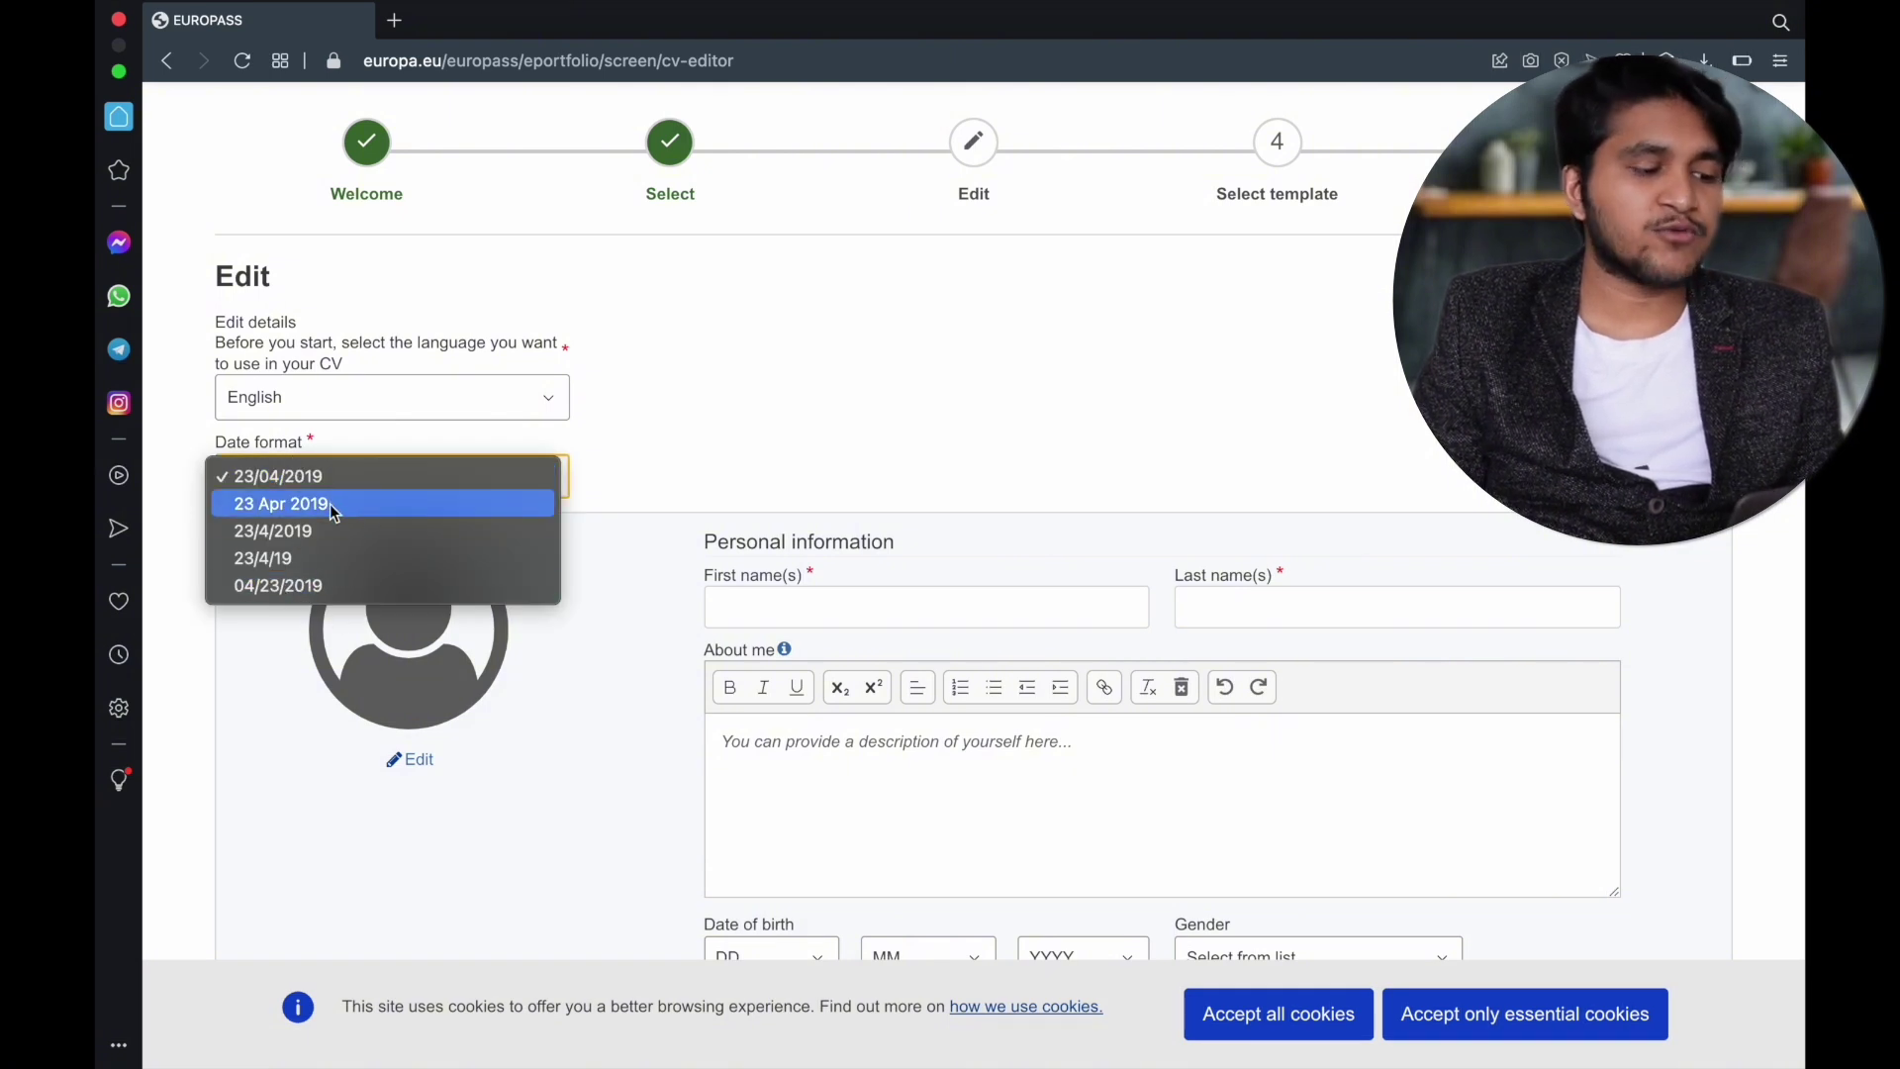
Choose the 23/04/2019 date format for the CV and fill in the person's first and last names.
{"action": "left_click", "coordinate": [342, 479]}
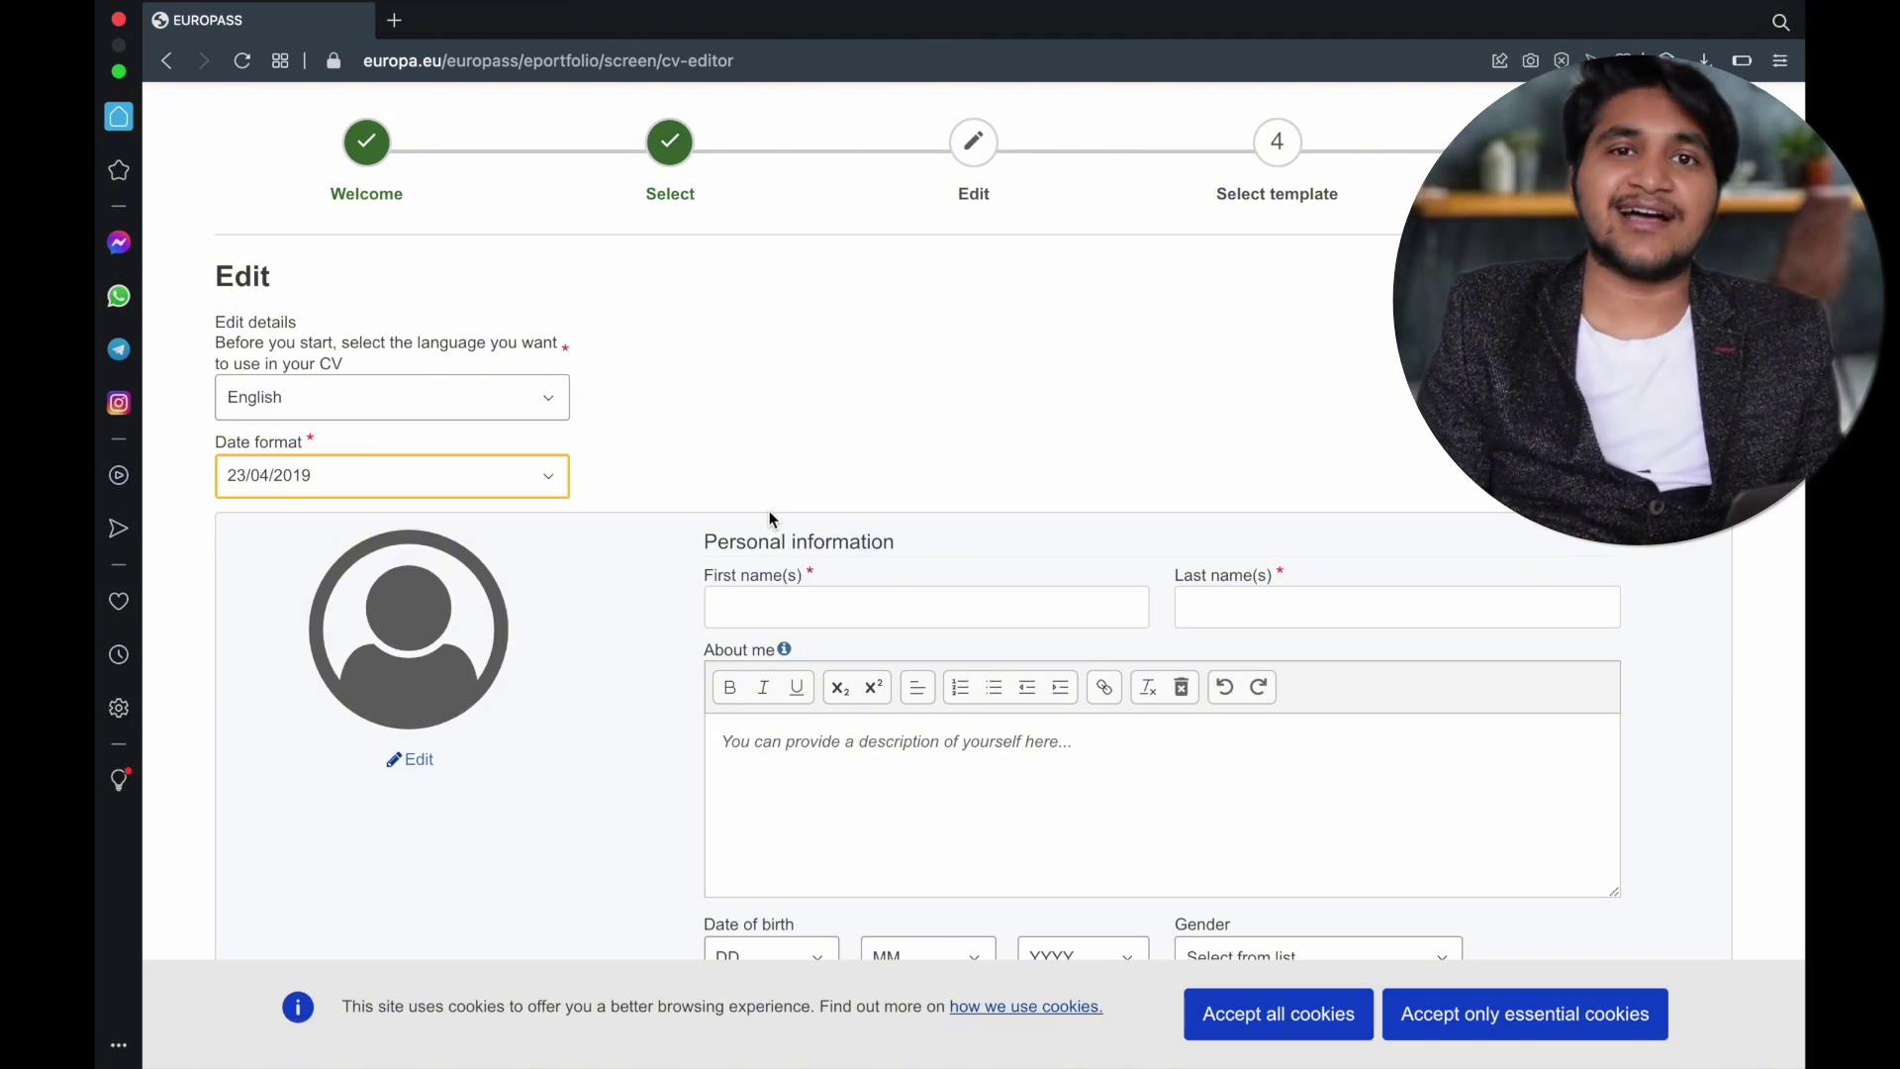
{"action": "scroll", "coordinate": [1251, 459], "scroll_direction": "down", "scroll_amount": 2}
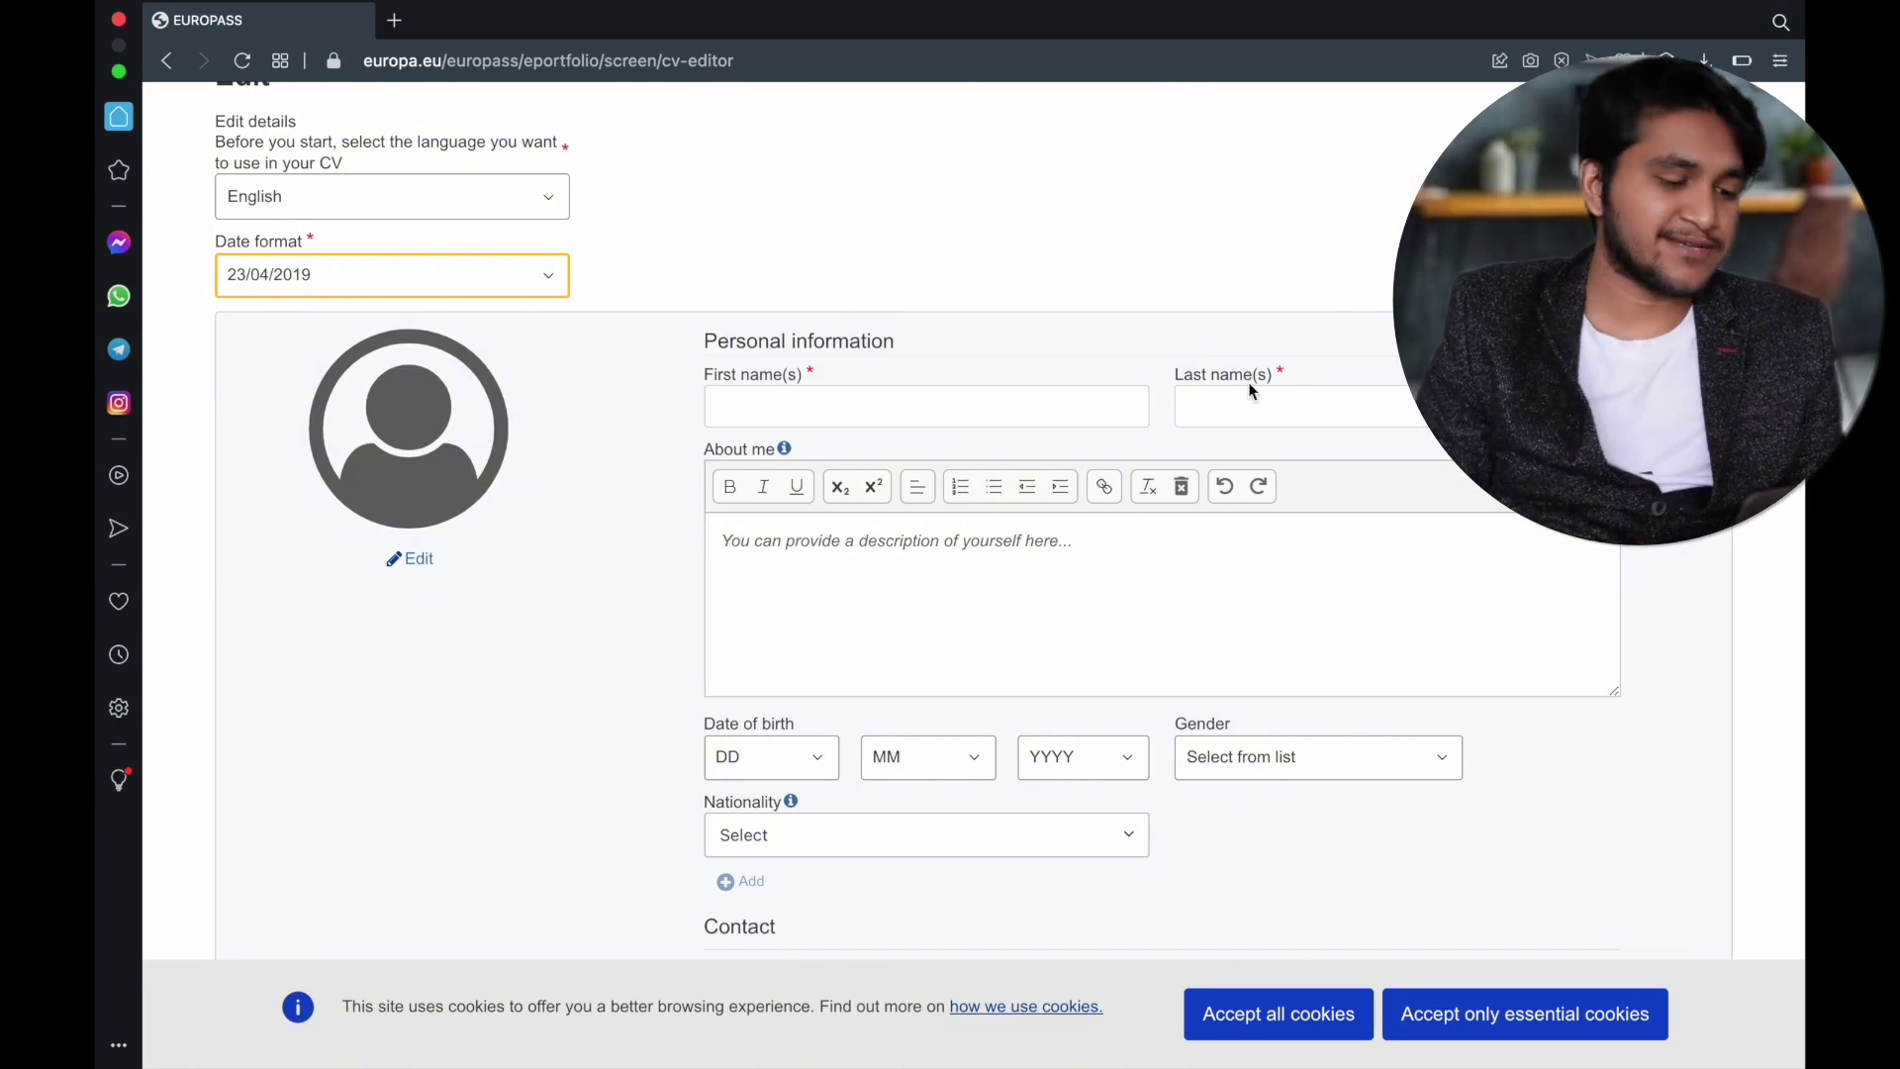
{"action": "left_click", "coordinate": [831, 409]}
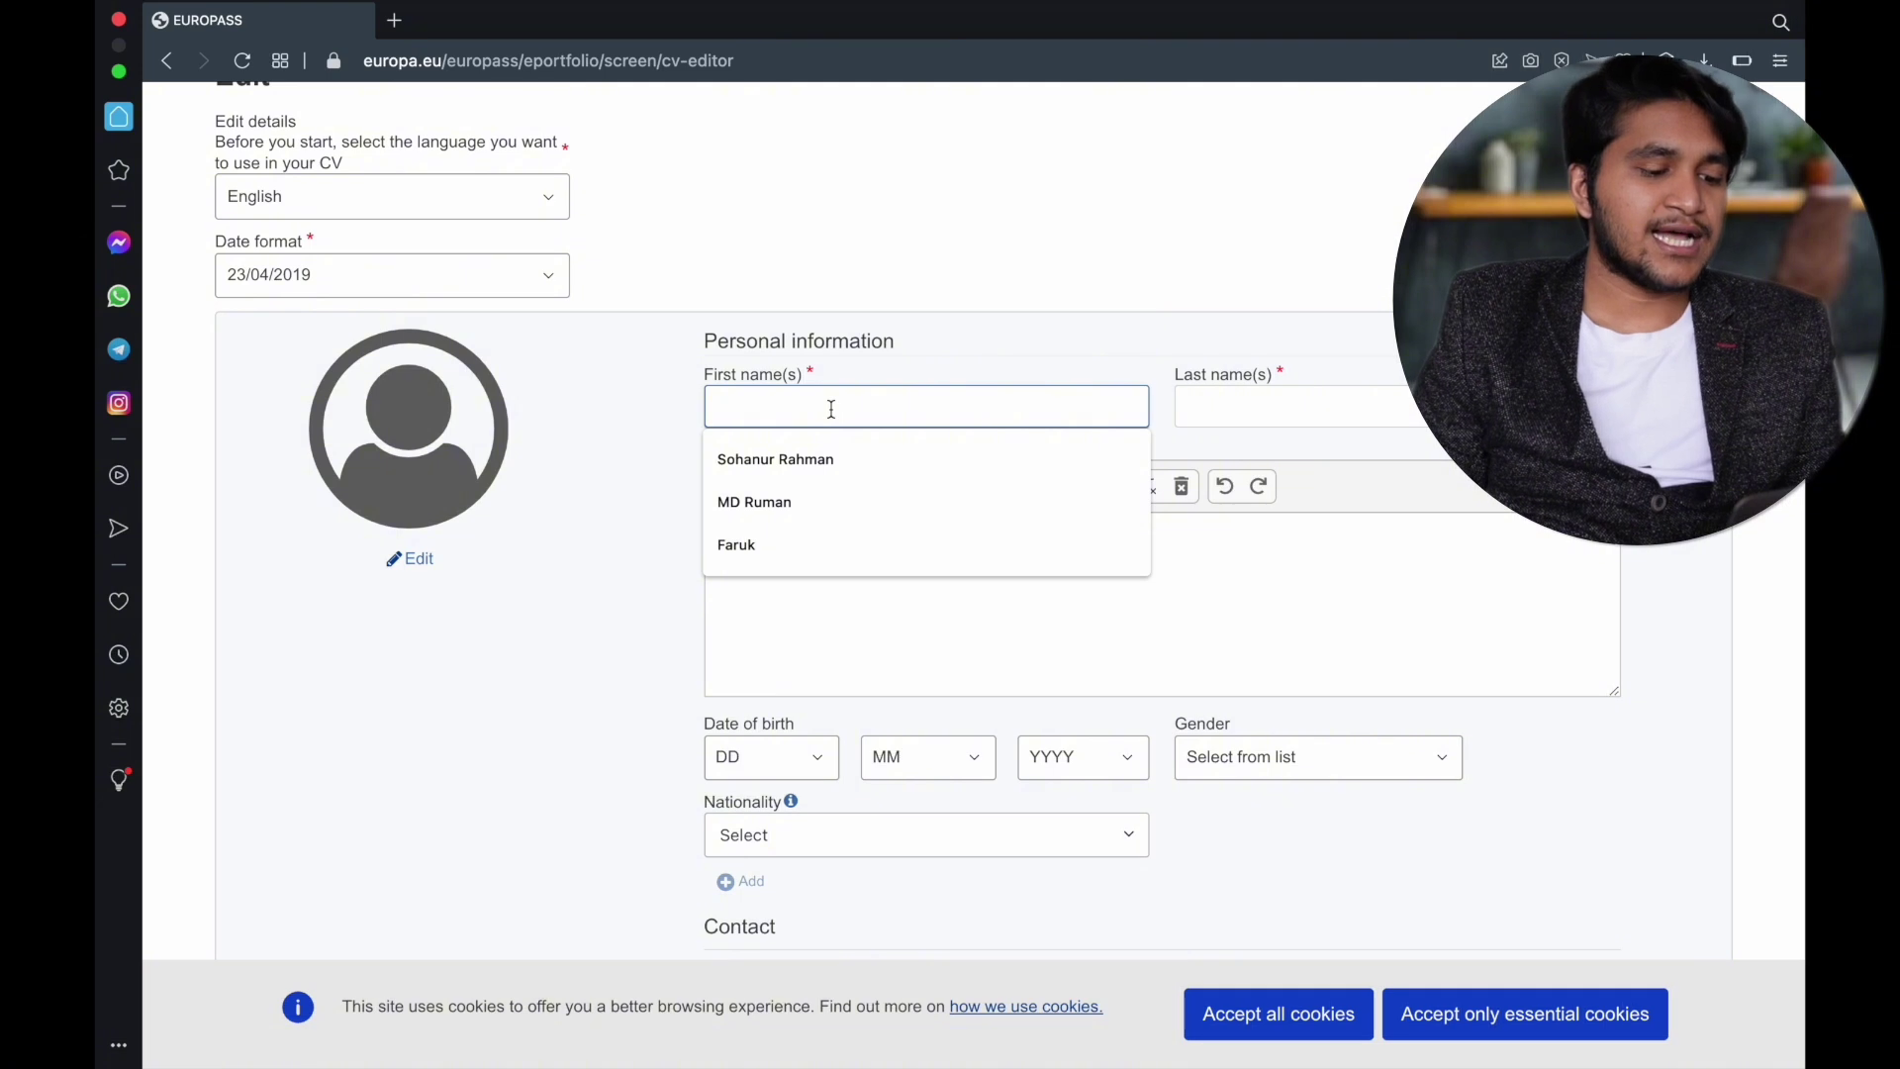
{"action": "left_click", "coordinate": [762, 543]}
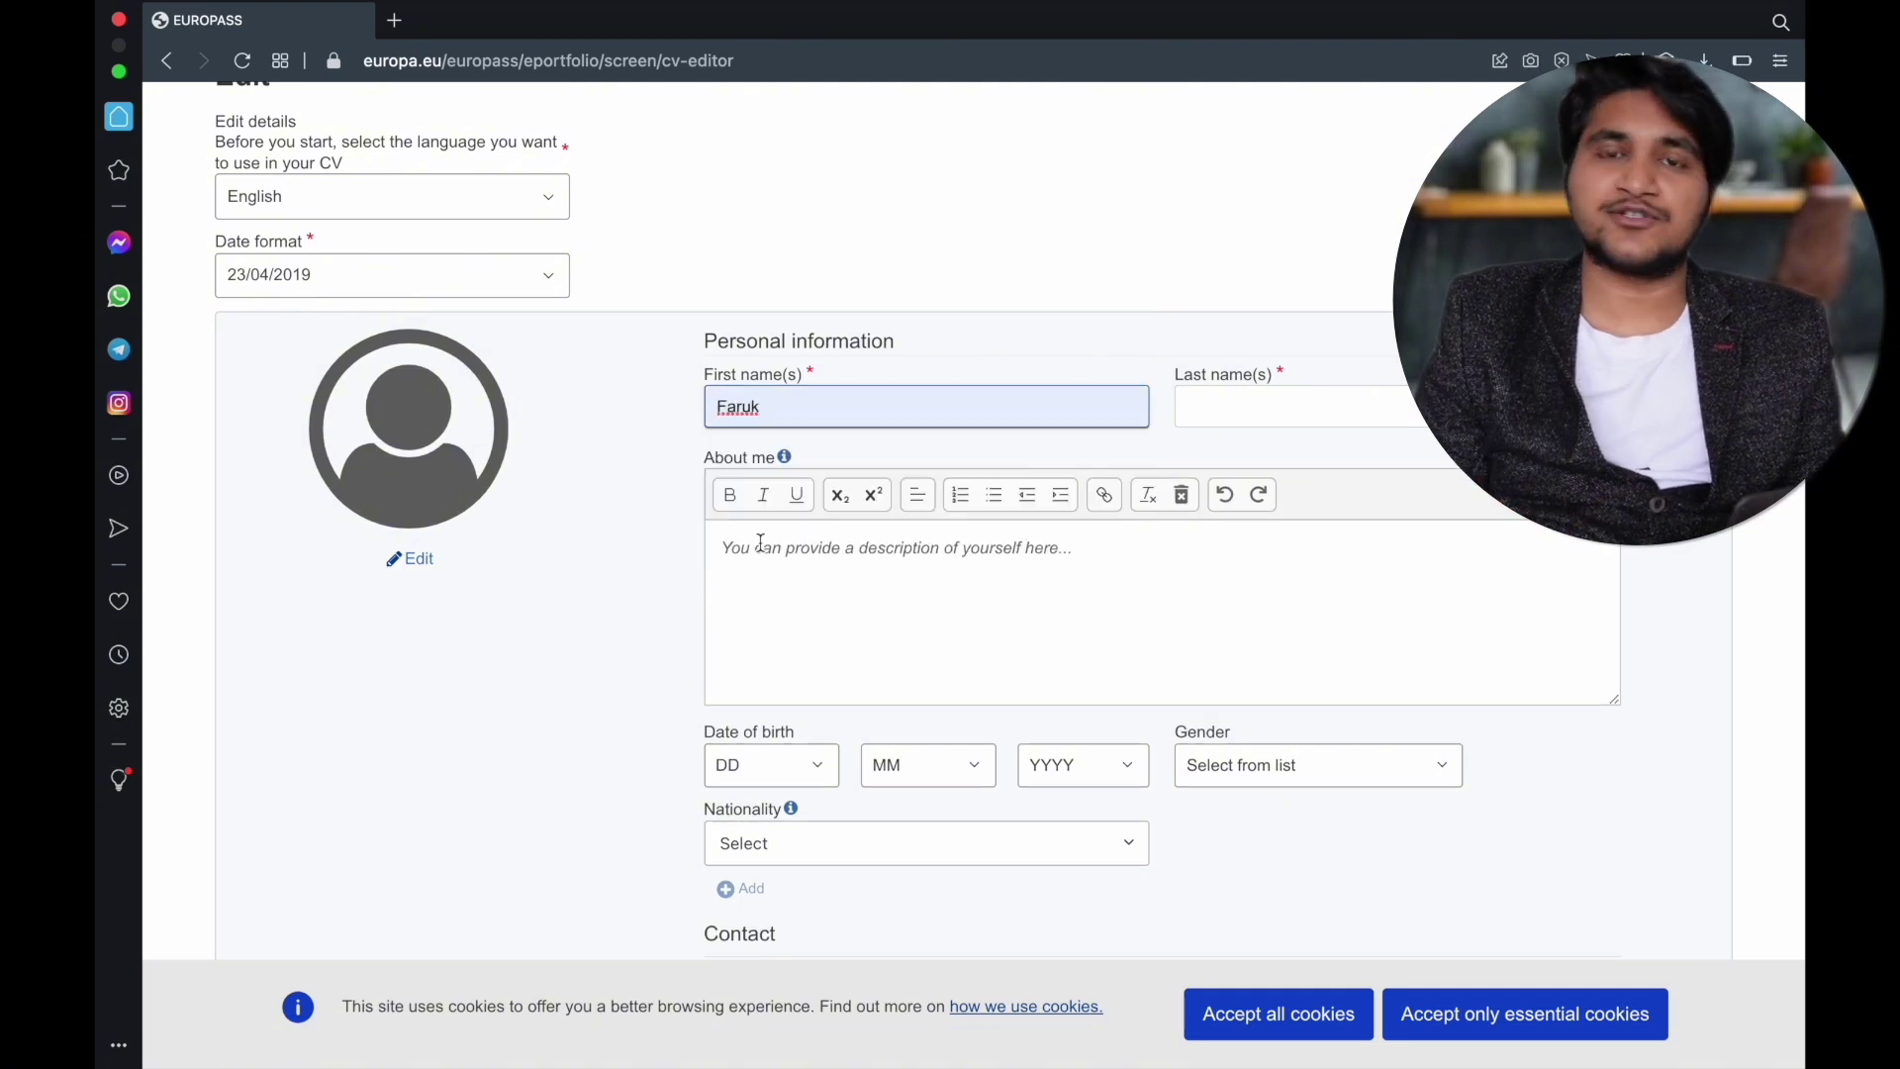
{"action": "left_click", "coordinate": [1241, 412]}
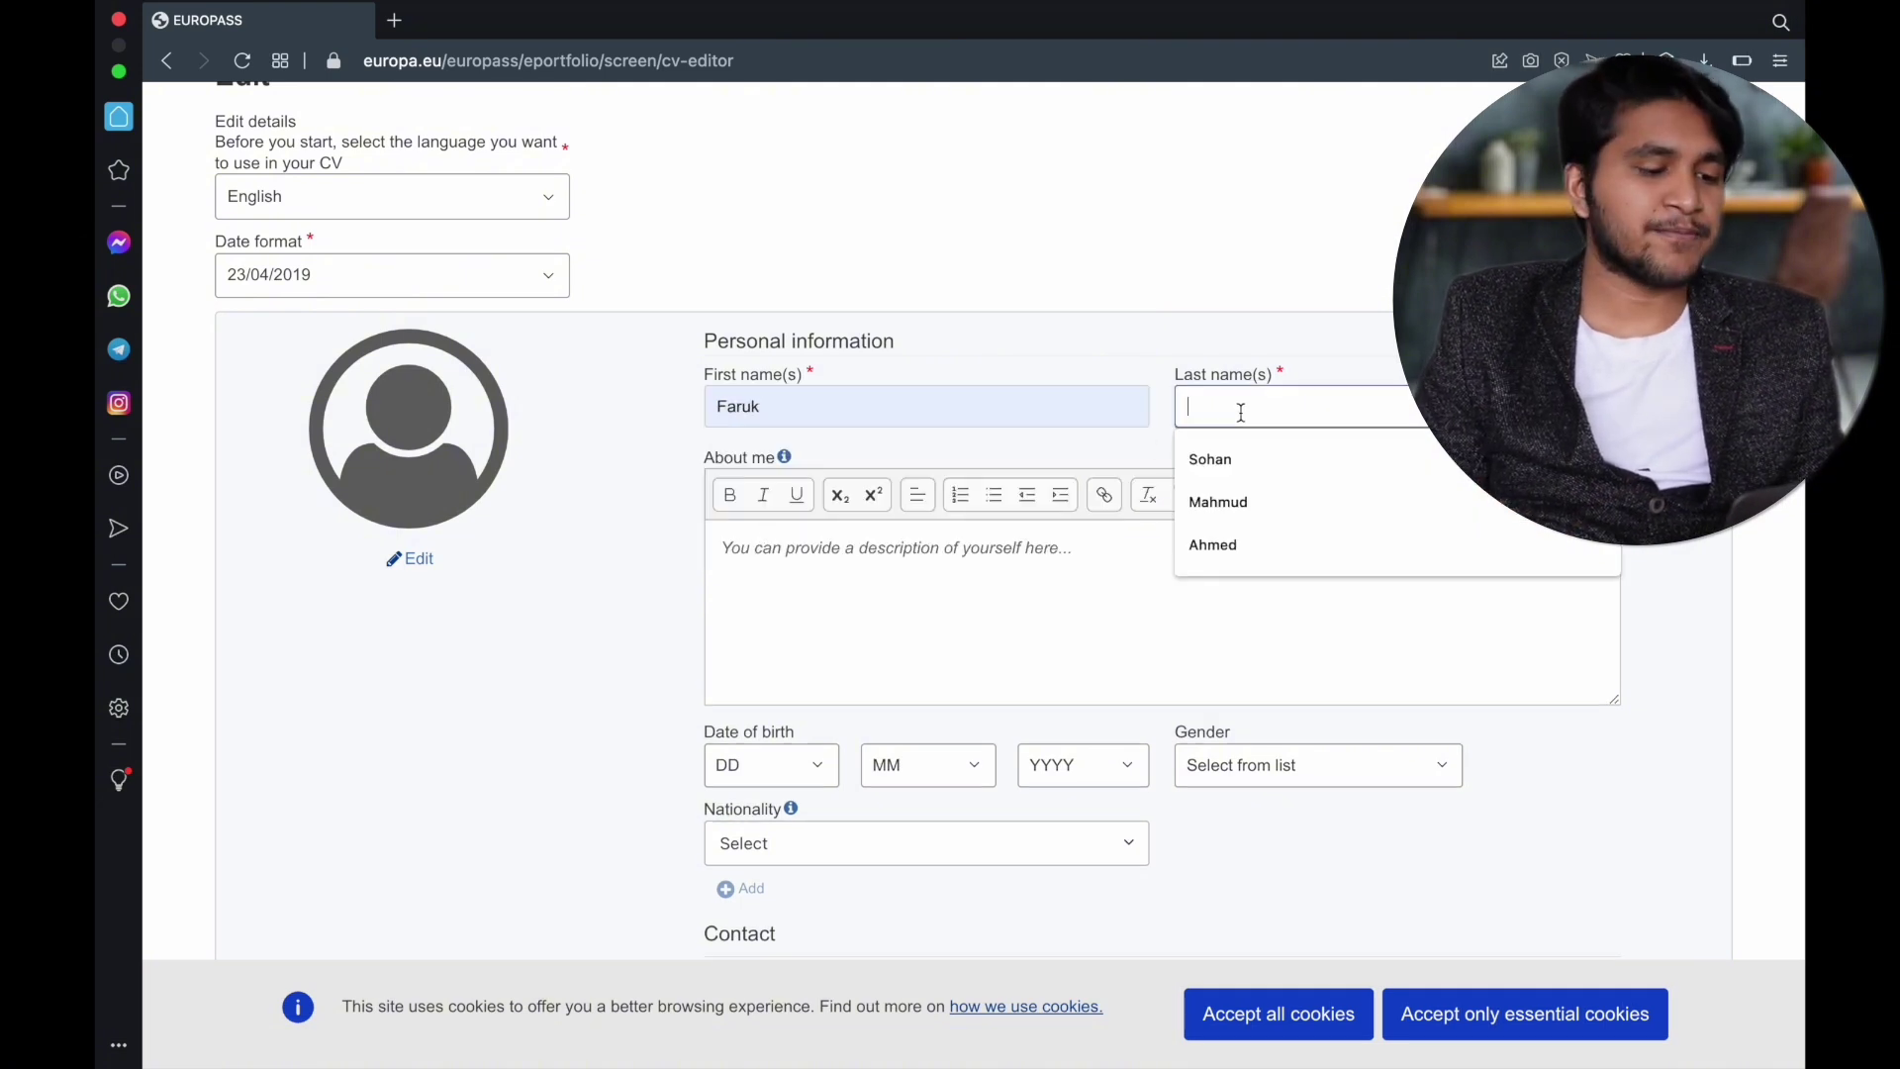
{"action": "left_click", "coordinate": [1244, 547]}
Write an About me description beginning "Hello. I'm a relatively cheerful & confident-minded man." and accept all cookies.
{"action": "scroll", "coordinate": [1052, 581], "scroll_direction": "down", "scroll_amount": 2}
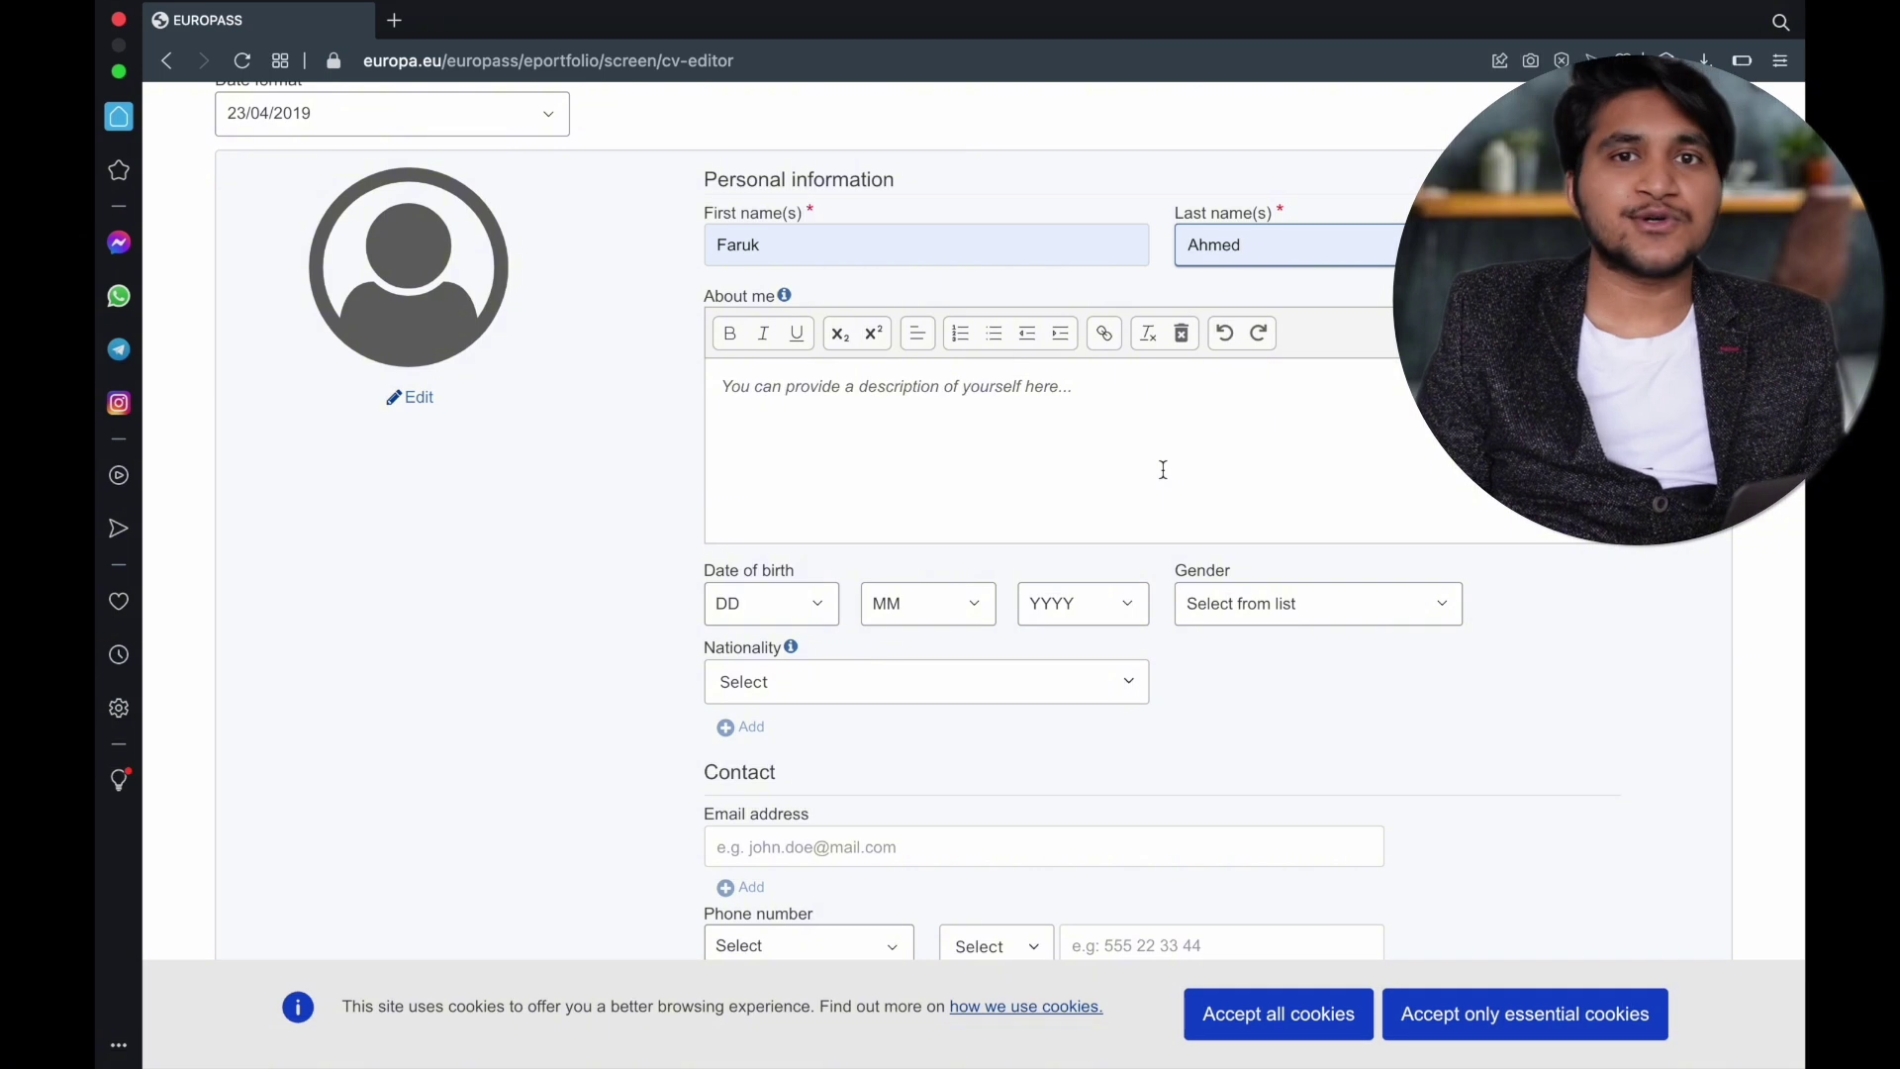
{"action": "left_click", "coordinate": [1017, 431]}
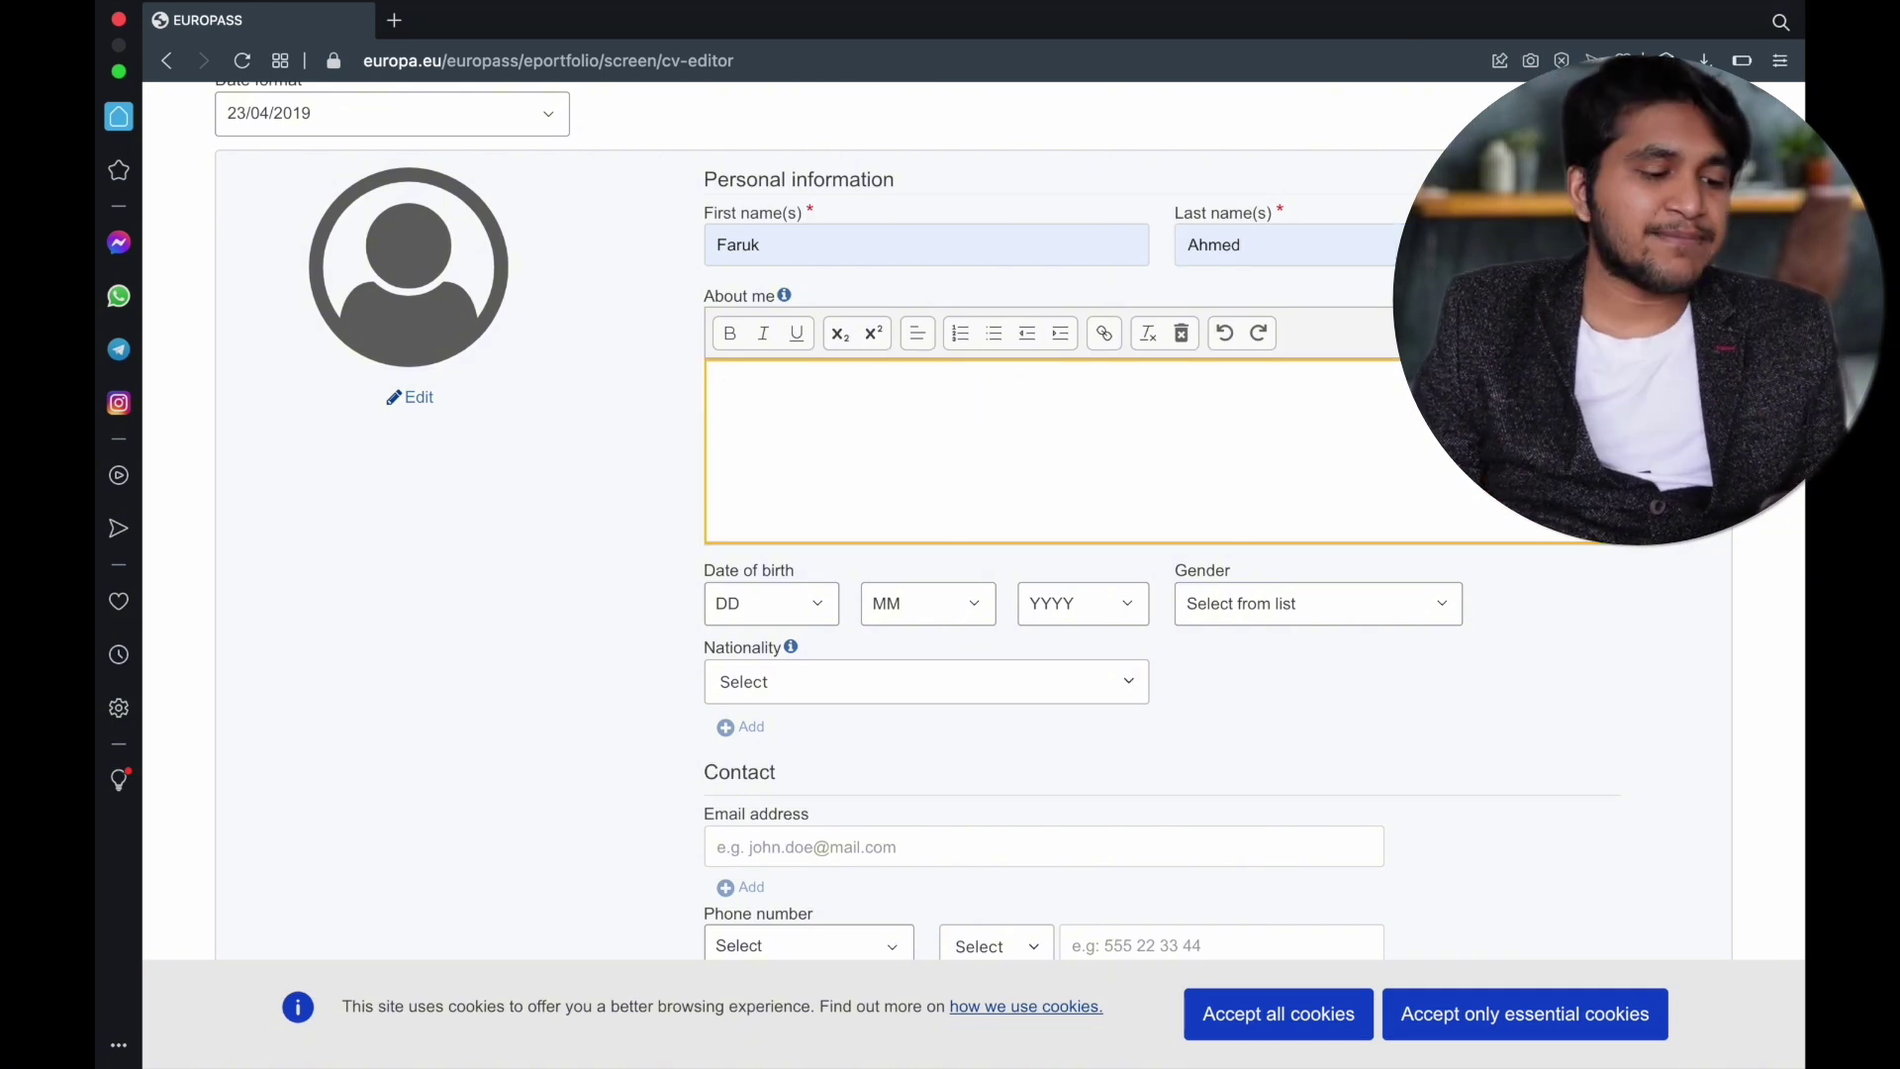
{"action": "type", "text": "Hello. I'm a relatively cheerful & confident-minded man.  I know how to behave well with customers and colleagues. I have a good intellectuality on marketing. I'm very creative, social, self-motivated and suitable in every places. I'm so good at team work. I love to take on challenges and very passionate about learning and developing myself. My hobbies are Travelling, cooking, listening Music. I believe to do my job with love, passion and motivation.."}
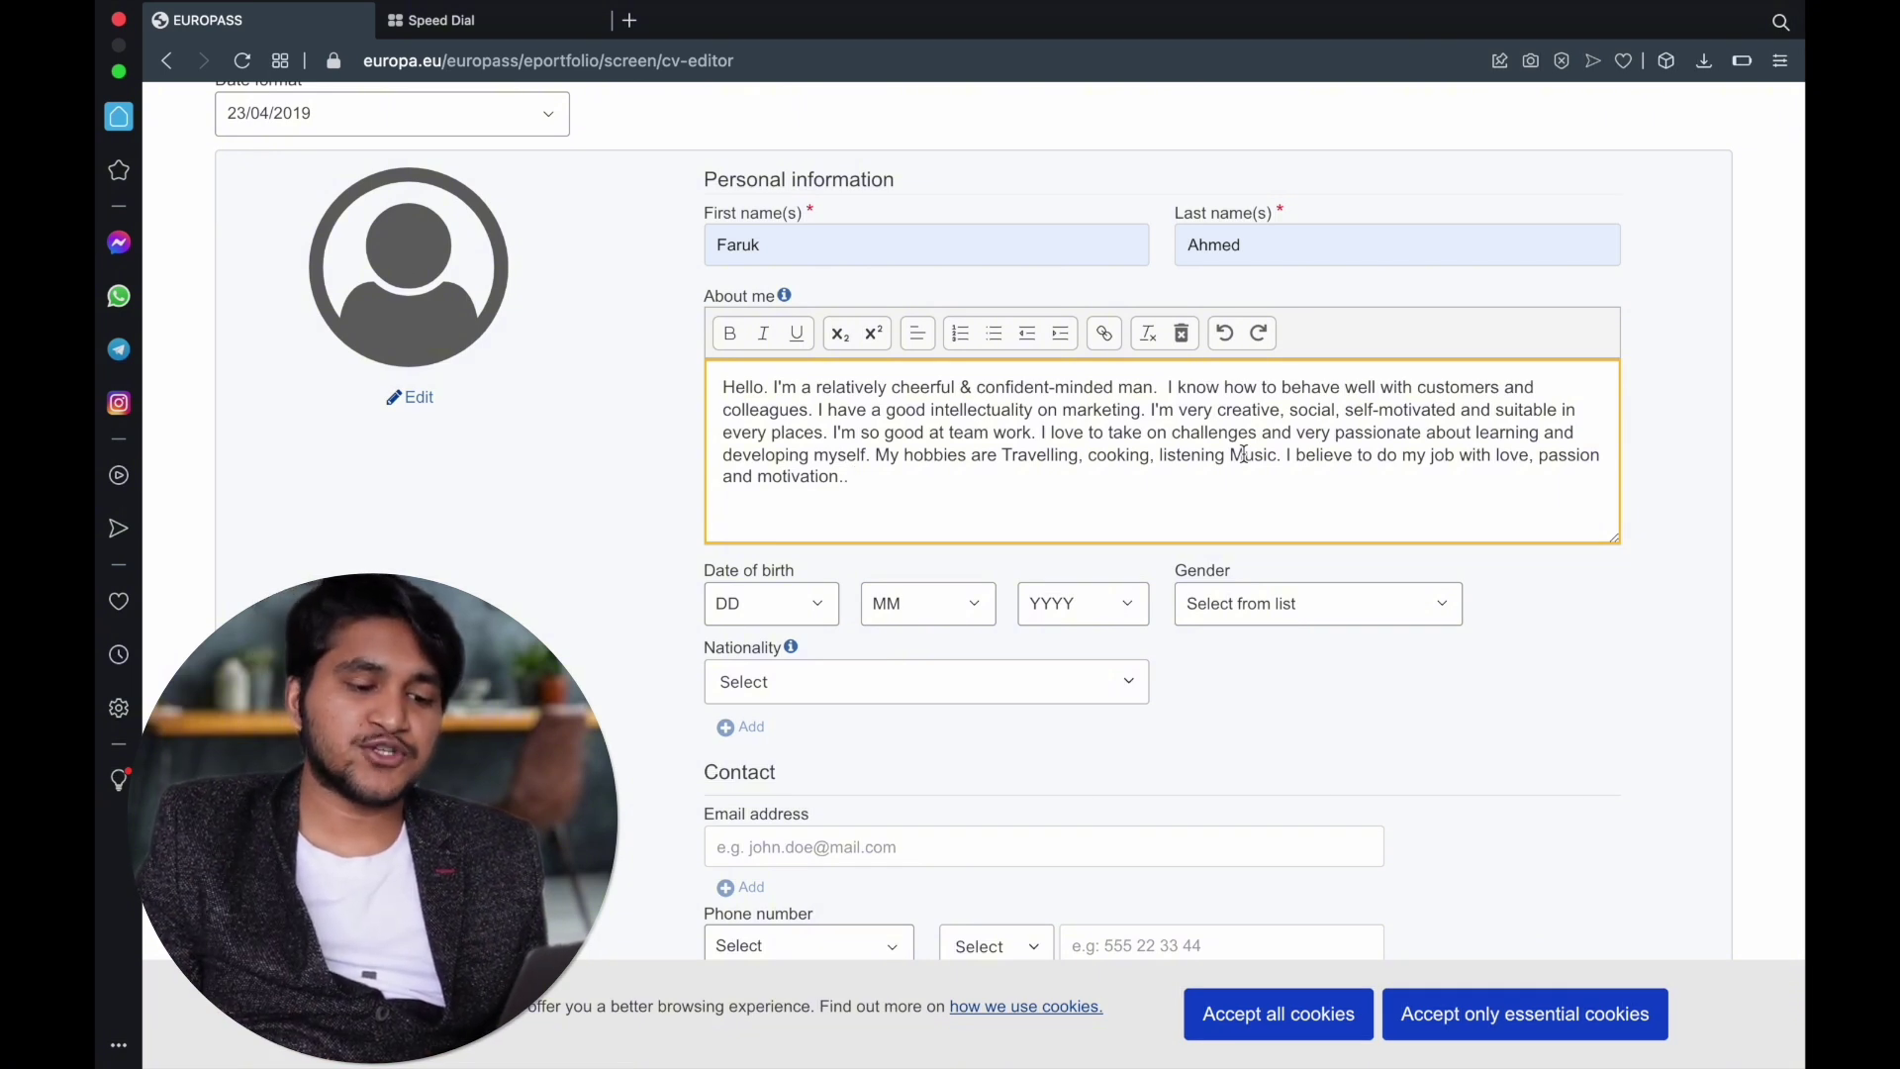
{"action": "left_click", "coordinate": [1296, 1019]}
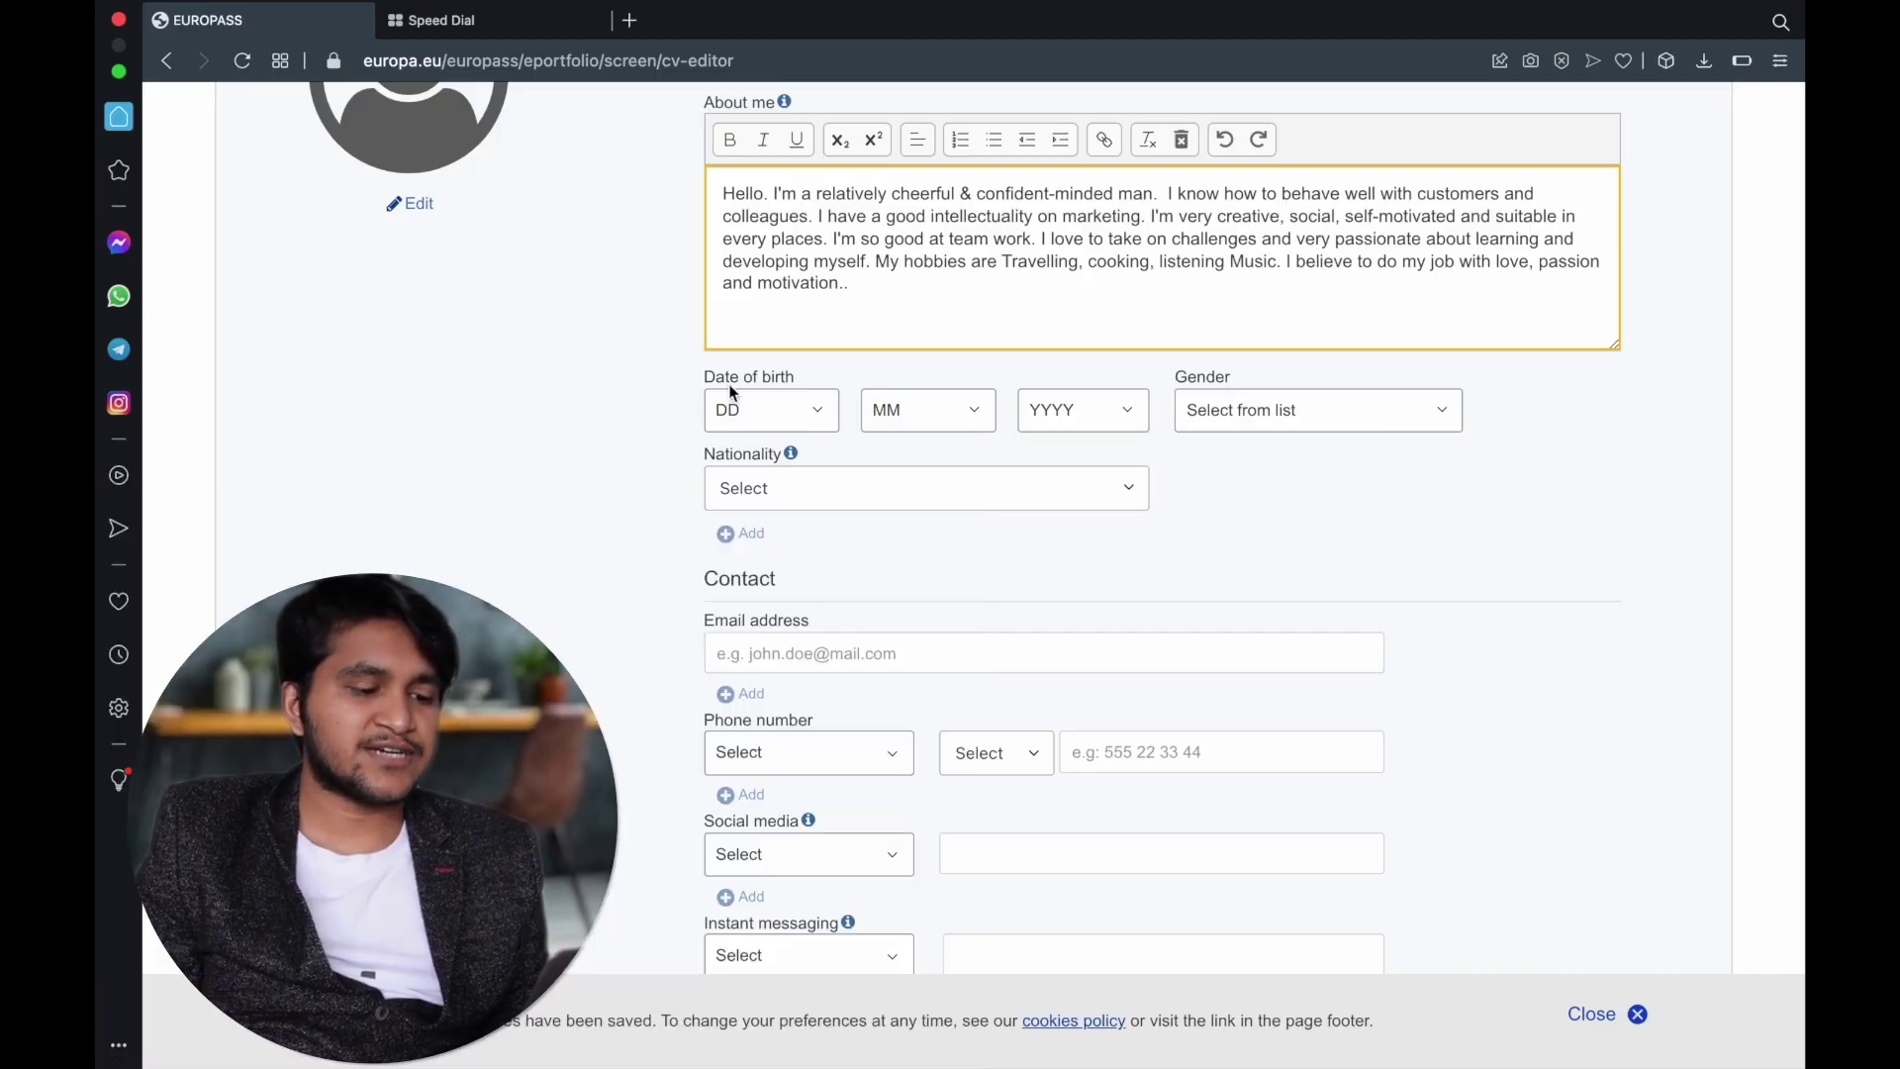
Set the gender to Male in the personal information, leaving the date of birth blank.
{"action": "left_click", "coordinate": [797, 409]}
{"action": "left_click", "coordinate": [881, 364]}
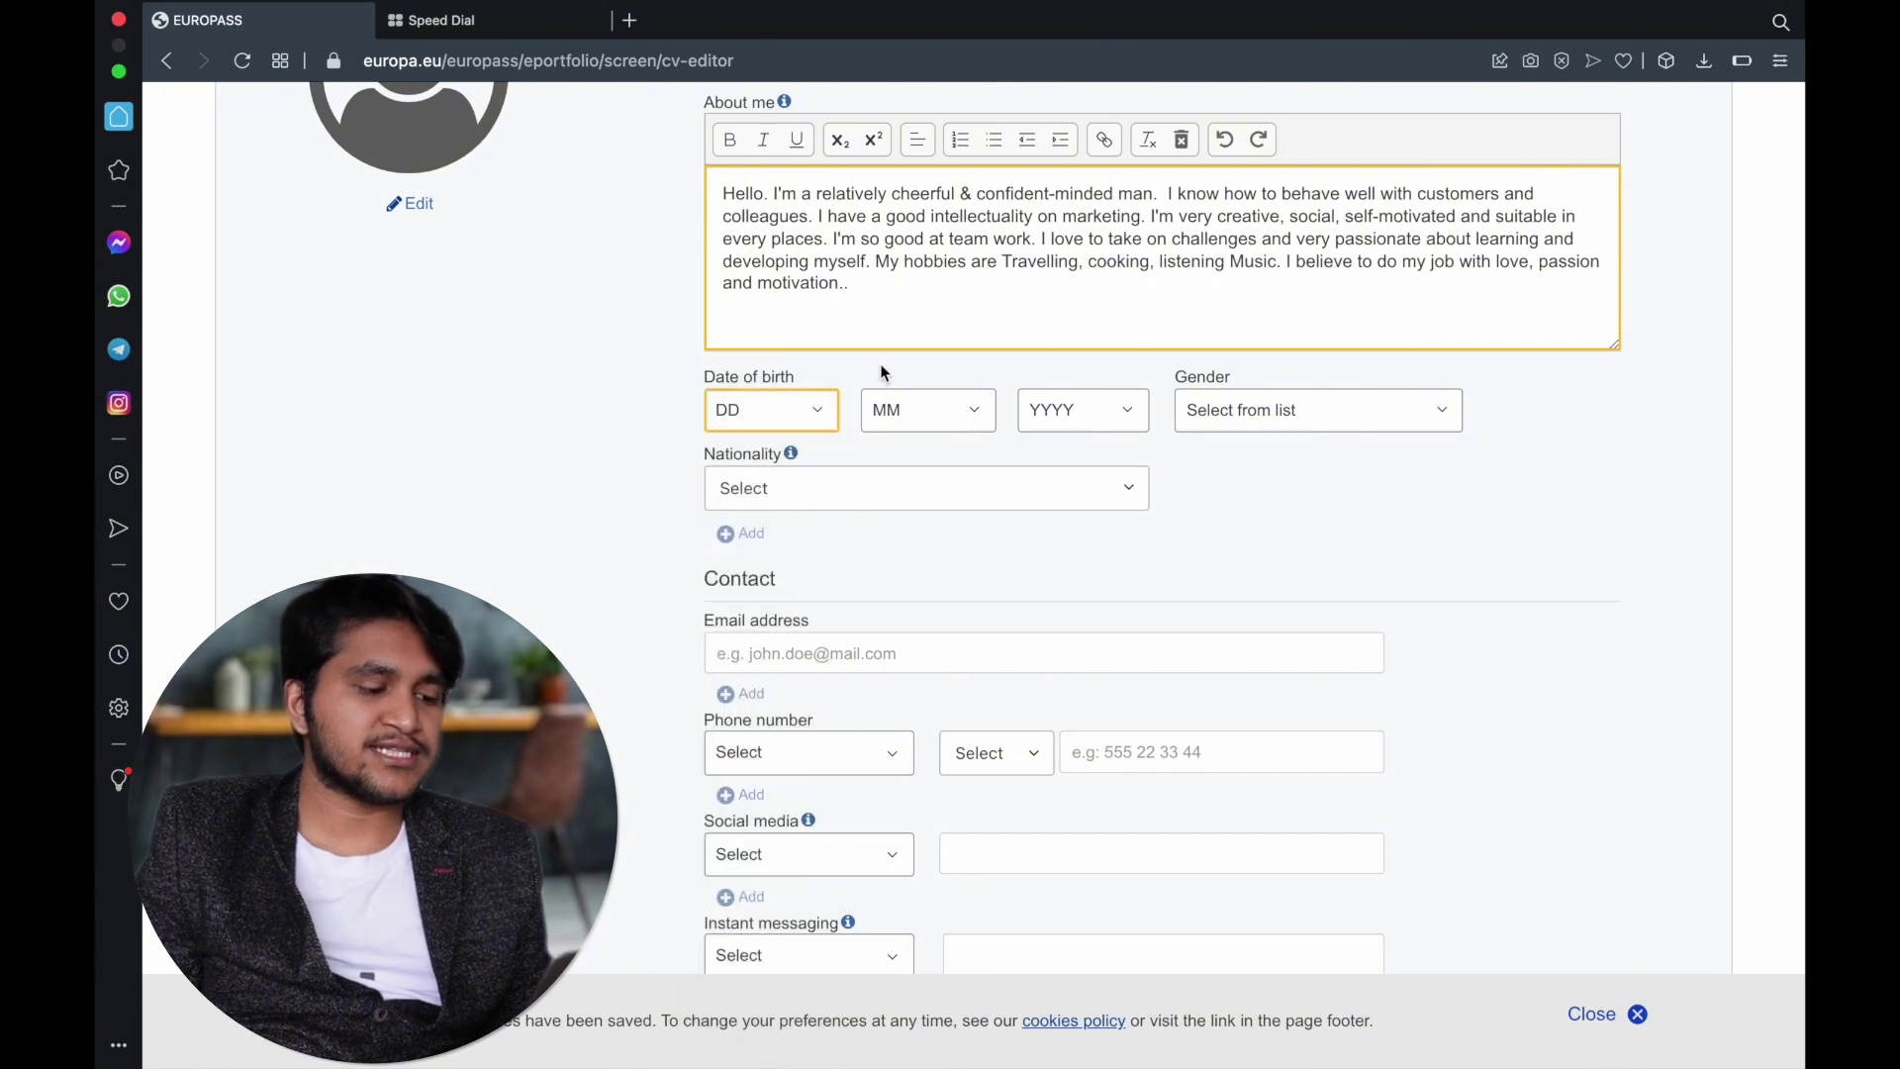
{"action": "left_click", "coordinate": [1323, 420]}
{"action": "left_click", "coordinate": [1277, 444]}
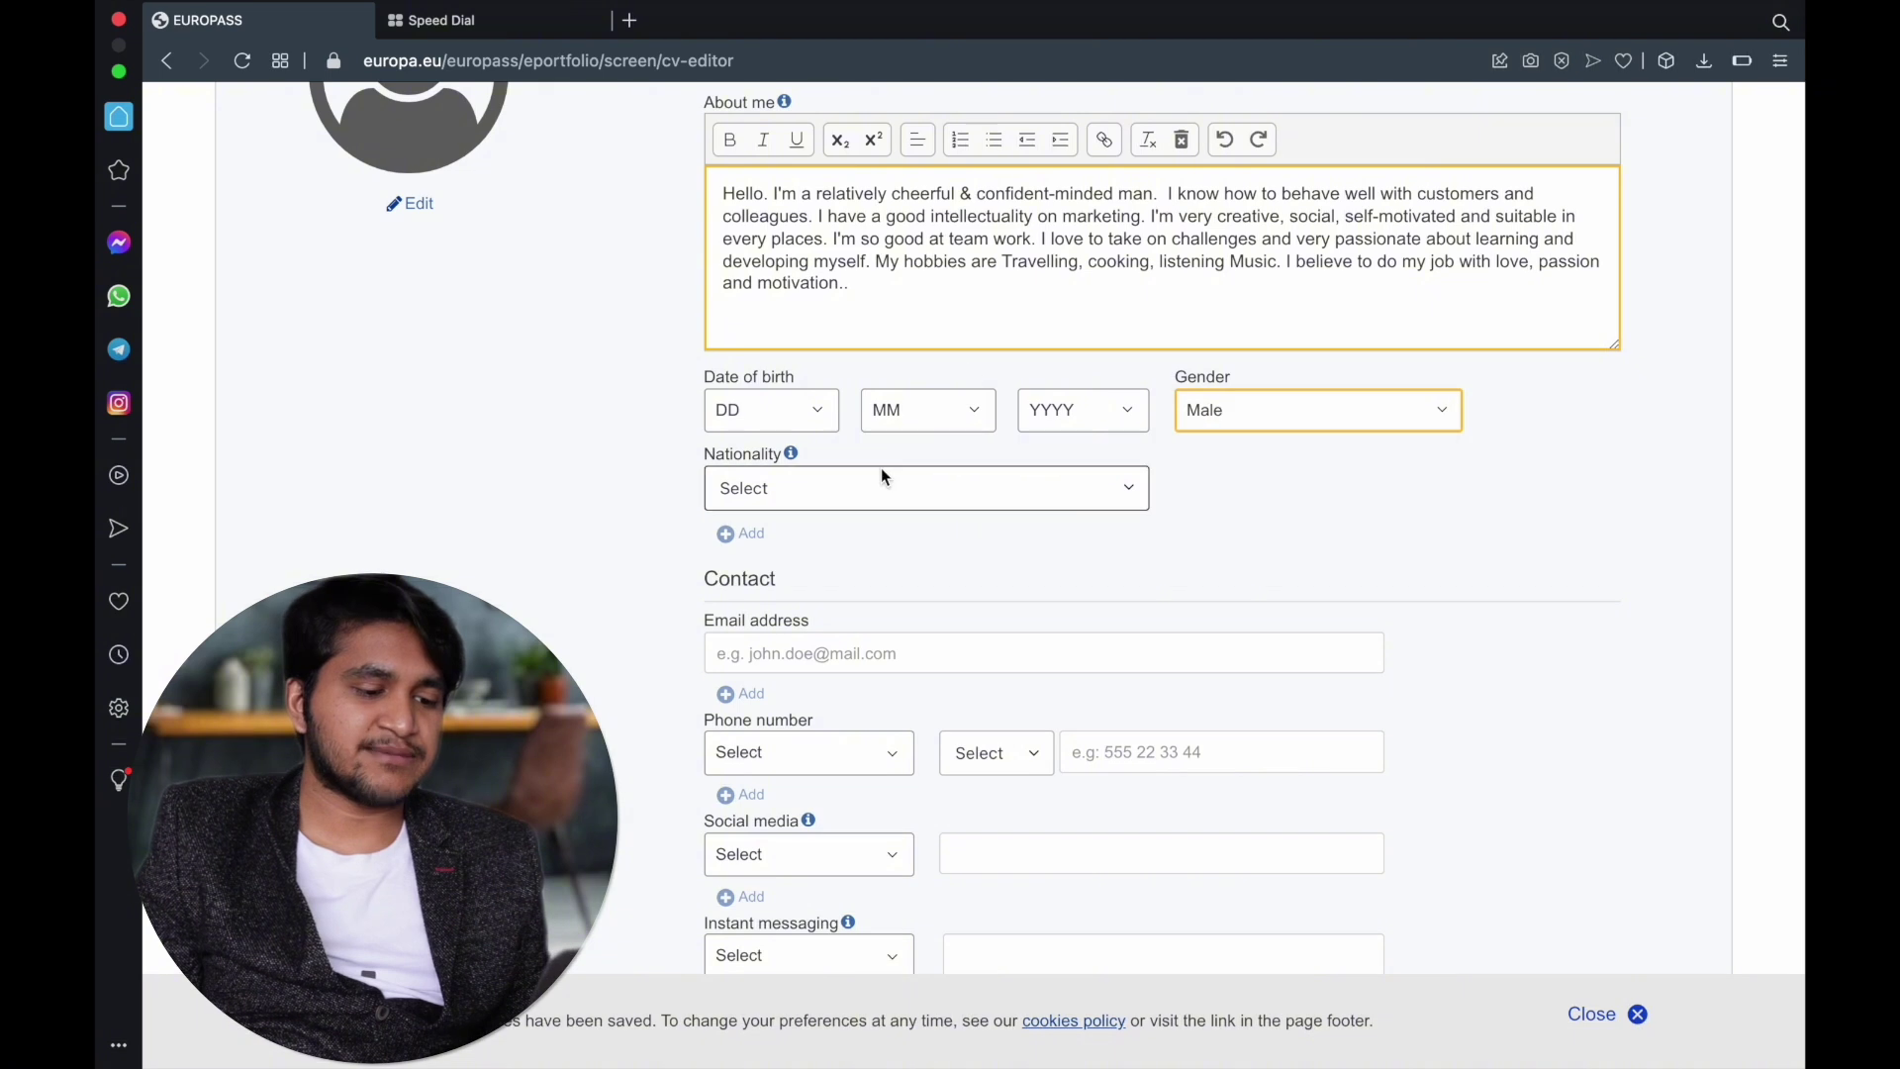
Set the nationality to Bangladeshi and leave the email address empty.
{"action": "scroll", "coordinate": [881, 467], "scroll_direction": "down", "scroll_amount": 2}
{"action": "left_click", "coordinate": [848, 277]}
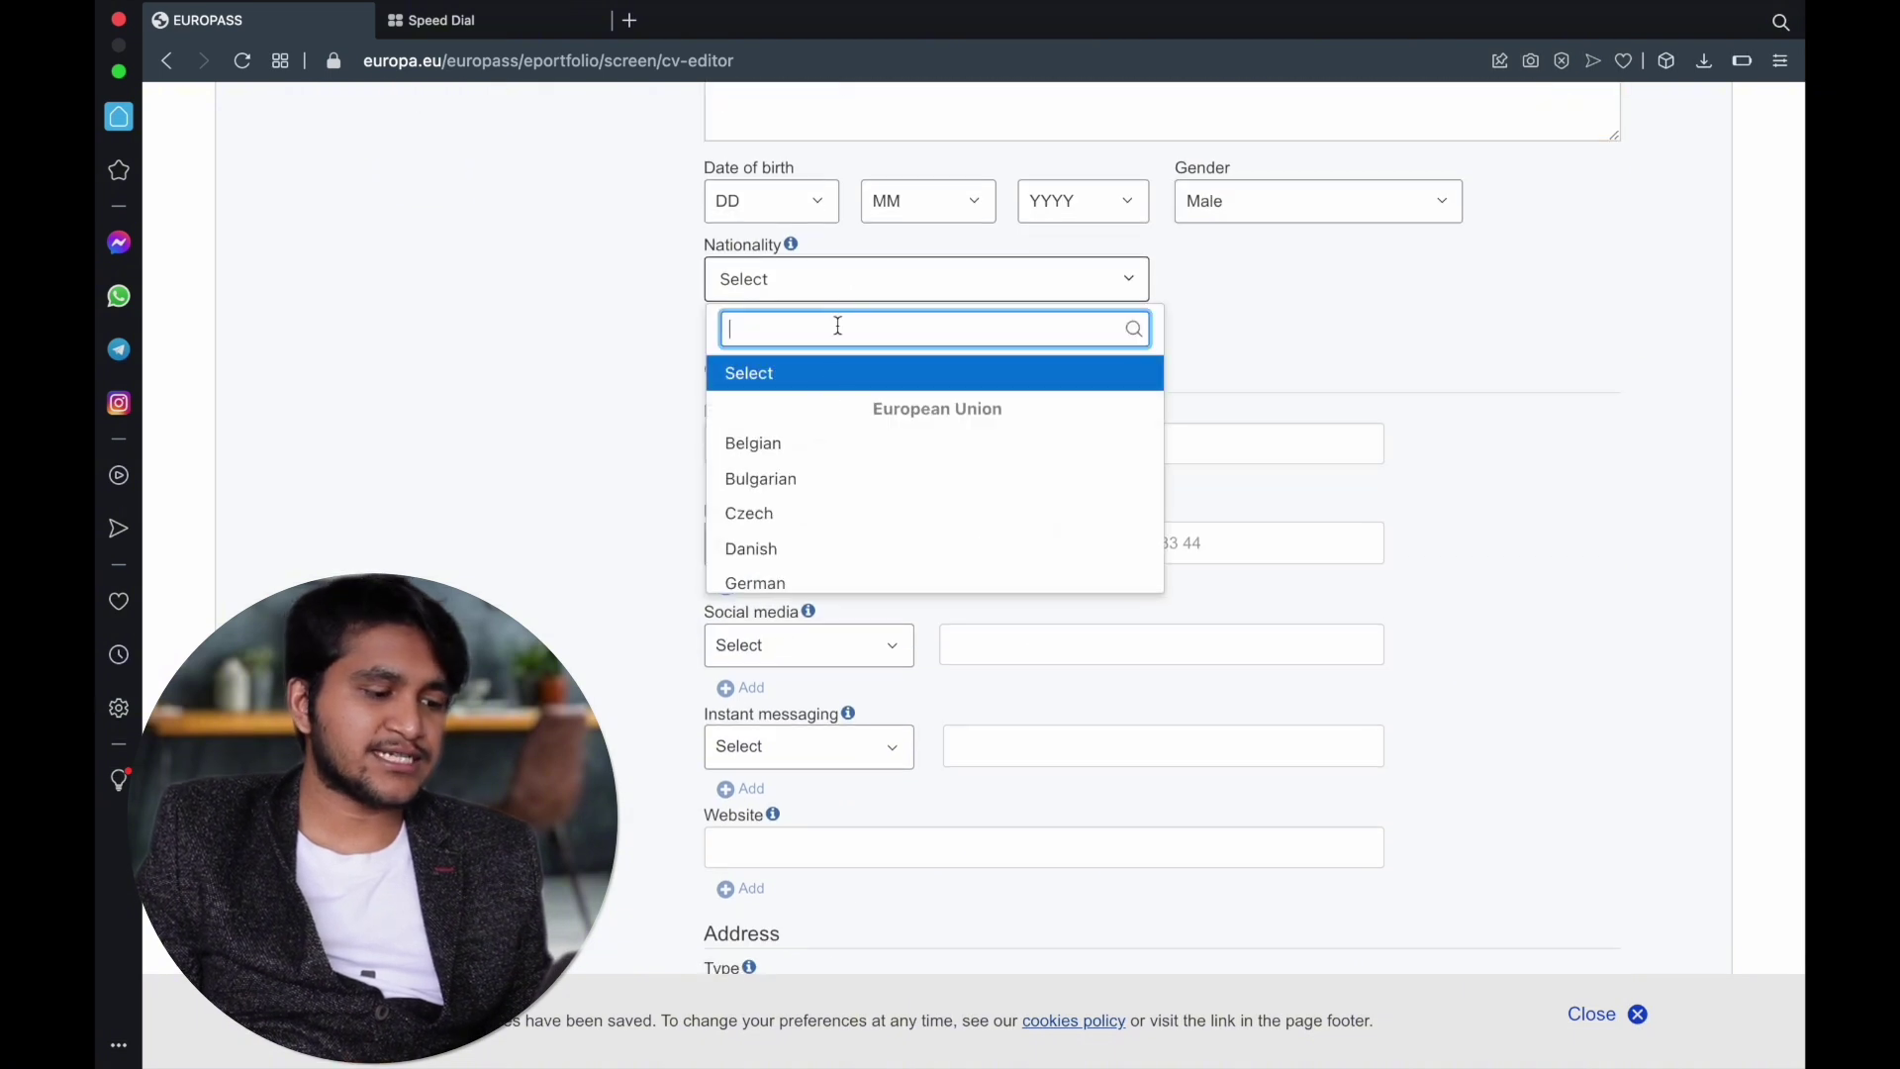
{"action": "type", "text": "bang"}
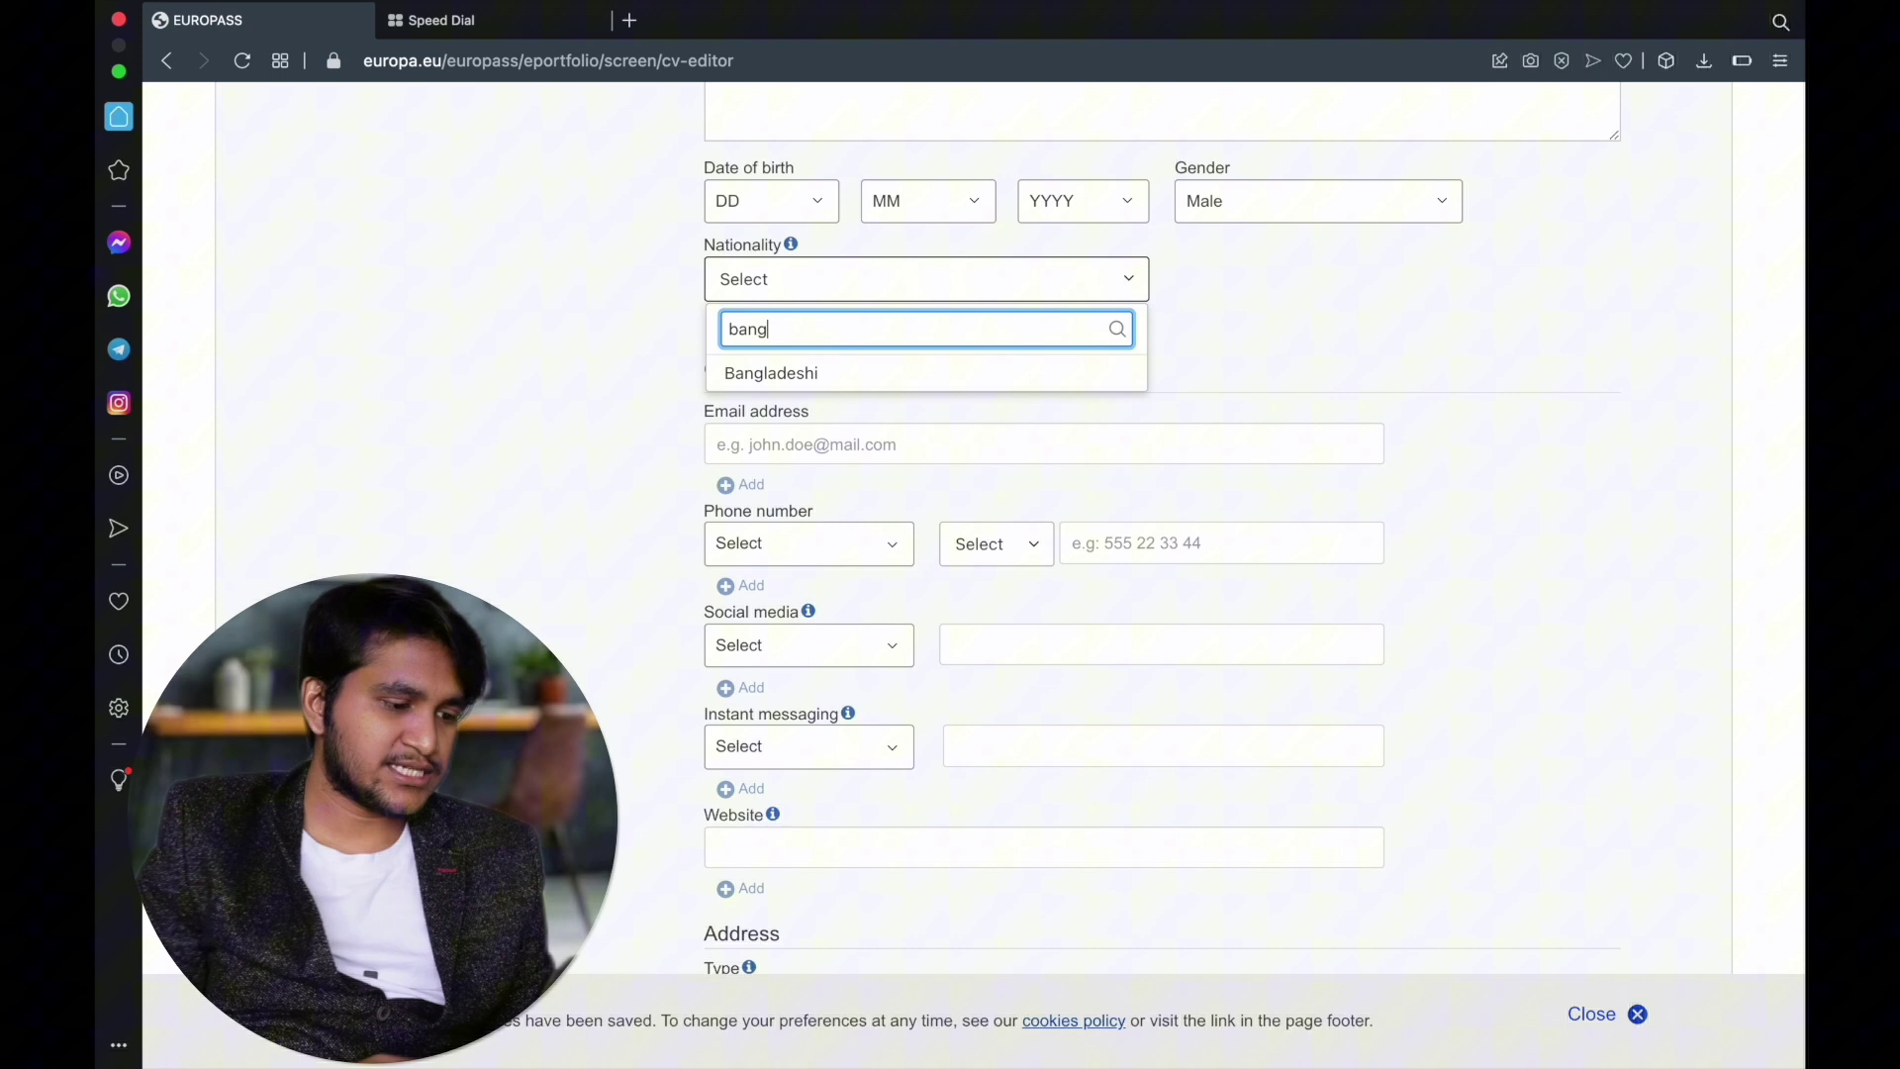
{"action": "left_click", "coordinate": [819, 373]}
{"action": "left_click", "coordinate": [844, 448]}
{"action": "left_click", "coordinate": [612, 445]}
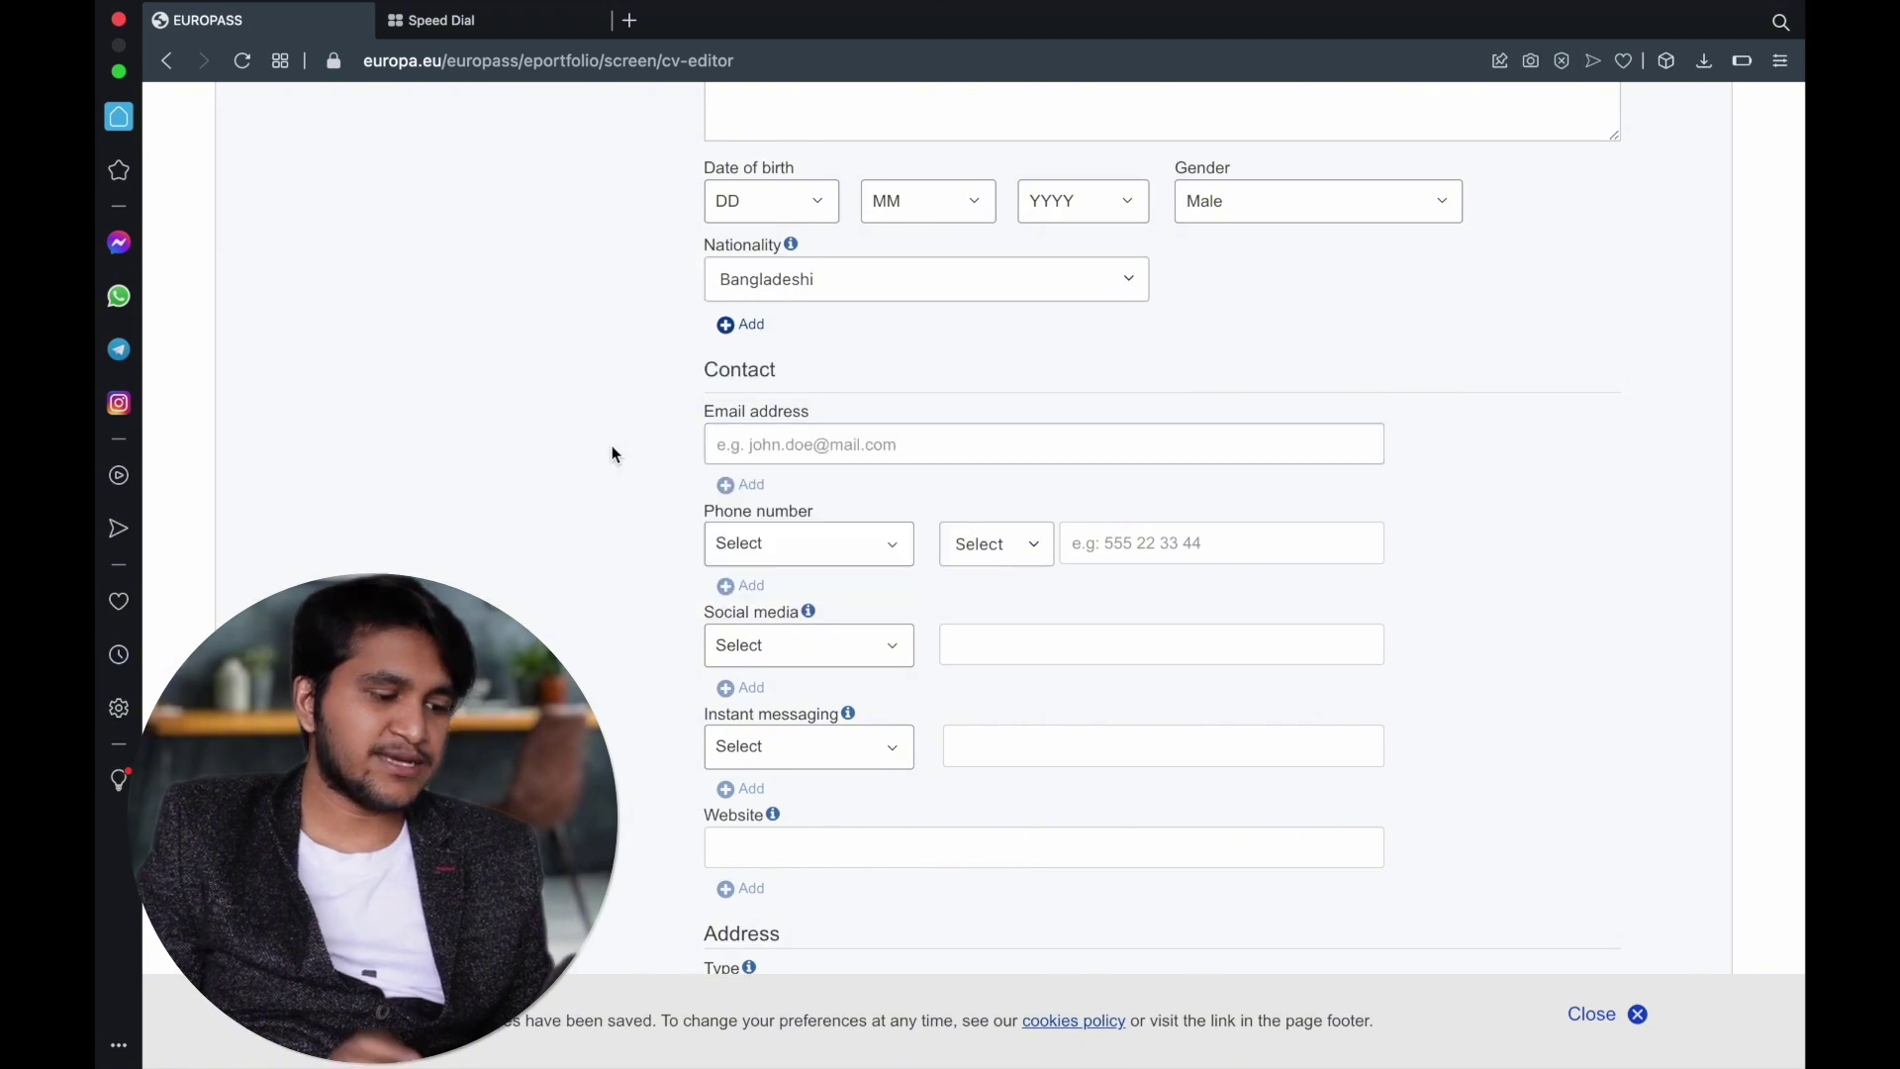
Set the phone number type to Home and its country code to Portugal +351.
{"action": "scroll", "coordinate": [612, 445], "scroll_direction": "down", "scroll_amount": 2}
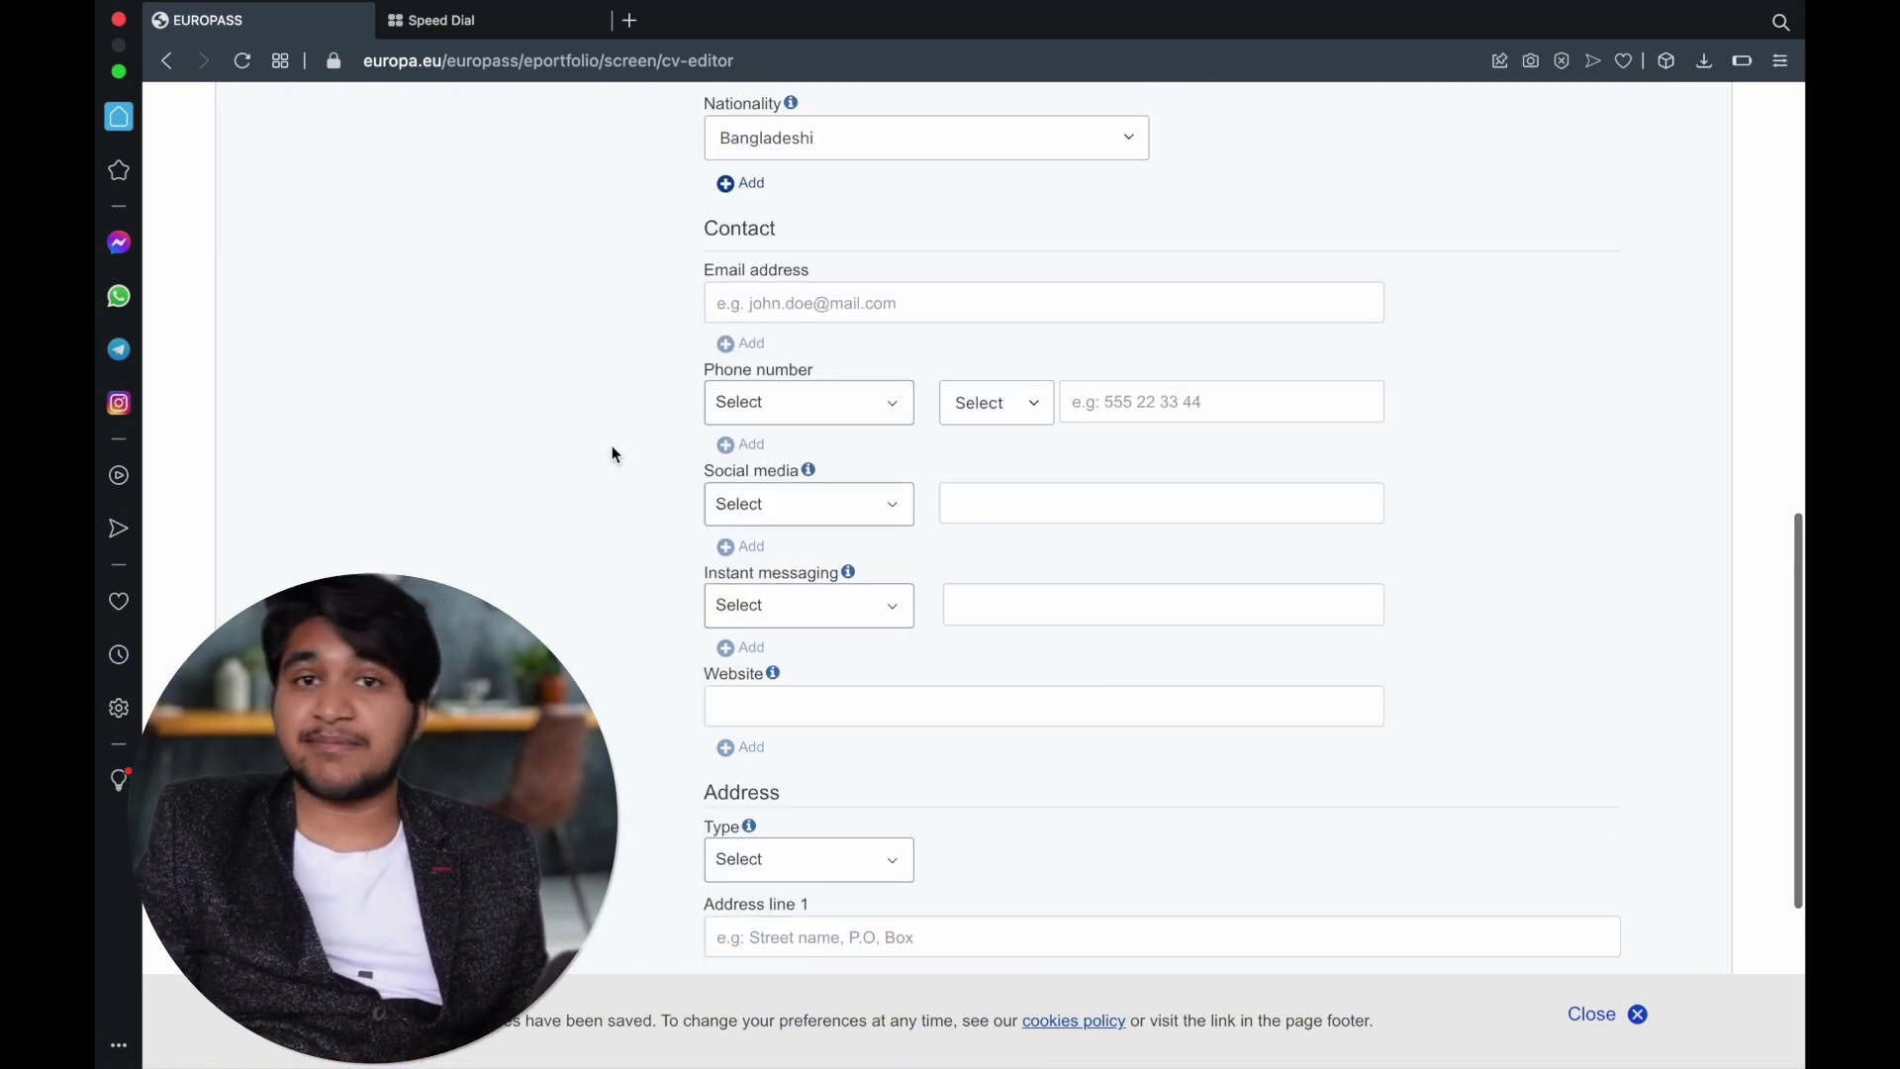
{"action": "left_click", "coordinate": [845, 414]}
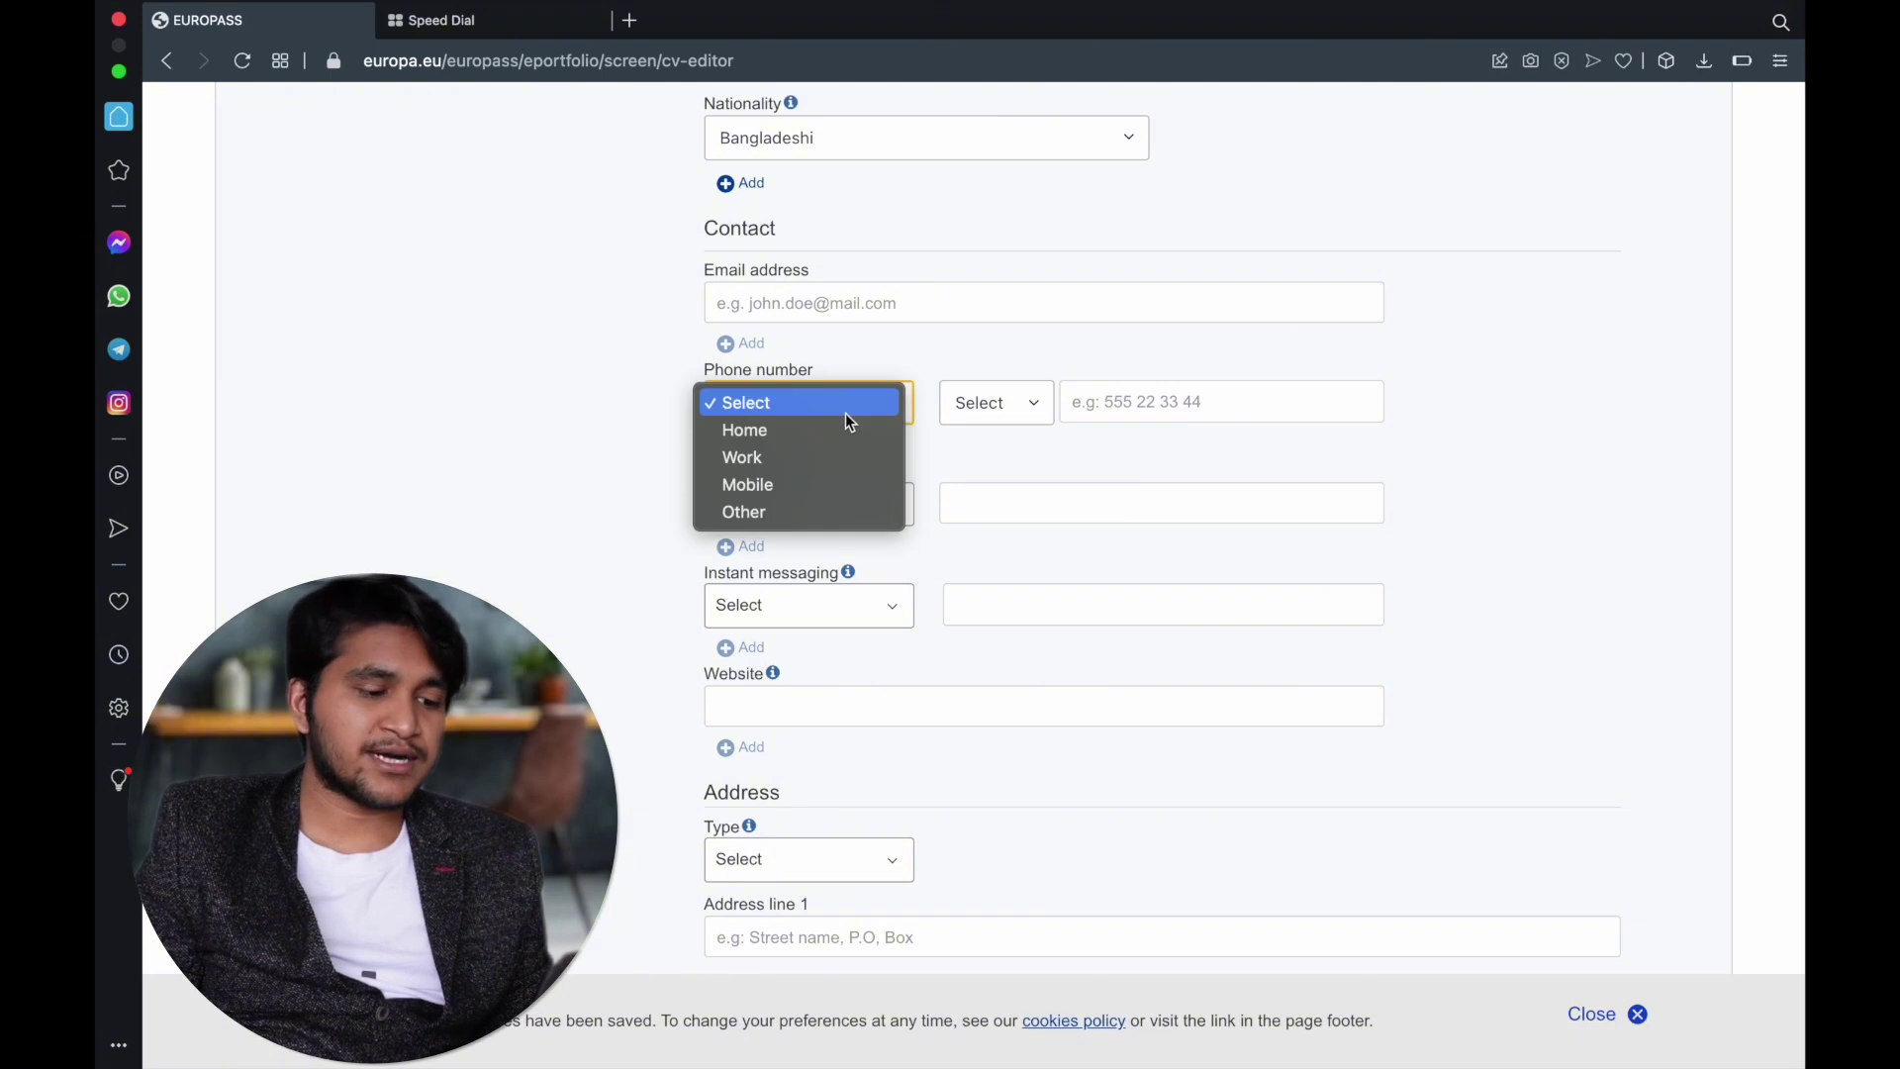
{"action": "left_click", "coordinate": [799, 426]}
{"action": "left_click", "coordinate": [1055, 408]}
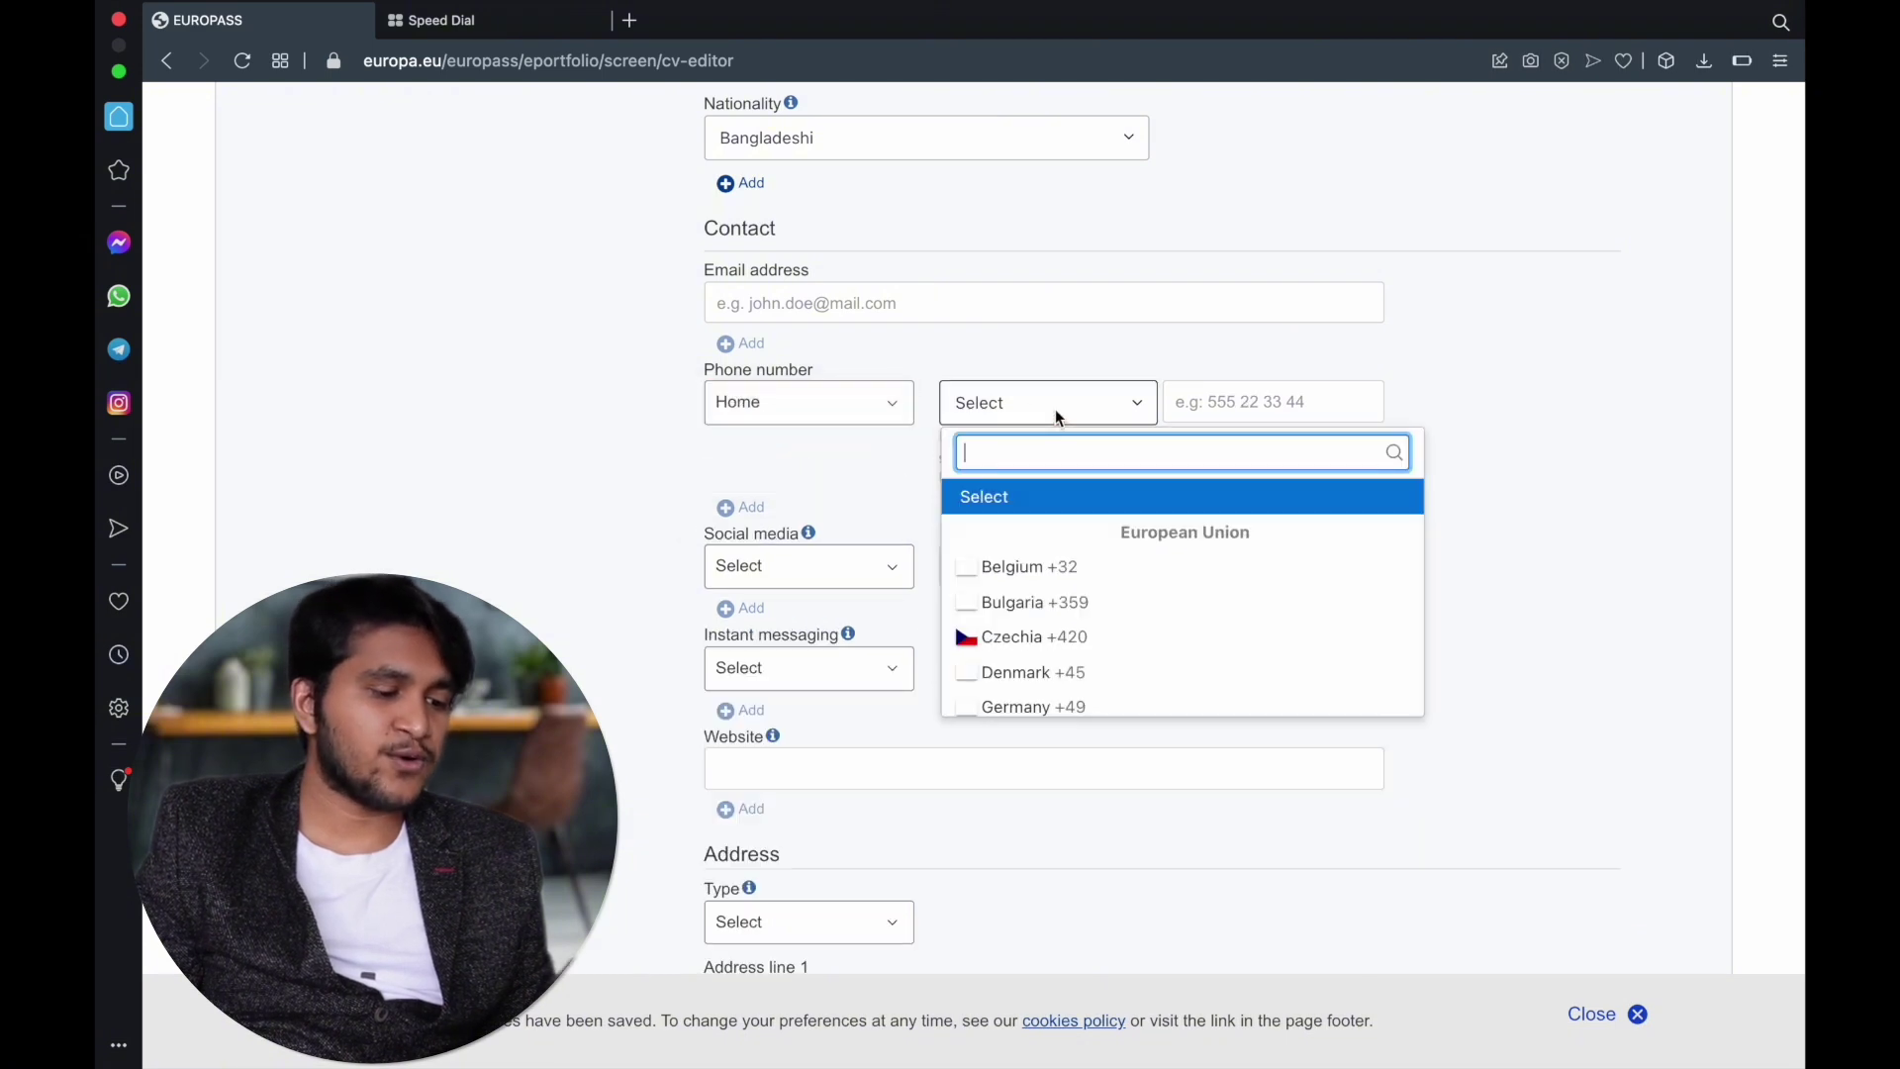
{"action": "type", "text": "ba"}
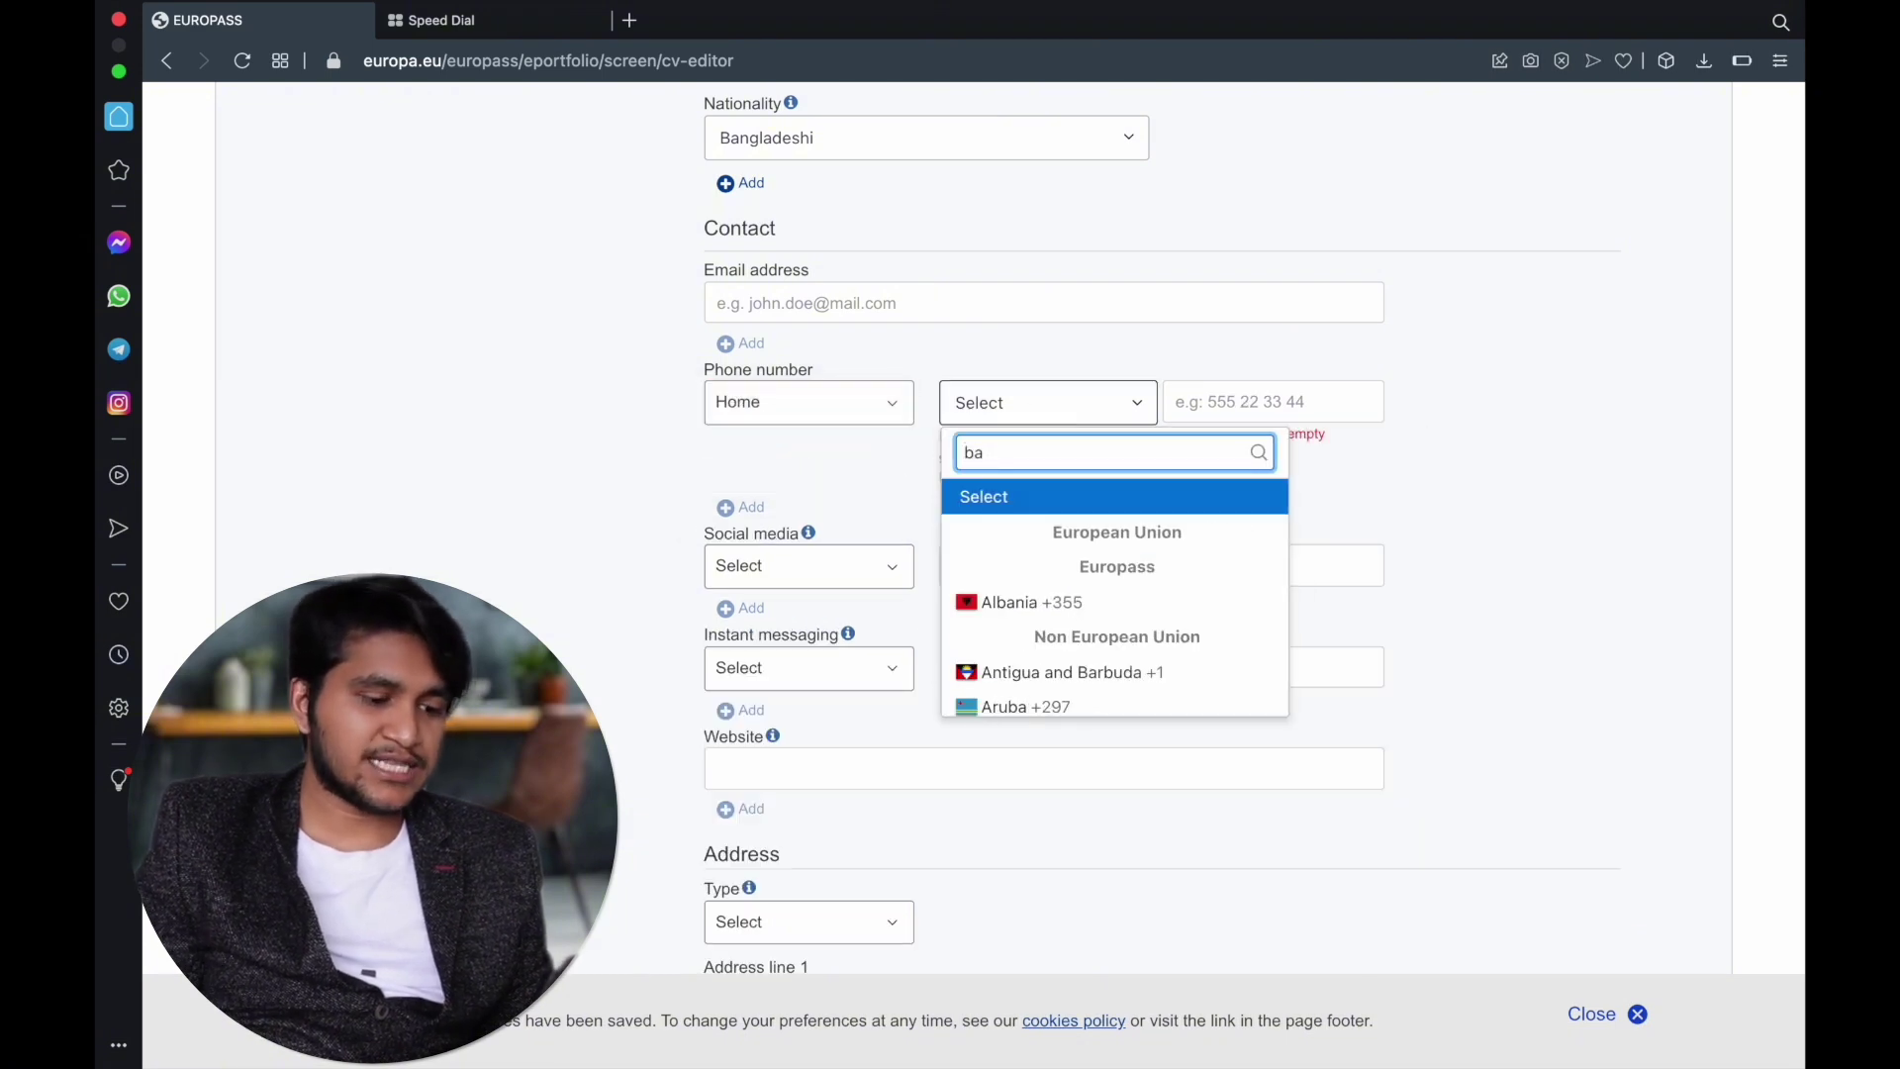
{"action": "key", "text": "BackSpace"}
{"action": "key", "text": "BackSpace"}
{"action": "type", "text": "port"}
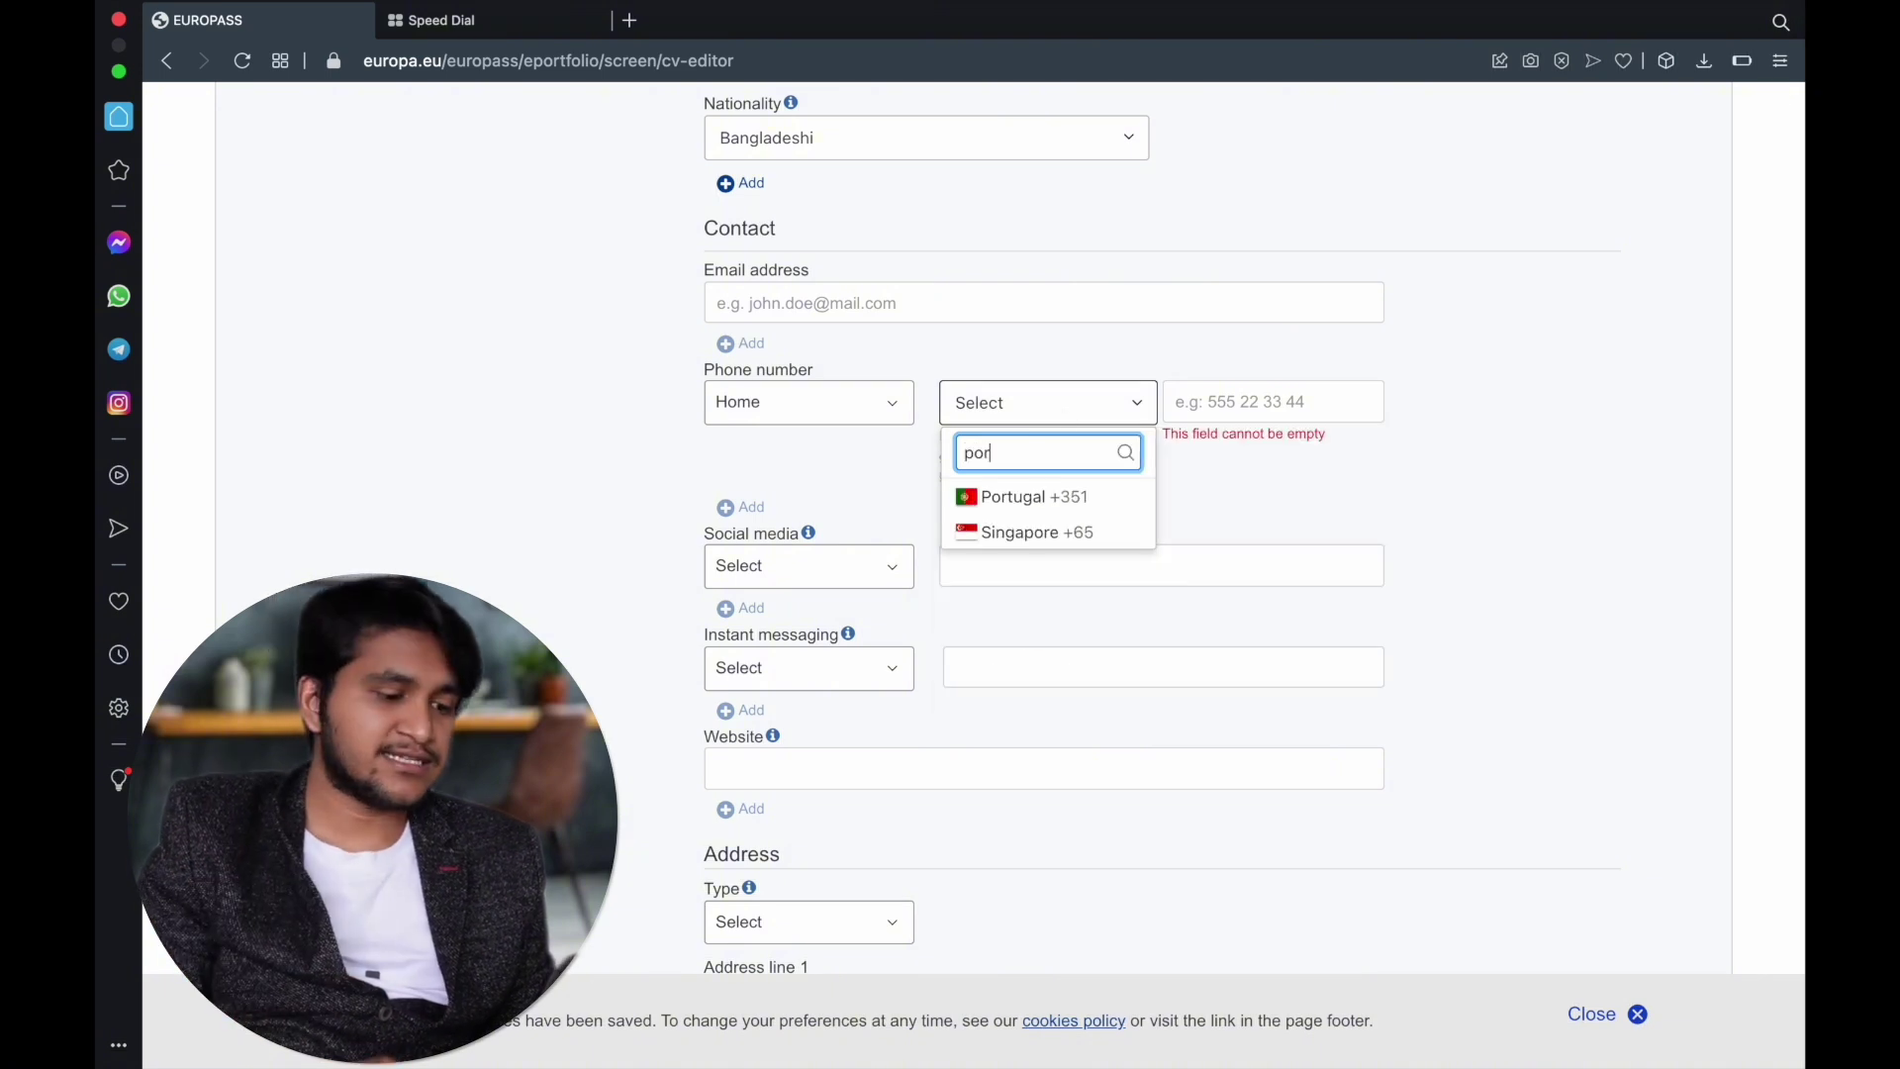
{"action": "left_click", "coordinate": [1029, 493]}
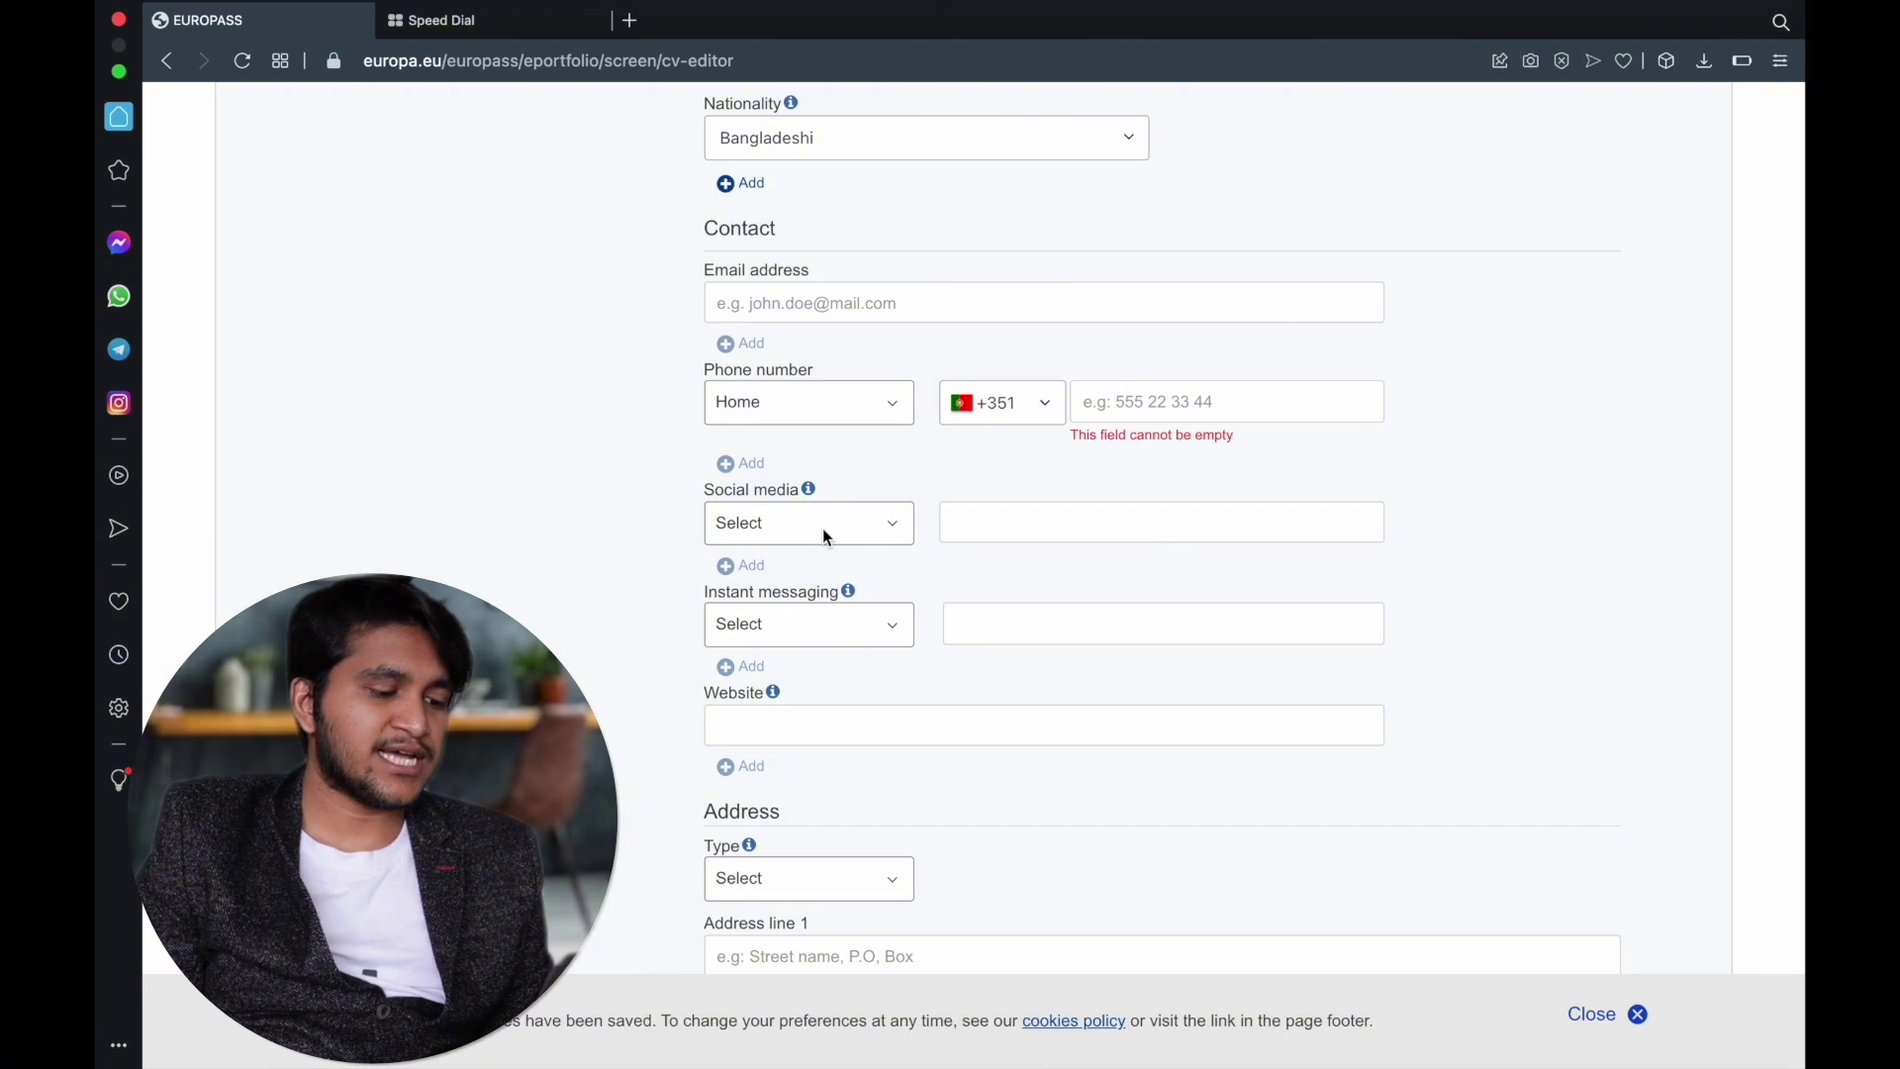
Look through the available social media and instant messaging options without choosing any.
{"action": "scroll", "coordinate": [823, 531], "scroll_direction": "down", "scroll_amount": 1}
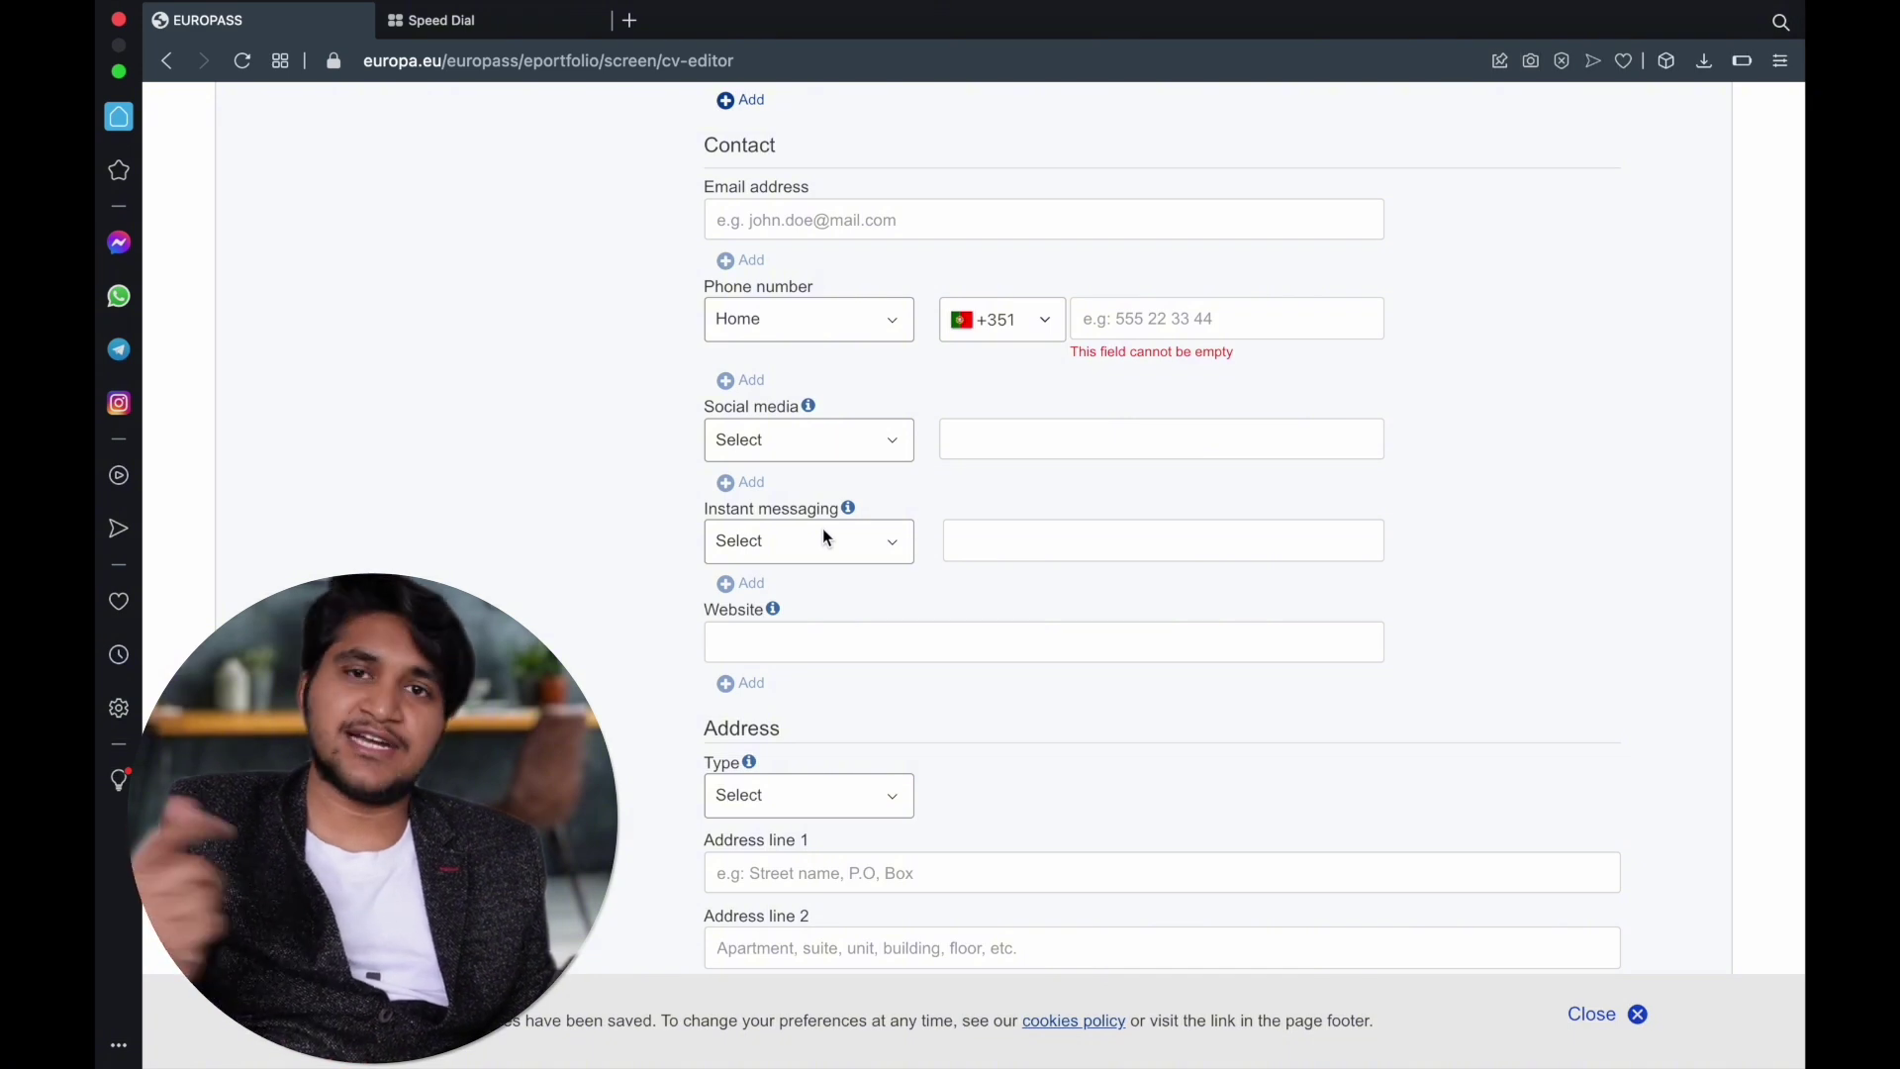
{"action": "scroll", "coordinate": [824, 534], "scroll_direction": "down", "scroll_amount": 1}
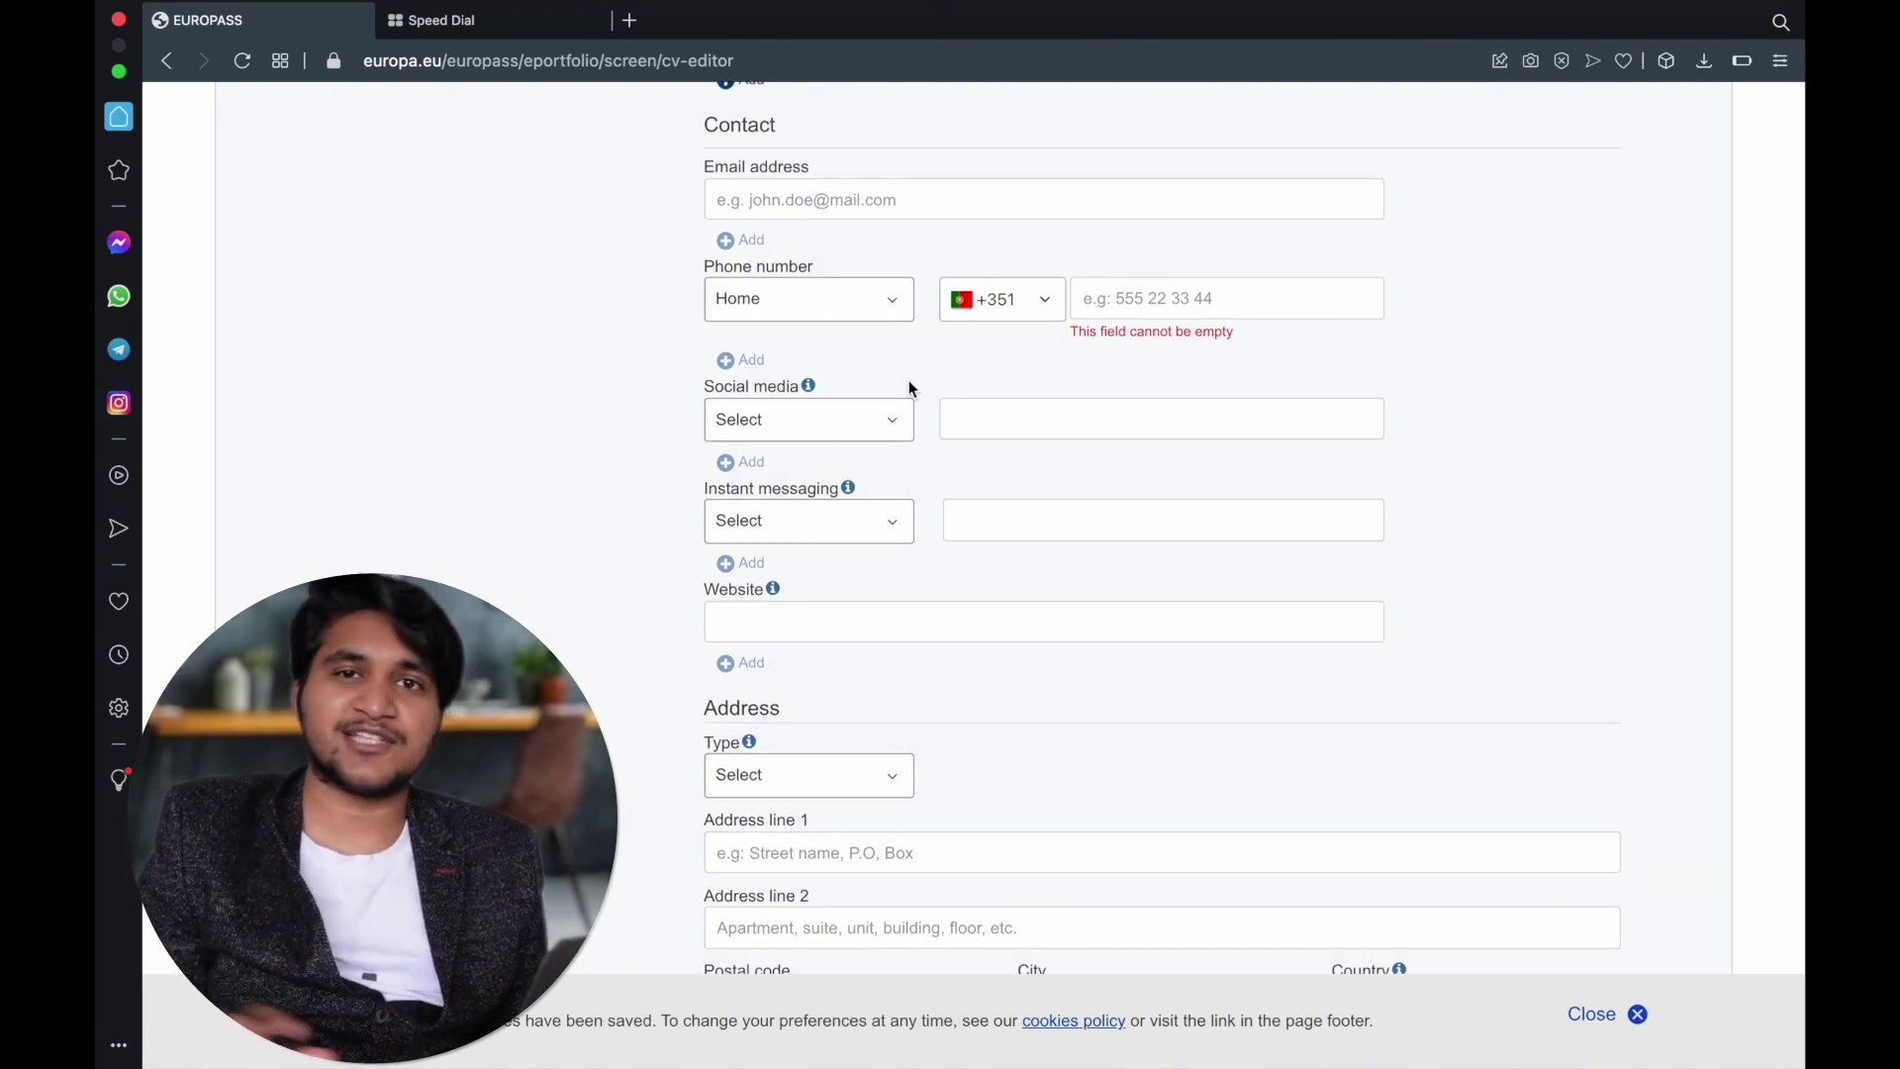
{"action": "left_click", "coordinate": [898, 421]}
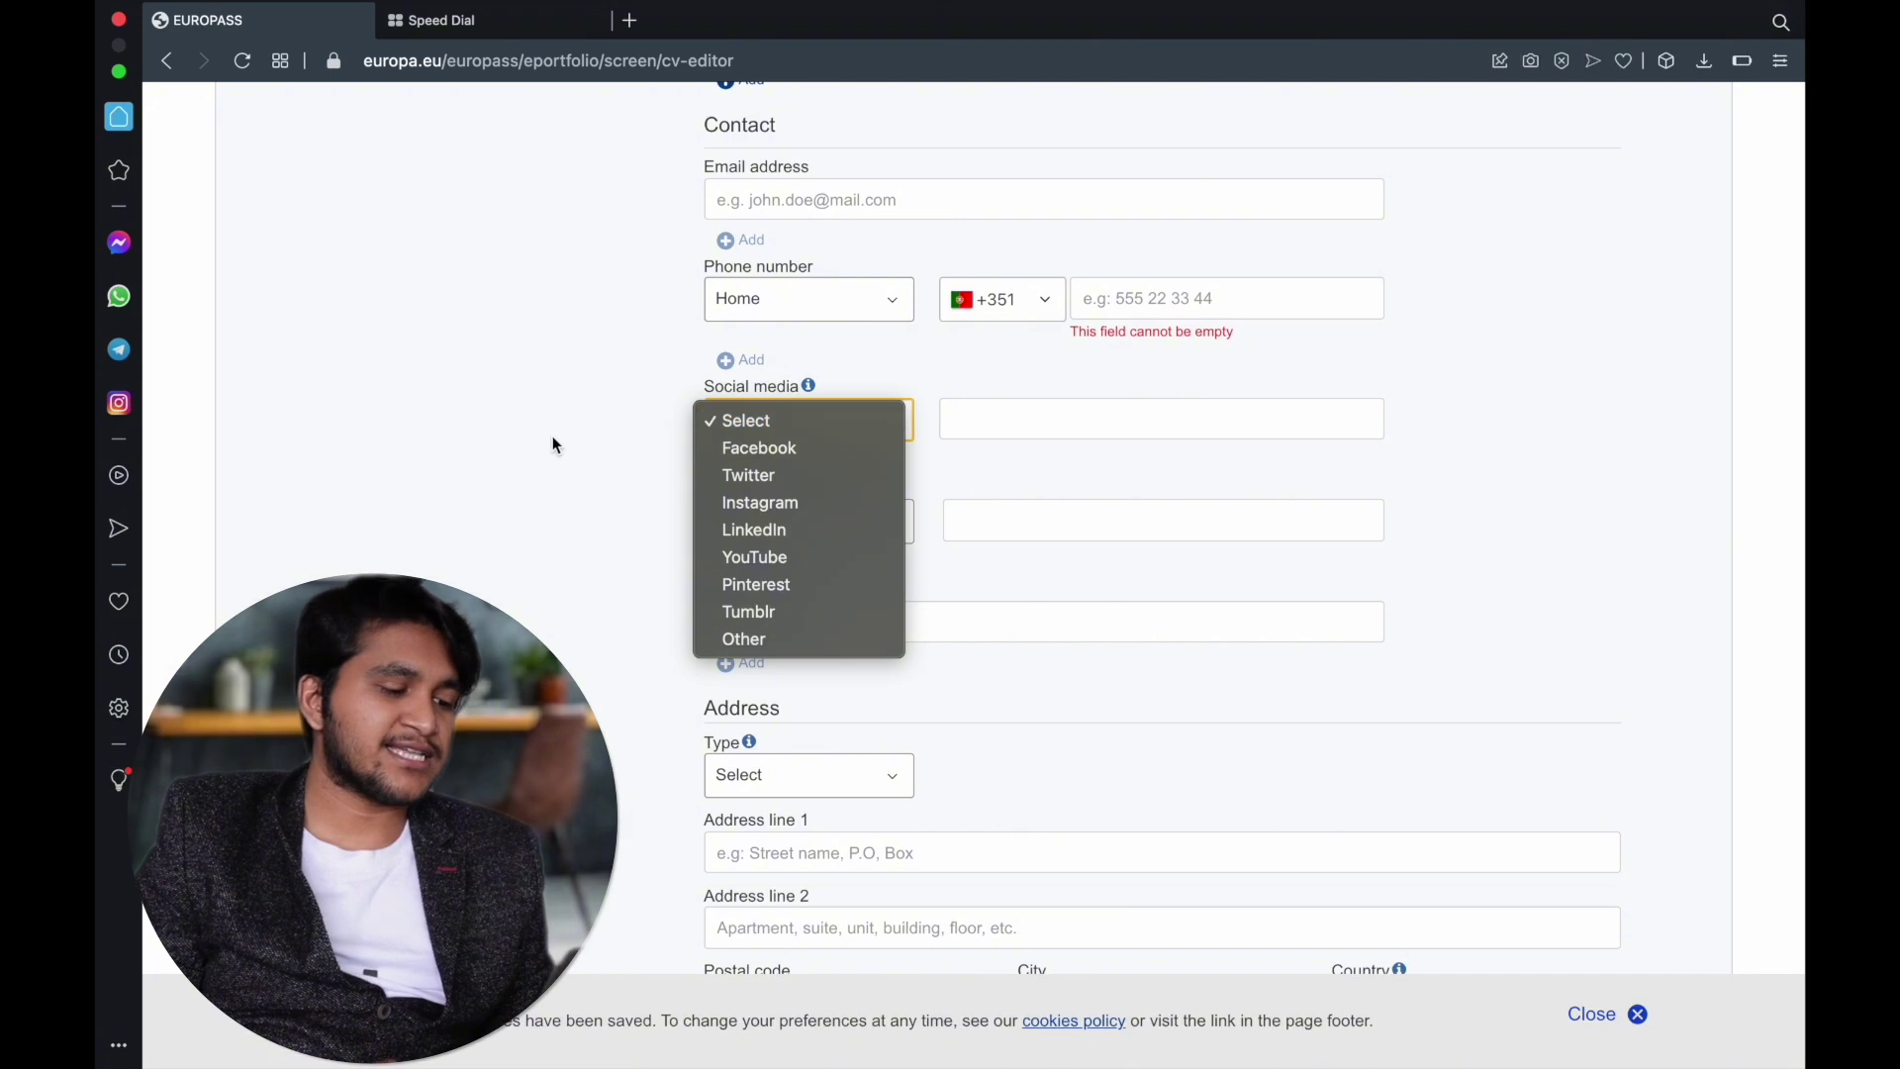
{"action": "left_click", "coordinate": [551, 436]}
{"action": "scroll", "coordinate": [619, 407], "scroll_direction": "down", "scroll_amount": 2}
{"action": "left_click", "coordinate": [875, 386]}
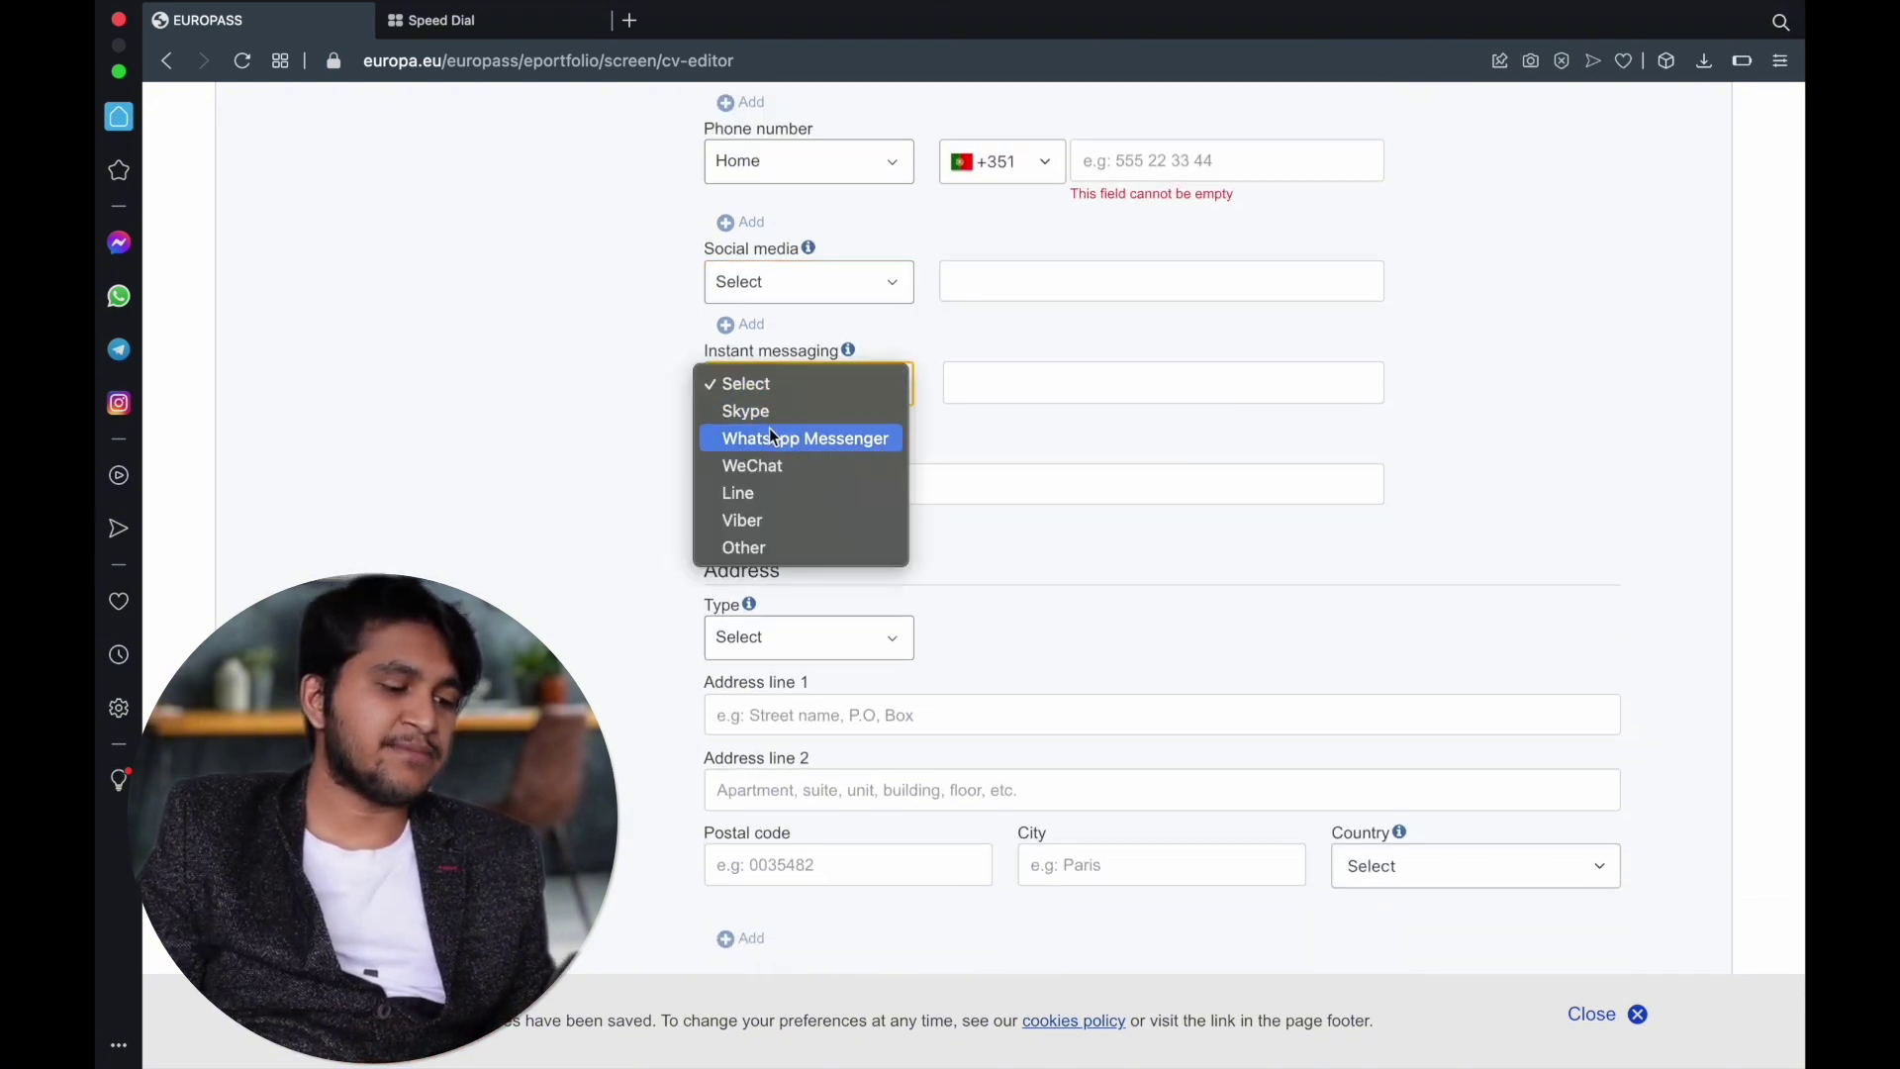
{"action": "left_click", "coordinate": [531, 455]}
Set the address type to Home, the city to Lisbon and the country to Portugal.
{"action": "scroll", "coordinate": [531, 455], "scroll_direction": "down", "scroll_amount": 3}
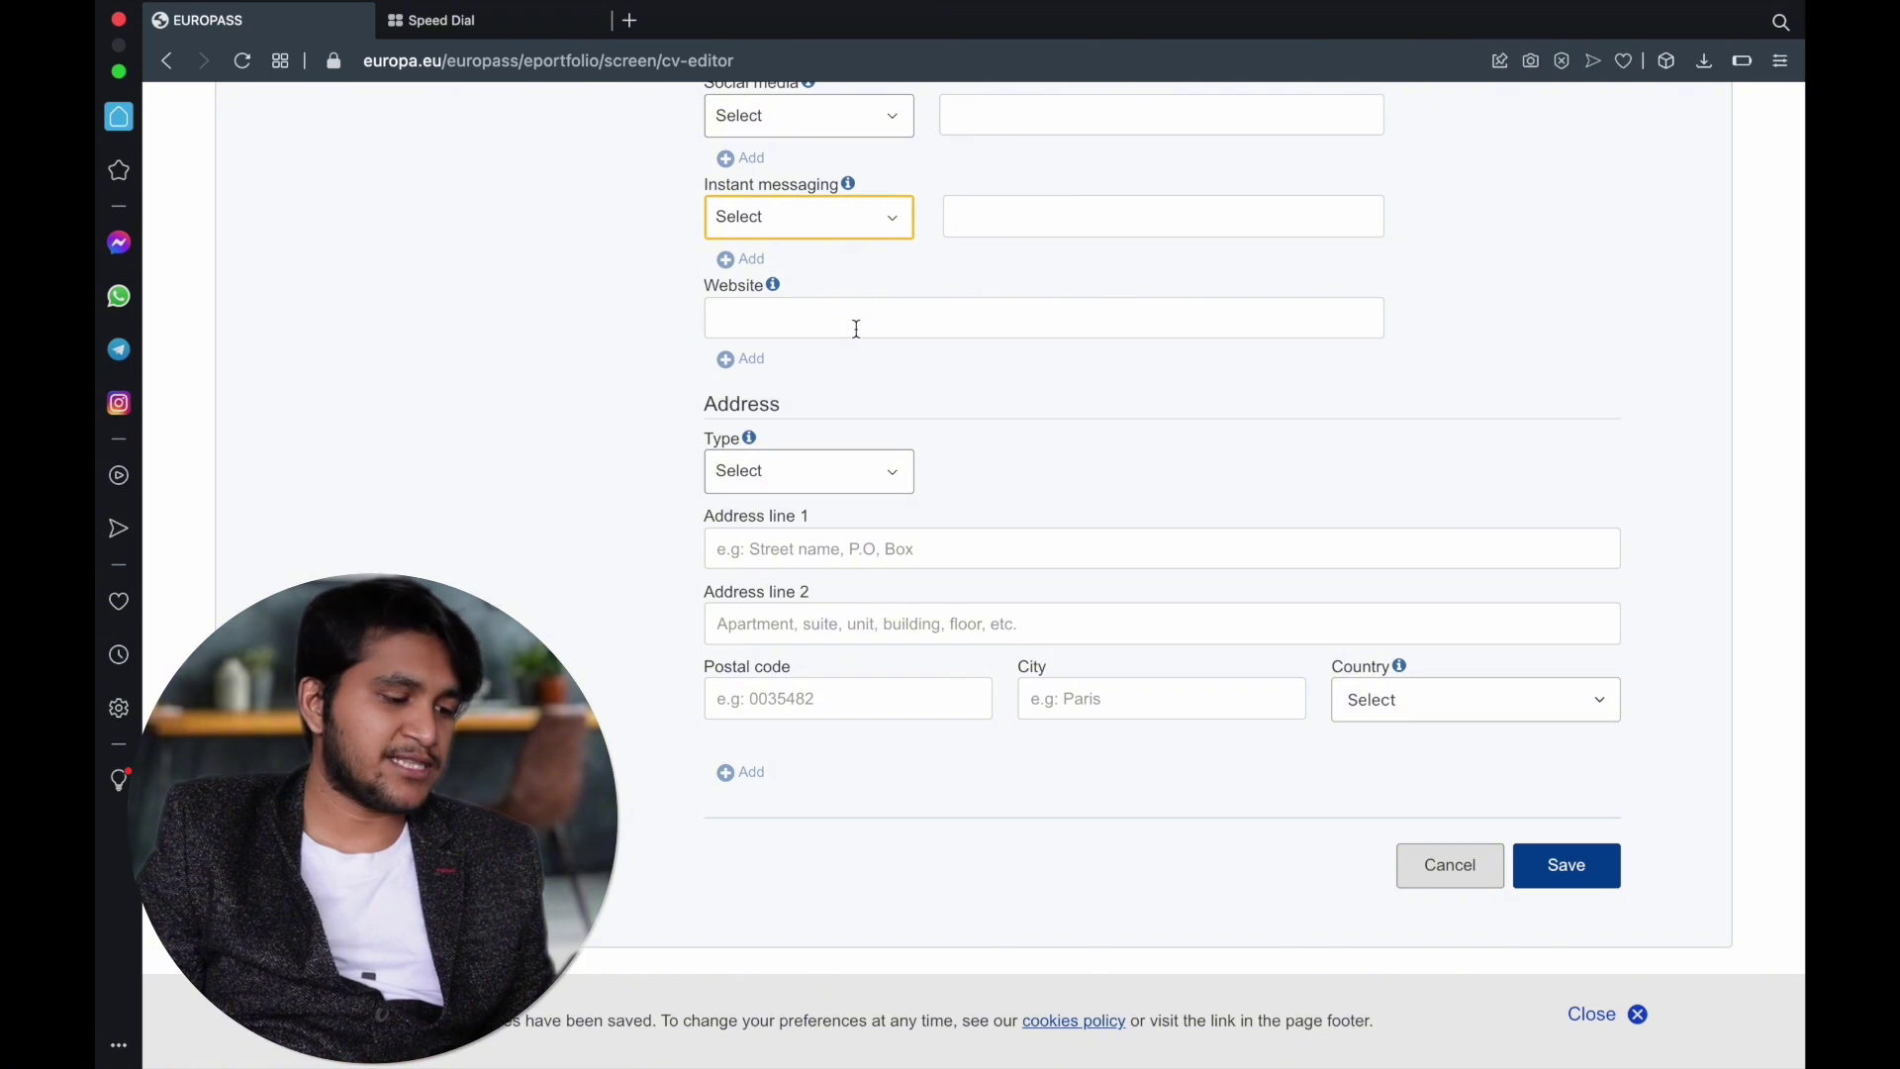
{"action": "left_click", "coordinate": [733, 465]}
{"action": "left_click", "coordinate": [774, 496]}
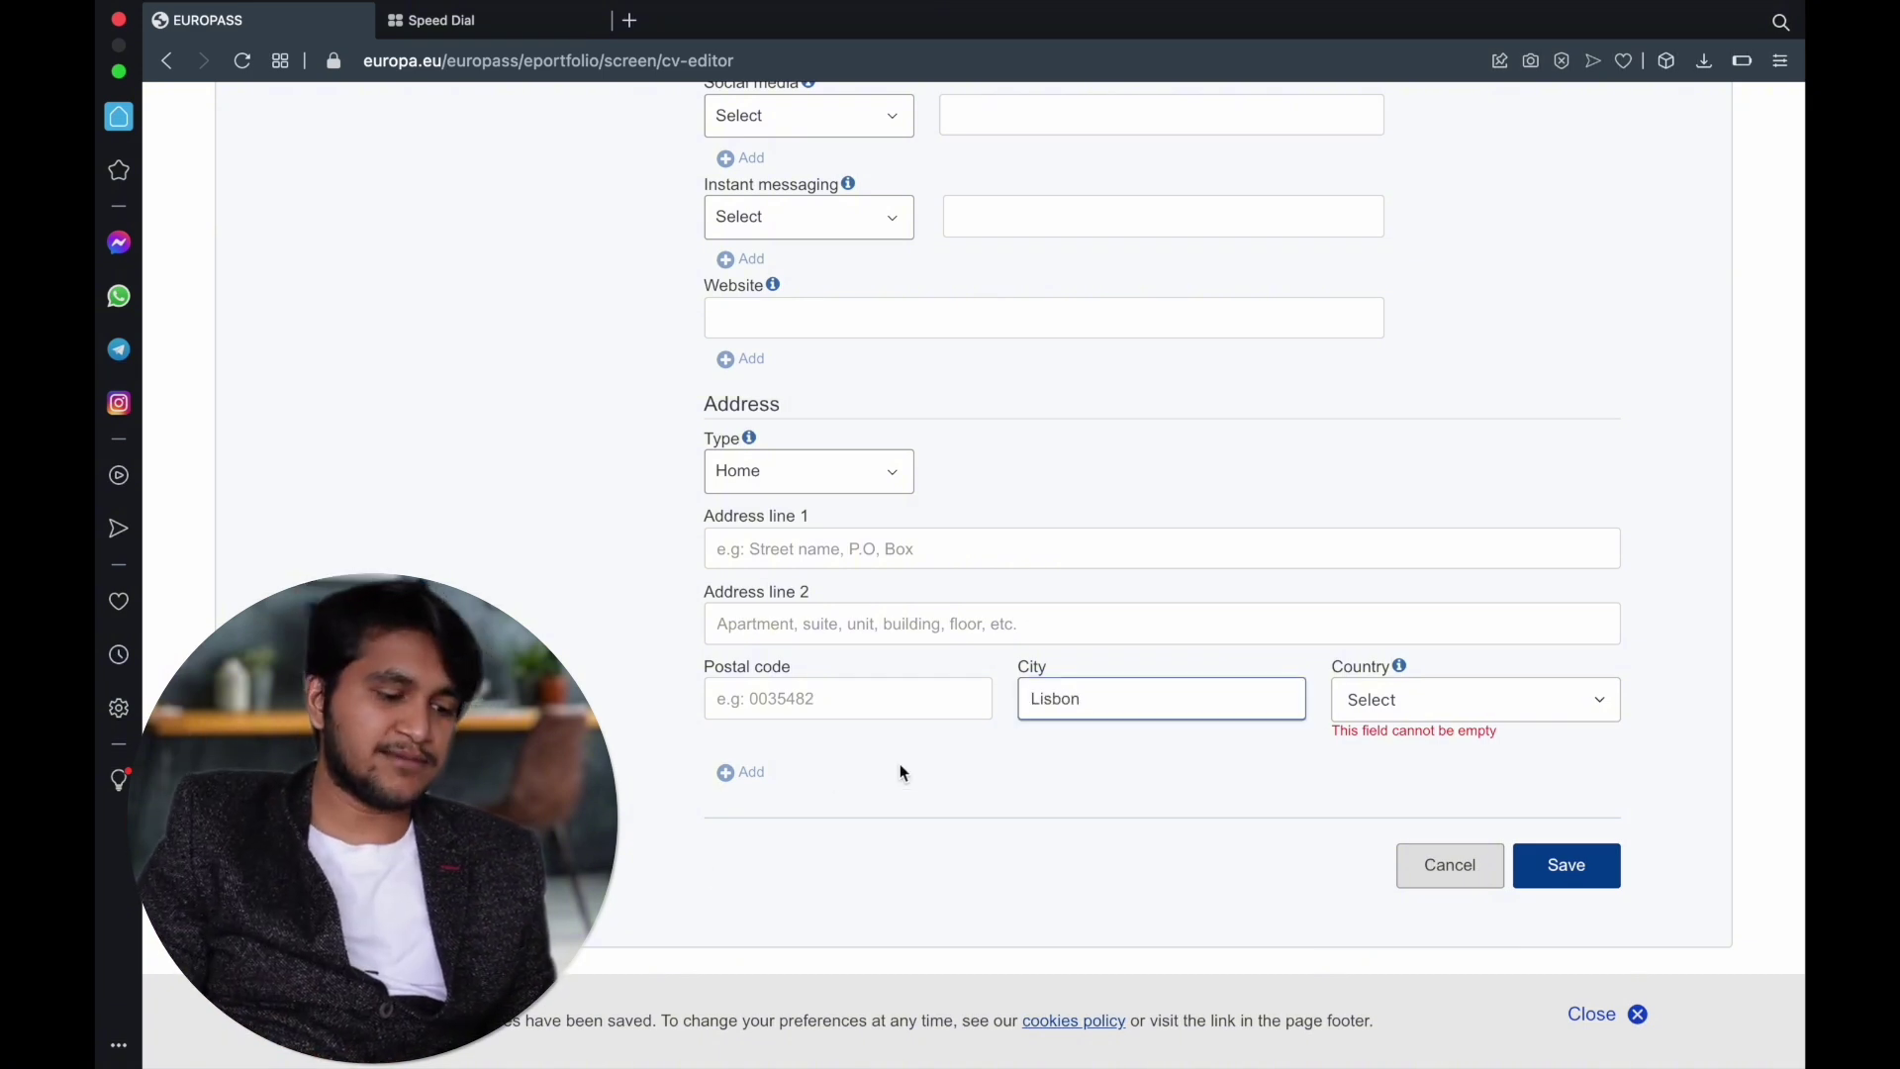
{"action": "left_click", "coordinate": [1494, 717]}
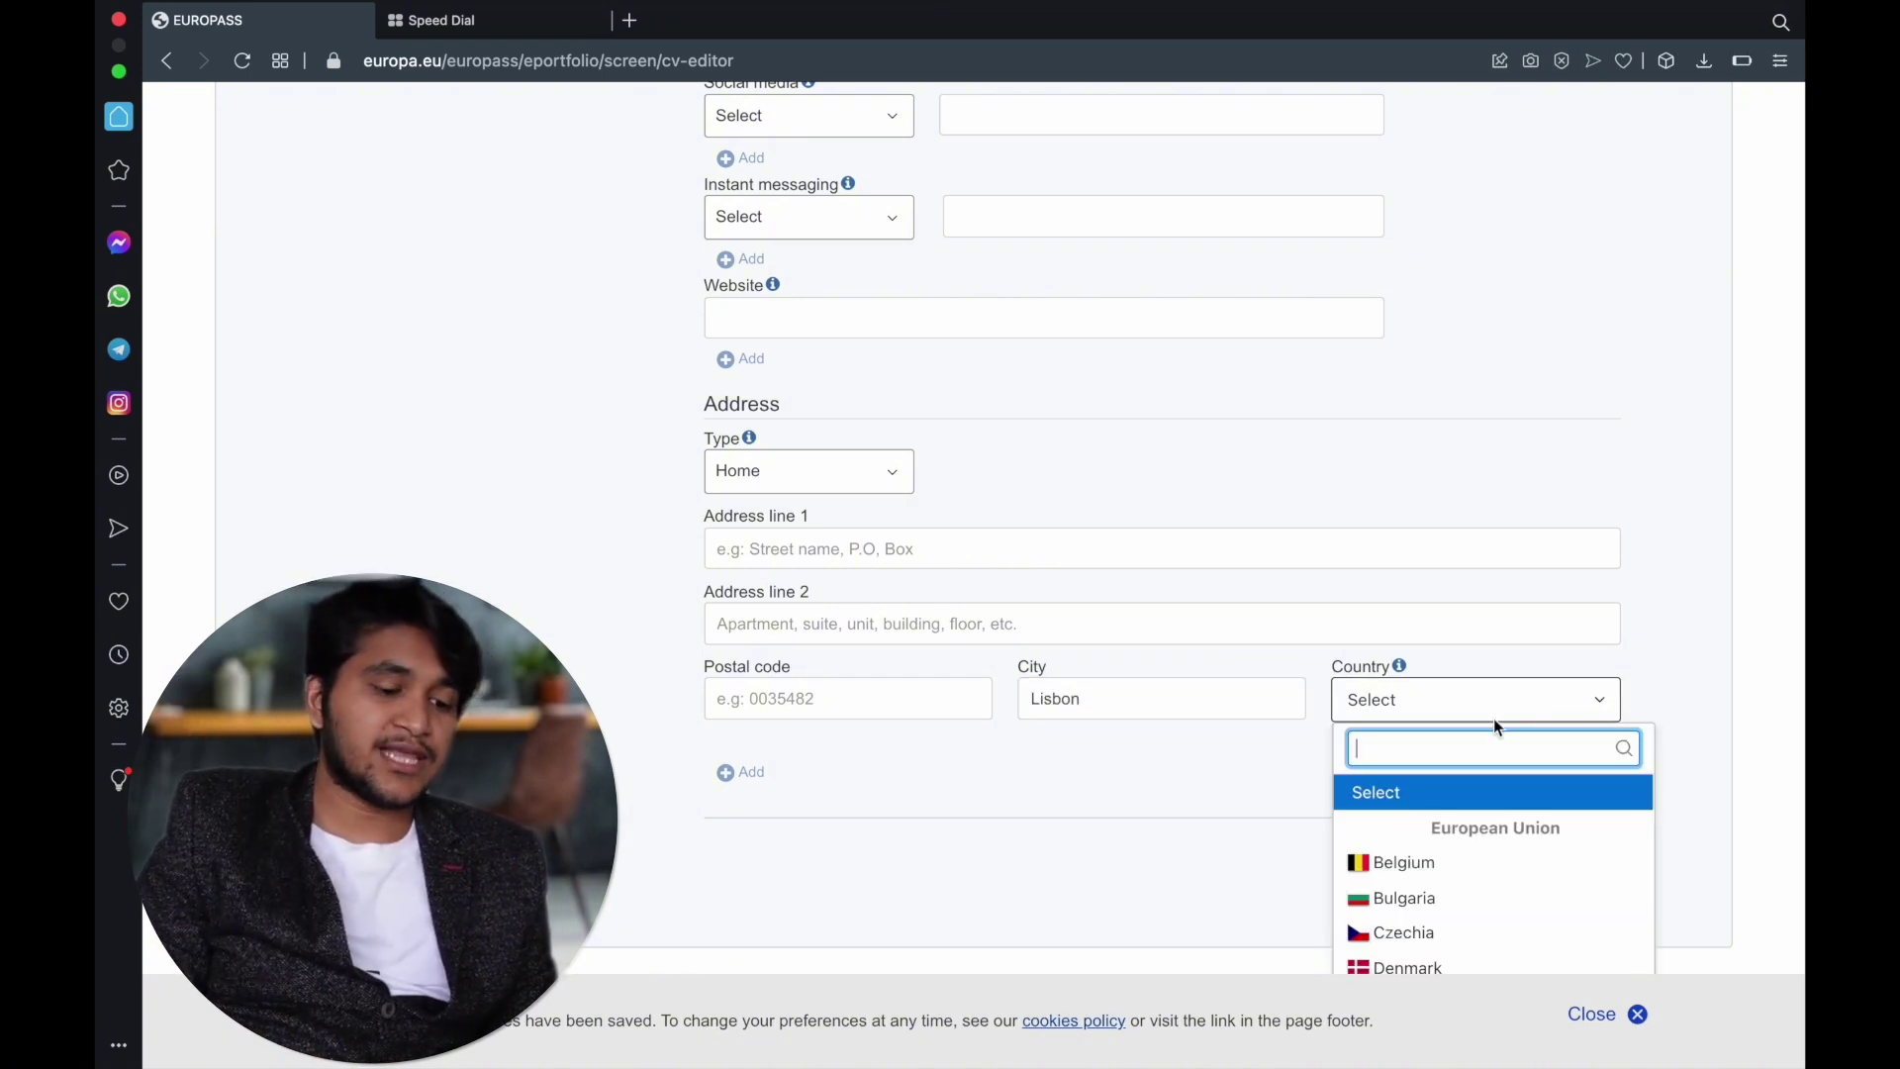
{"action": "scroll", "coordinate": [1410, 829], "scroll_direction": "down", "scroll_amount": 1}
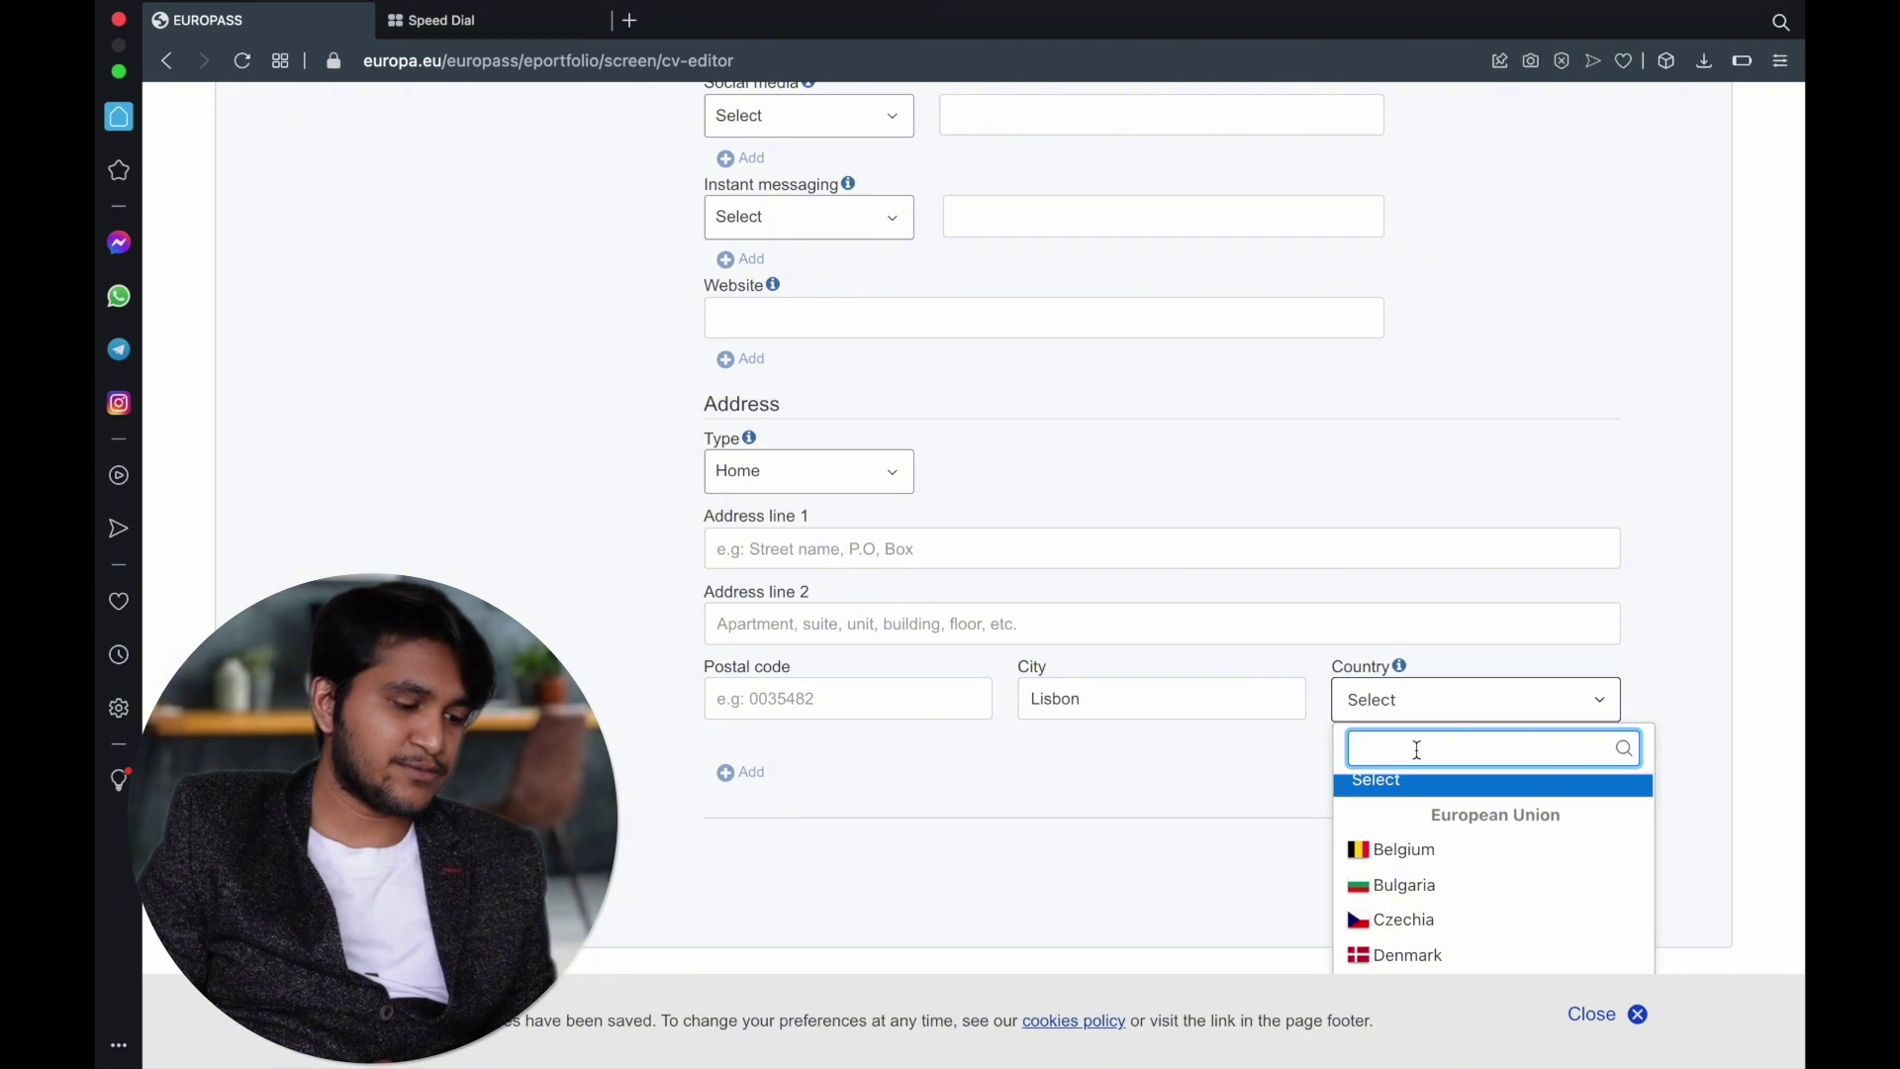
{"action": "type", "text": "port"}
{"action": "left_click", "coordinate": [1395, 793]}
Fill in the contact's phone number and save the personal information section.
{"action": "scroll", "coordinate": [796, 712], "scroll_direction": "up", "scroll_amount": 7}
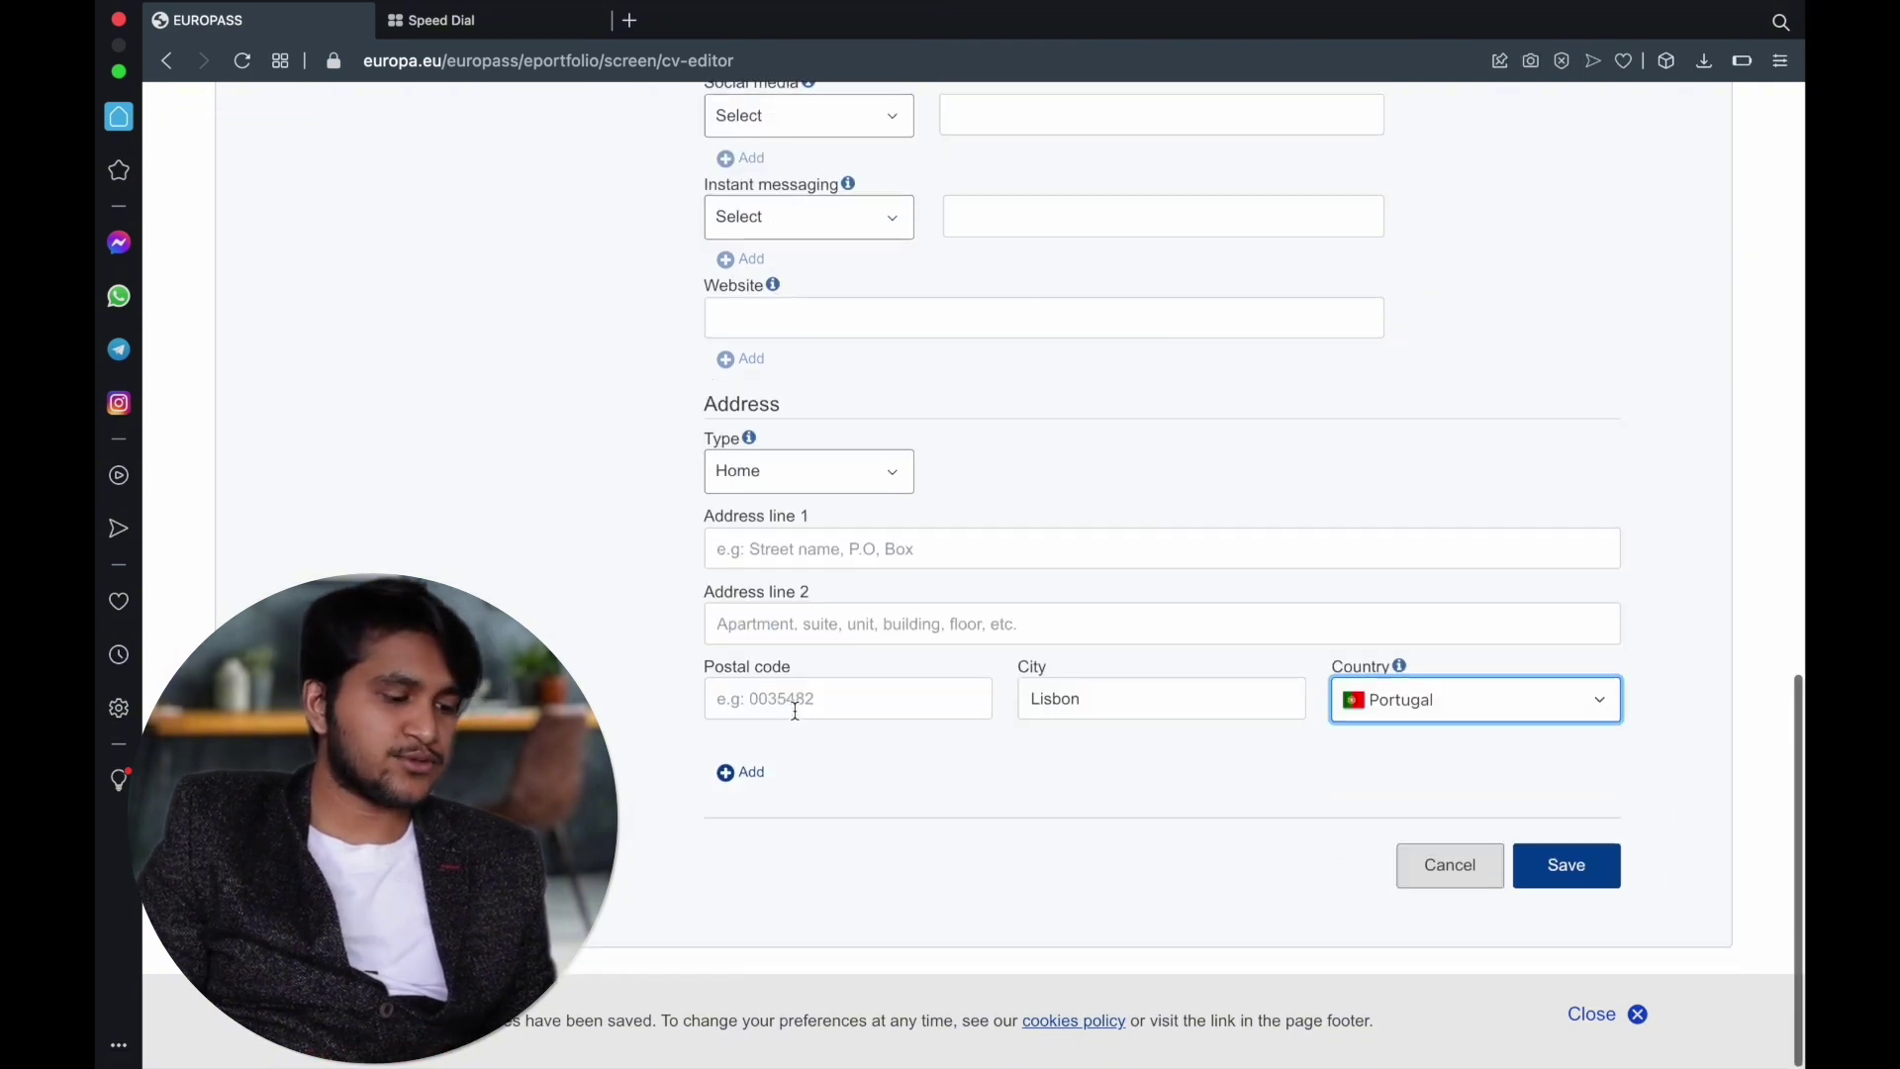
{"action": "scroll", "coordinate": [798, 719], "scroll_direction": "up", "scroll_amount": 3}
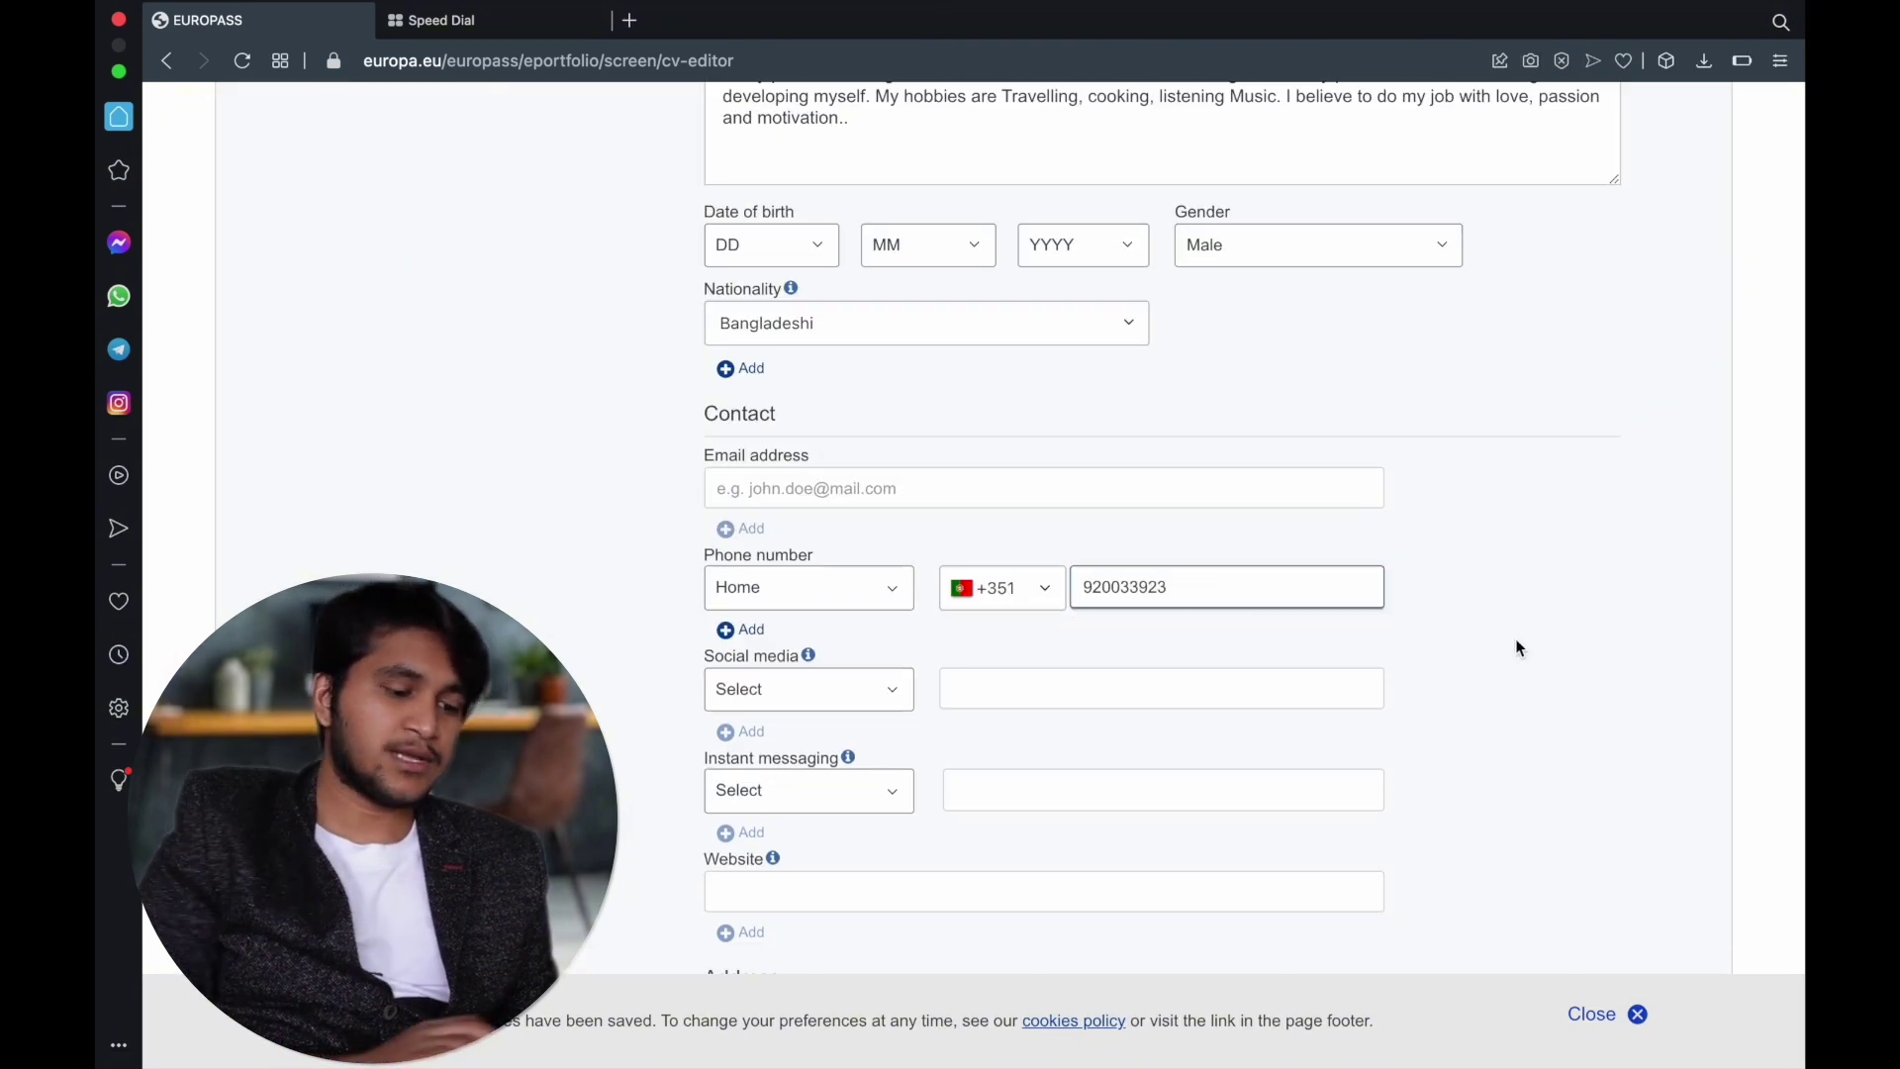
{"action": "scroll", "coordinate": [1518, 644], "scroll_direction": "down", "scroll_amount": 6}
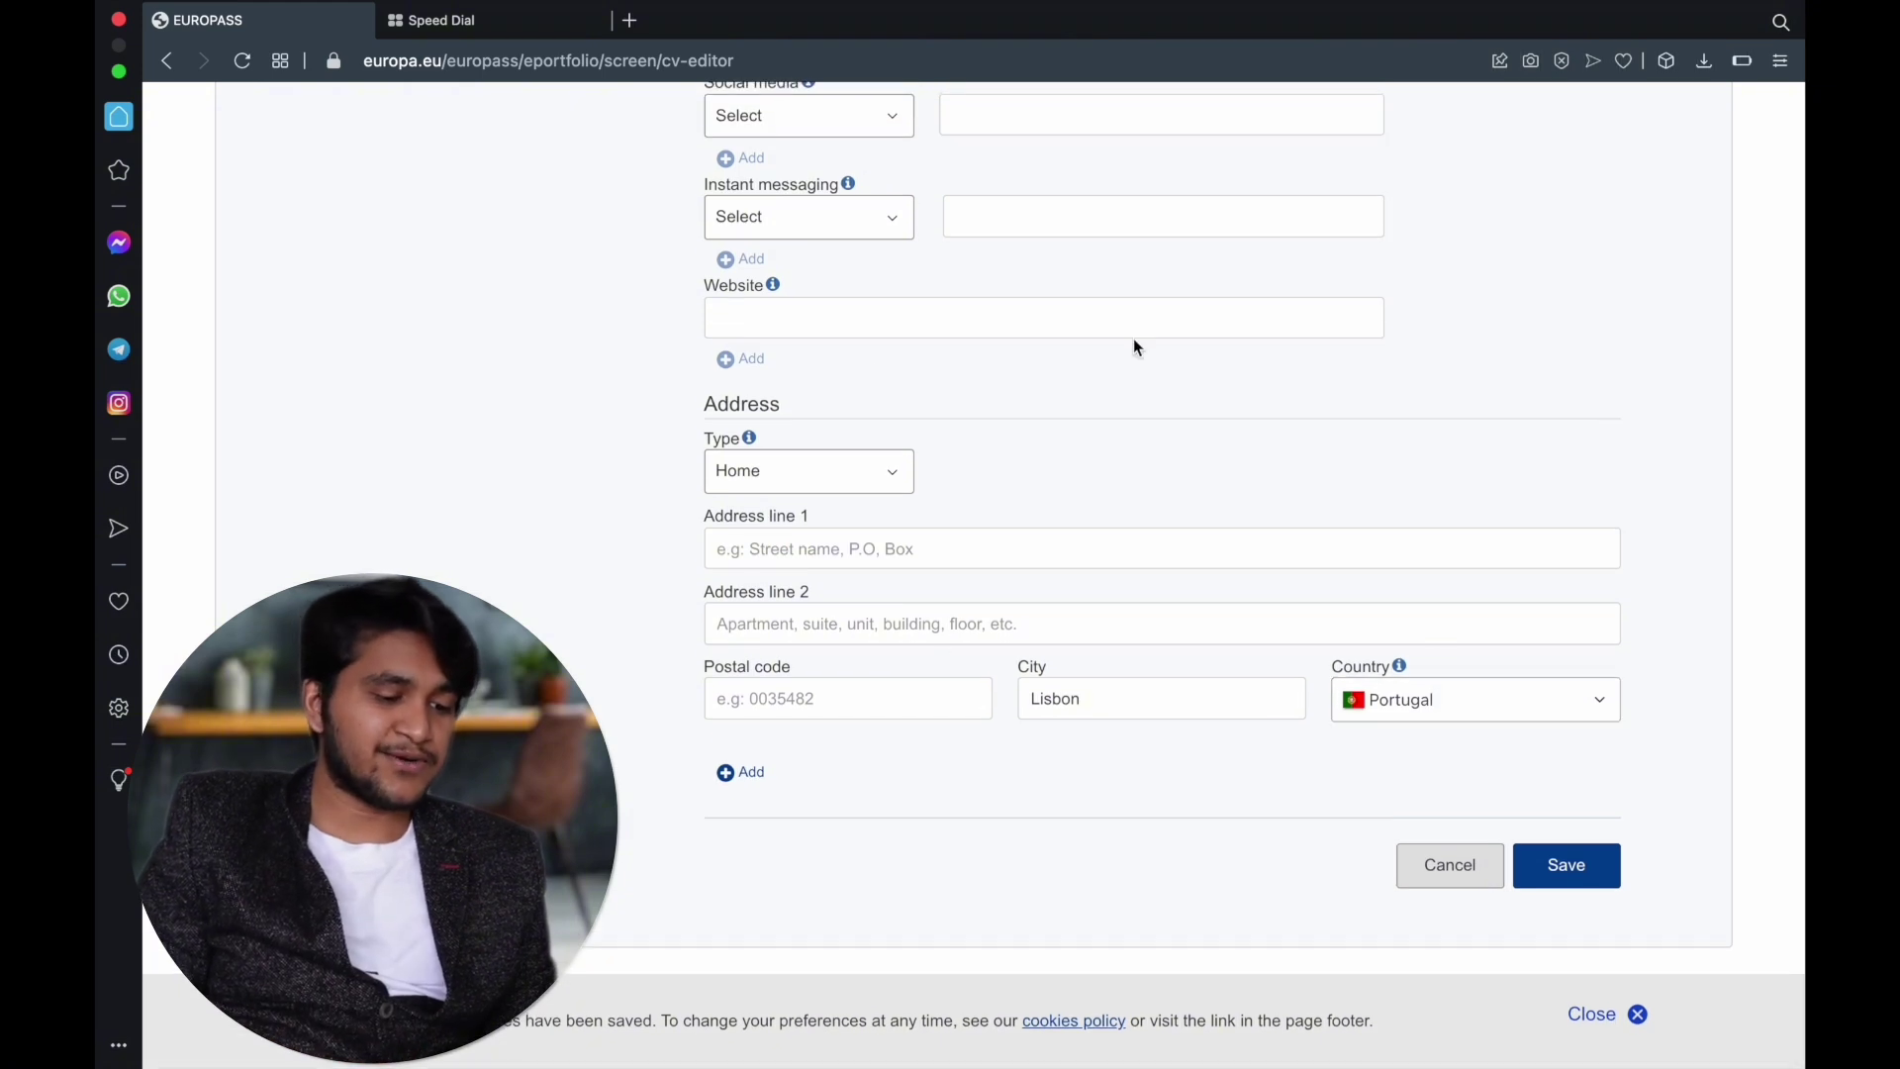
{"action": "left_click", "coordinate": [1579, 882]}
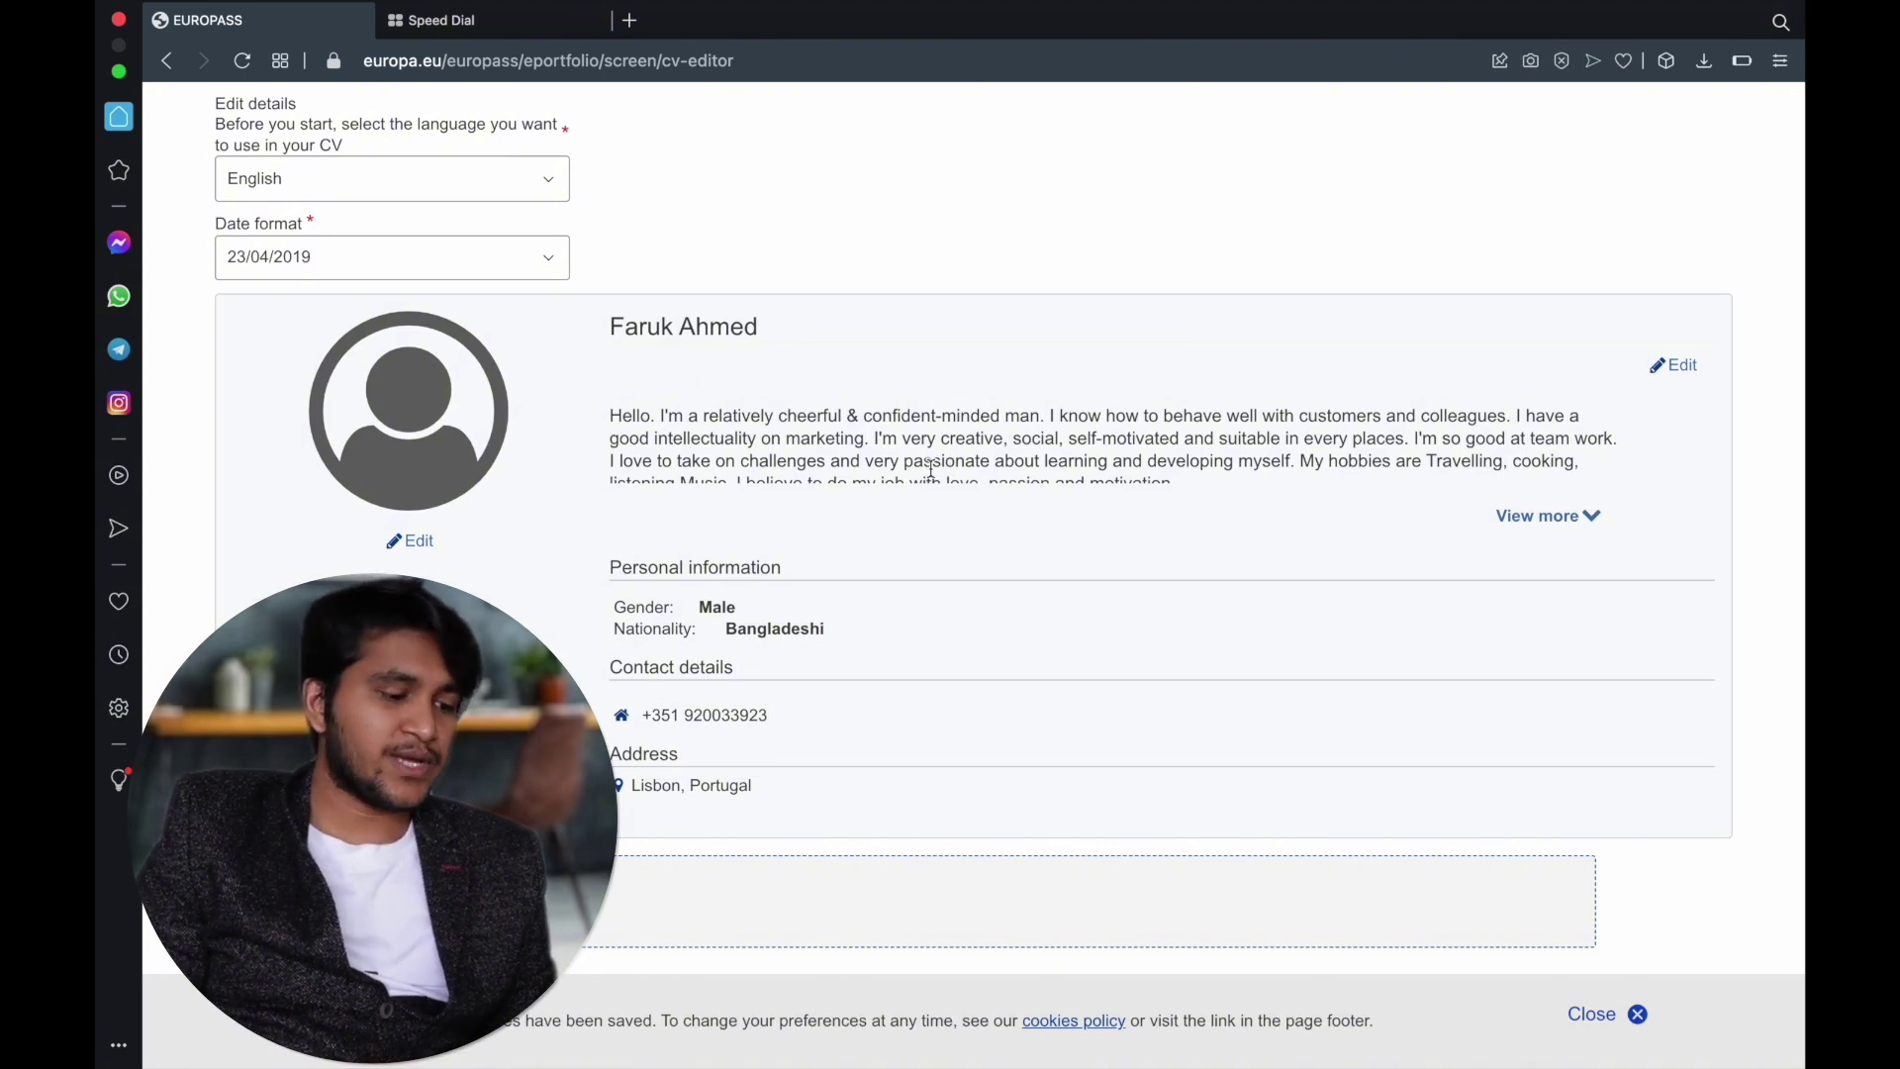
Expand the personal description to view its full text.
{"action": "left_click", "coordinate": [1520, 514]}
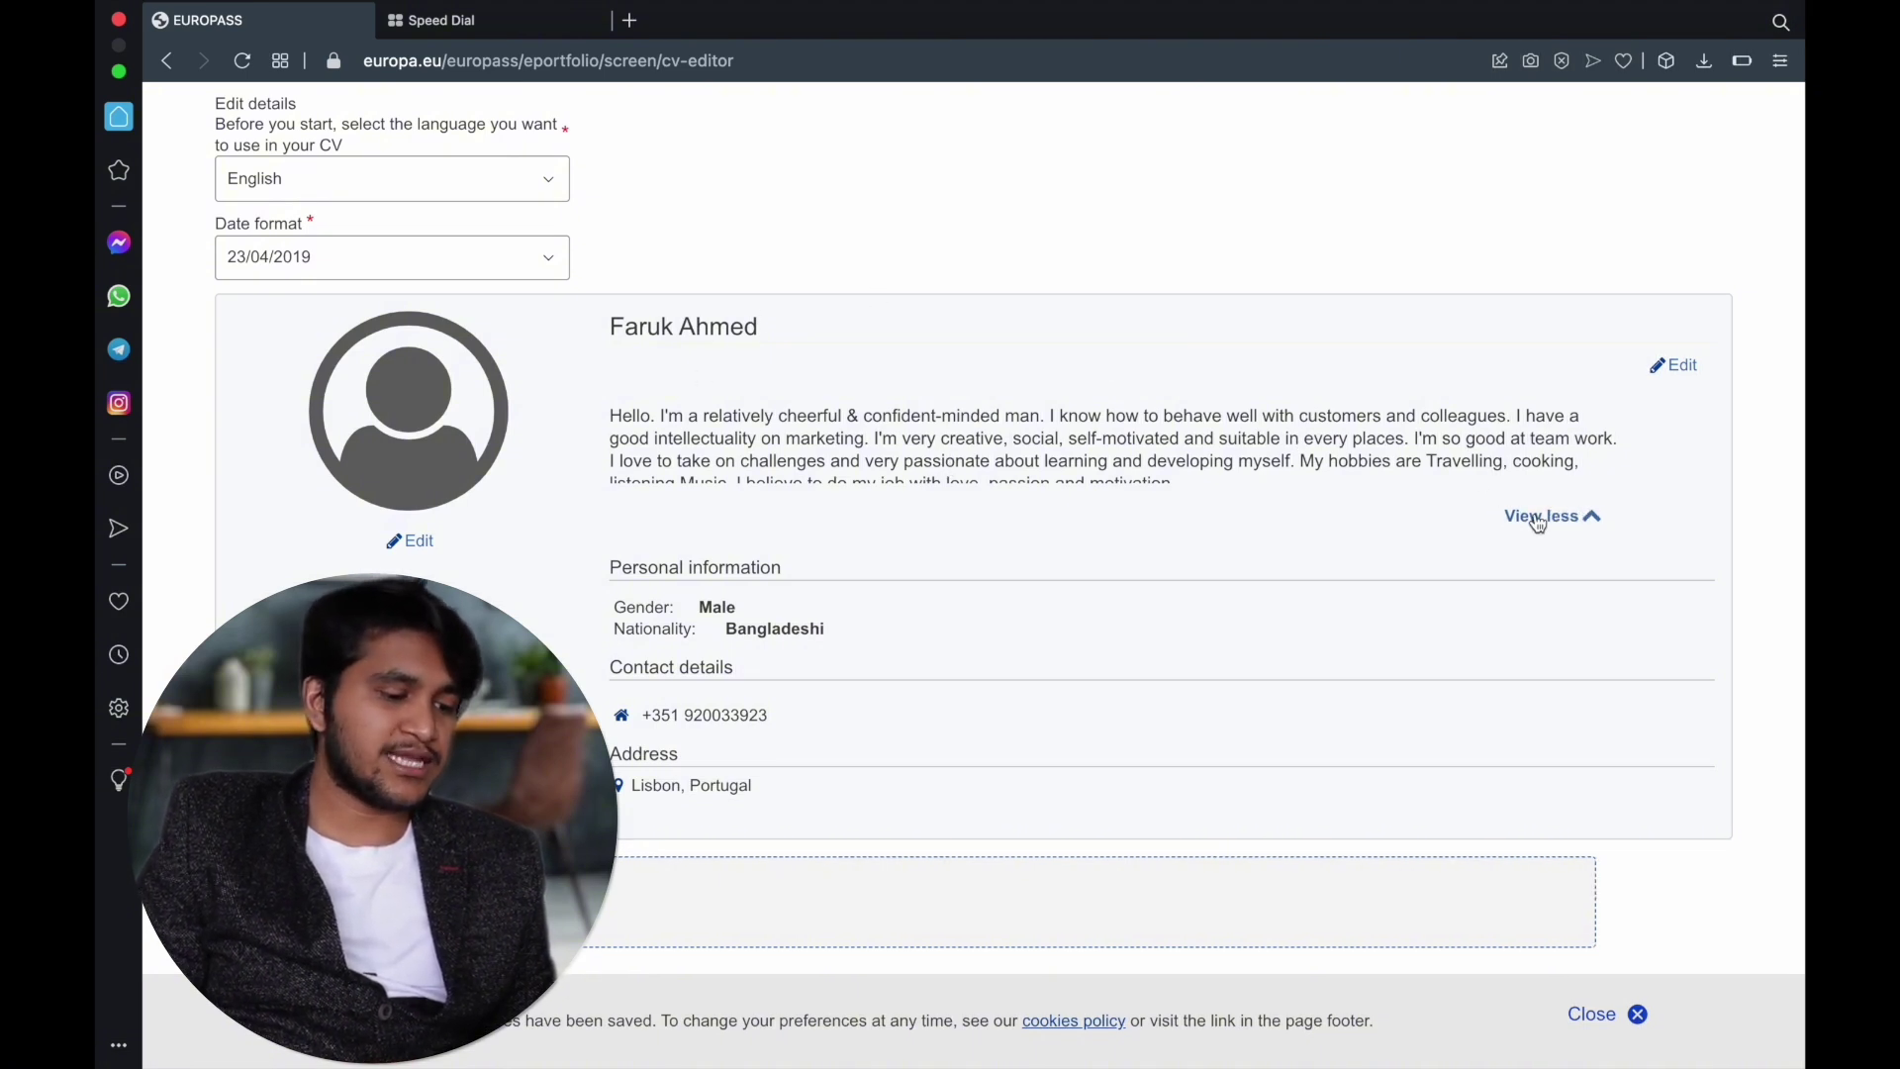
{"action": "scroll", "coordinate": [1064, 381], "scroll_direction": "down", "scroll_amount": 1}
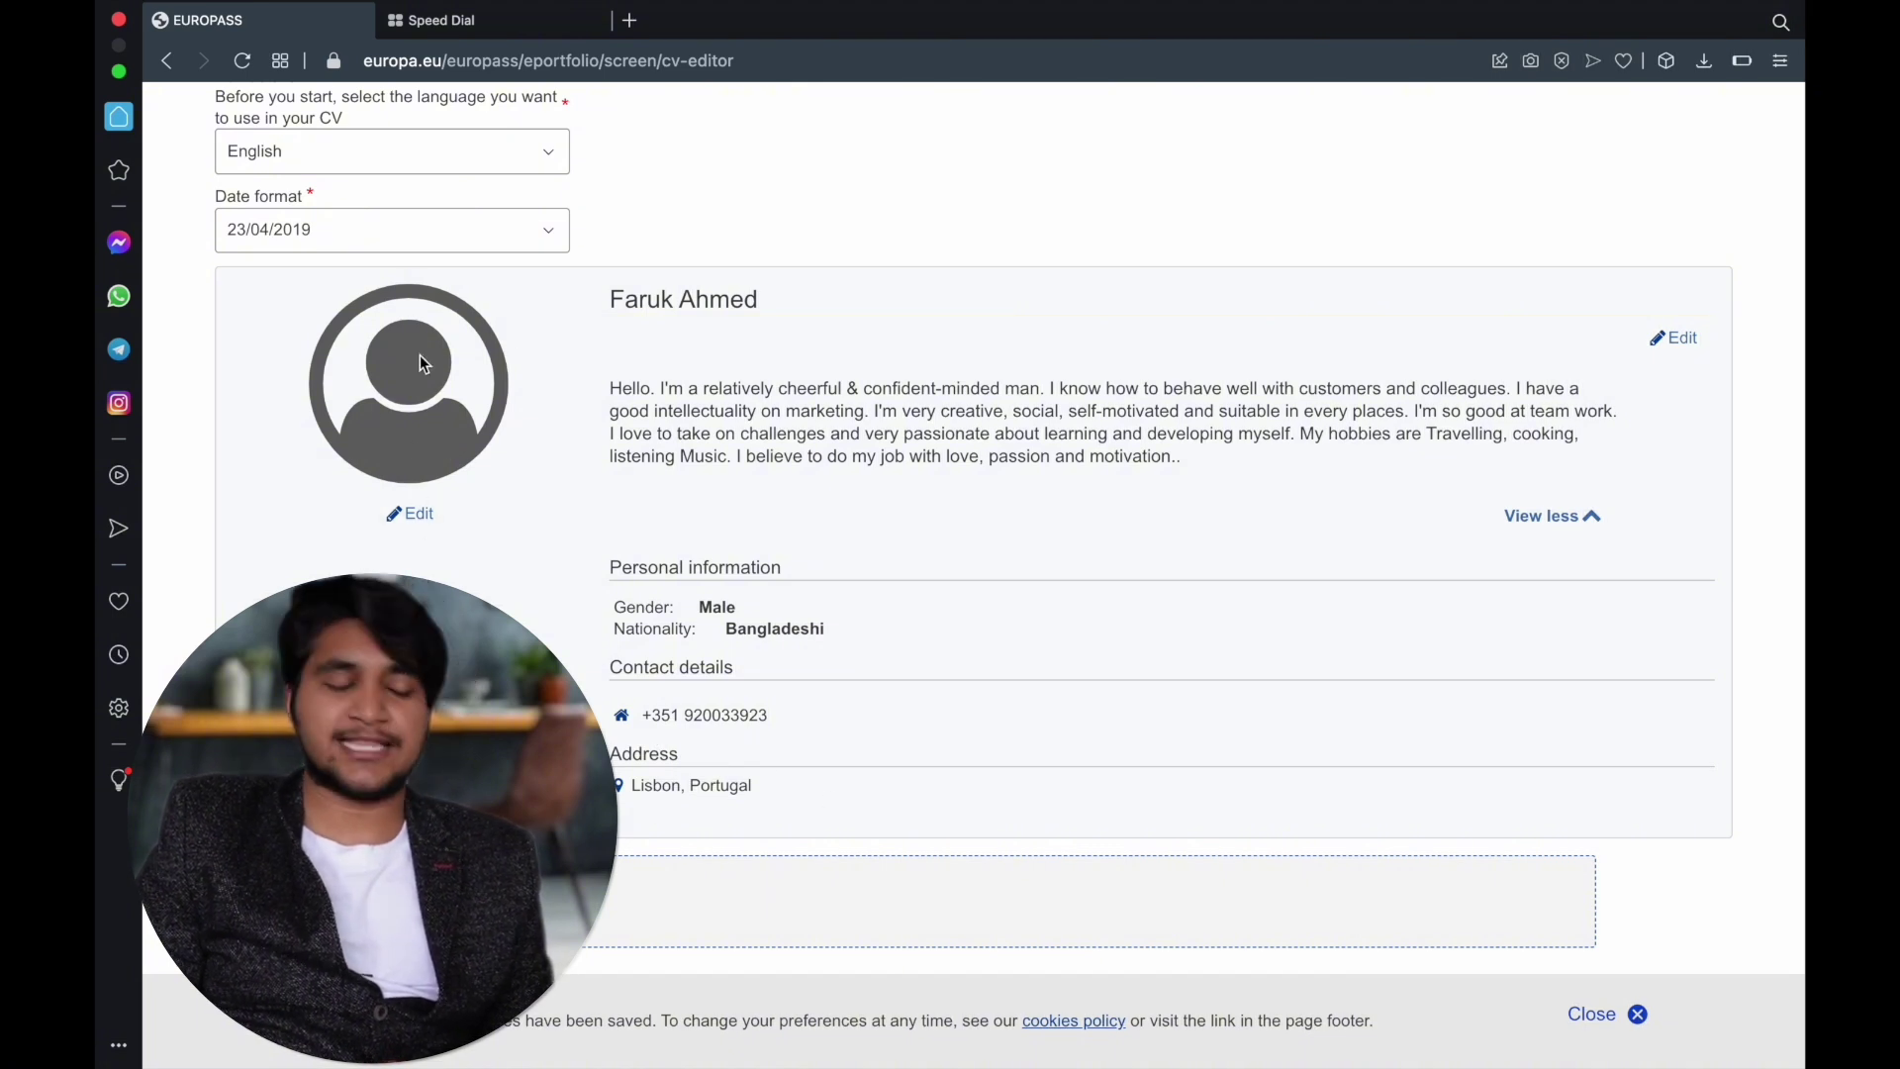
Upload IMG_2710.JPG from the Desktop folder as the profile picture.
{"action": "left_click", "coordinate": [403, 516]}
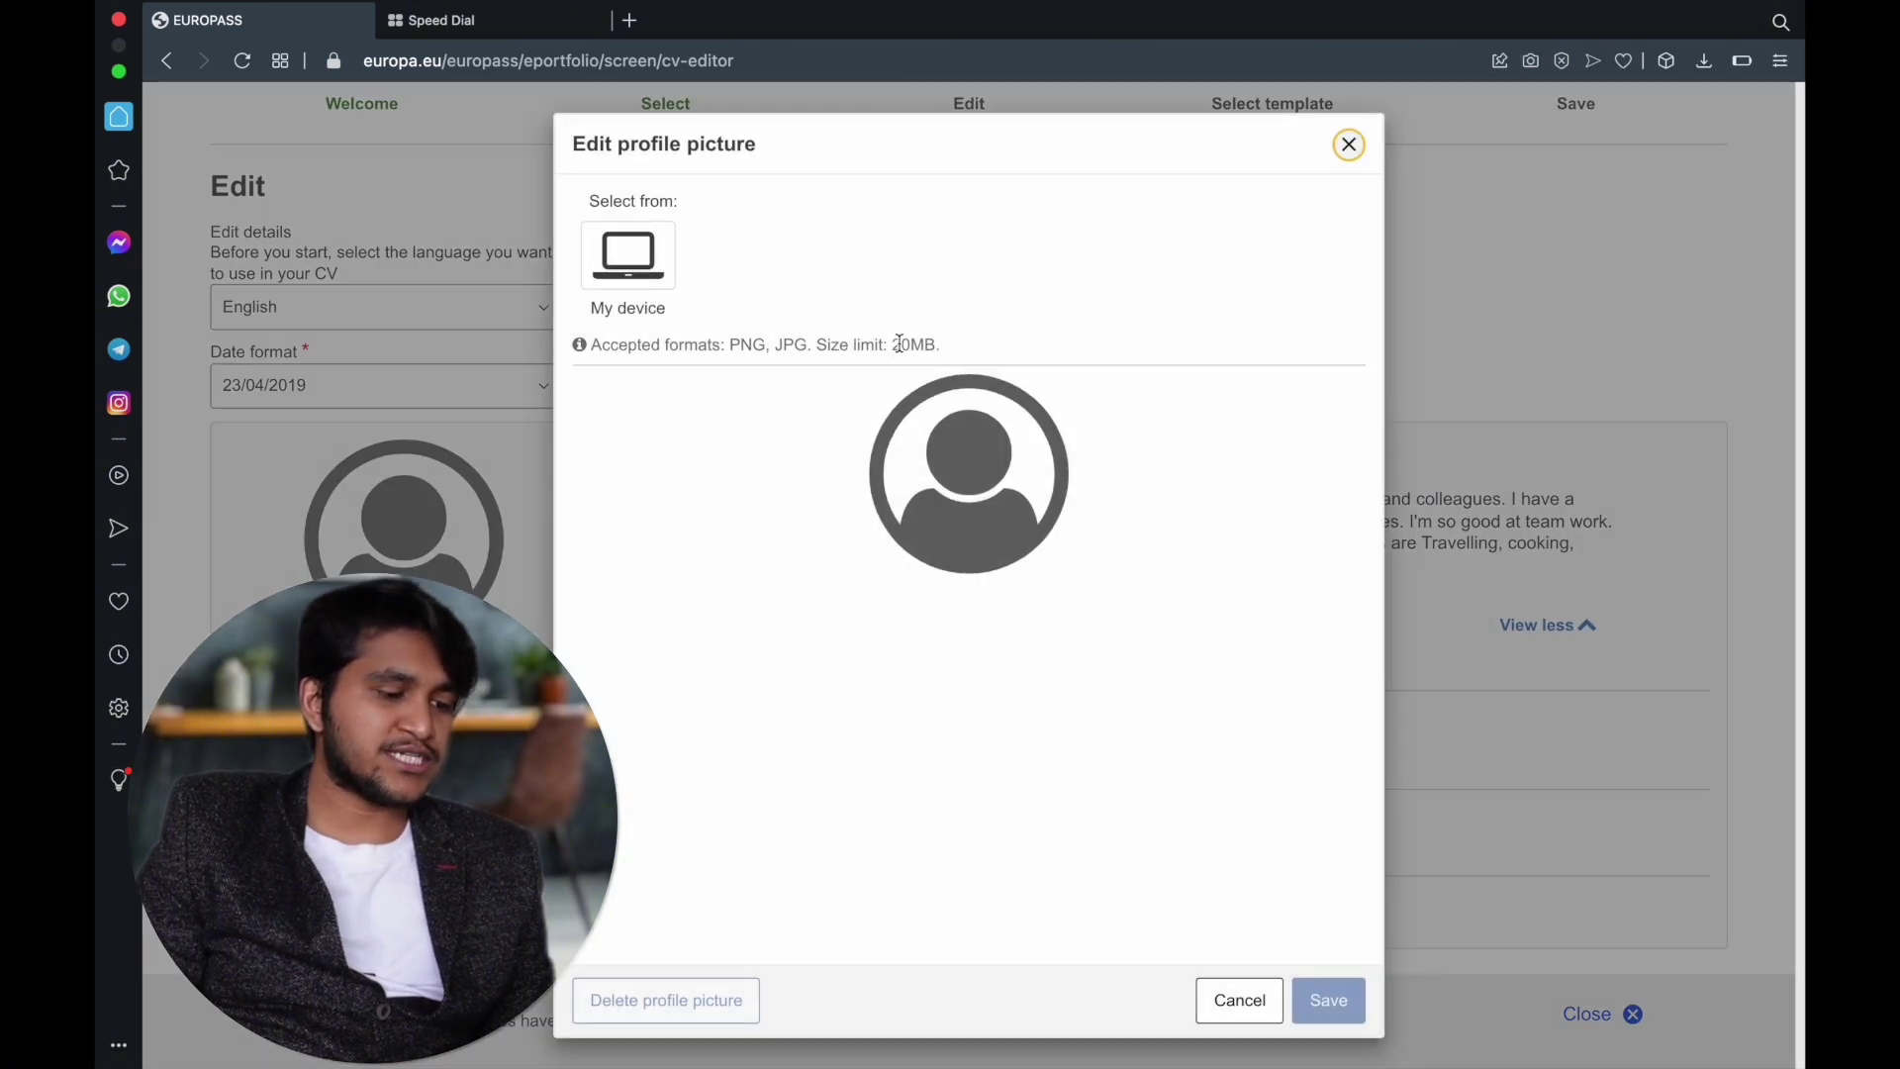
{"action": "left_click_drag", "start_coordinate": [893, 346], "coordinate": [946, 346]}
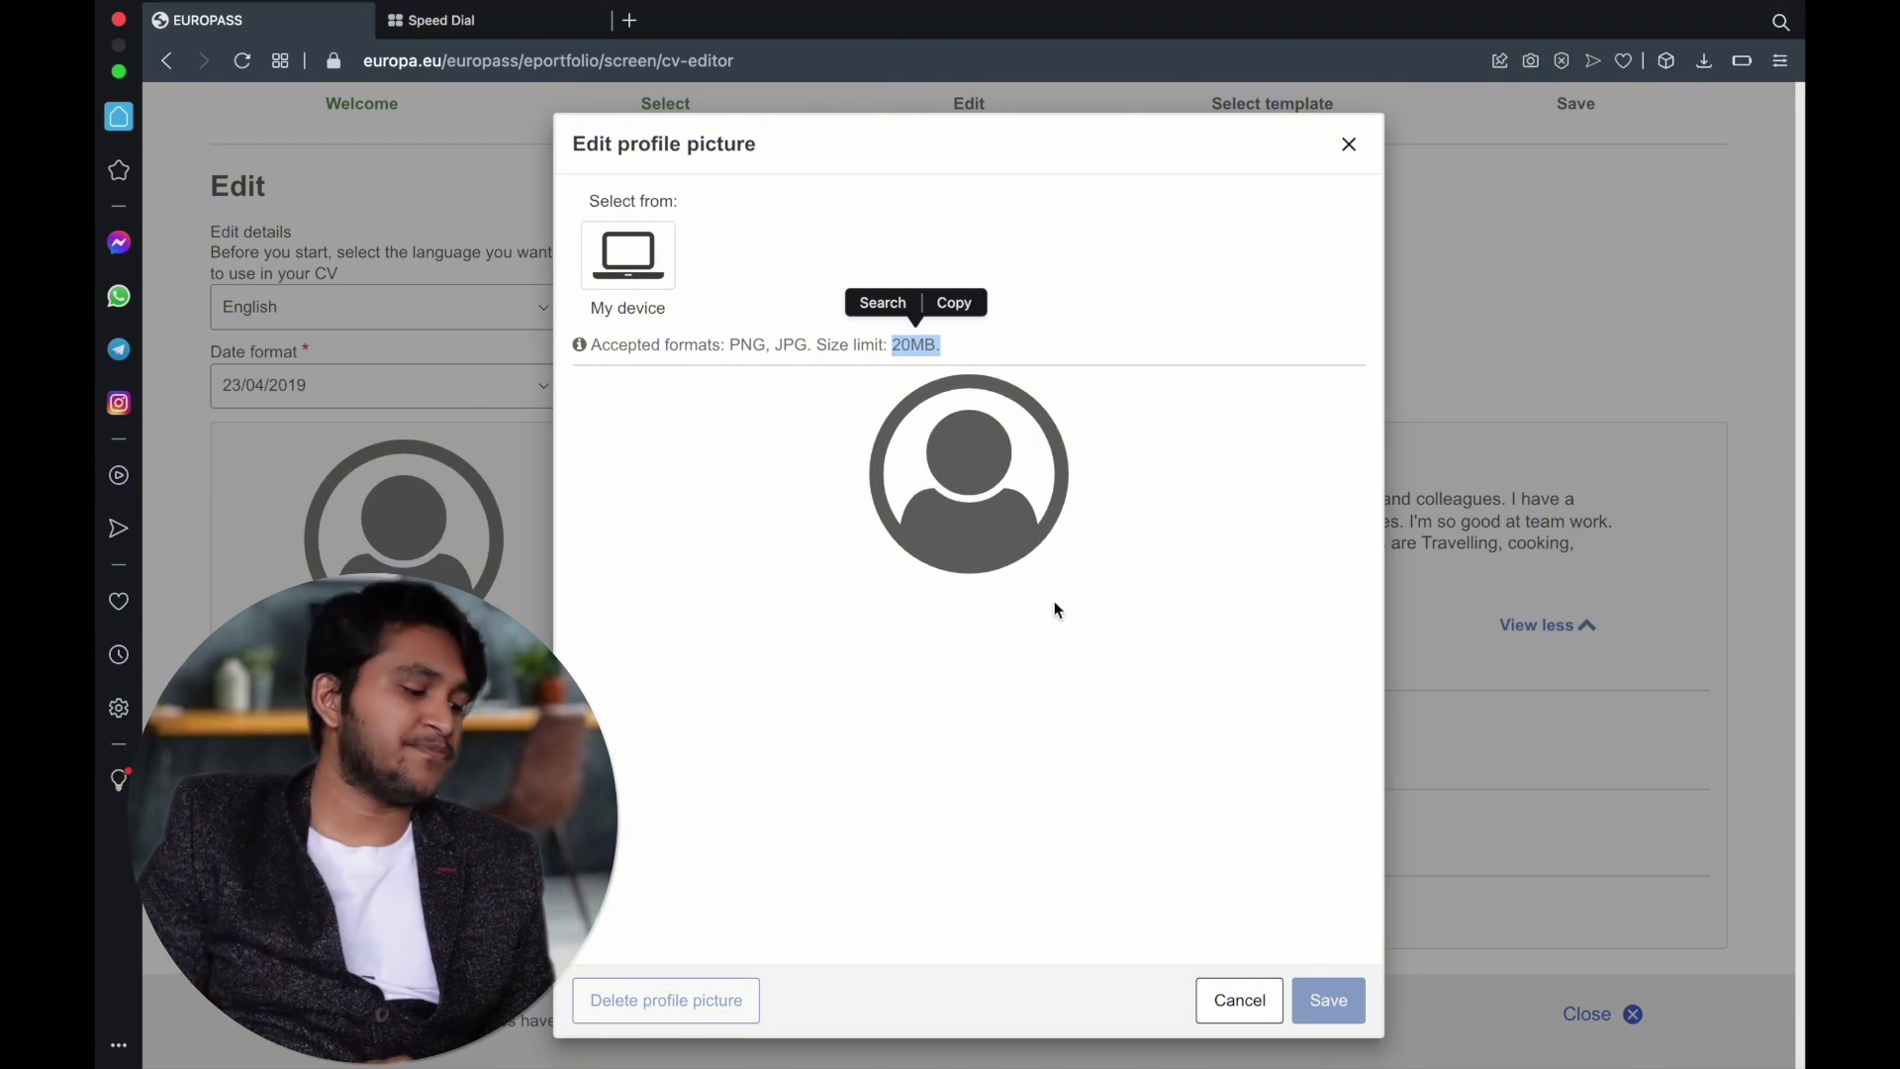
{"action": "left_click", "coordinate": [653, 275]}
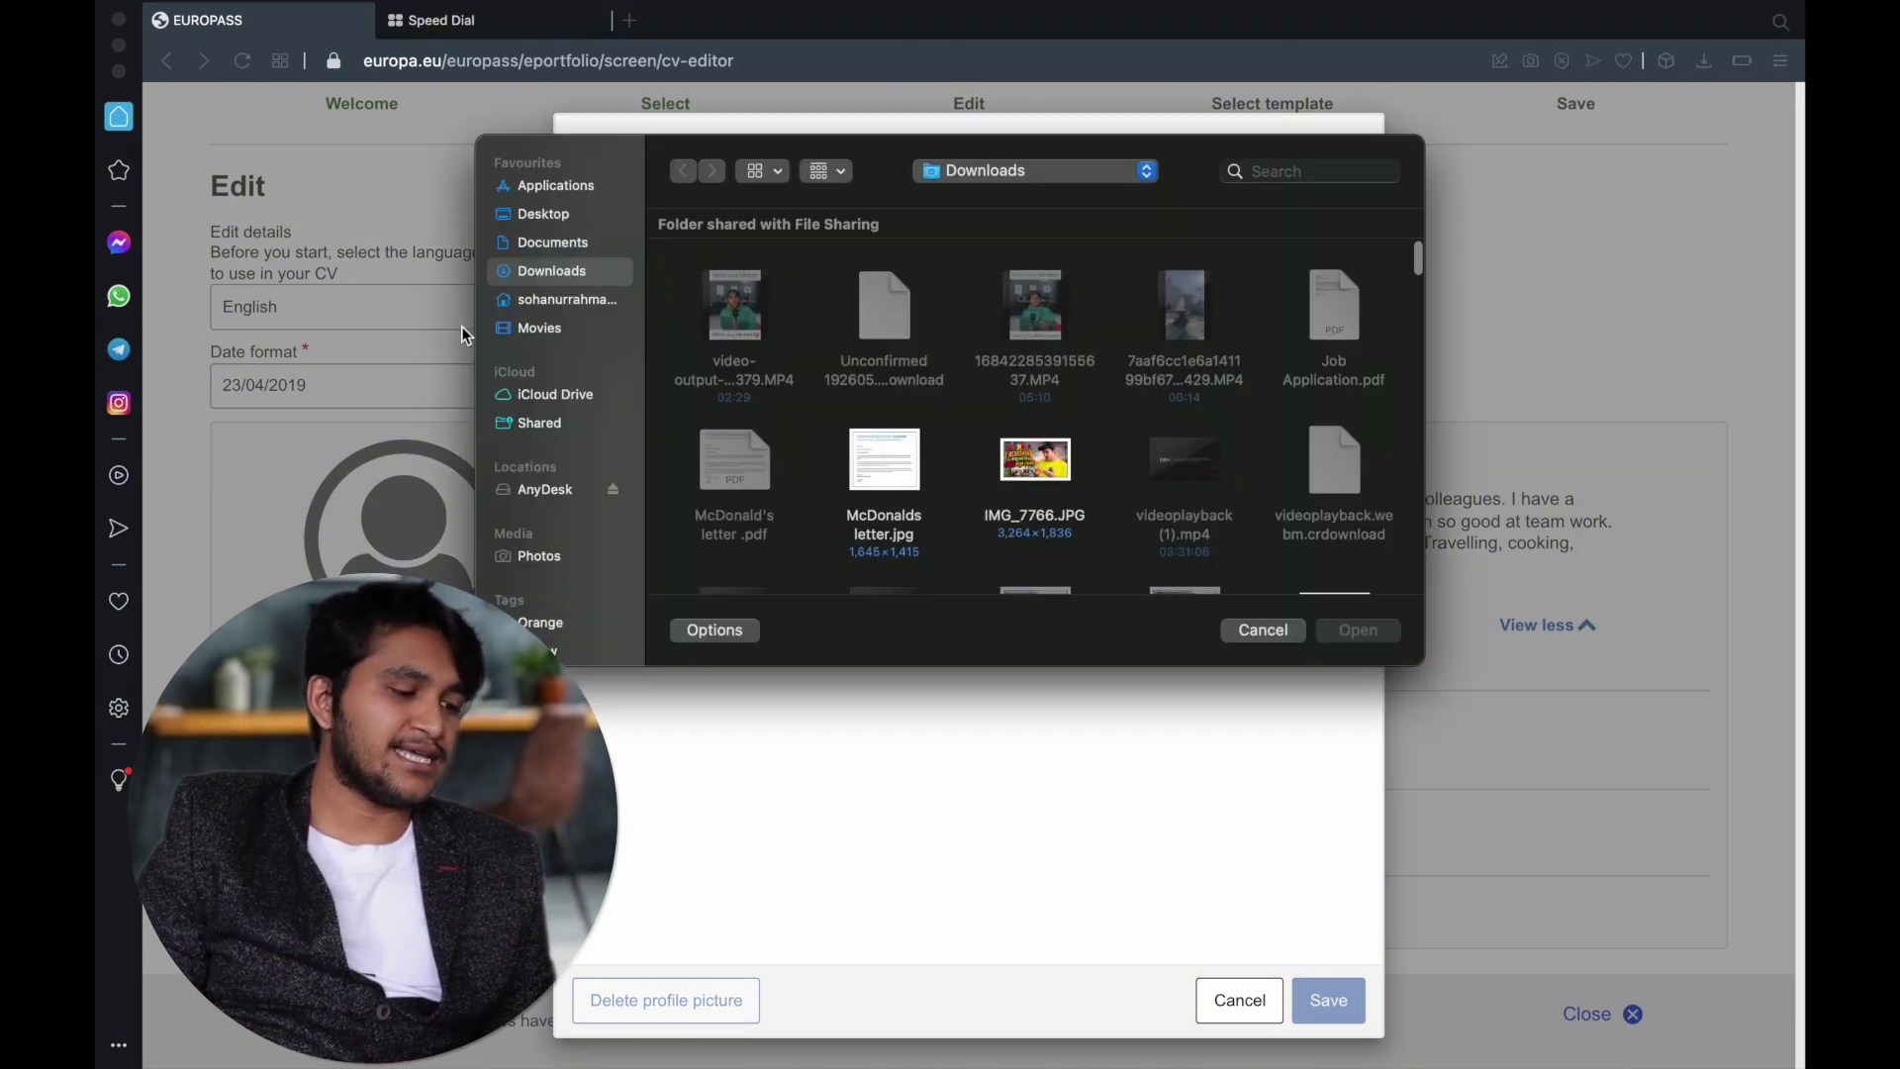
{"action": "left_click", "coordinate": [550, 216]}
{"action": "left_click", "coordinate": [1049, 486]}
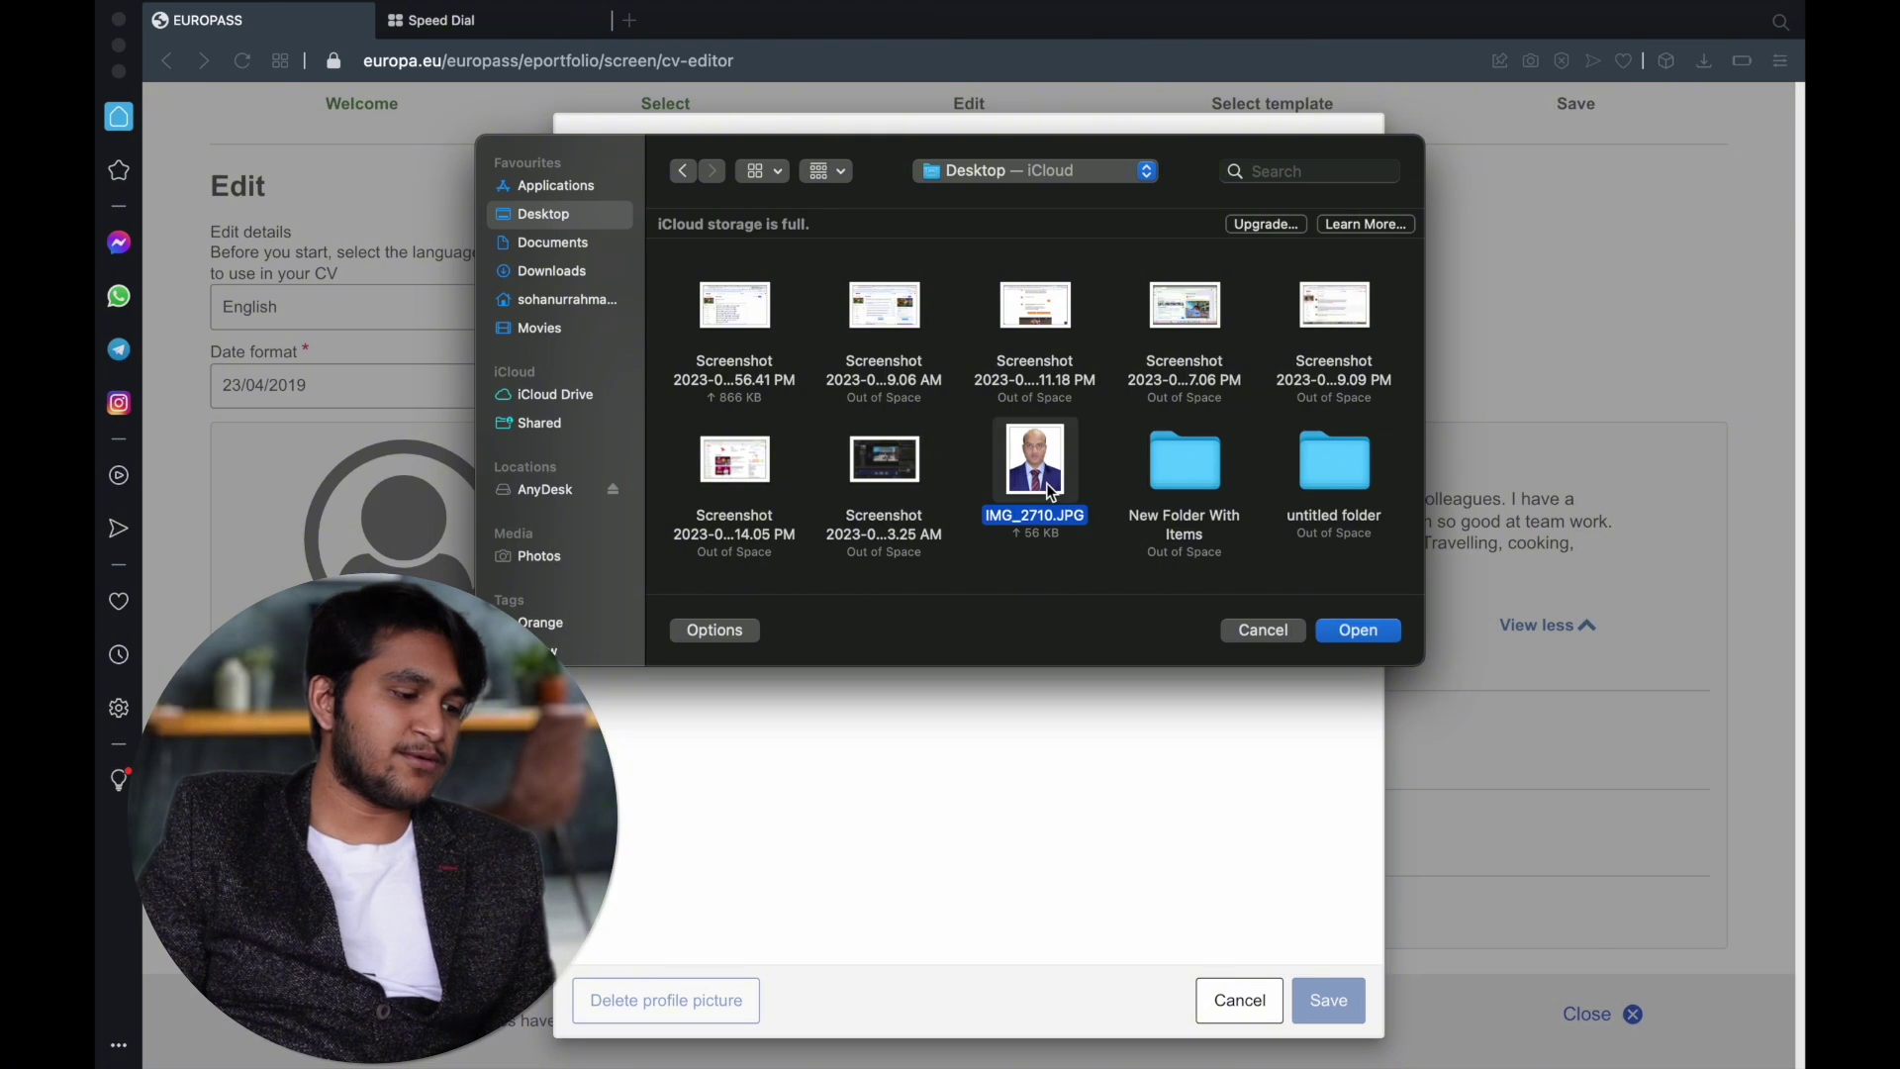
{"action": "left_click", "coordinate": [1383, 634]}
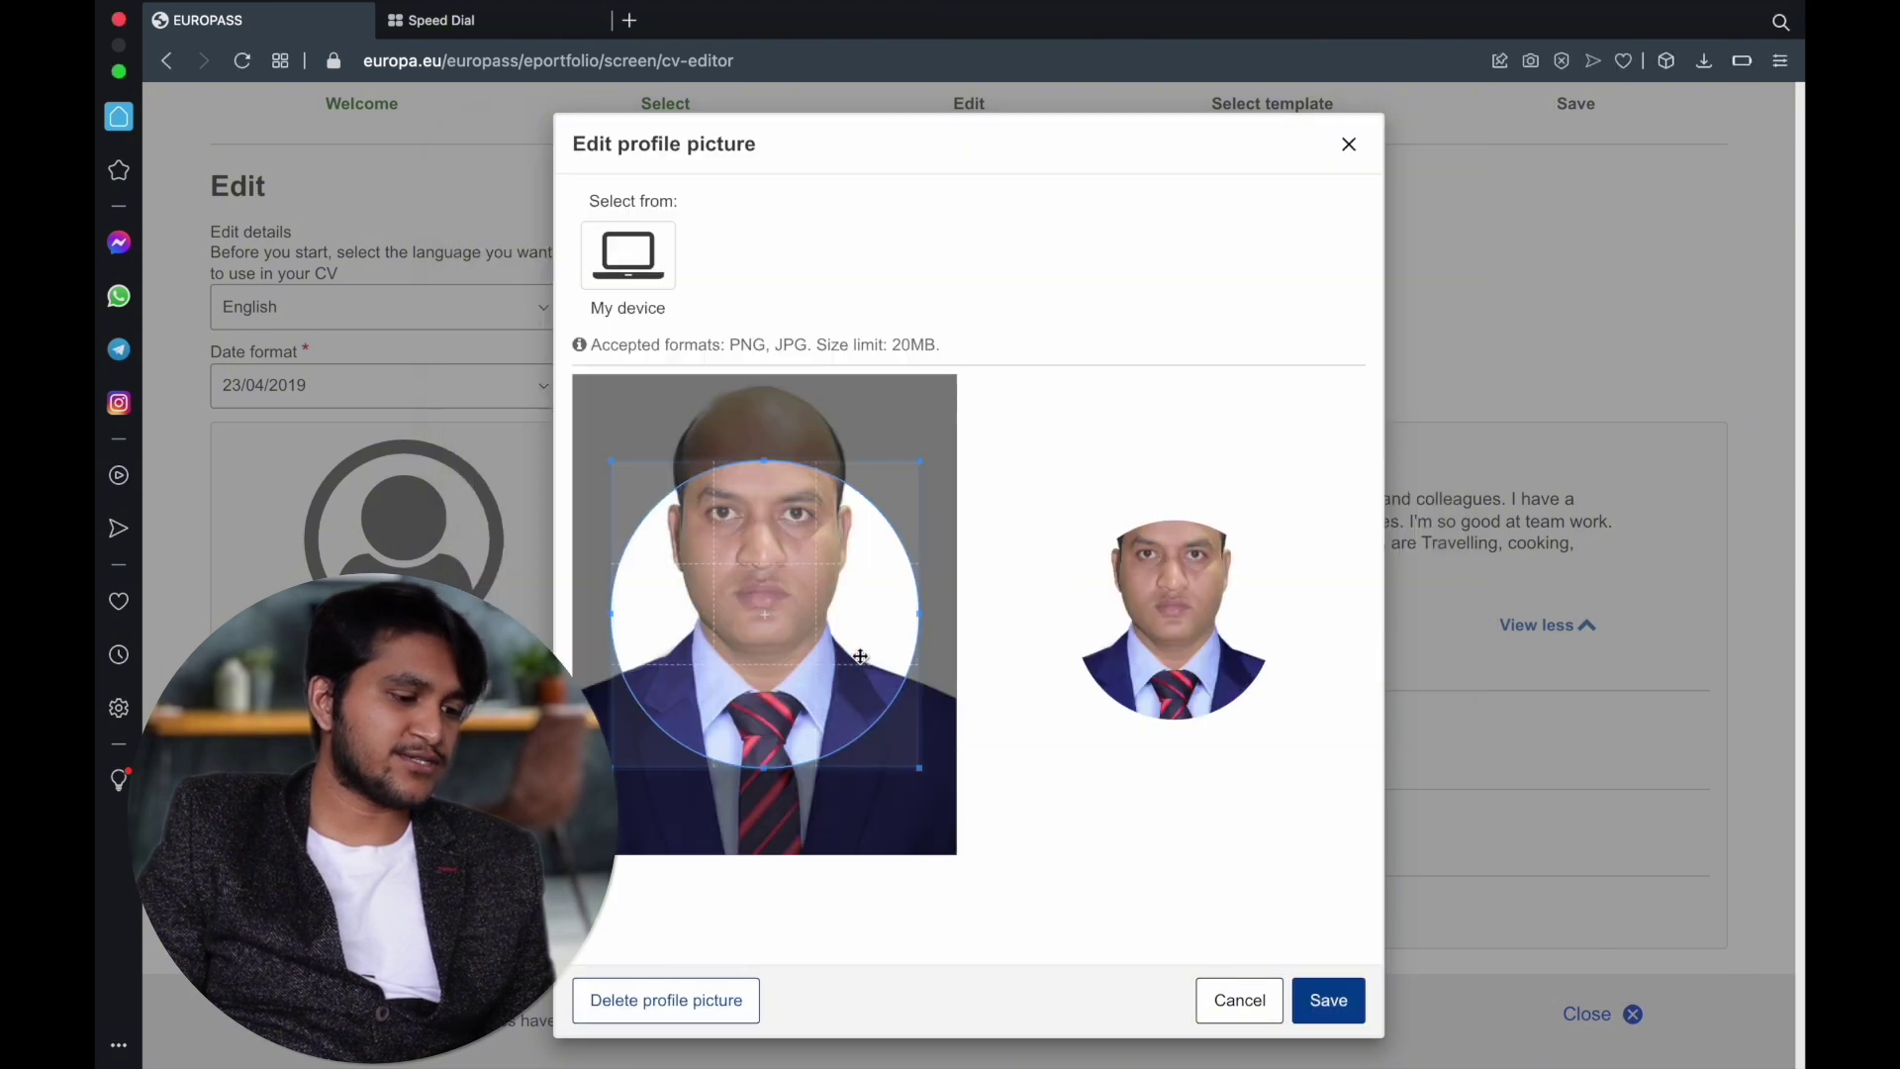
Enlarge the circular crop to the photo's full width, align it with the photo's upper edge and save the profile picture.
{"action": "left_click_drag", "start_coordinate": [926, 733], "coordinate": [1047, 901]}
{"action": "left_click_drag", "start_coordinate": [611, 807], "coordinate": [572, 846]}
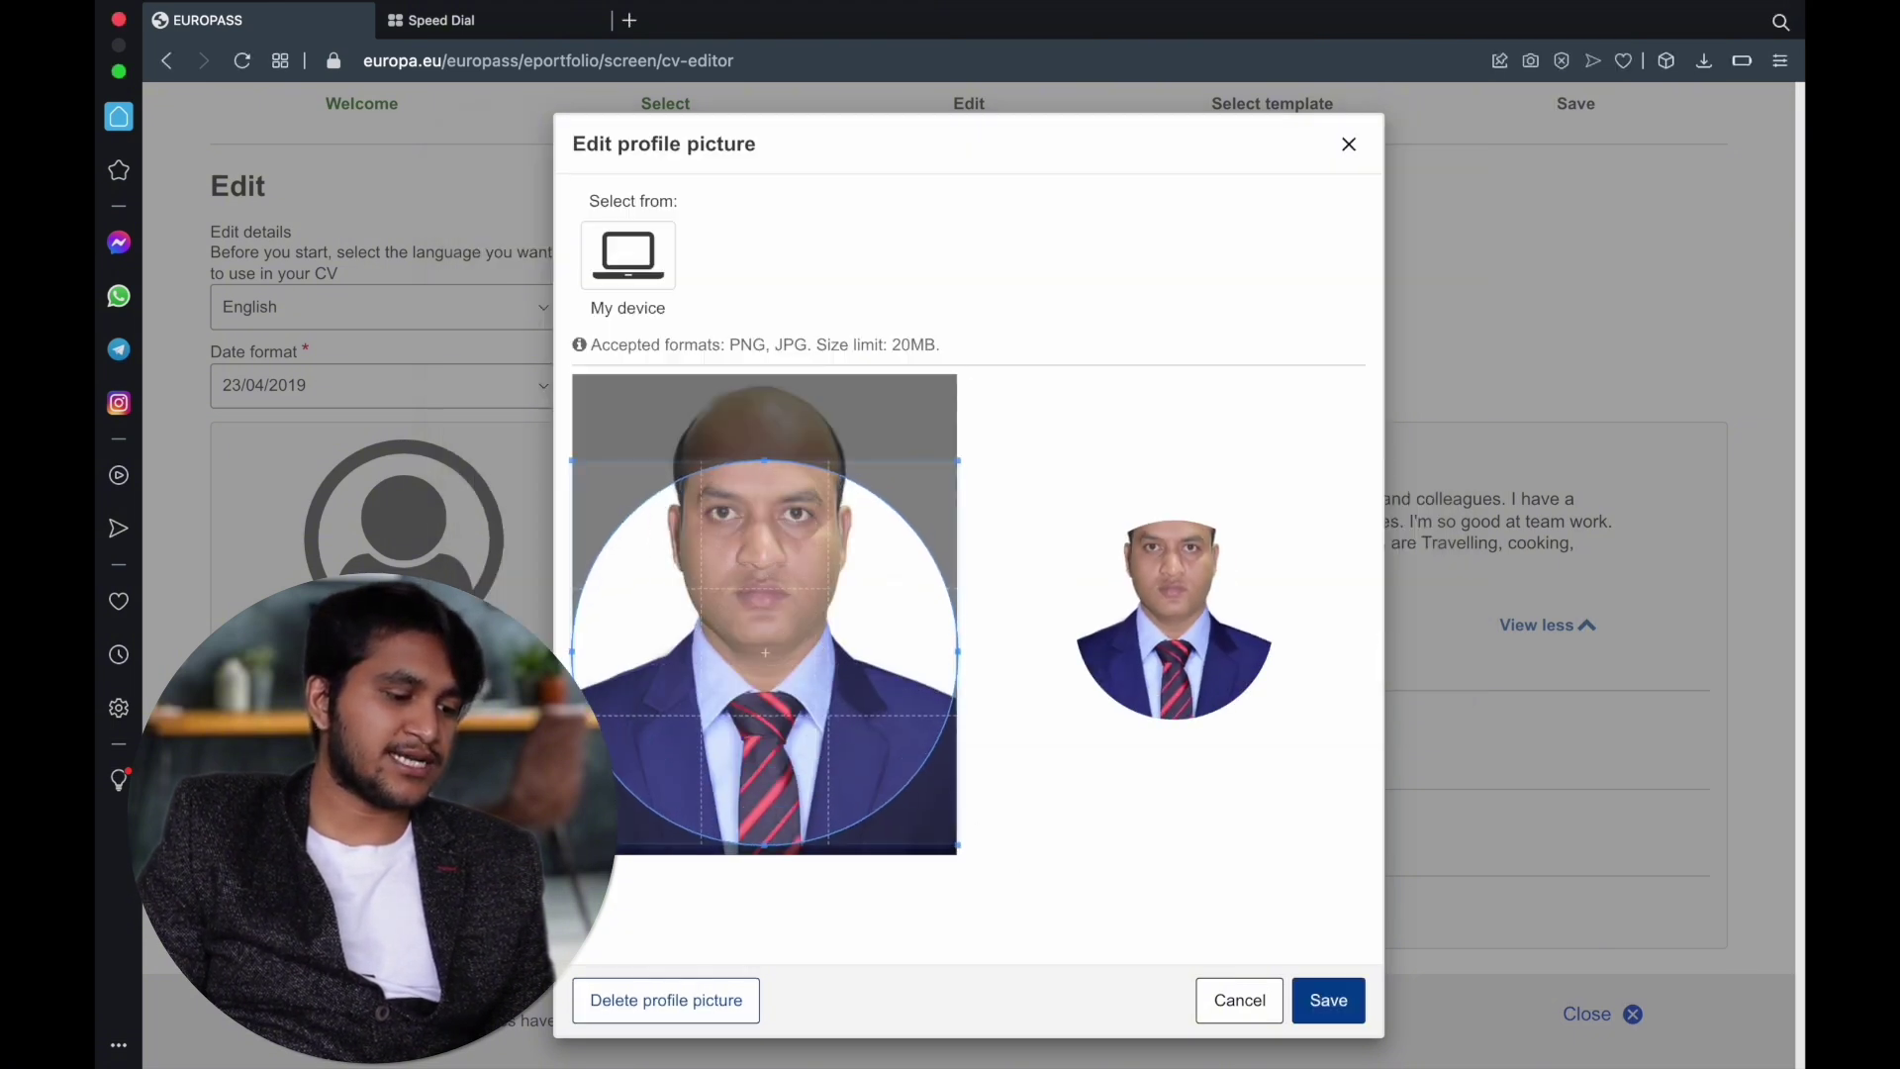
{"action": "left_click_drag", "start_coordinate": [720, 594], "coordinate": [709, 253]}
{"action": "left_click", "coordinate": [1333, 1012]}
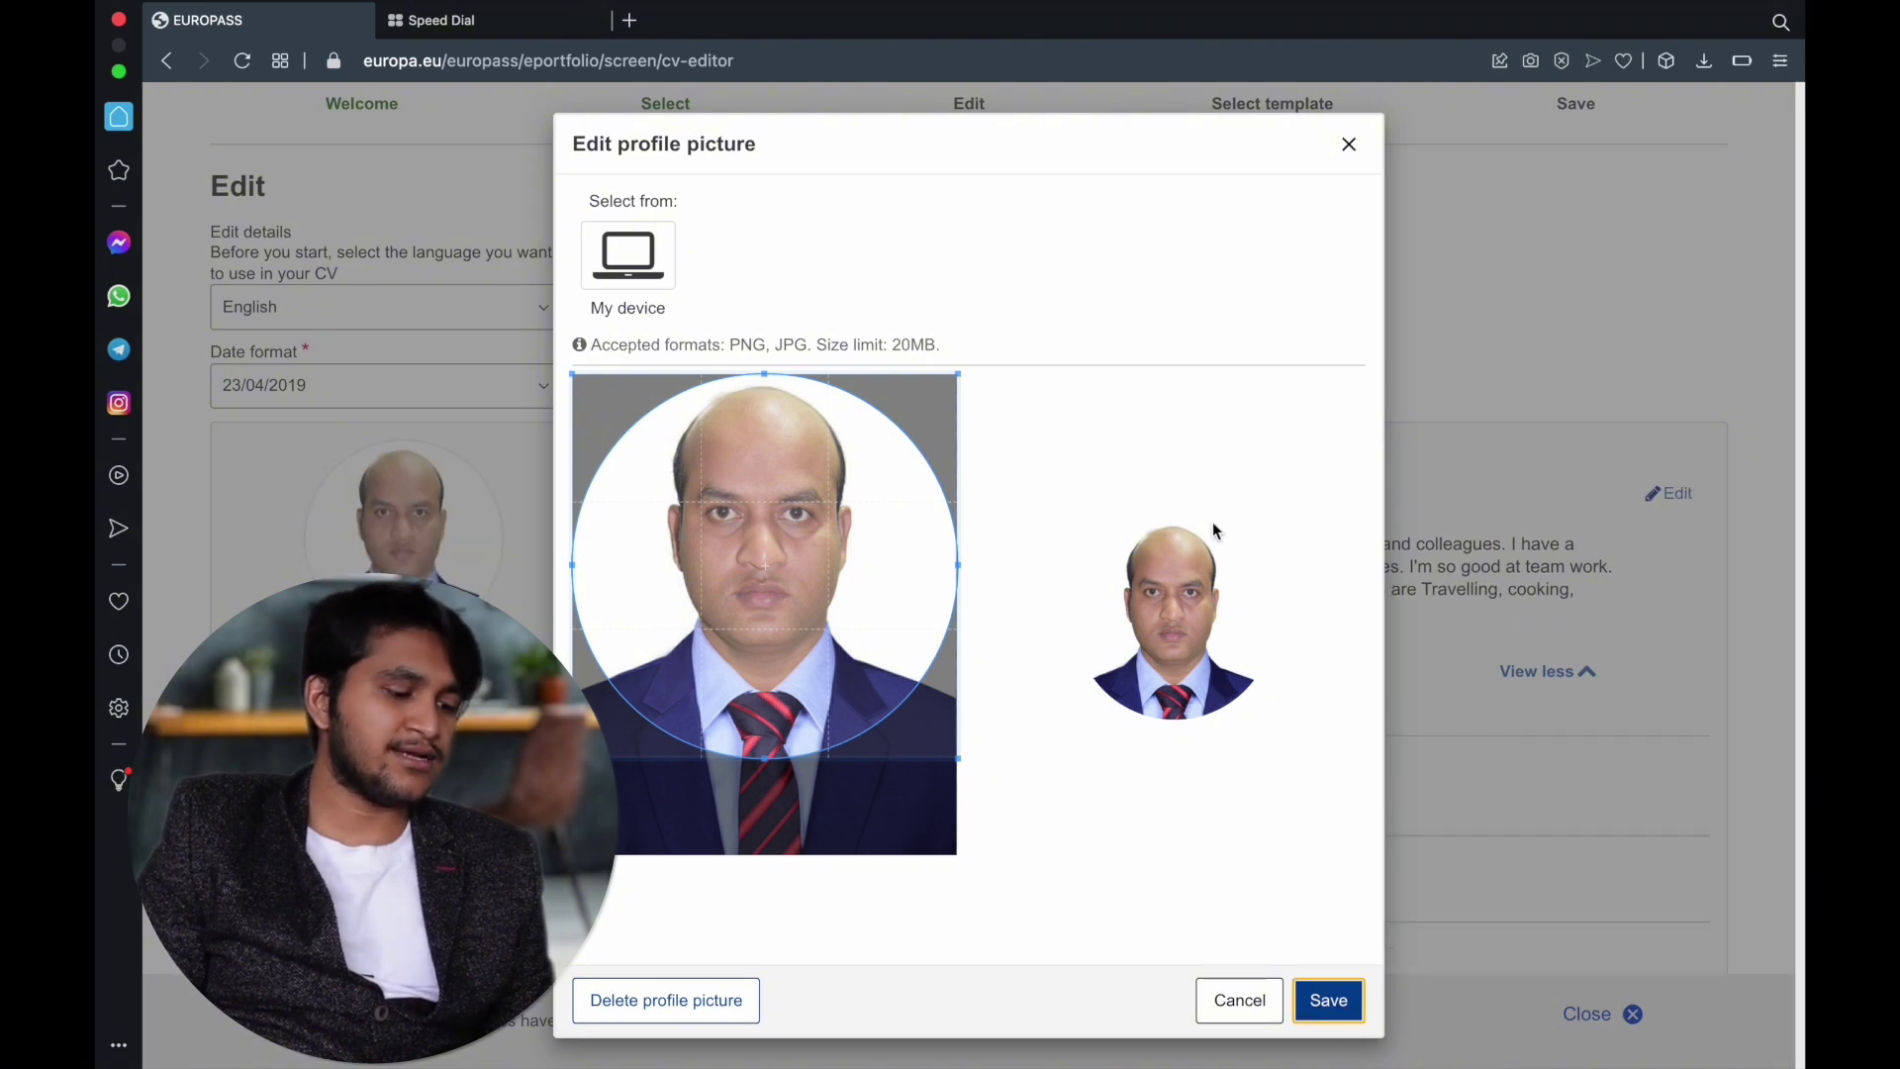
{"action": "left_click", "coordinate": [1327, 1002]}
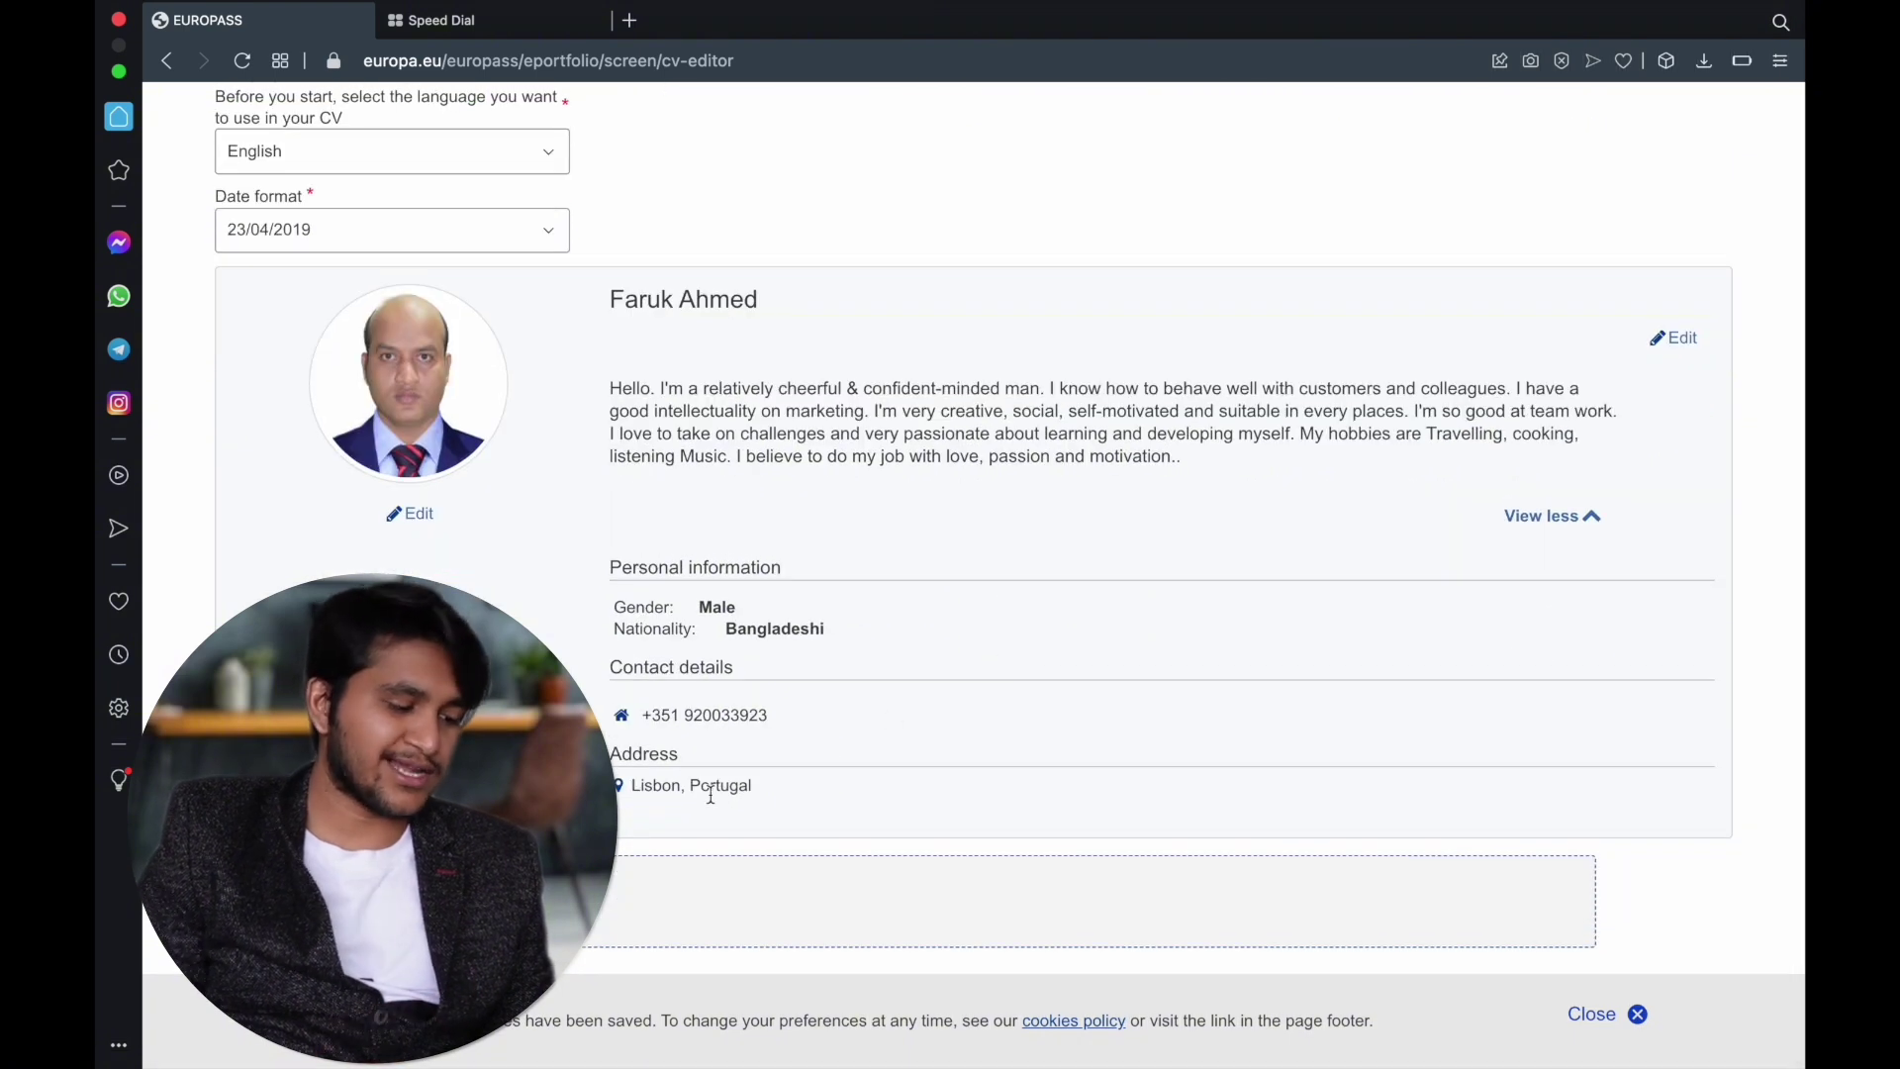
Add a new Education and training section to the CV.
{"action": "left_click", "coordinate": [505, 900]}
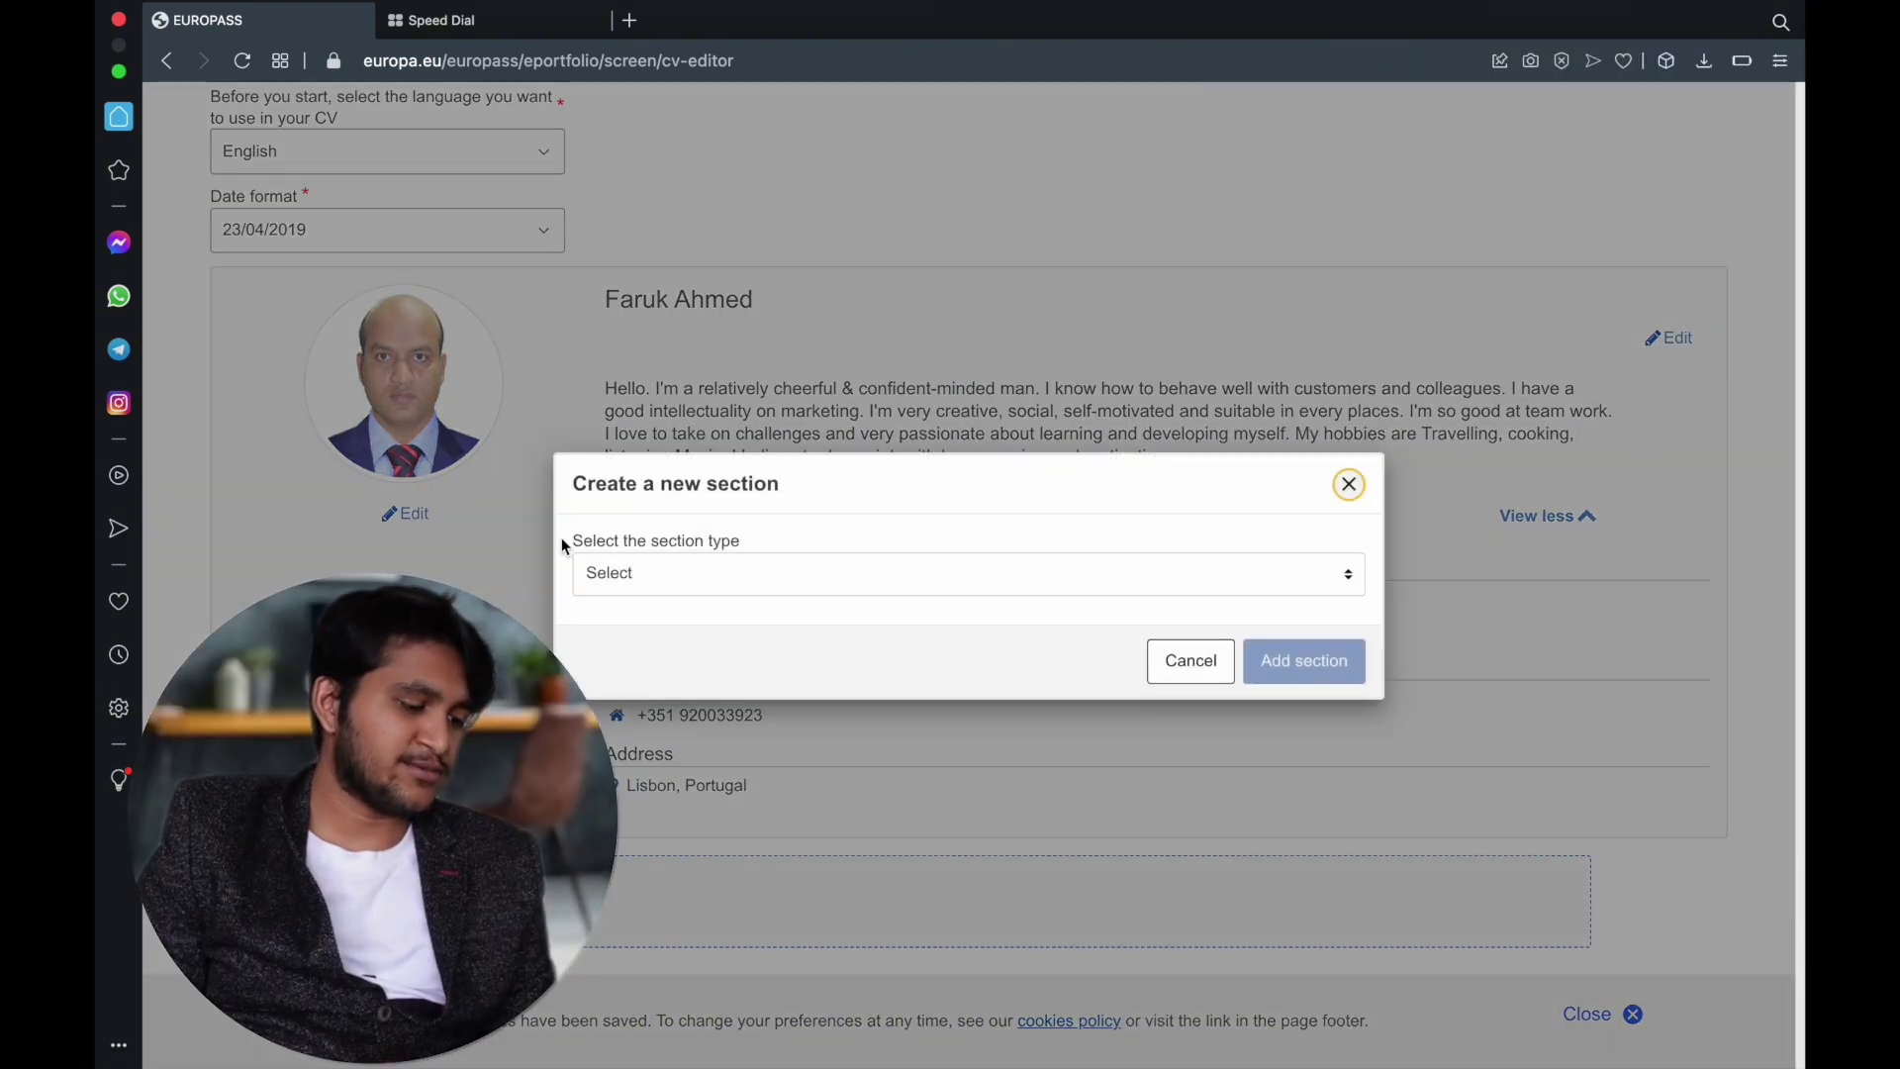
{"action": "left_click", "coordinate": [671, 560]}
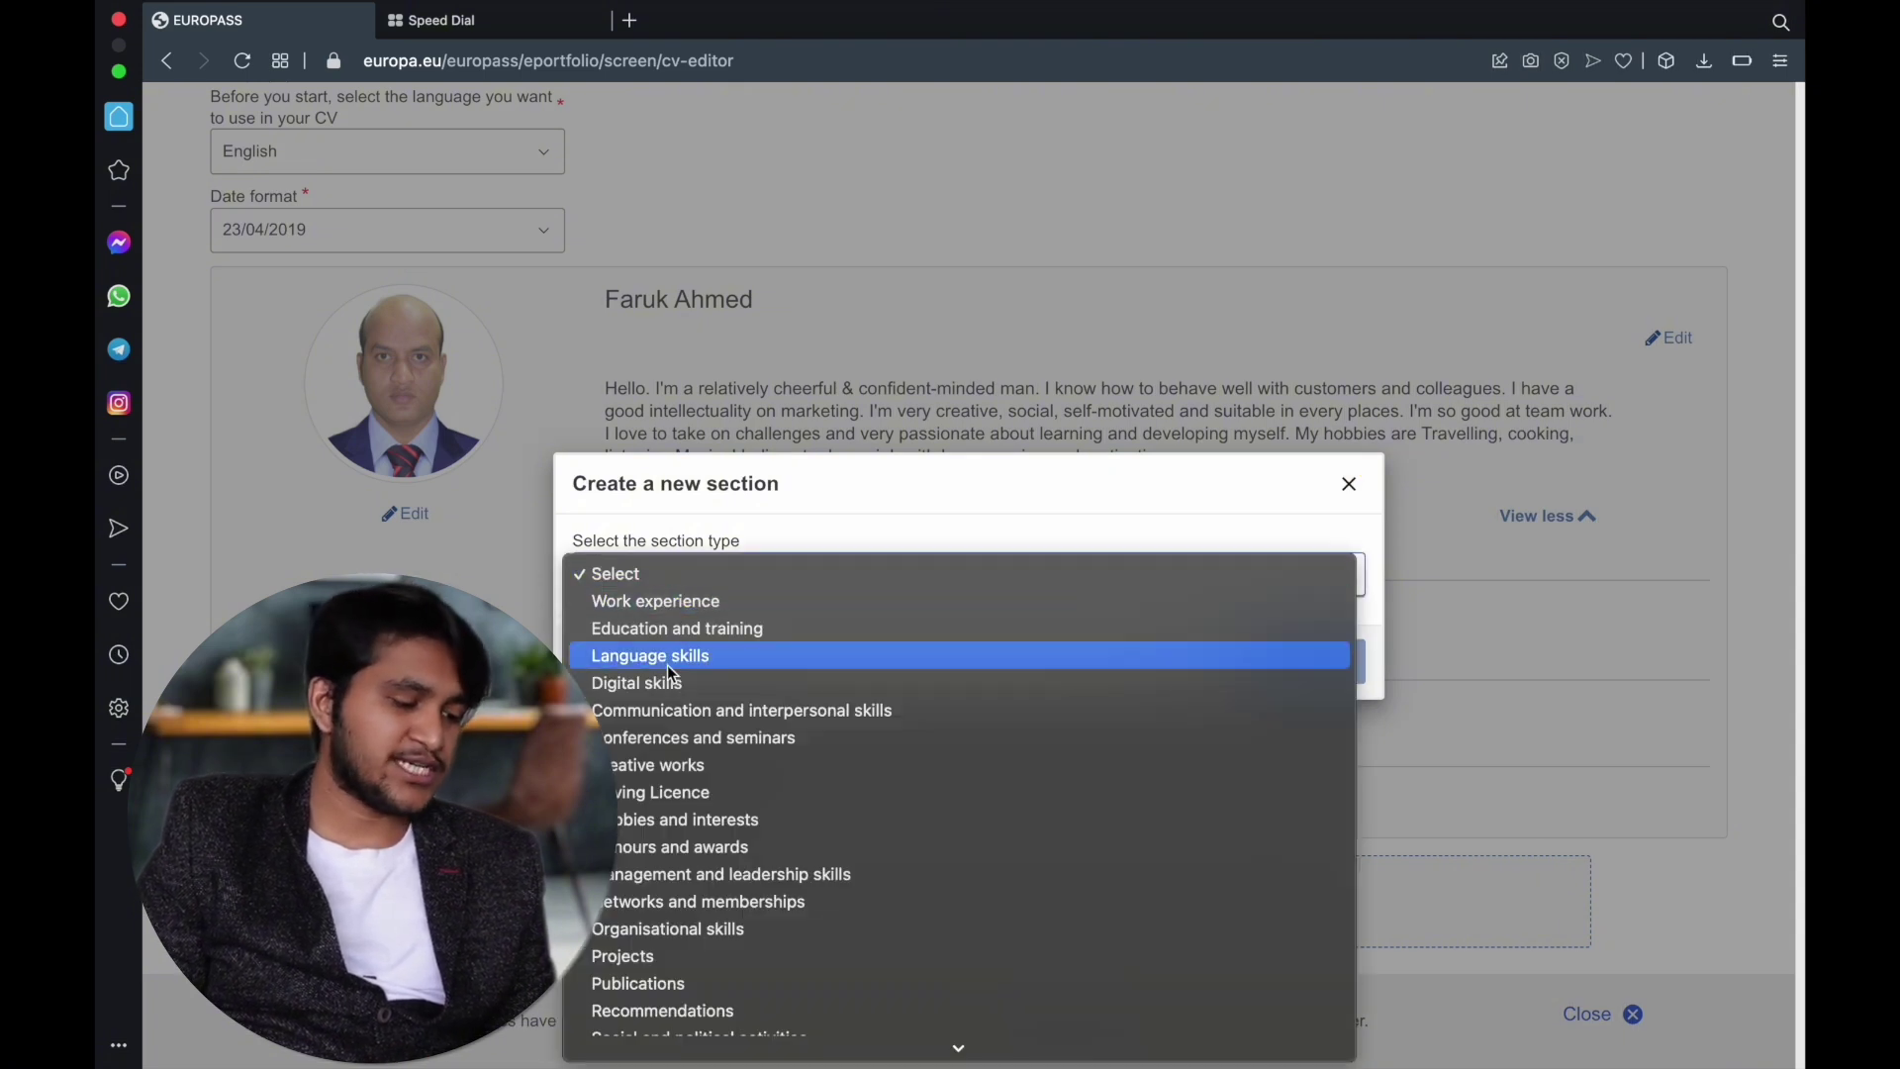
{"action": "scroll", "coordinate": [672, 988], "scroll_direction": "down", "scroll_amount": 2}
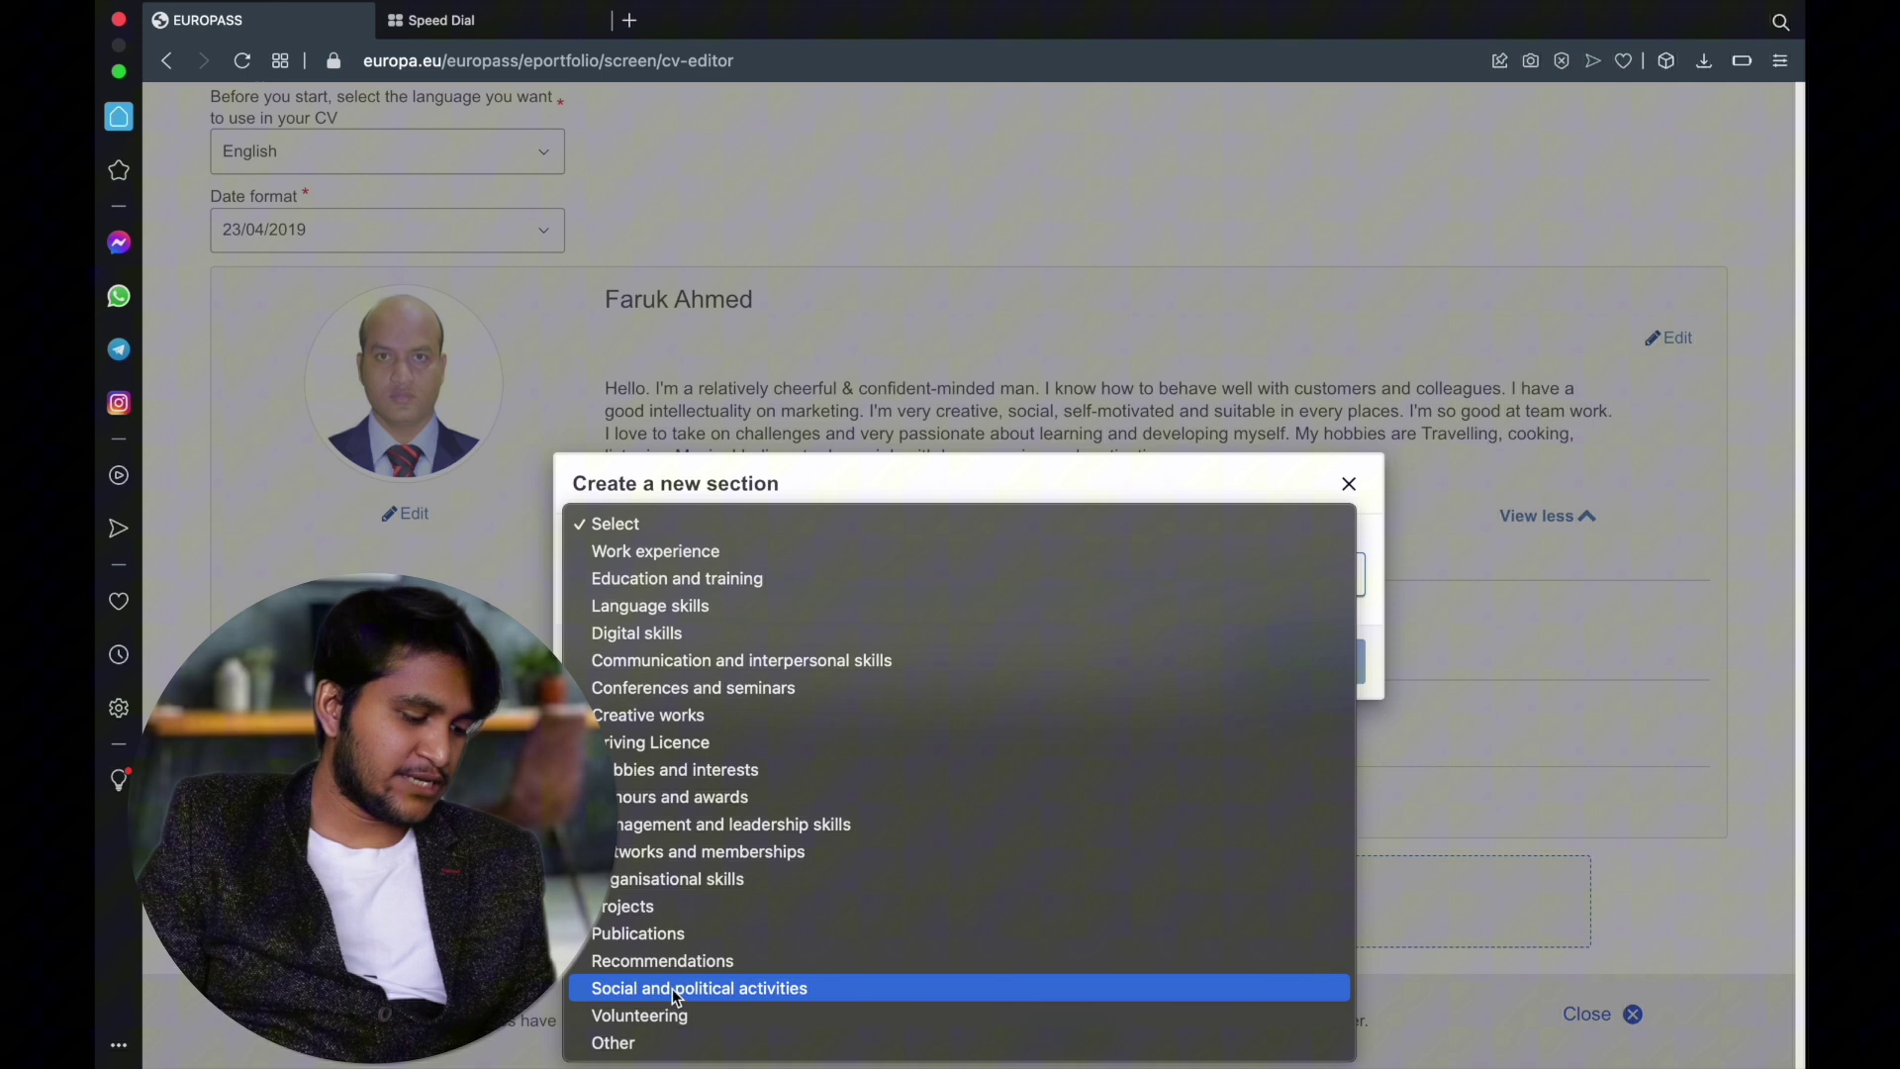
{"action": "left_click", "coordinate": [693, 580]}
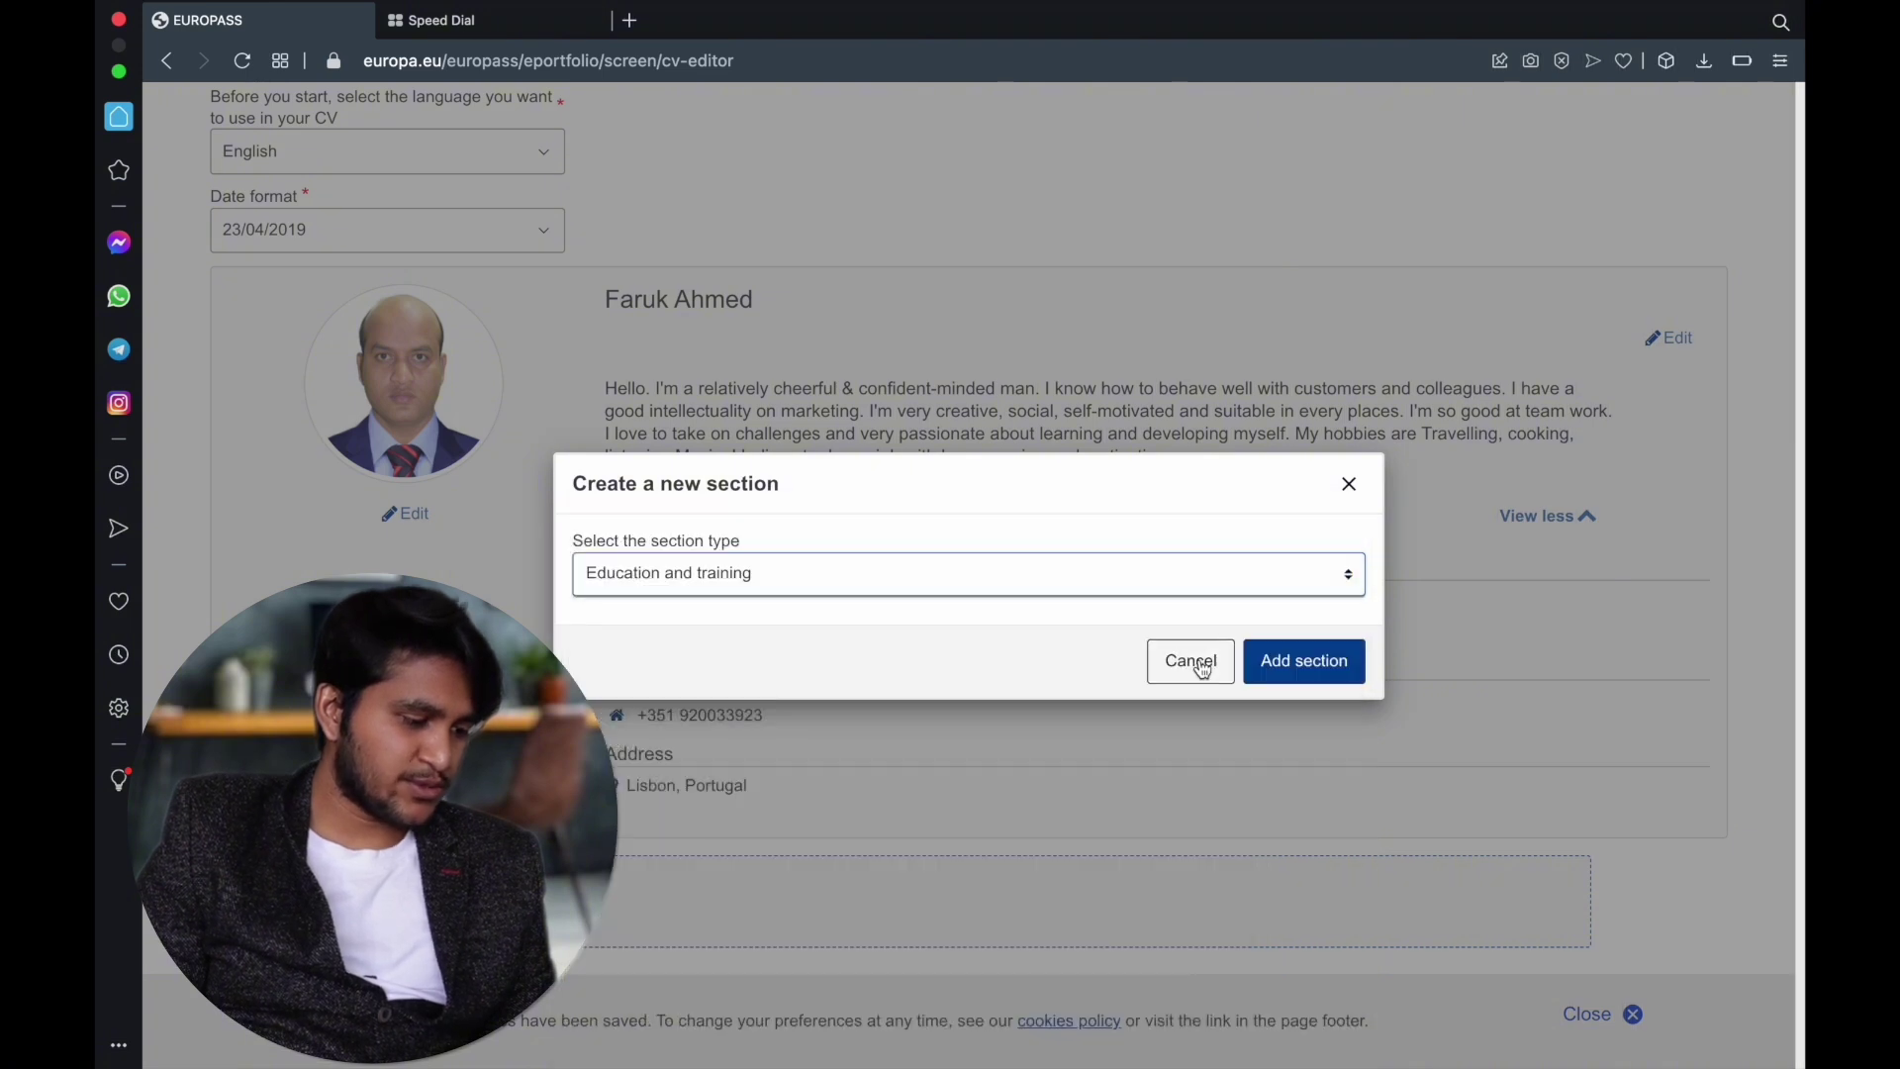
{"action": "left_click", "coordinate": [1311, 665]}
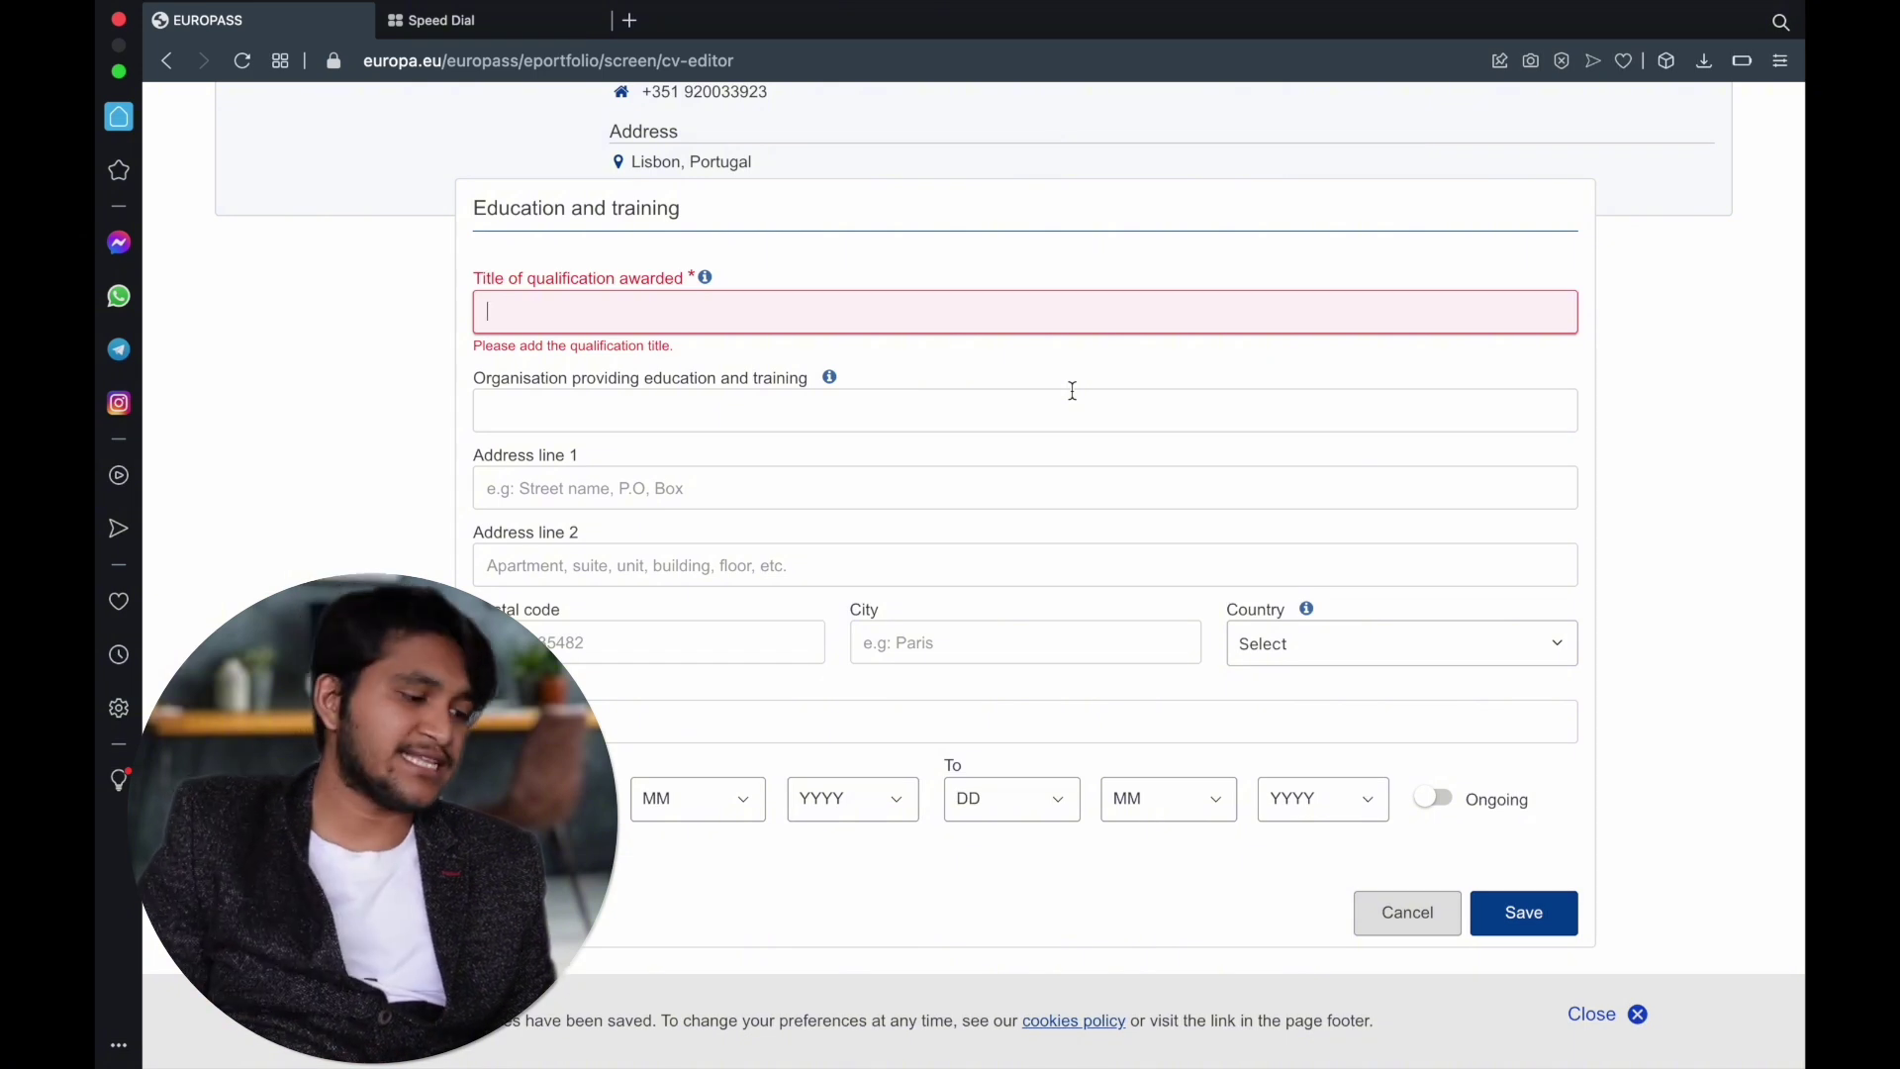
Set the qualification title to Higher Secondary Certificate, the organisation to Milestone College and address line 1 to Uttara.
{"action": "left_click", "coordinate": [779, 309]}
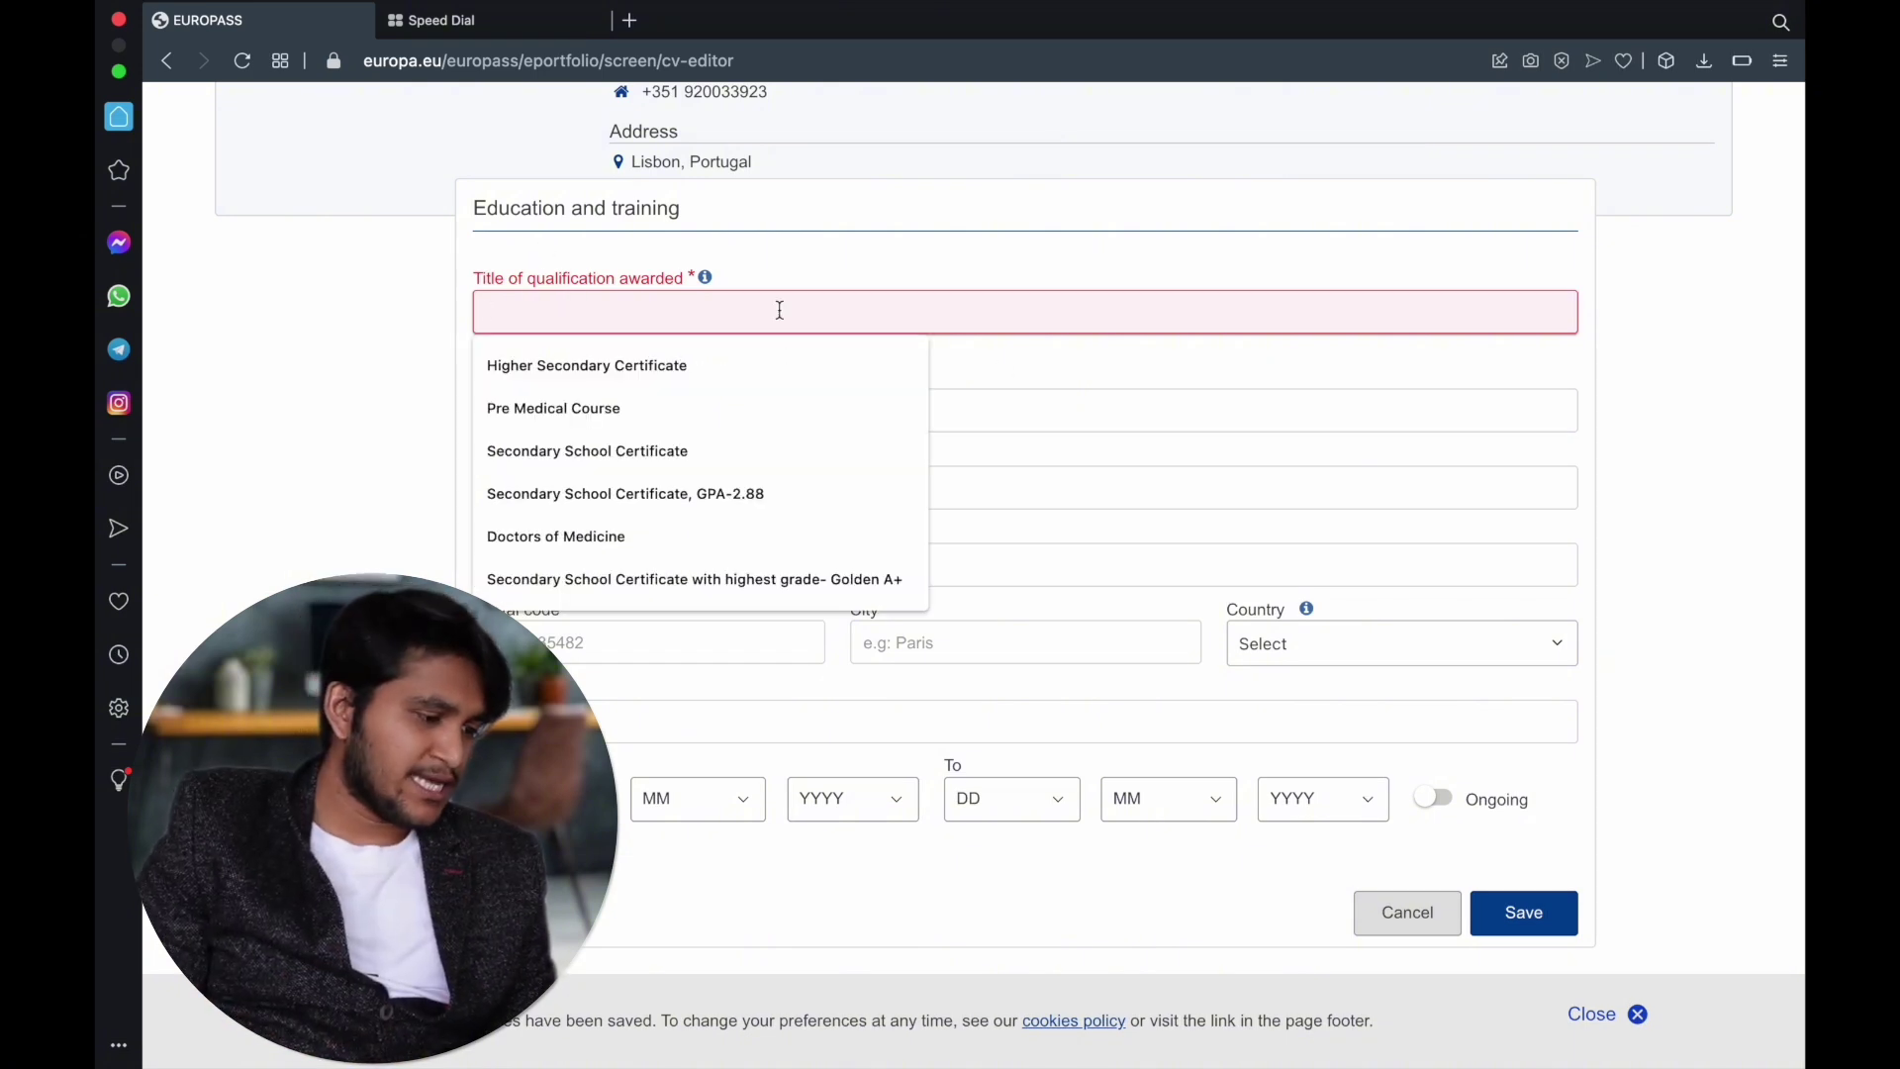
{"action": "left_click", "coordinate": [665, 365]}
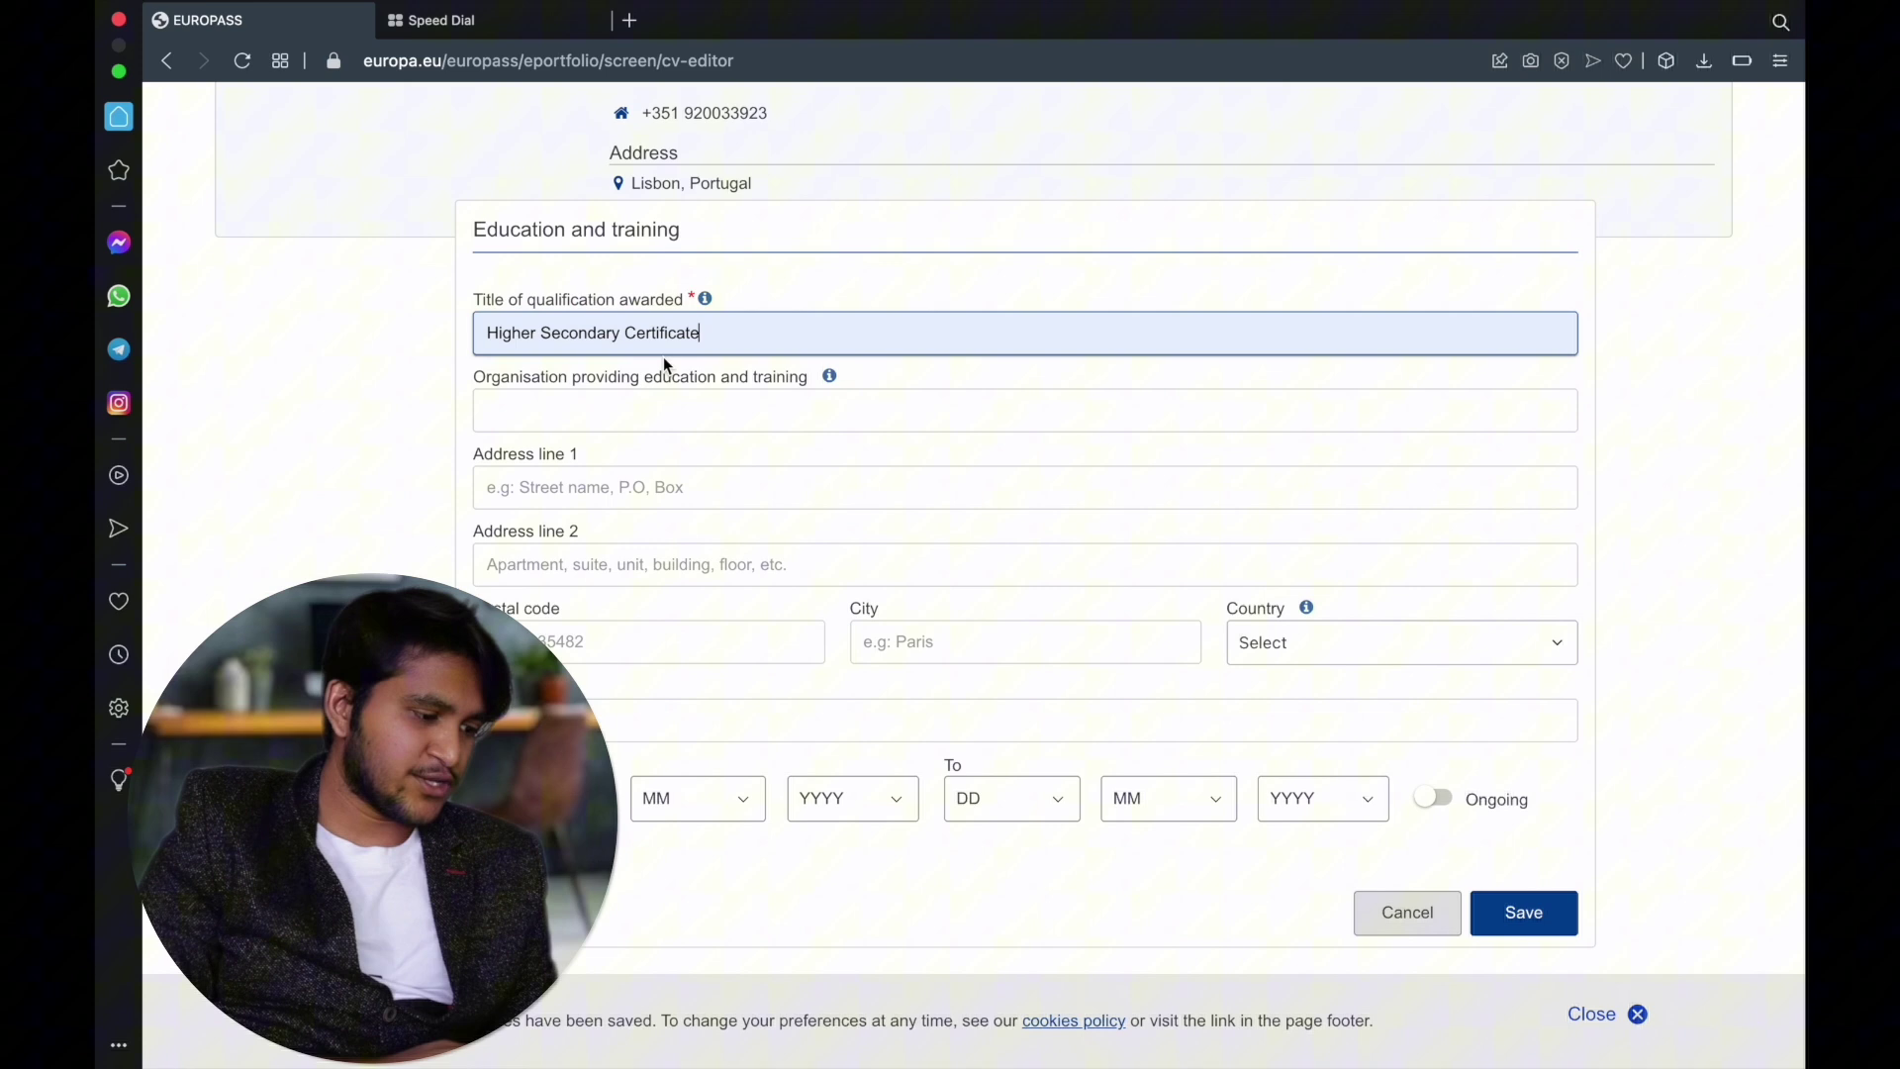
{"action": "left_click", "coordinate": [643, 412]}
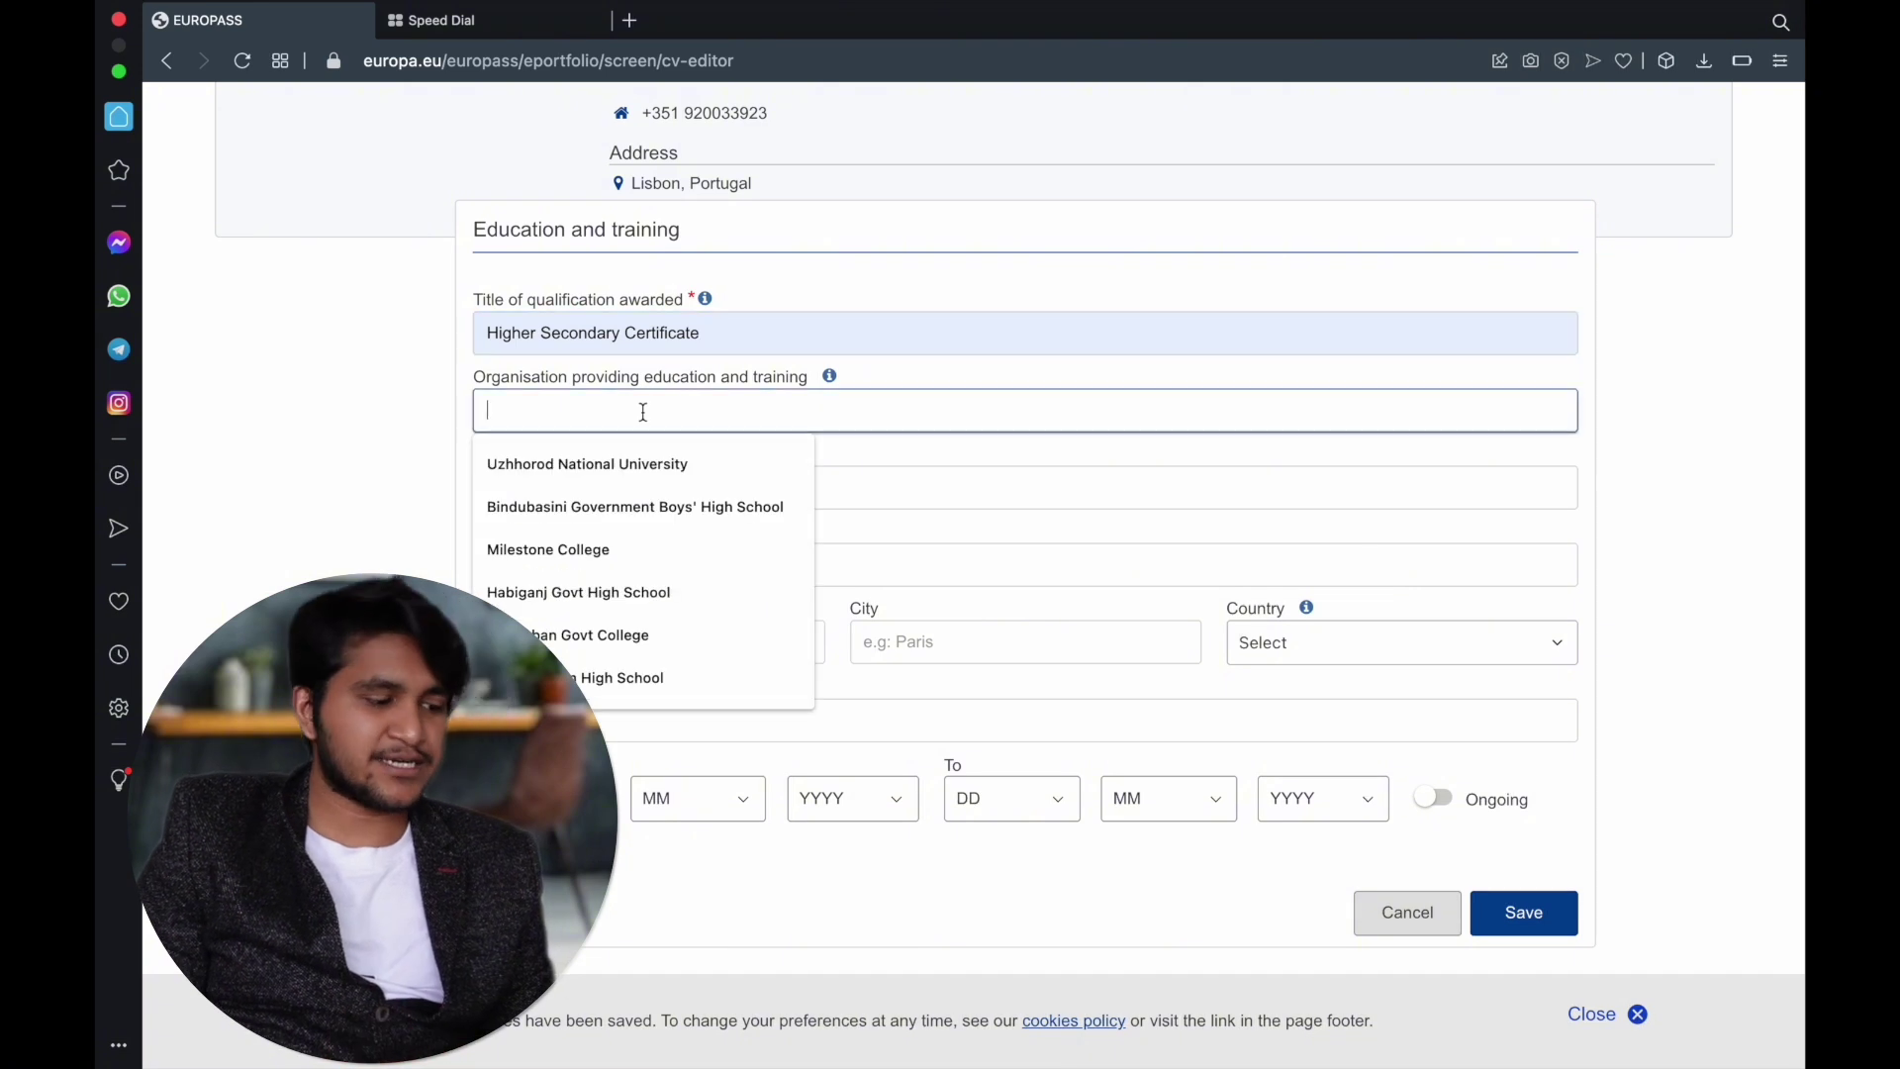
{"action": "left_click", "coordinate": [640, 547]}
{"action": "left_click", "coordinate": [634, 489]}
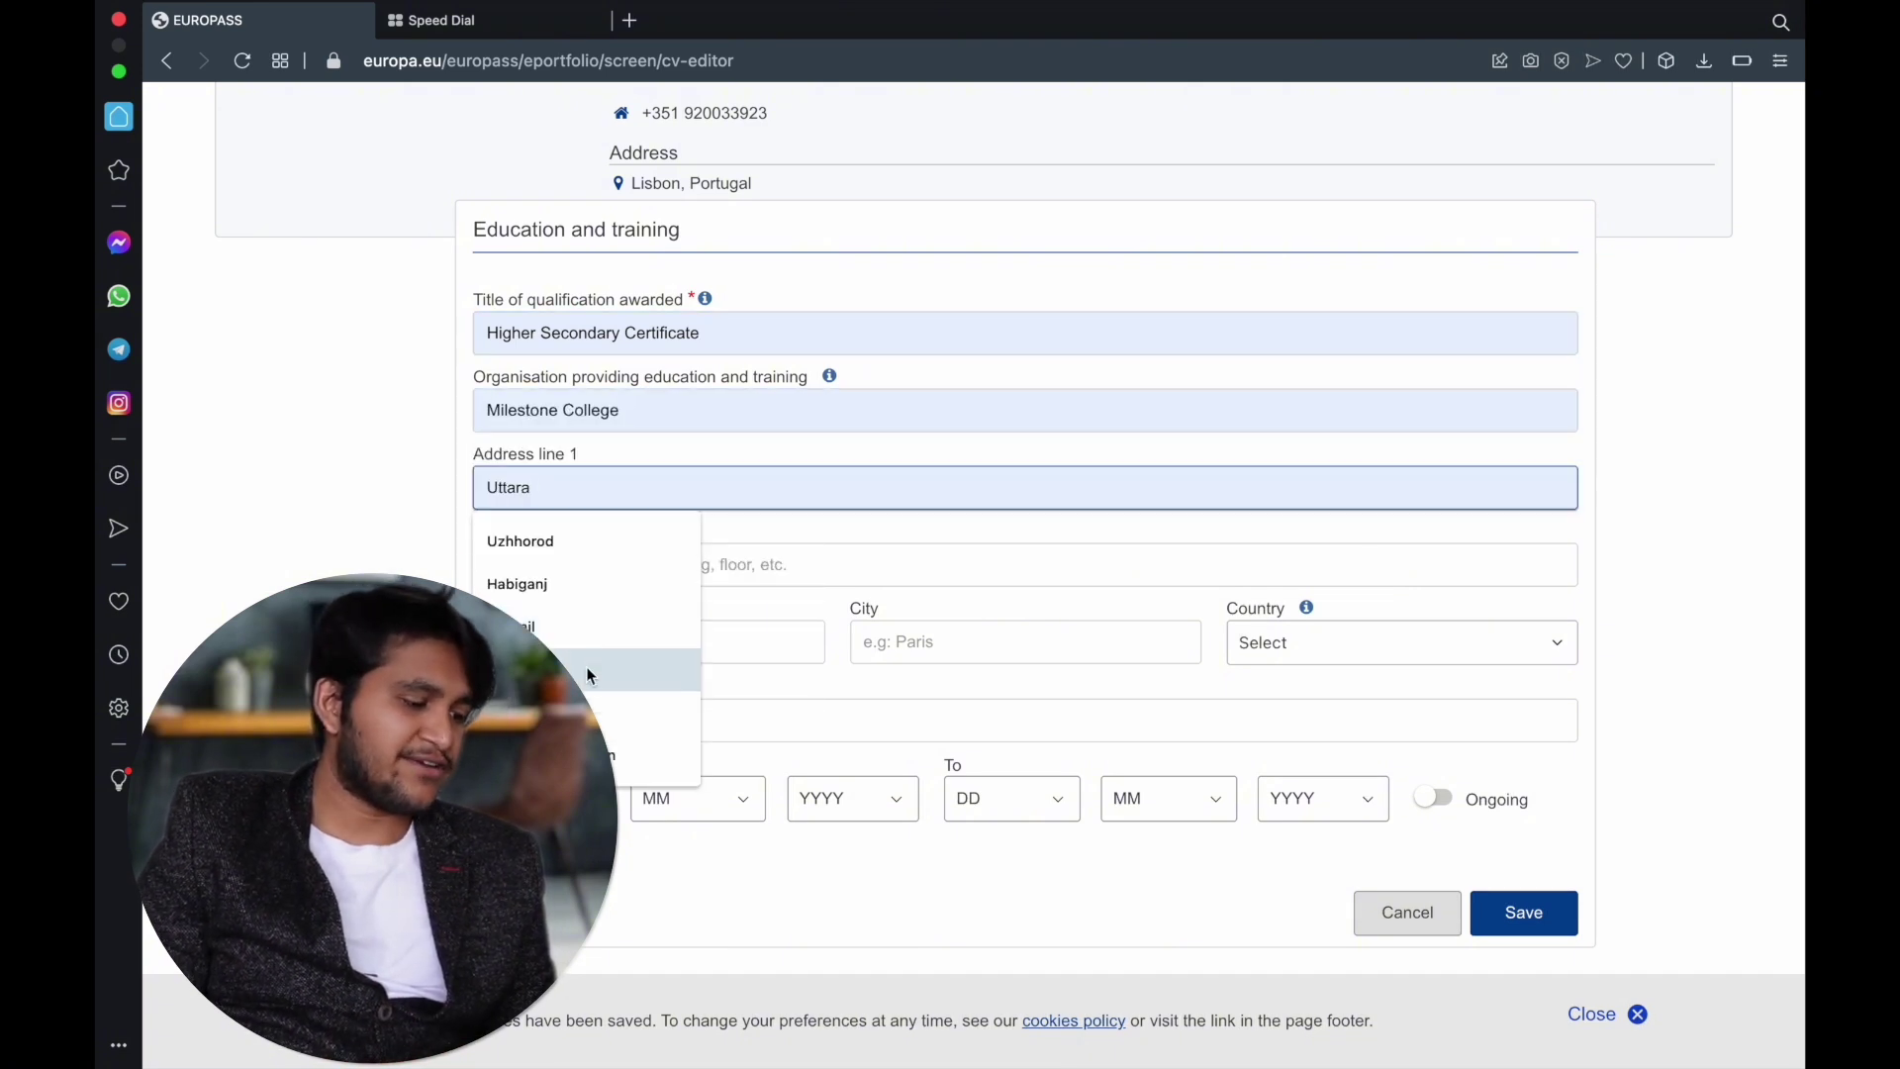
{"action": "left_click", "coordinate": [586, 685]}
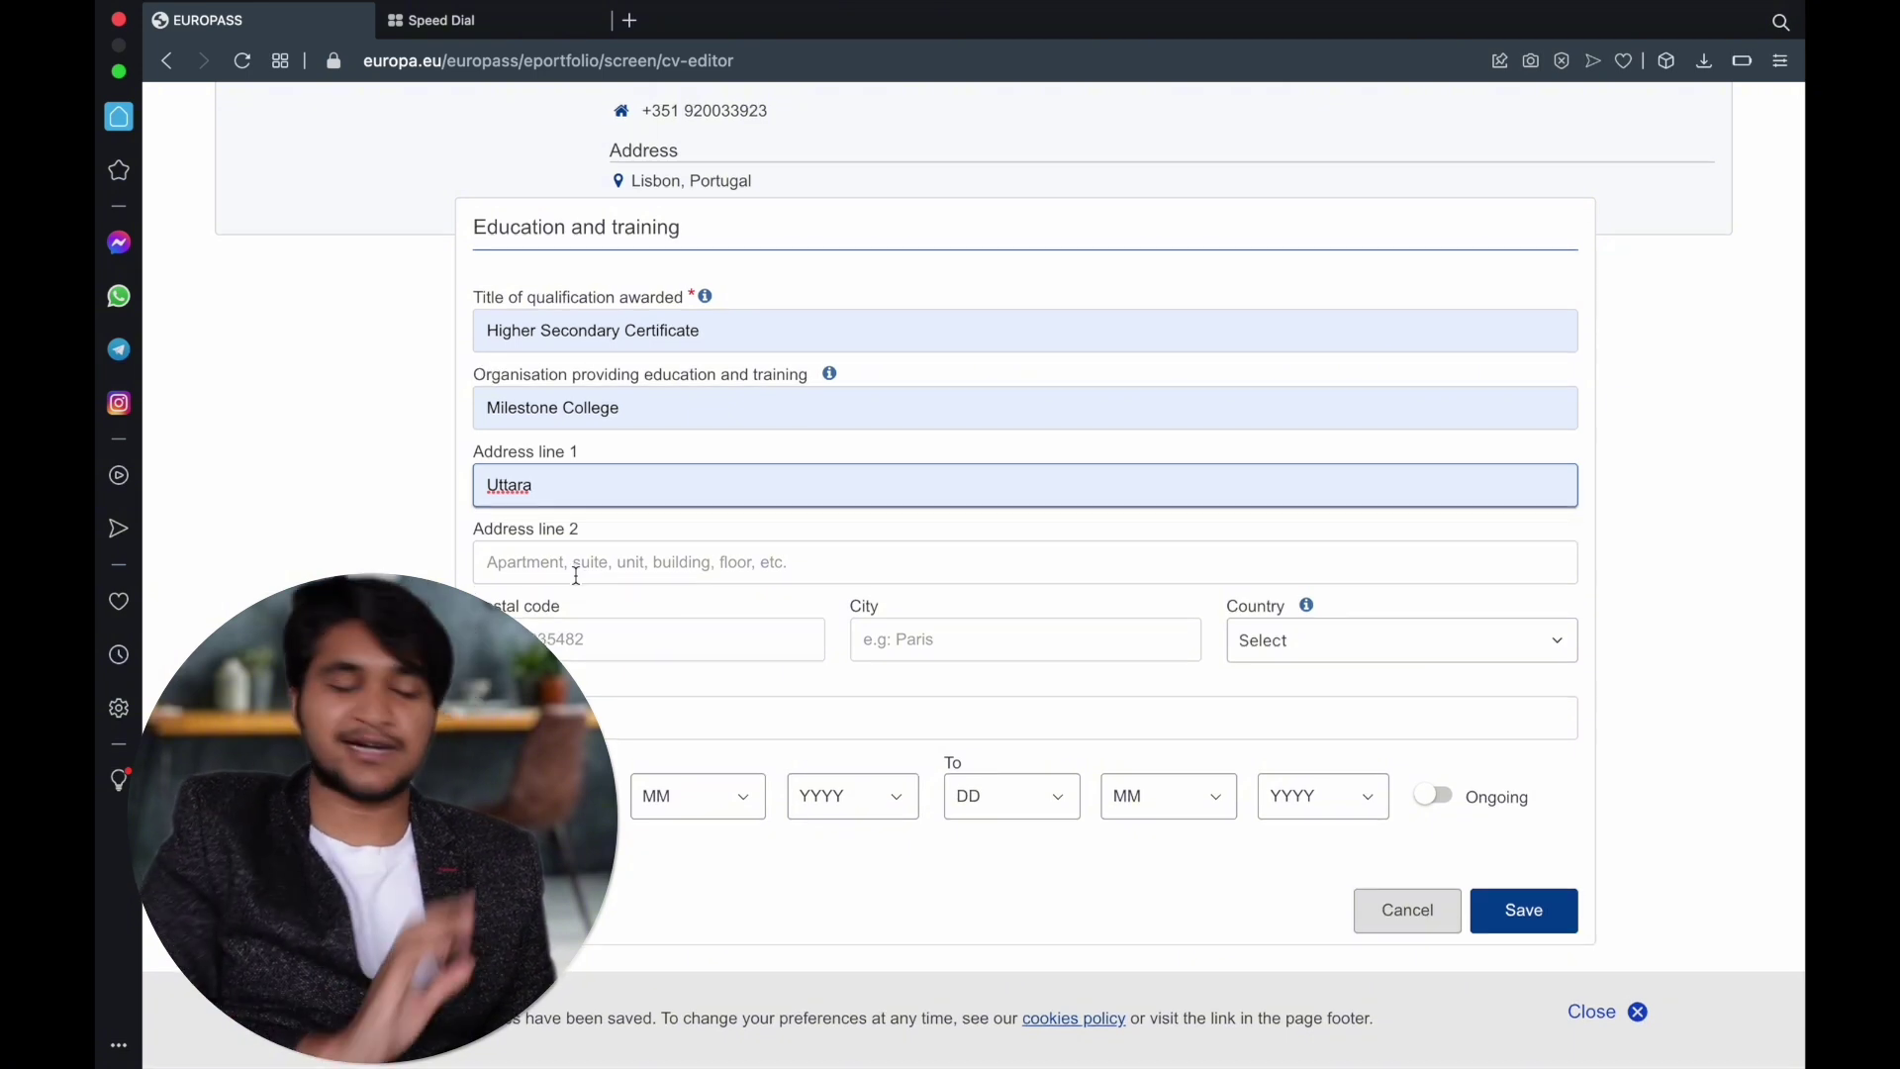
{"action": "left_click", "coordinate": [574, 580]}
{"action": "left_click", "coordinate": [356, 539]}
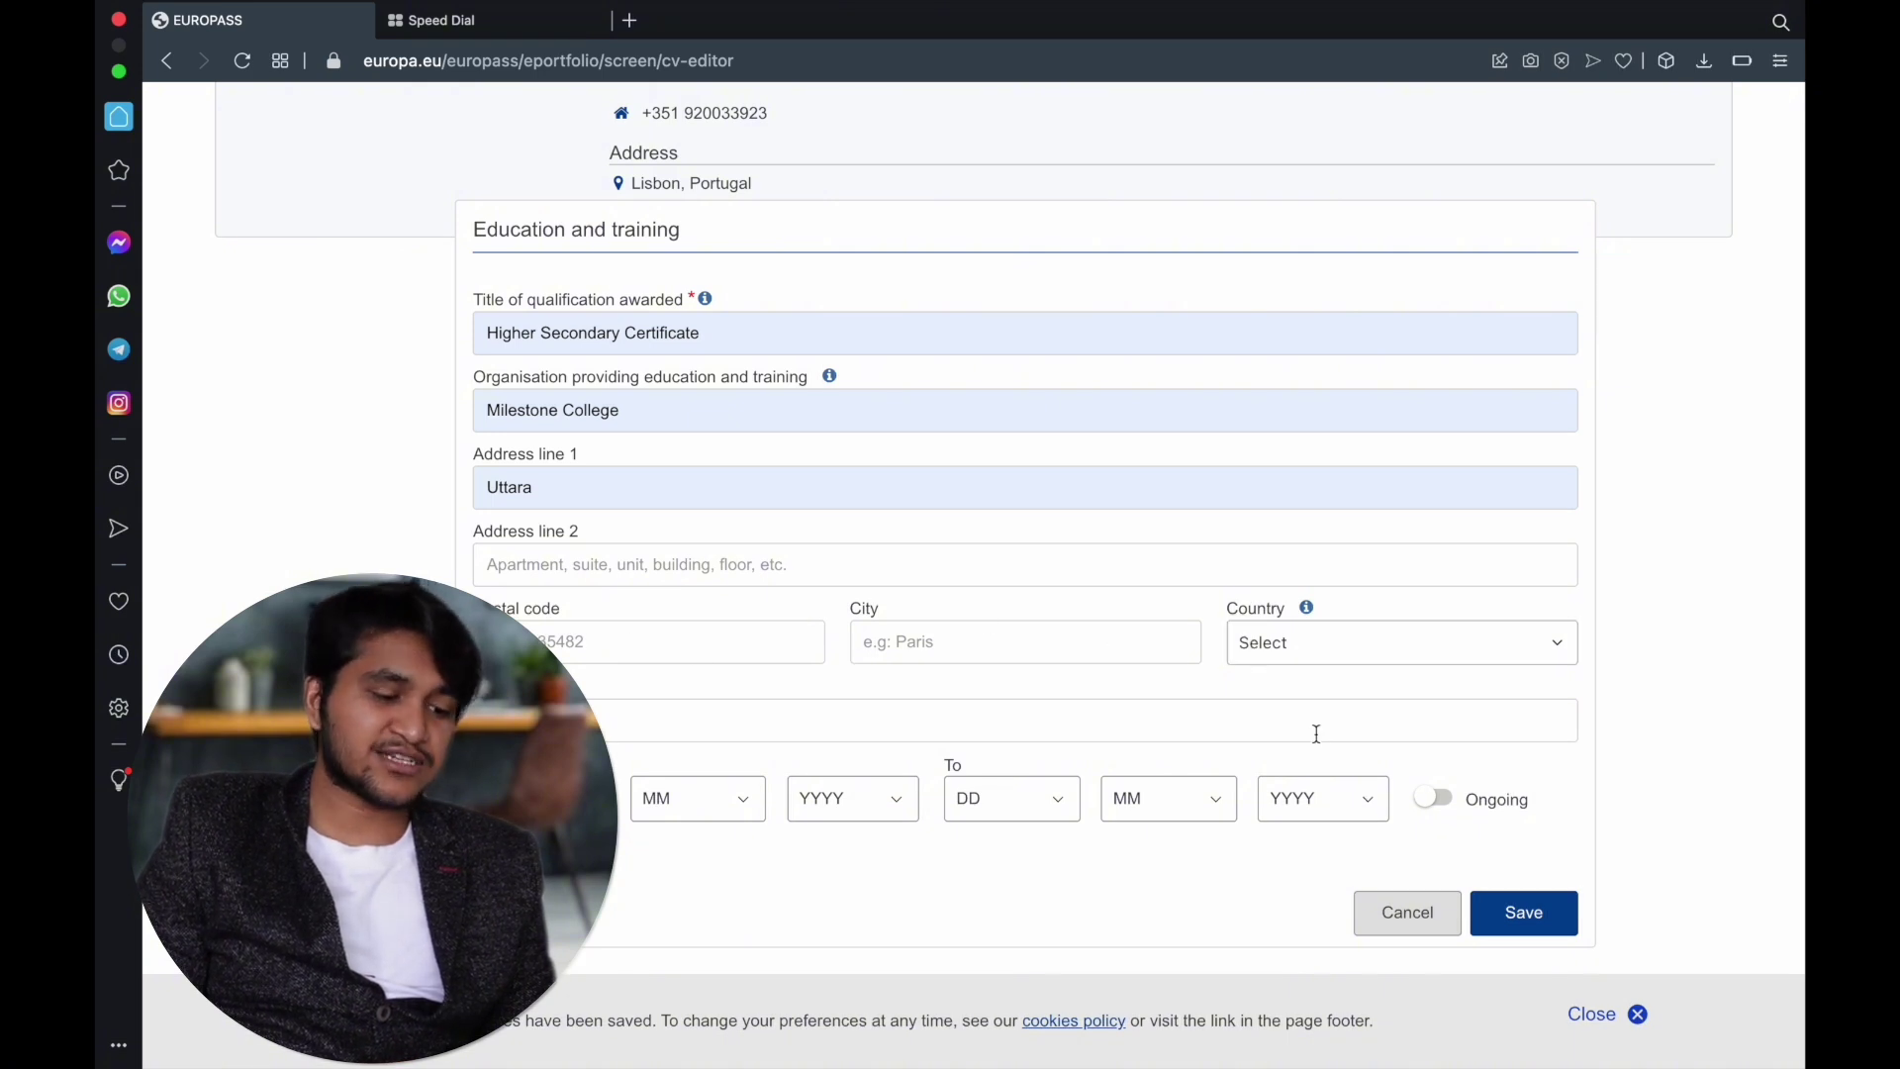
Set the country of the education entry to Bangladesh.
{"action": "left_click", "coordinate": [1293, 641]}
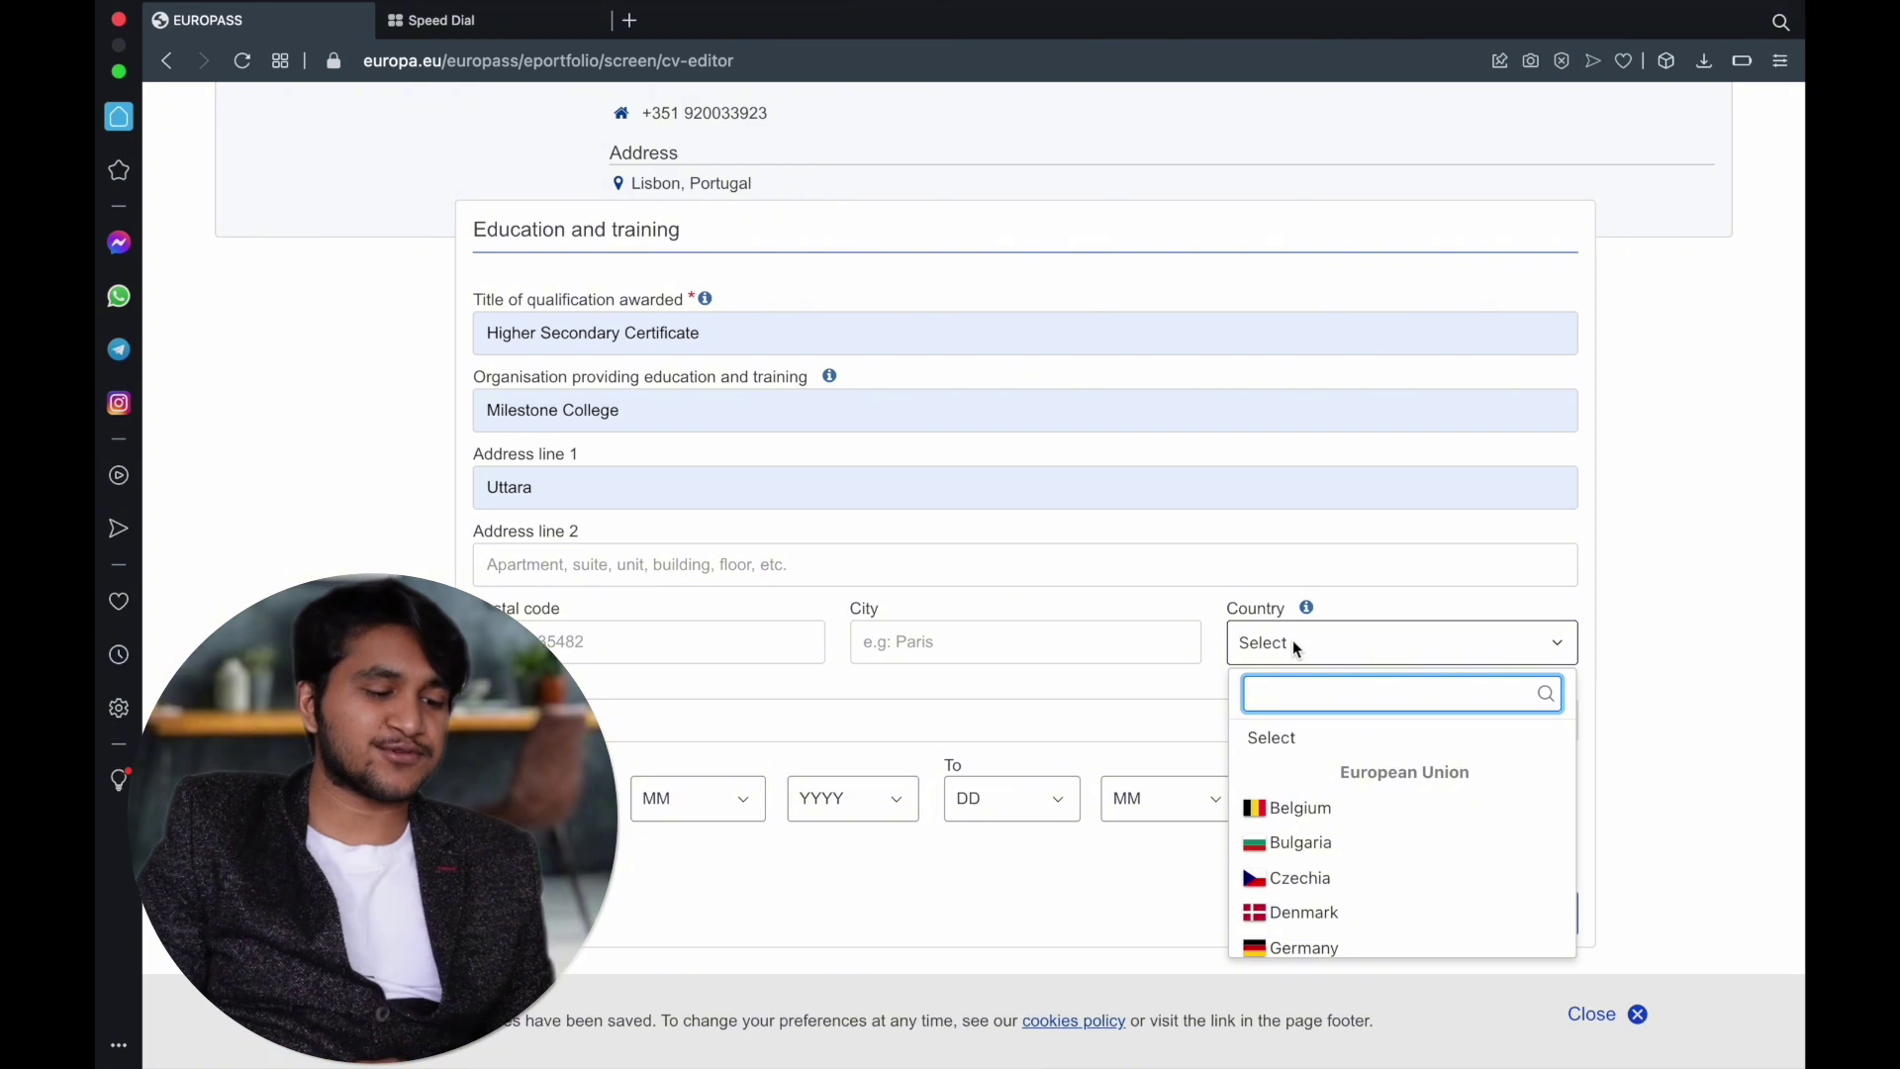
{"action": "type", "text": "bang"}
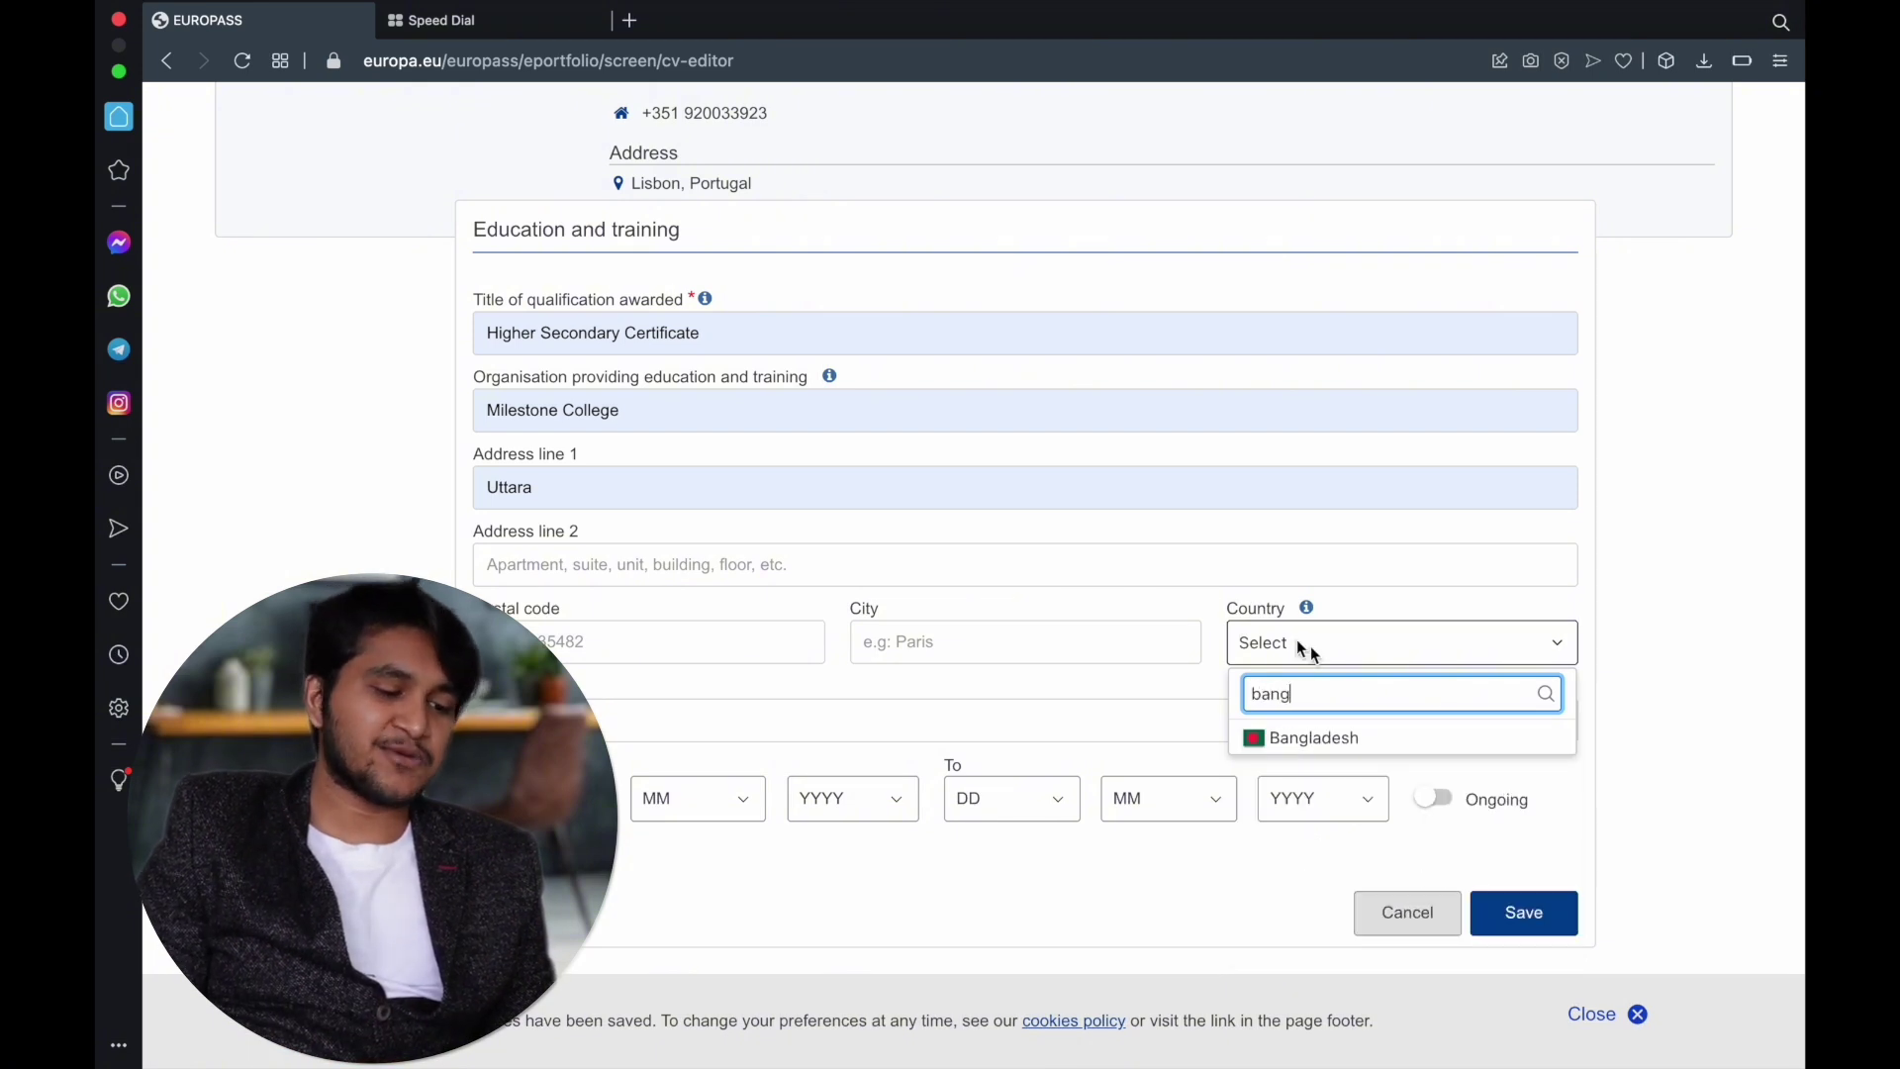
{"action": "left_click", "coordinate": [1351, 750]}
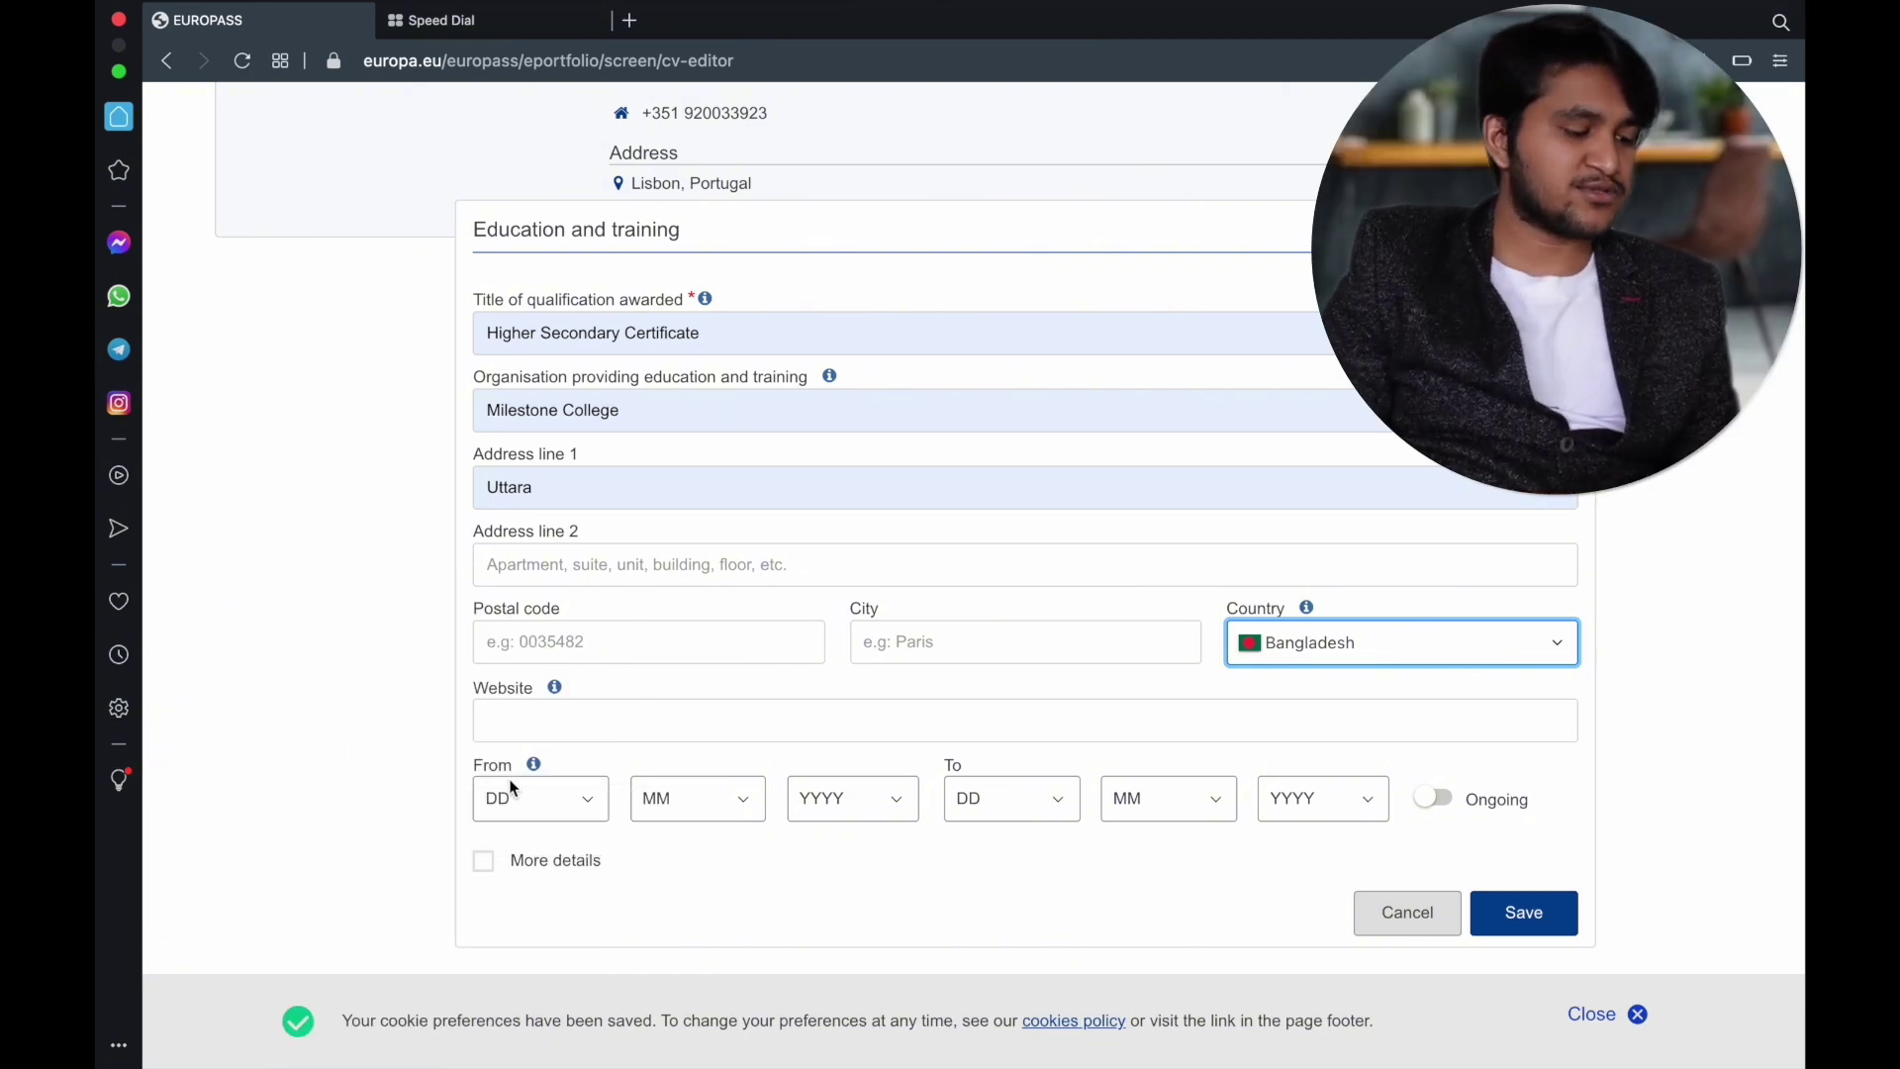
Set the education period from 2010 to 2013 and save the entry.
{"action": "left_click", "coordinate": [853, 799]}
{"action": "scroll", "coordinate": [836, 980], "scroll_direction": "down", "scroll_amount": 5}
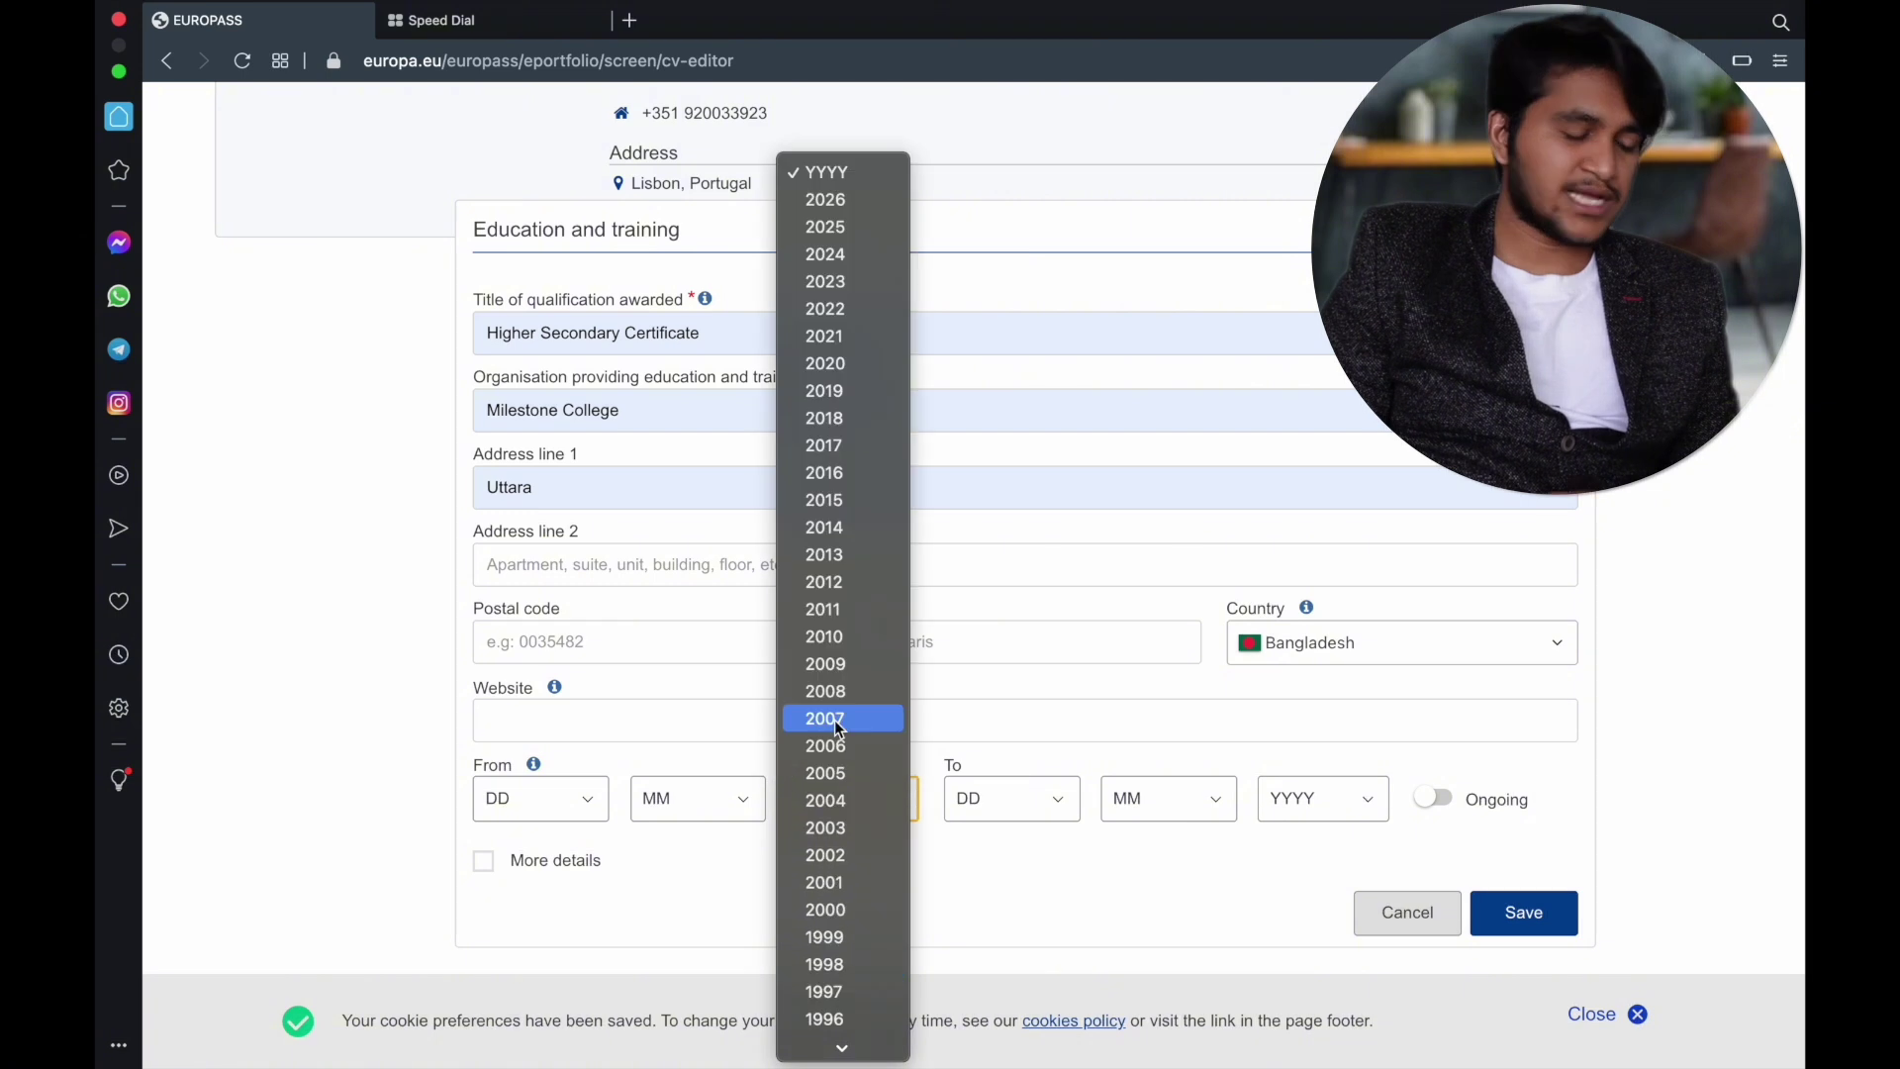
{"action": "left_click", "coordinate": [849, 636]}
{"action": "left_click", "coordinate": [1371, 816]}
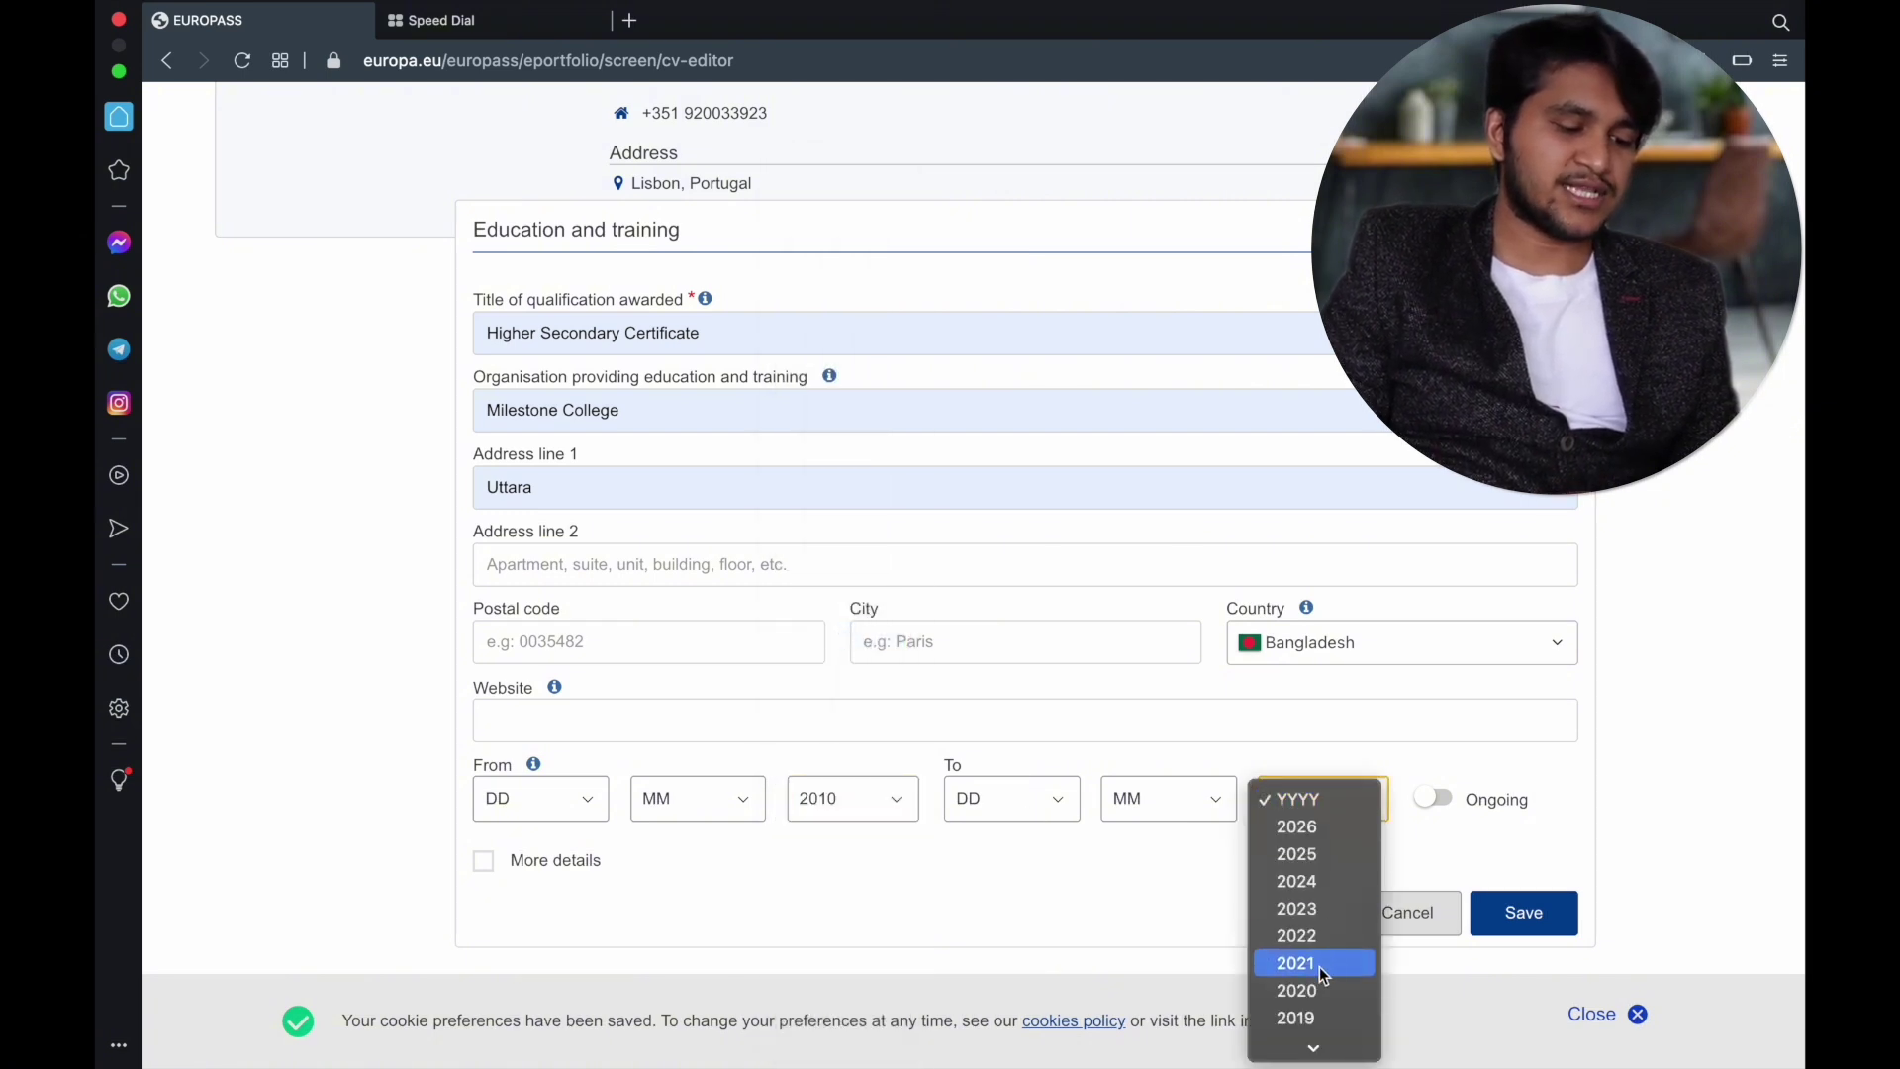
{"action": "scroll", "coordinate": [1320, 966], "scroll_direction": "down", "scroll_amount": 3}
{"action": "left_click", "coordinate": [1320, 969]}
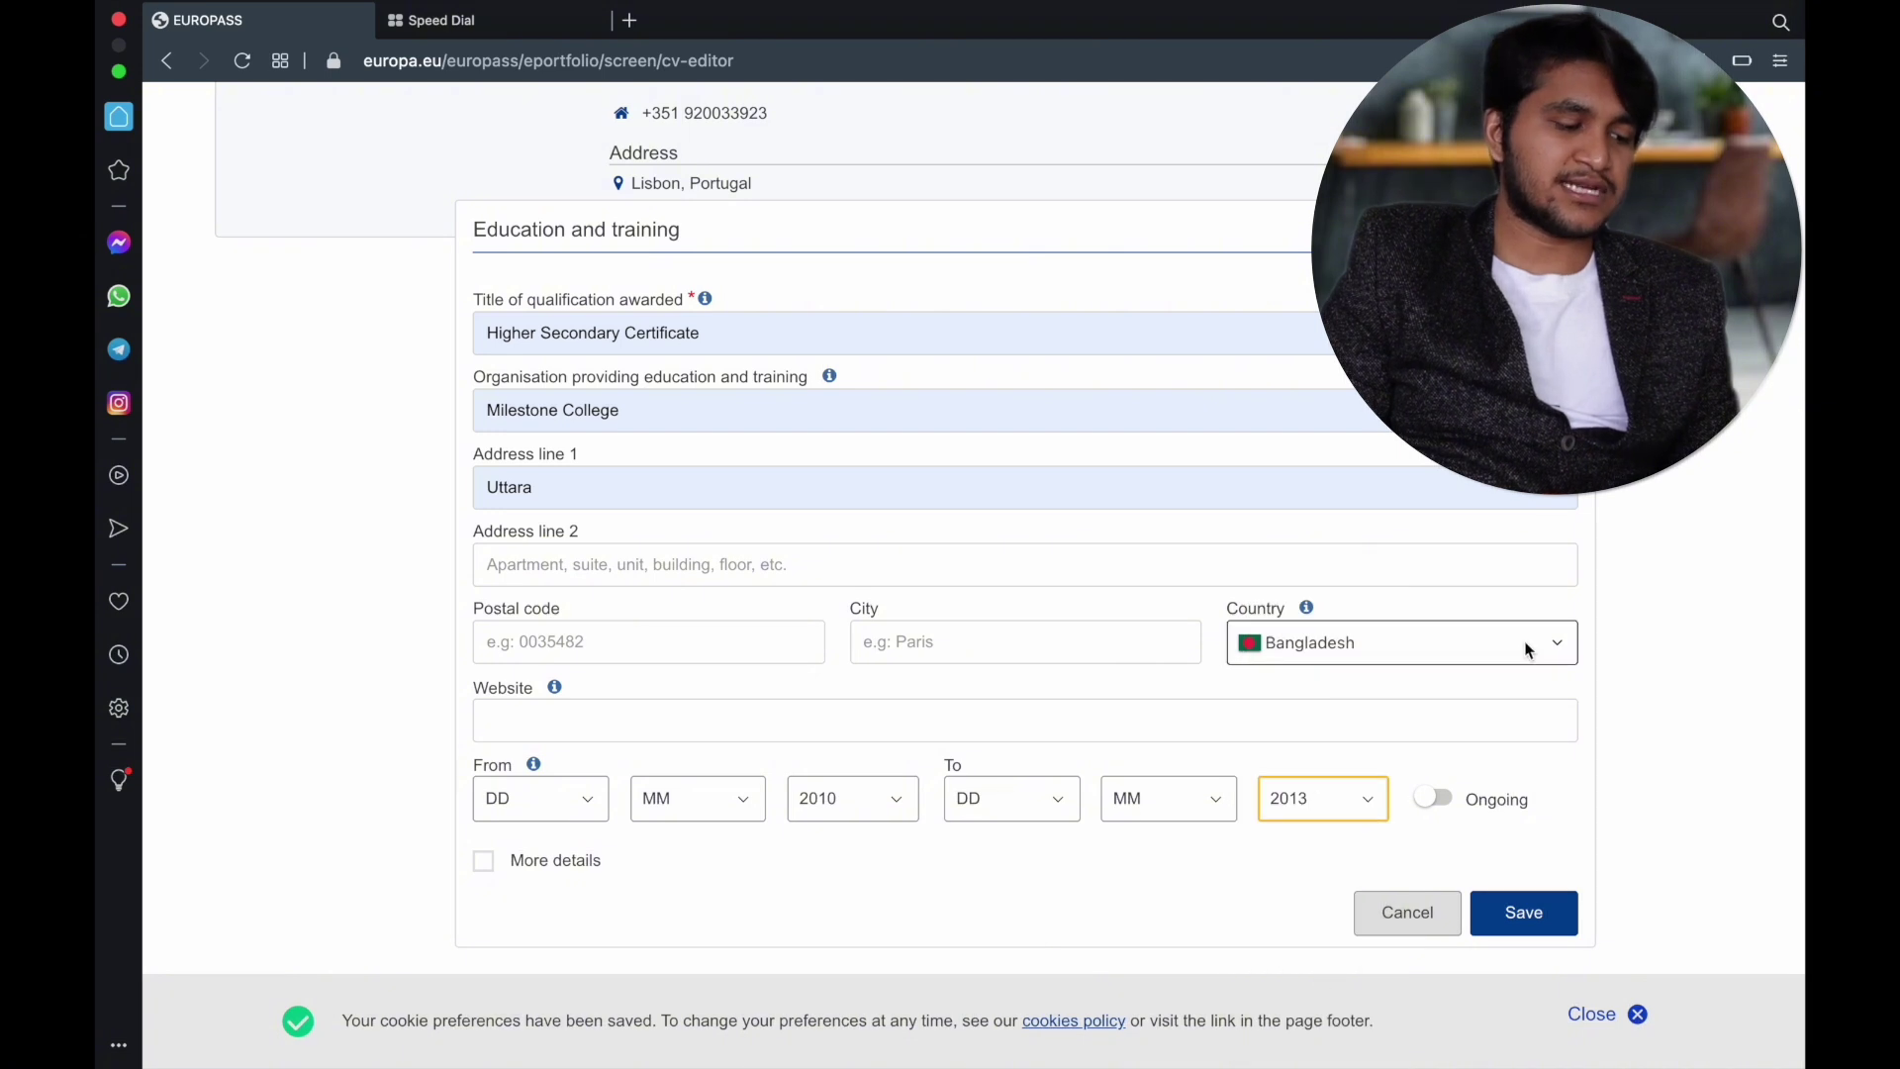
{"action": "left_click", "coordinate": [1524, 912]}
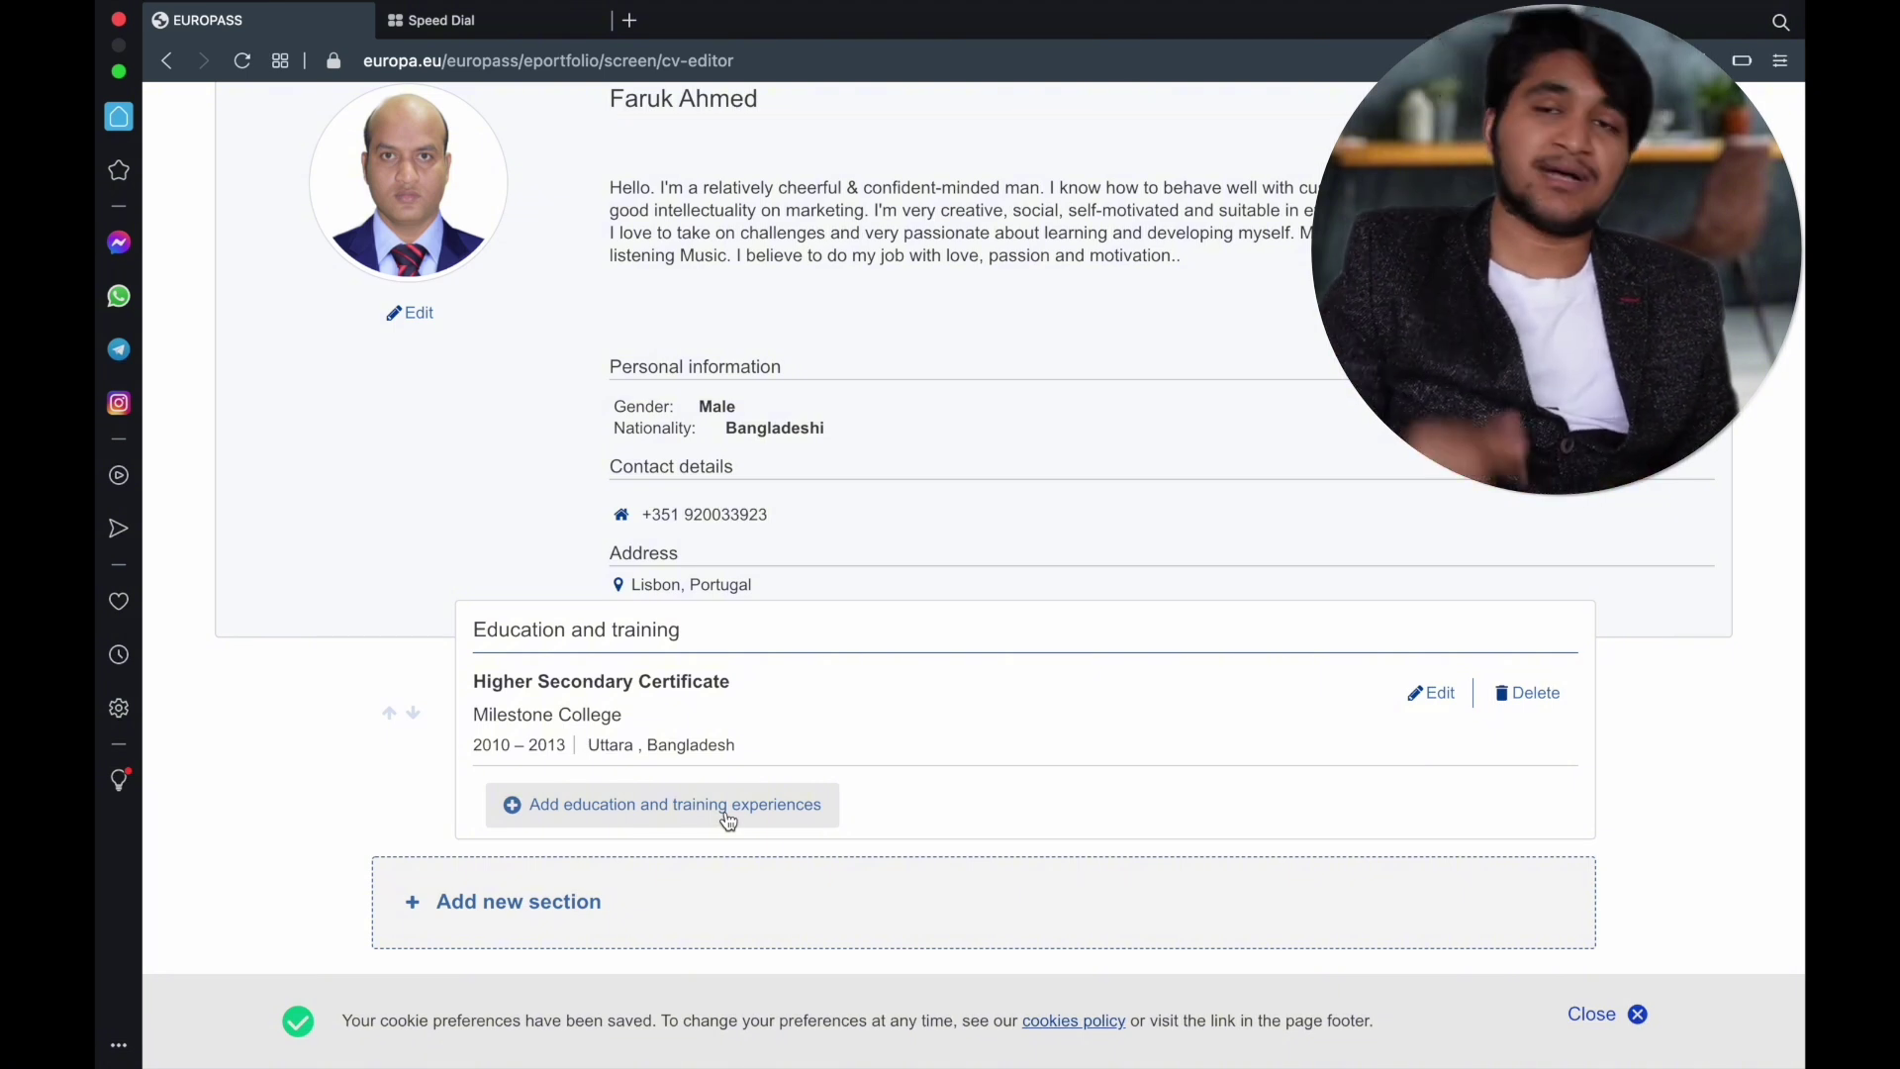
Add a new Work experience section to the CV.
{"action": "left_click", "coordinate": [485, 904]}
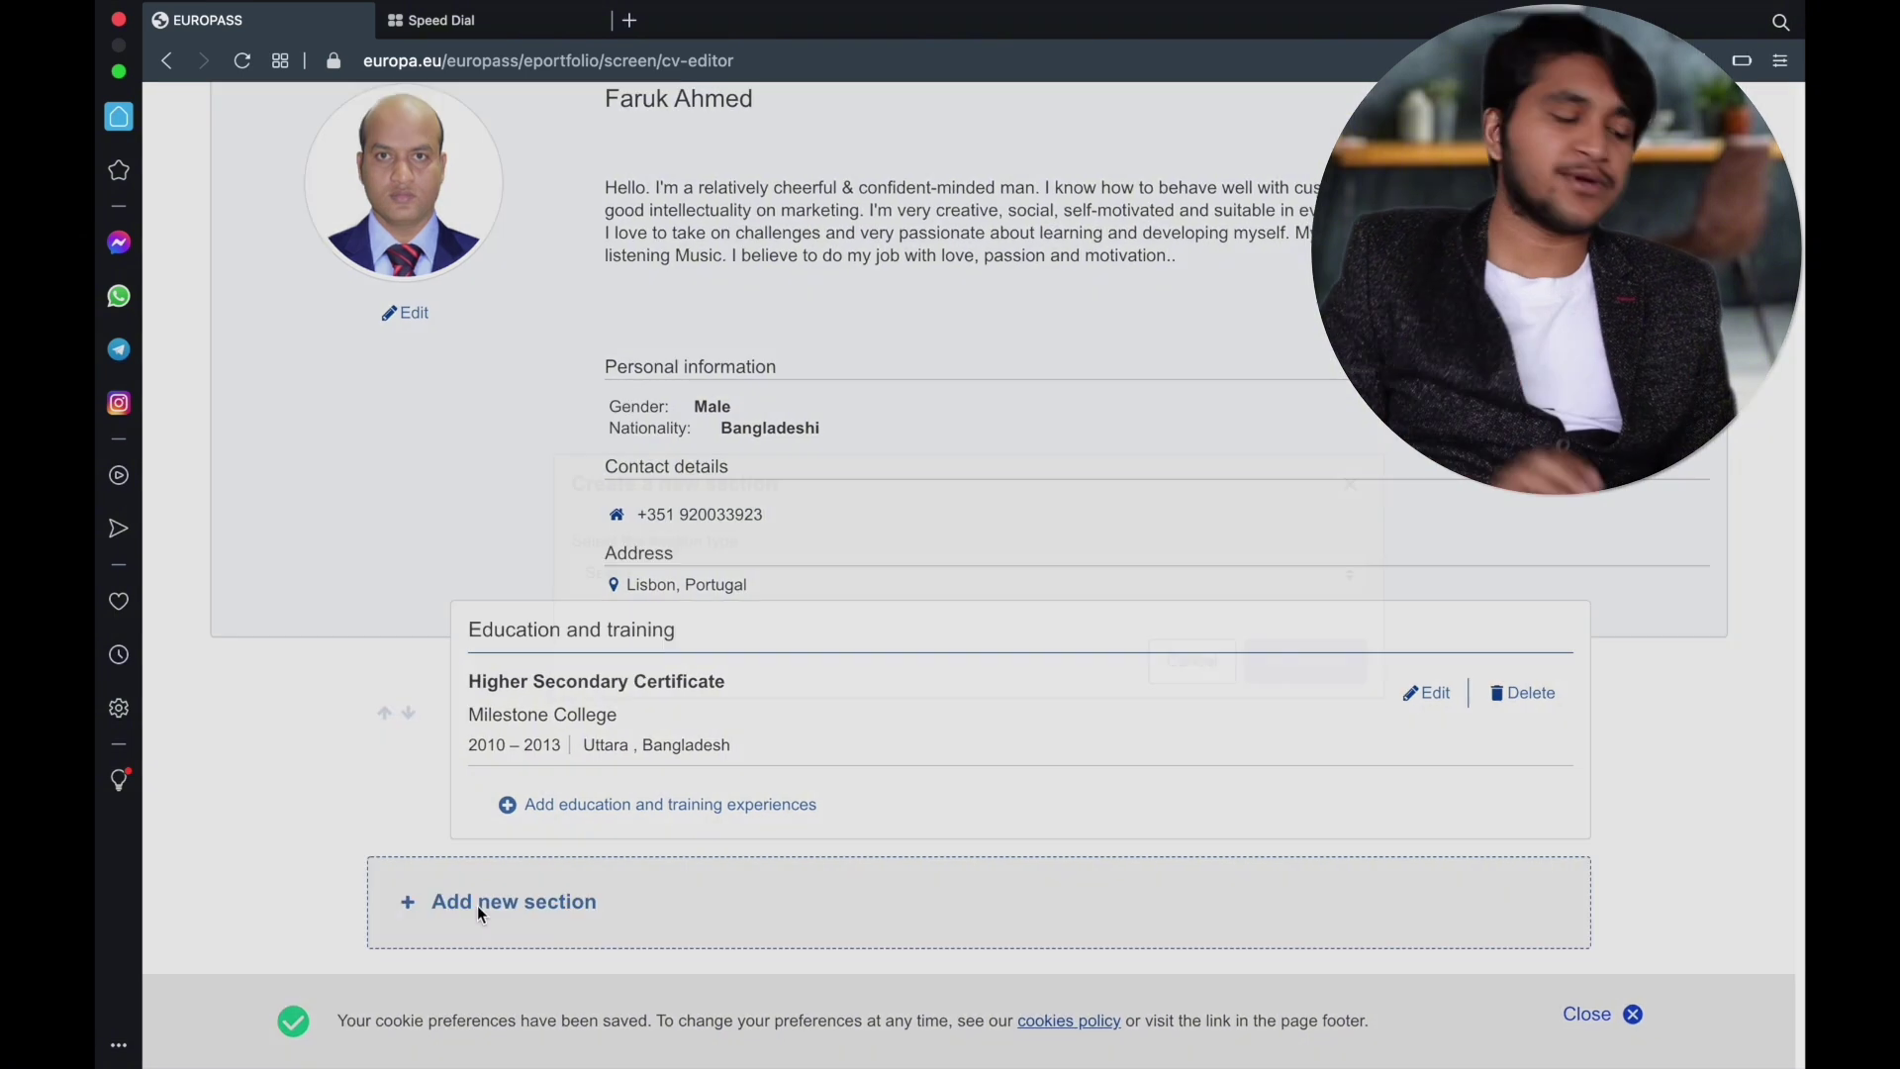
{"action": "left_click", "coordinate": [777, 576]}
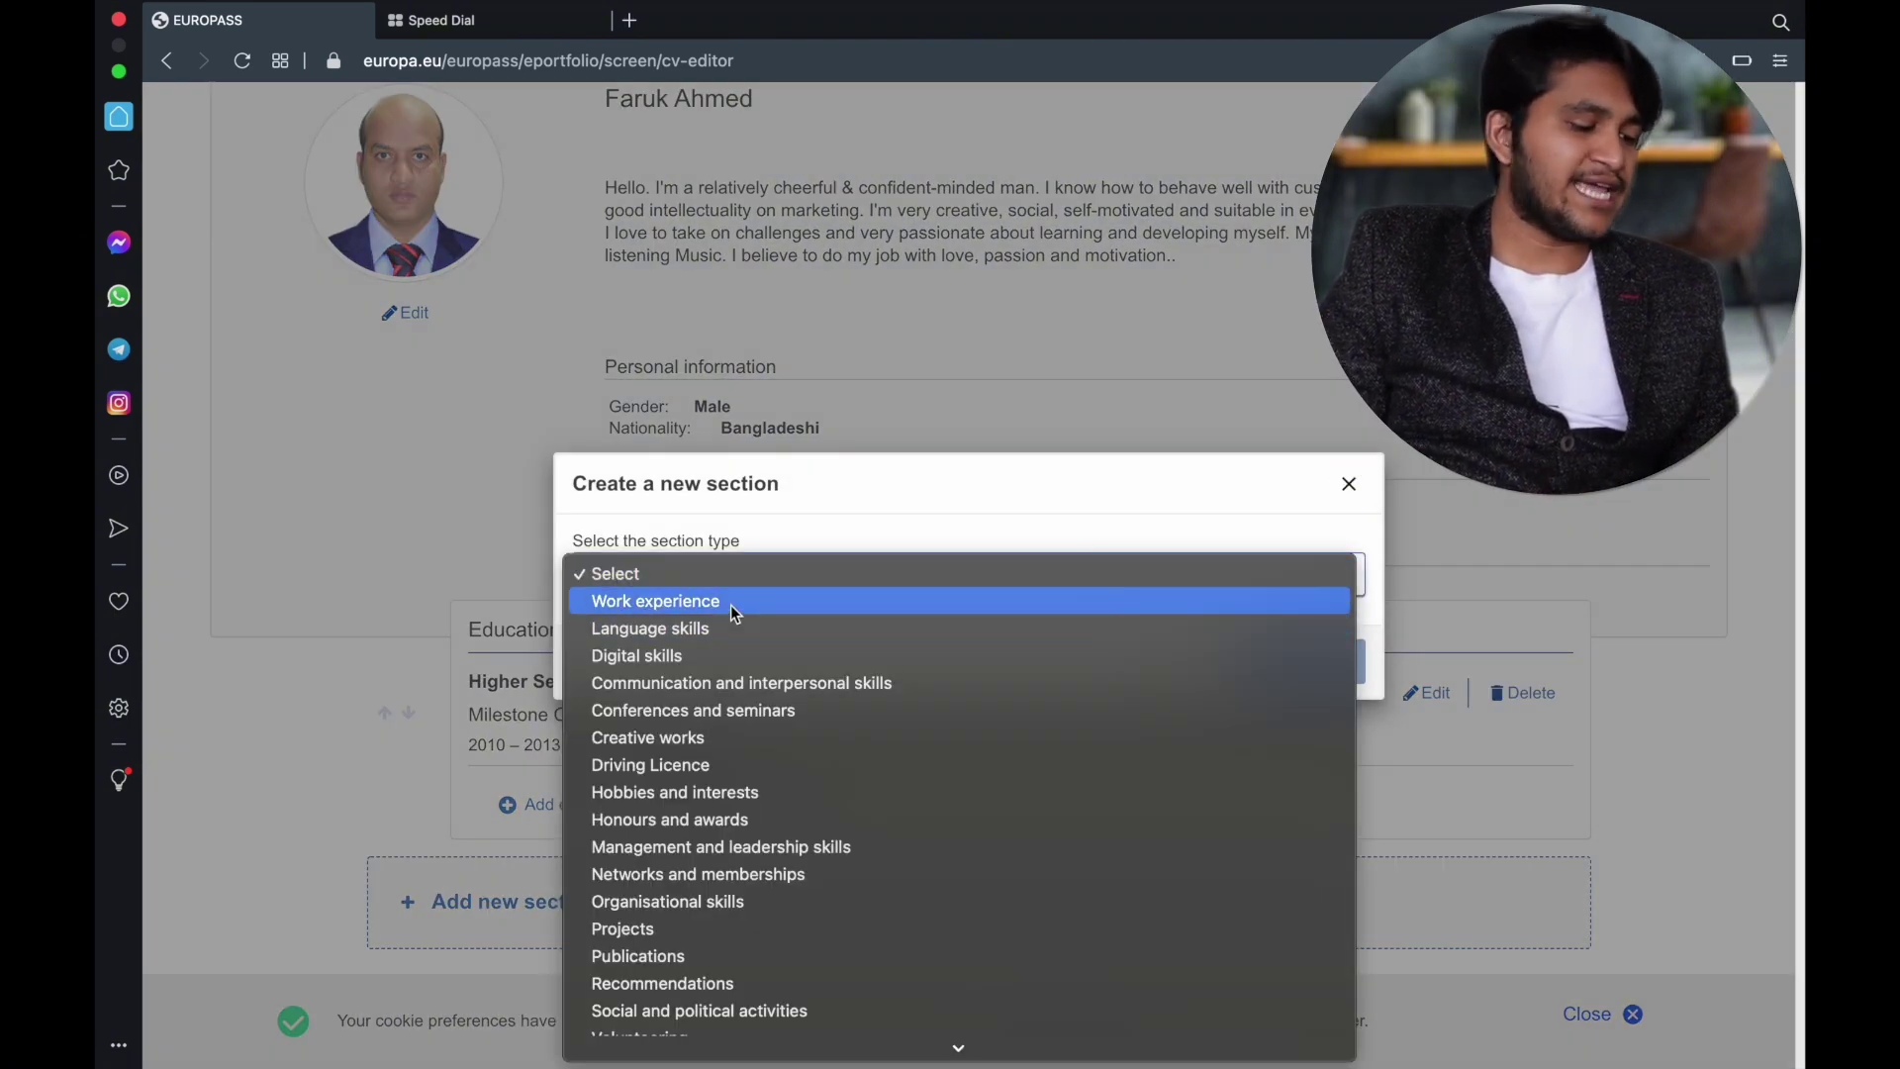
{"action": "left_click", "coordinate": [737, 603]}
{"action": "left_click", "coordinate": [1321, 658]}
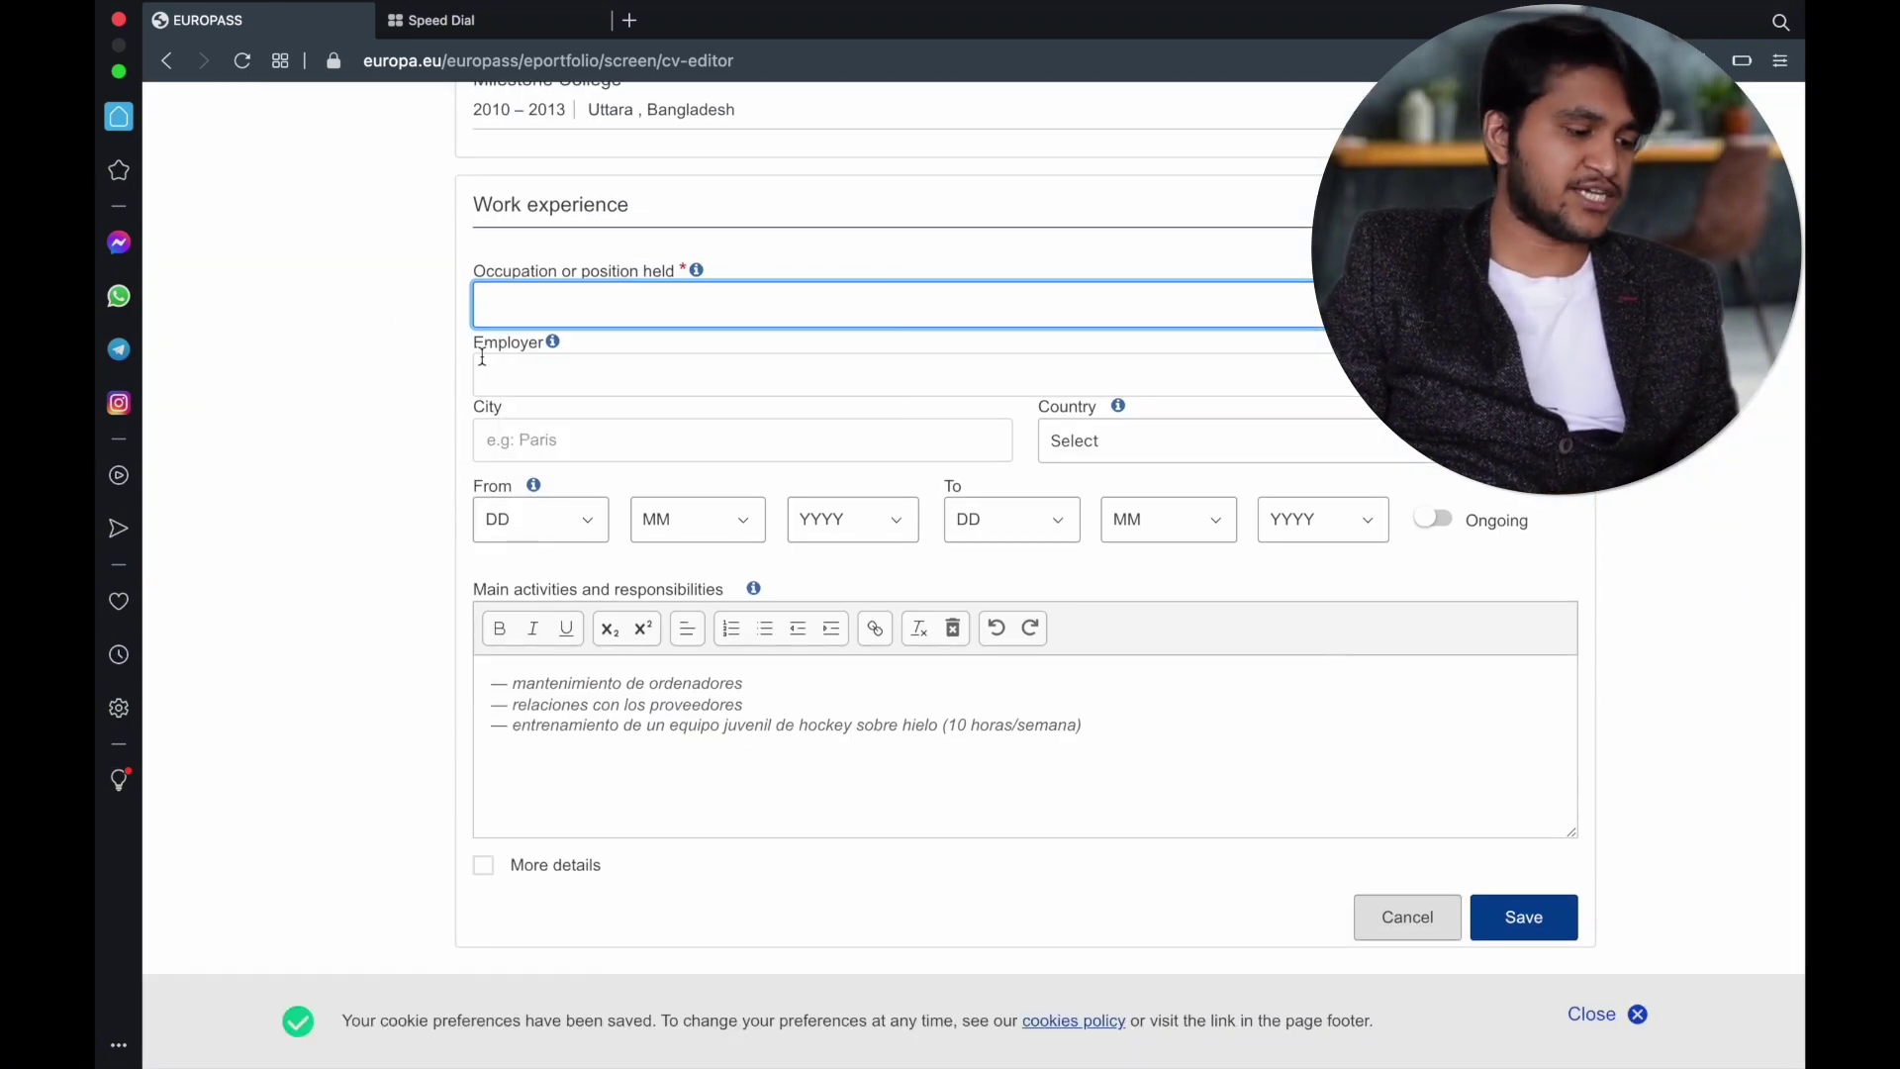
Search for "Assistant service manager" as the position held and choose Service manager as the occupation.
{"action": "type", "text": "A"}
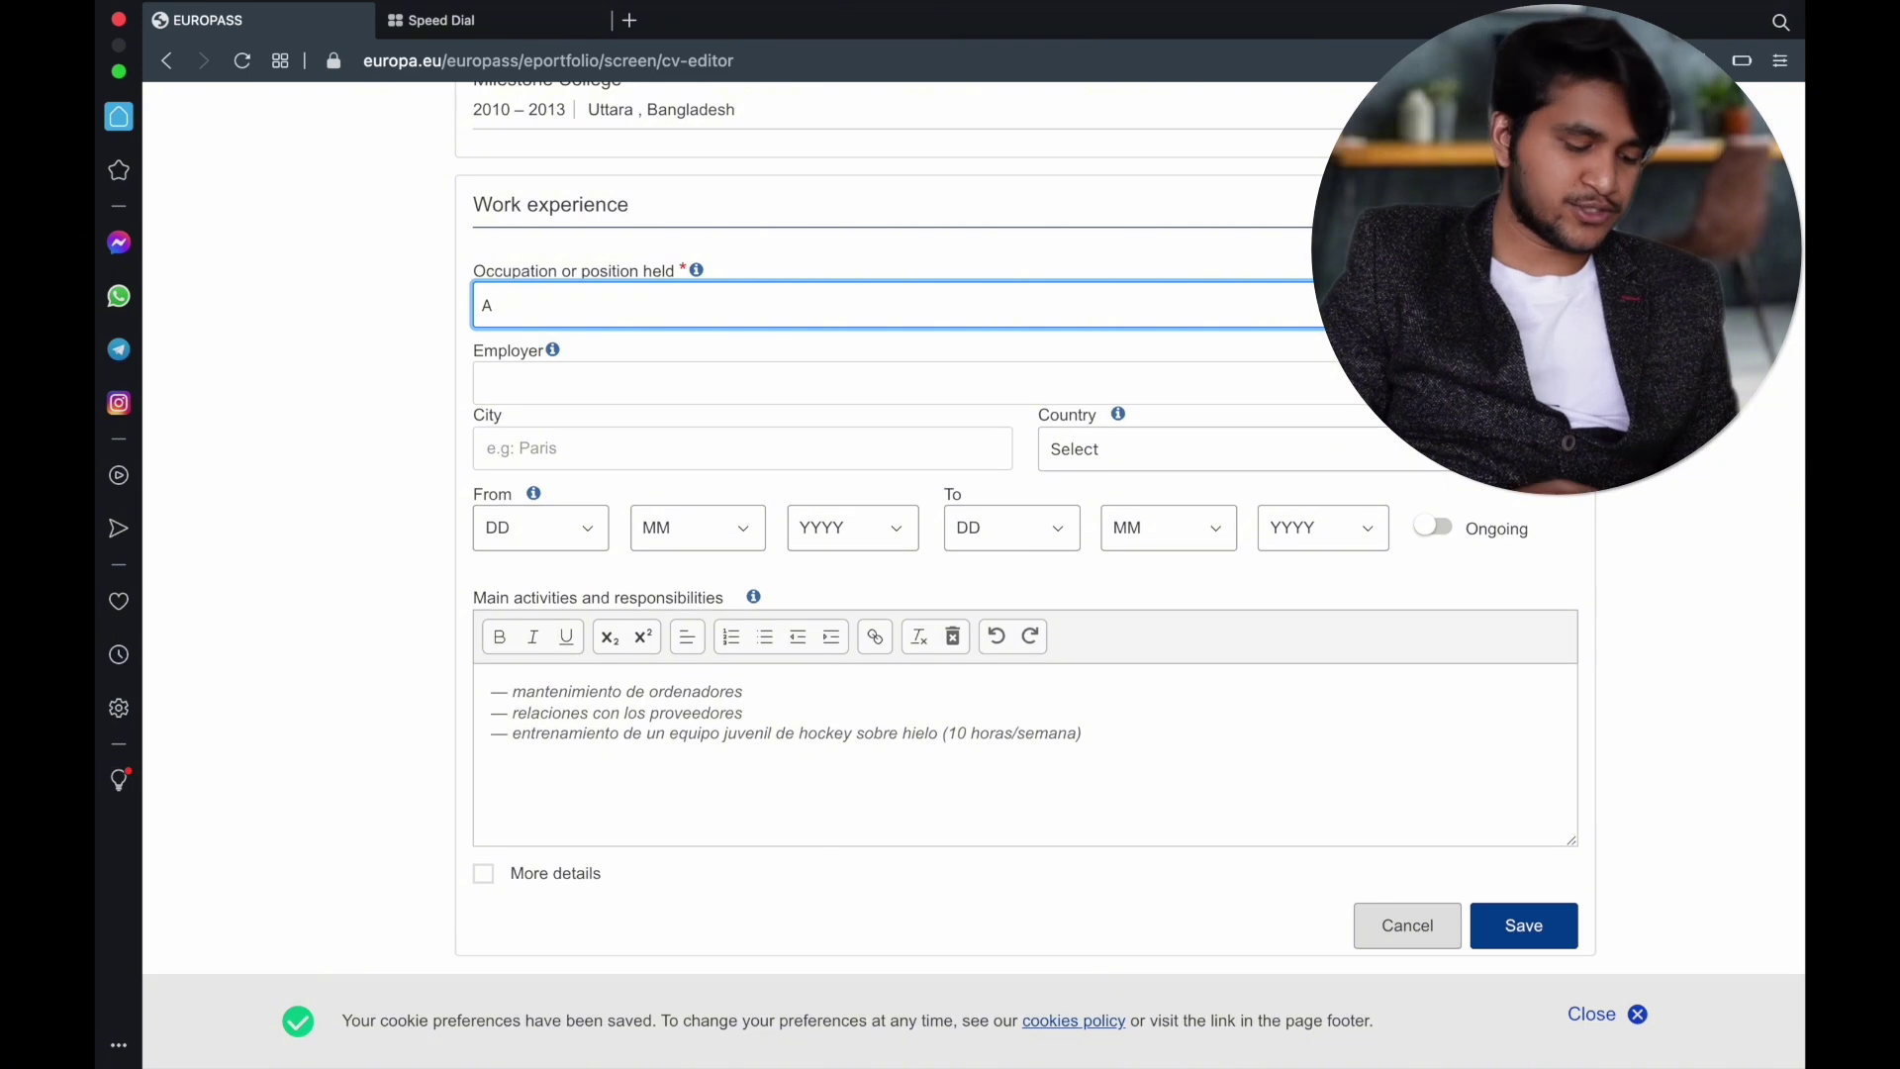
{"action": "type", "text": "ssistant service manager"}
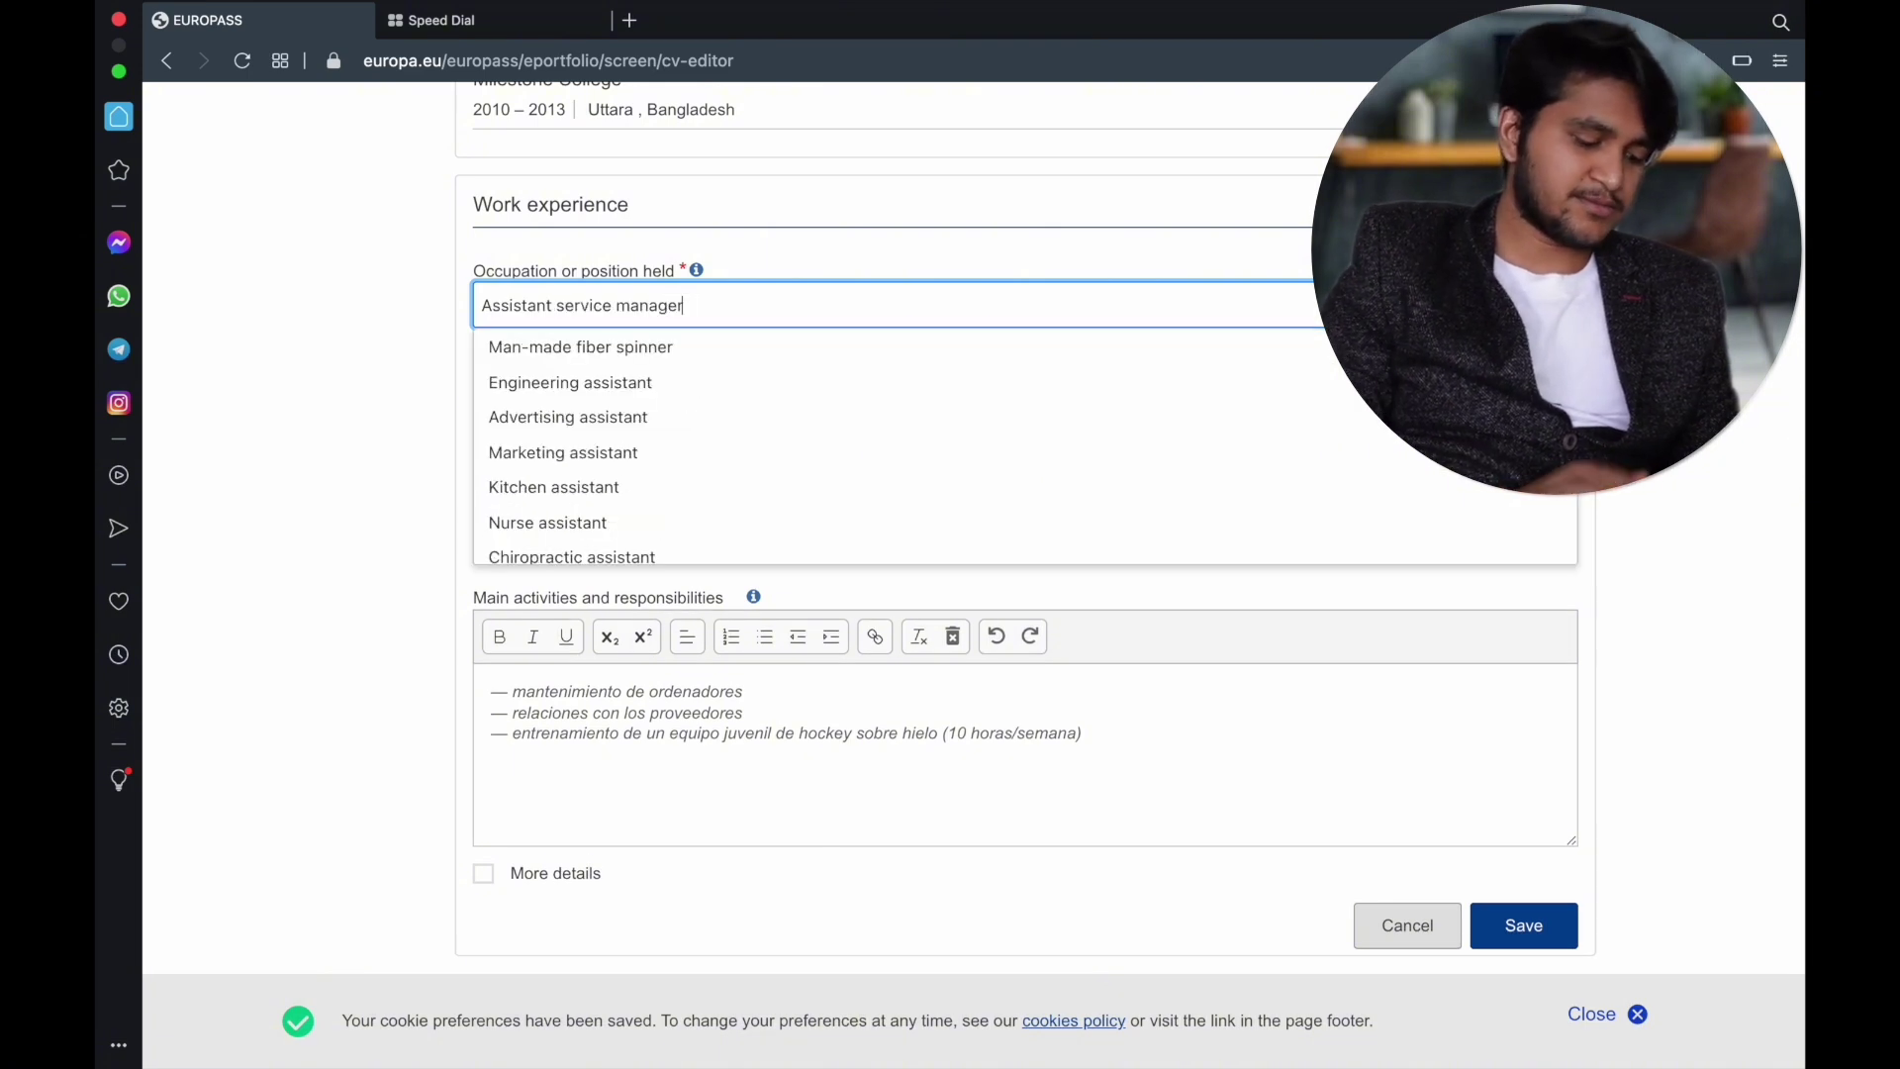
{"action": "left_click", "coordinate": [625, 341]}
{"action": "scroll", "coordinate": [581, 532], "scroll_direction": "down", "scroll_amount": 2}
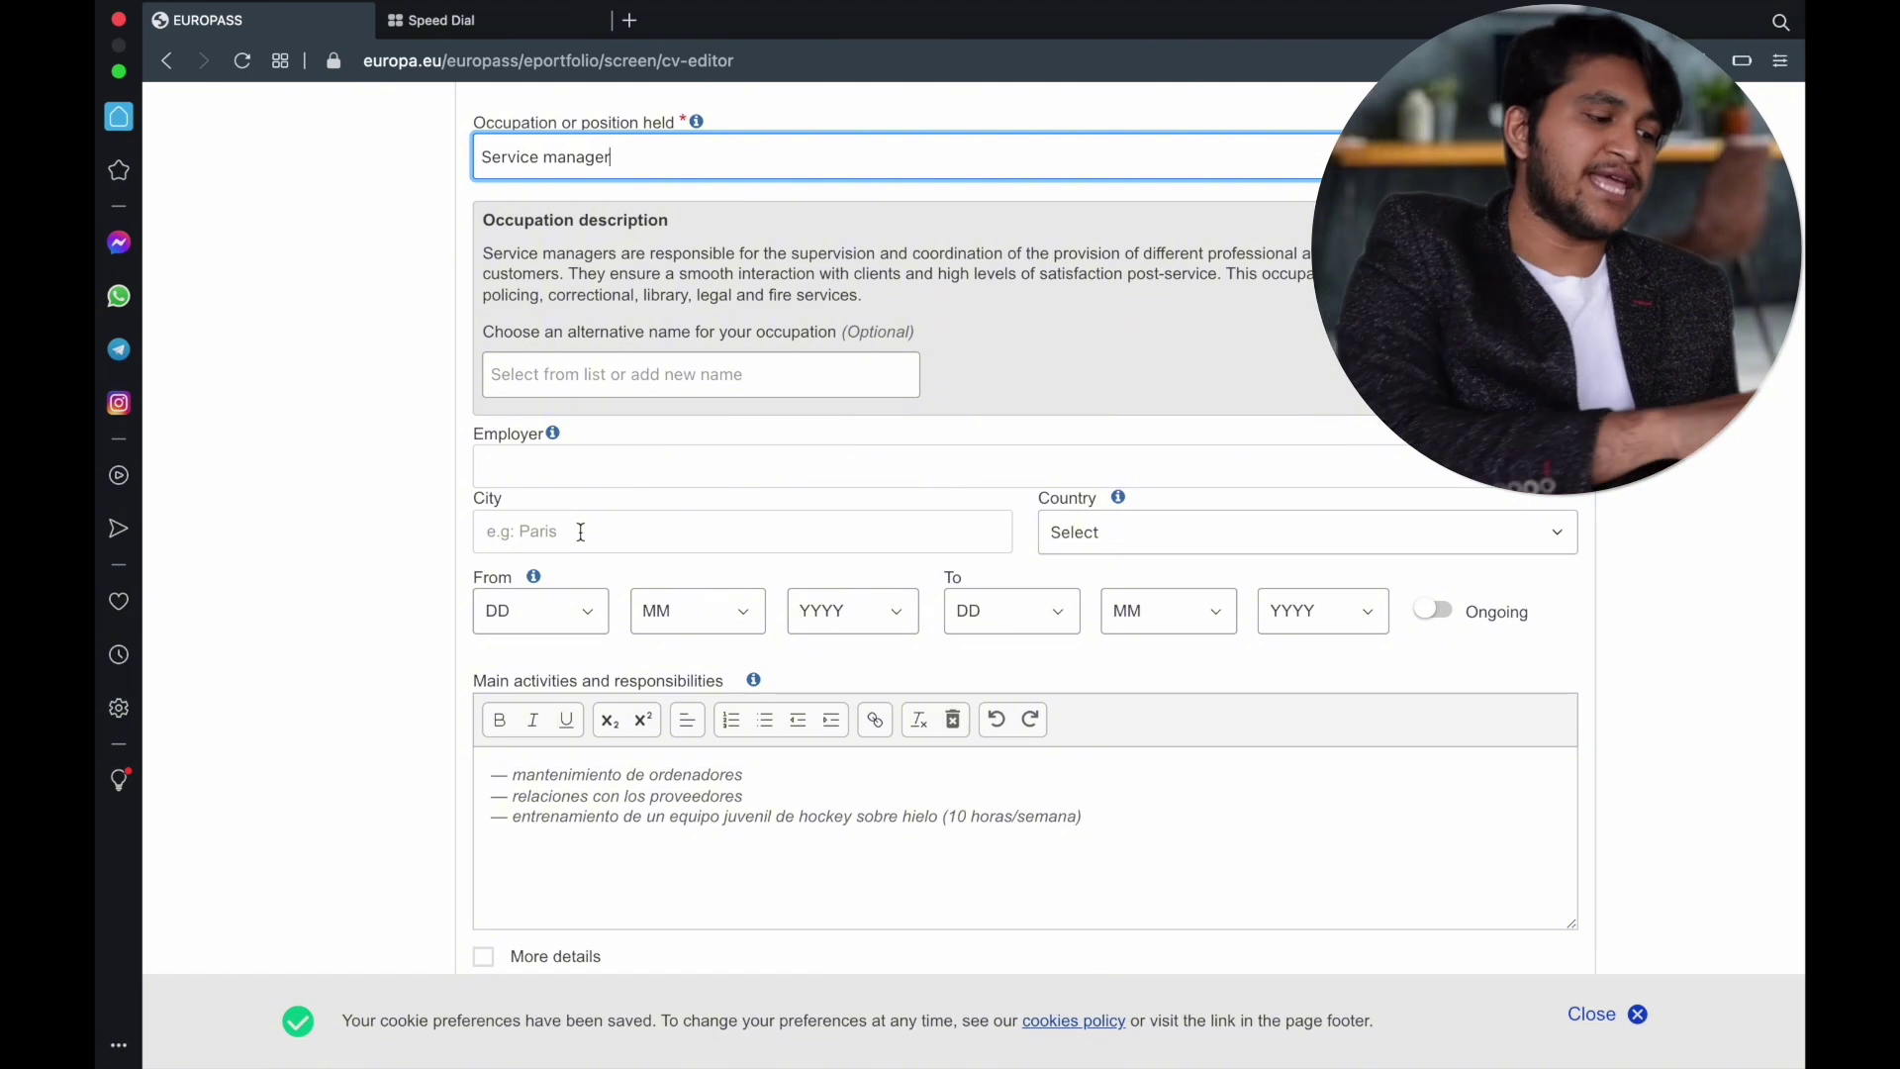
Fill in Jesmin Cafe as the employer, lisbon as the city and Portugal as the country of the work experience entry.
{"action": "left_click", "coordinate": [648, 466]}
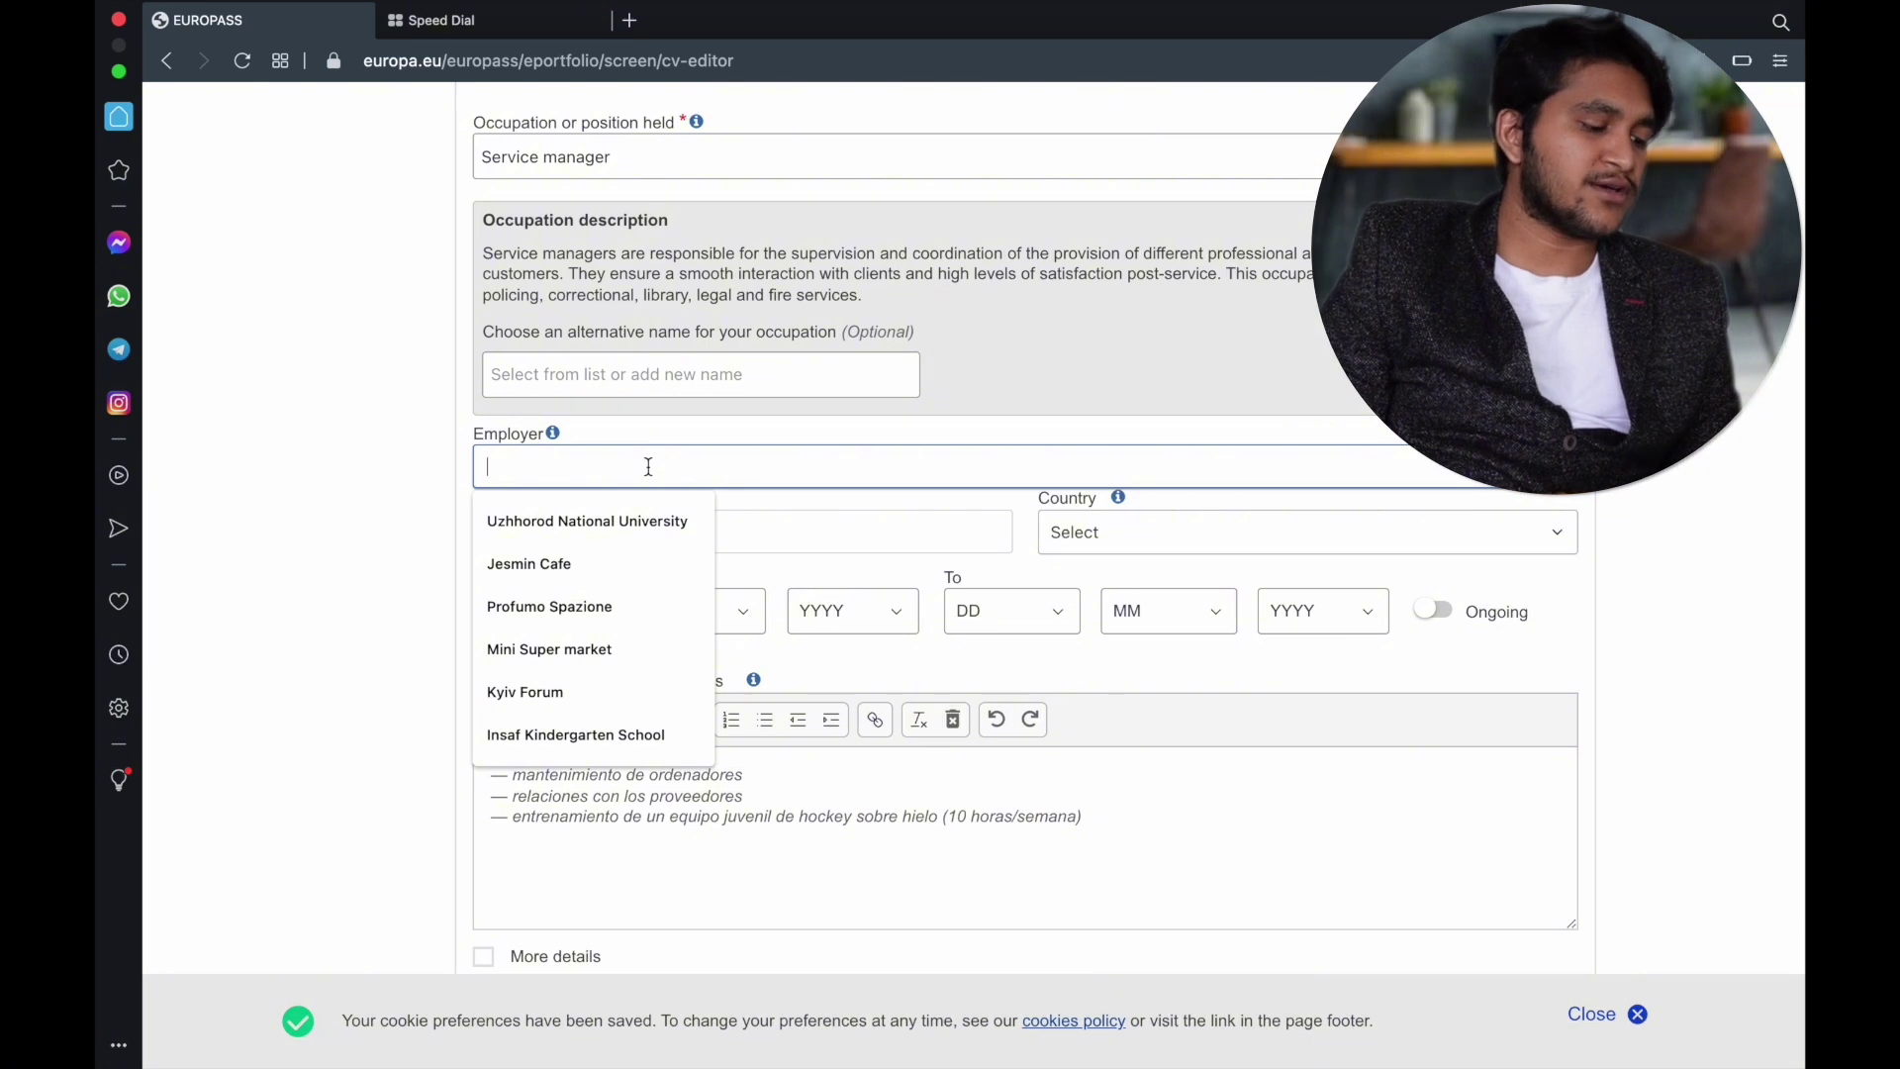
{"action": "left_click", "coordinate": [581, 569]}
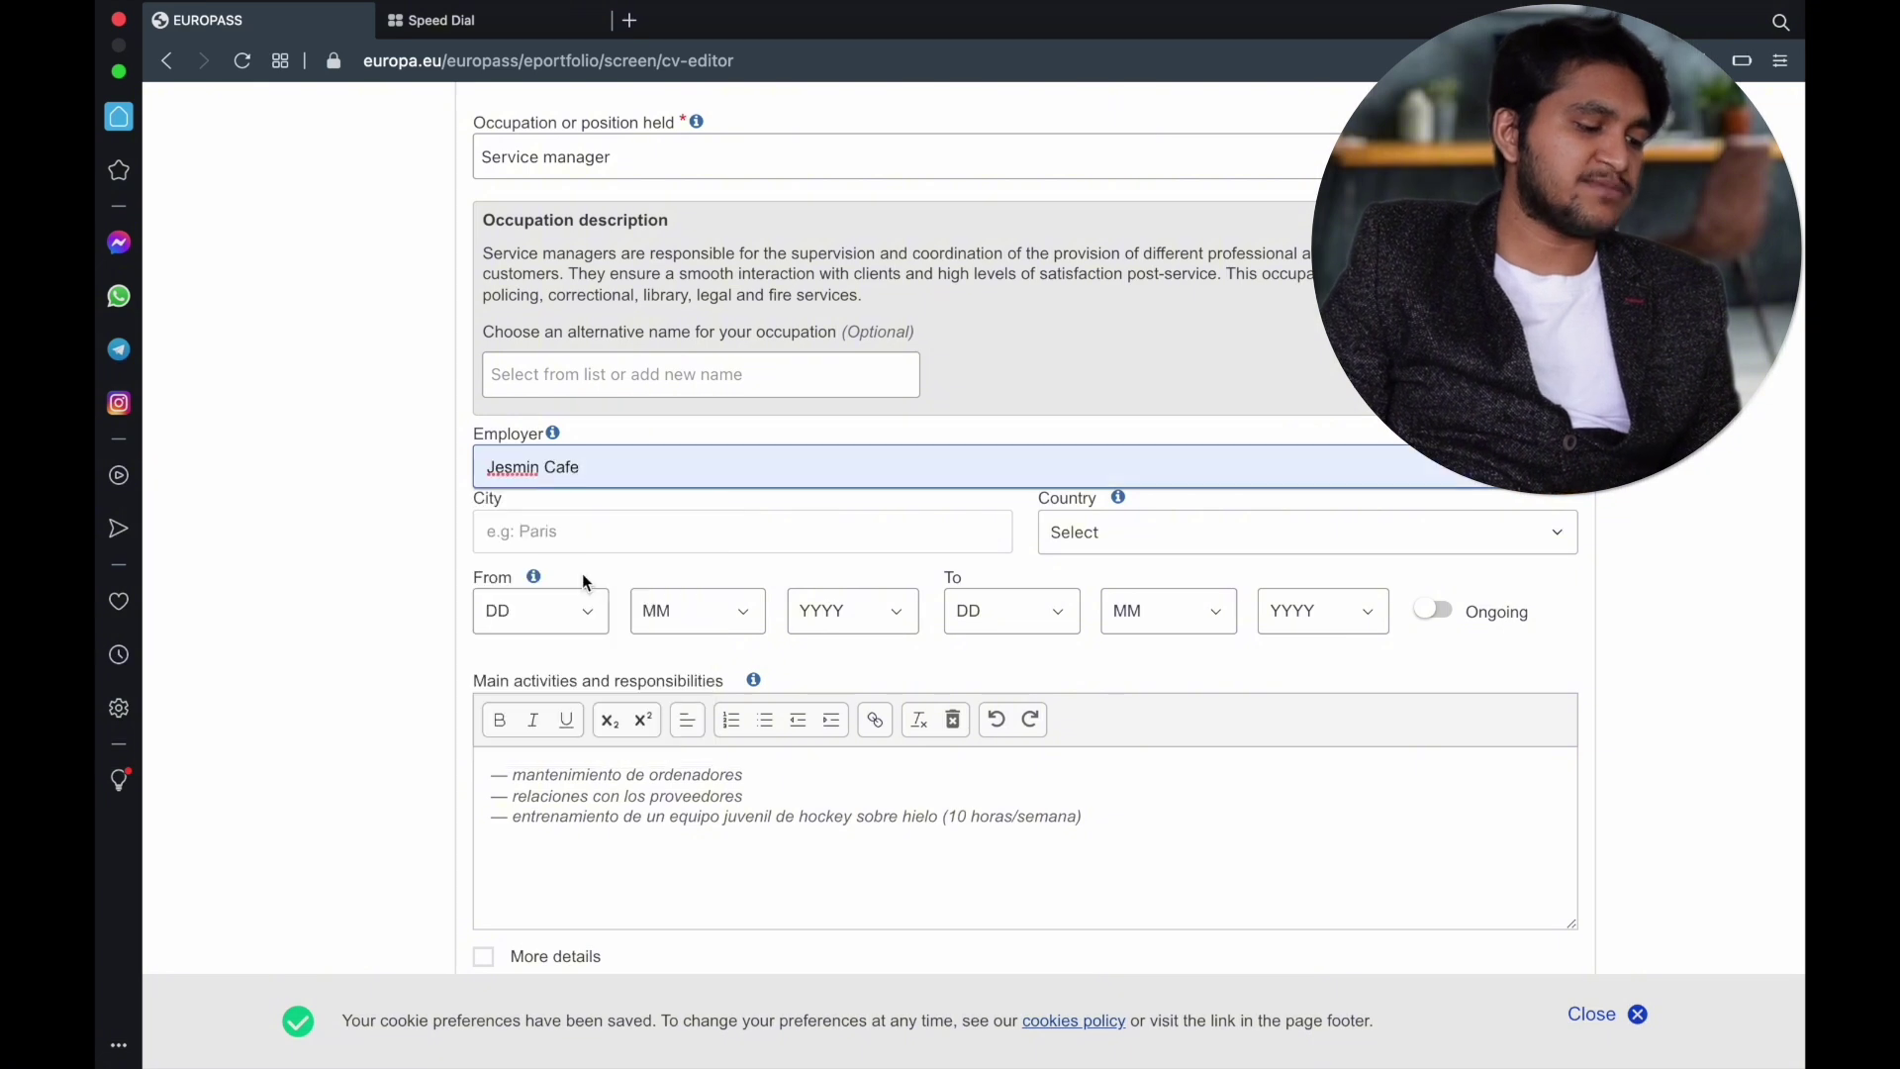
{"action": "scroll", "coordinate": [582, 573], "scroll_direction": "down", "scroll_amount": 1}
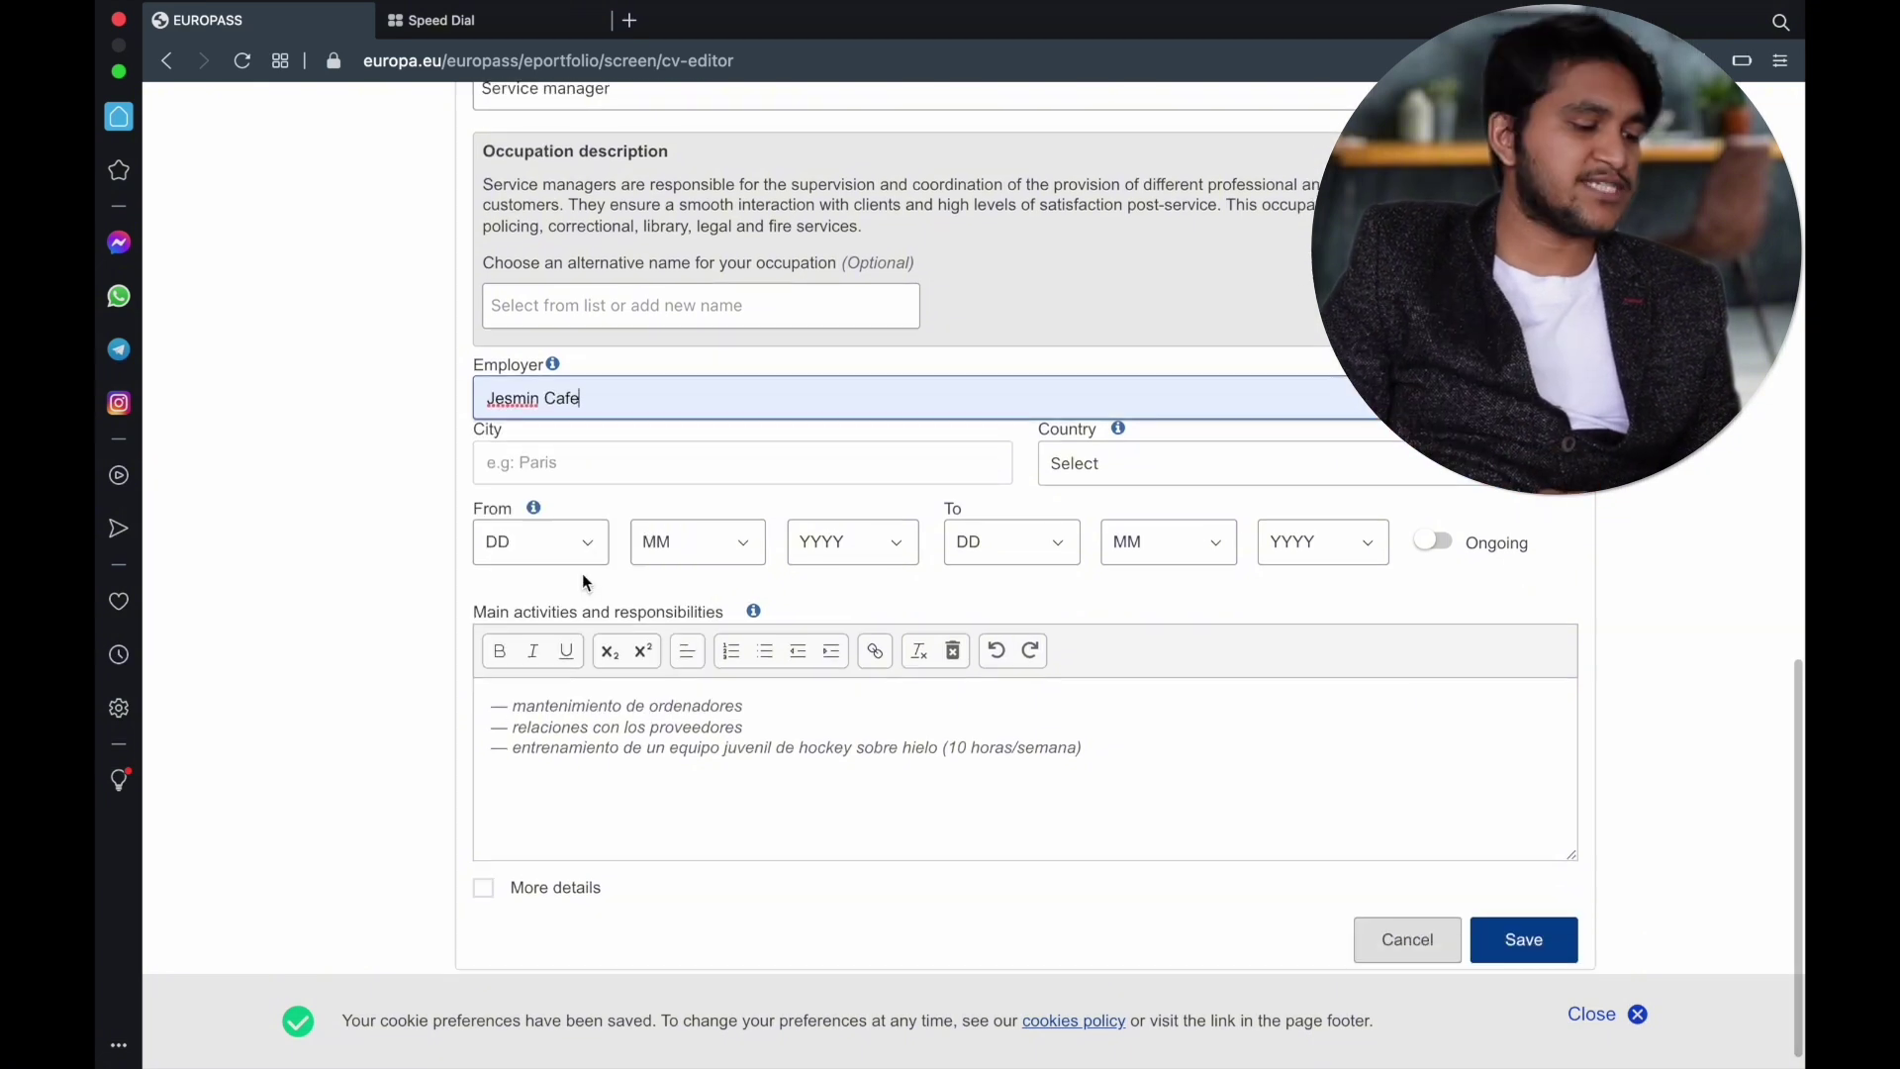
{"action": "left_click", "coordinate": [654, 471]}
{"action": "type", "text": "lisbon"}
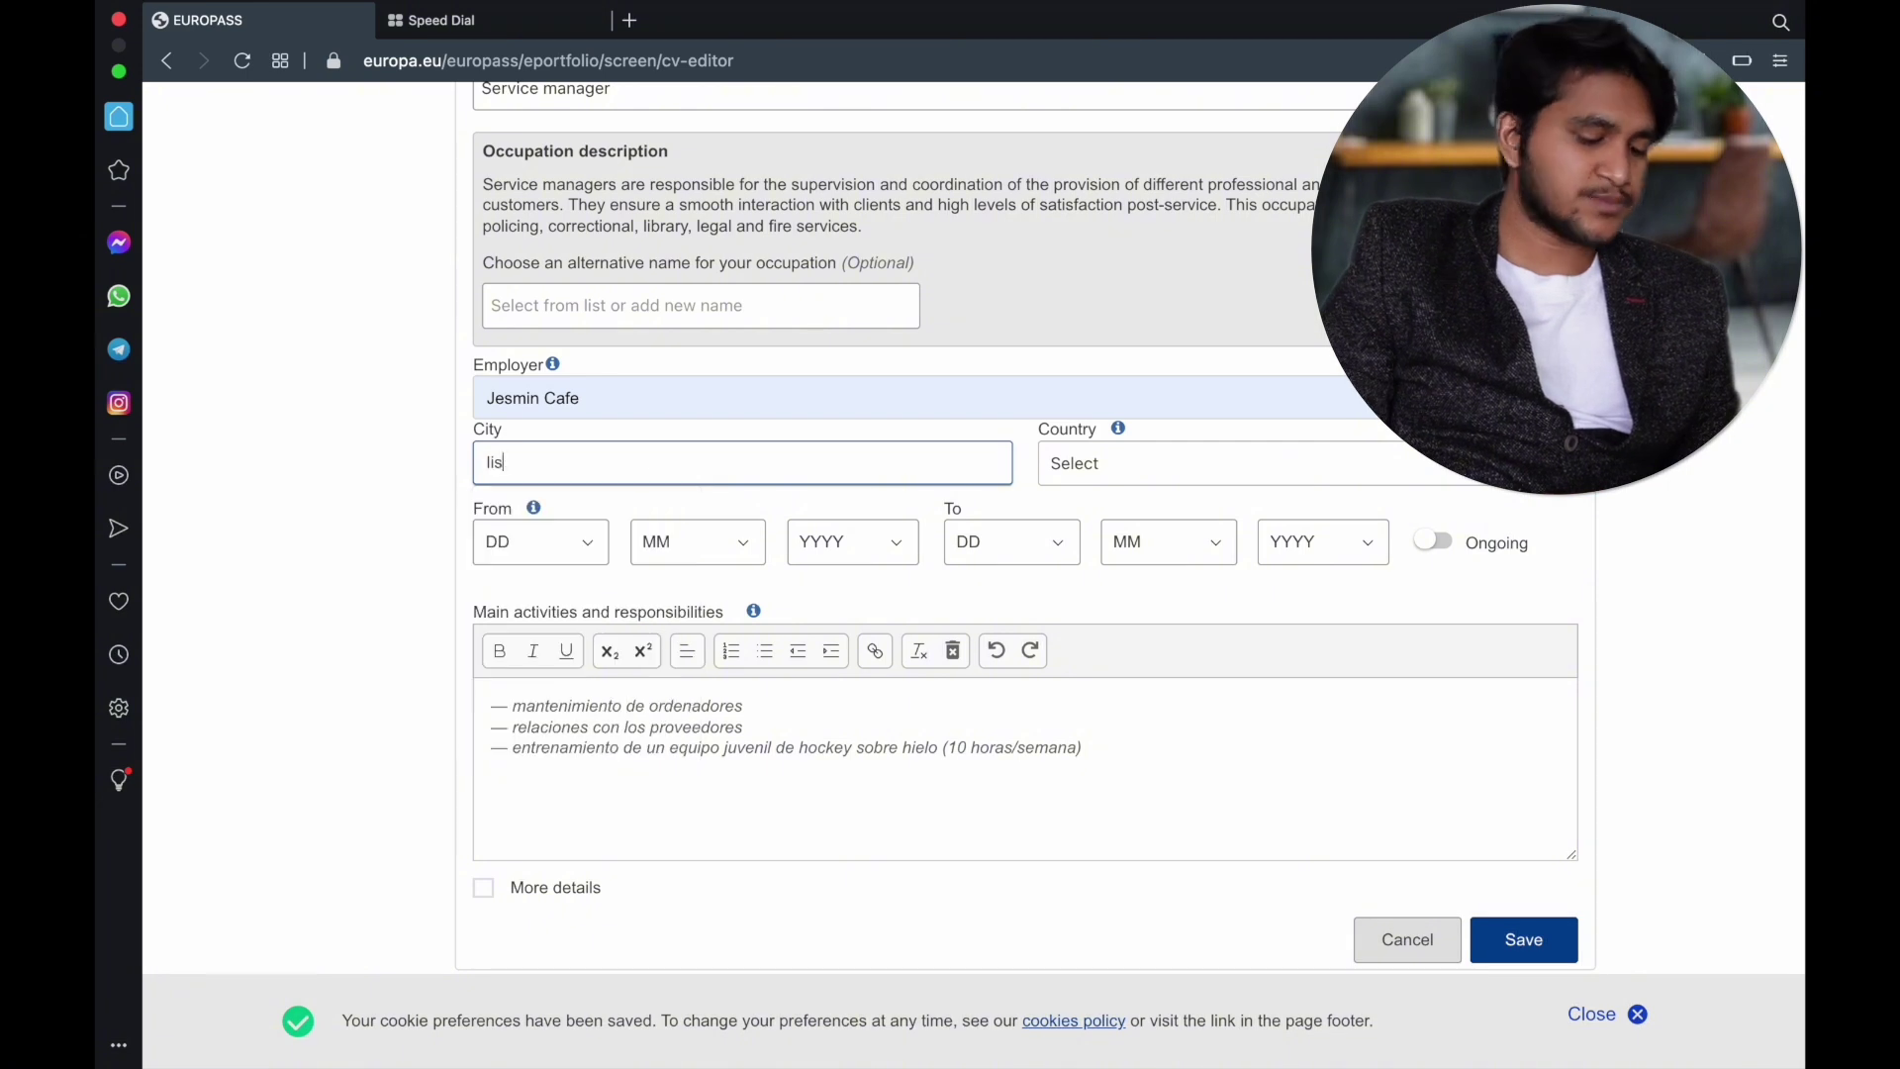
{"action": "key", "text": "Tab"}
{"action": "type", "text": "port"}
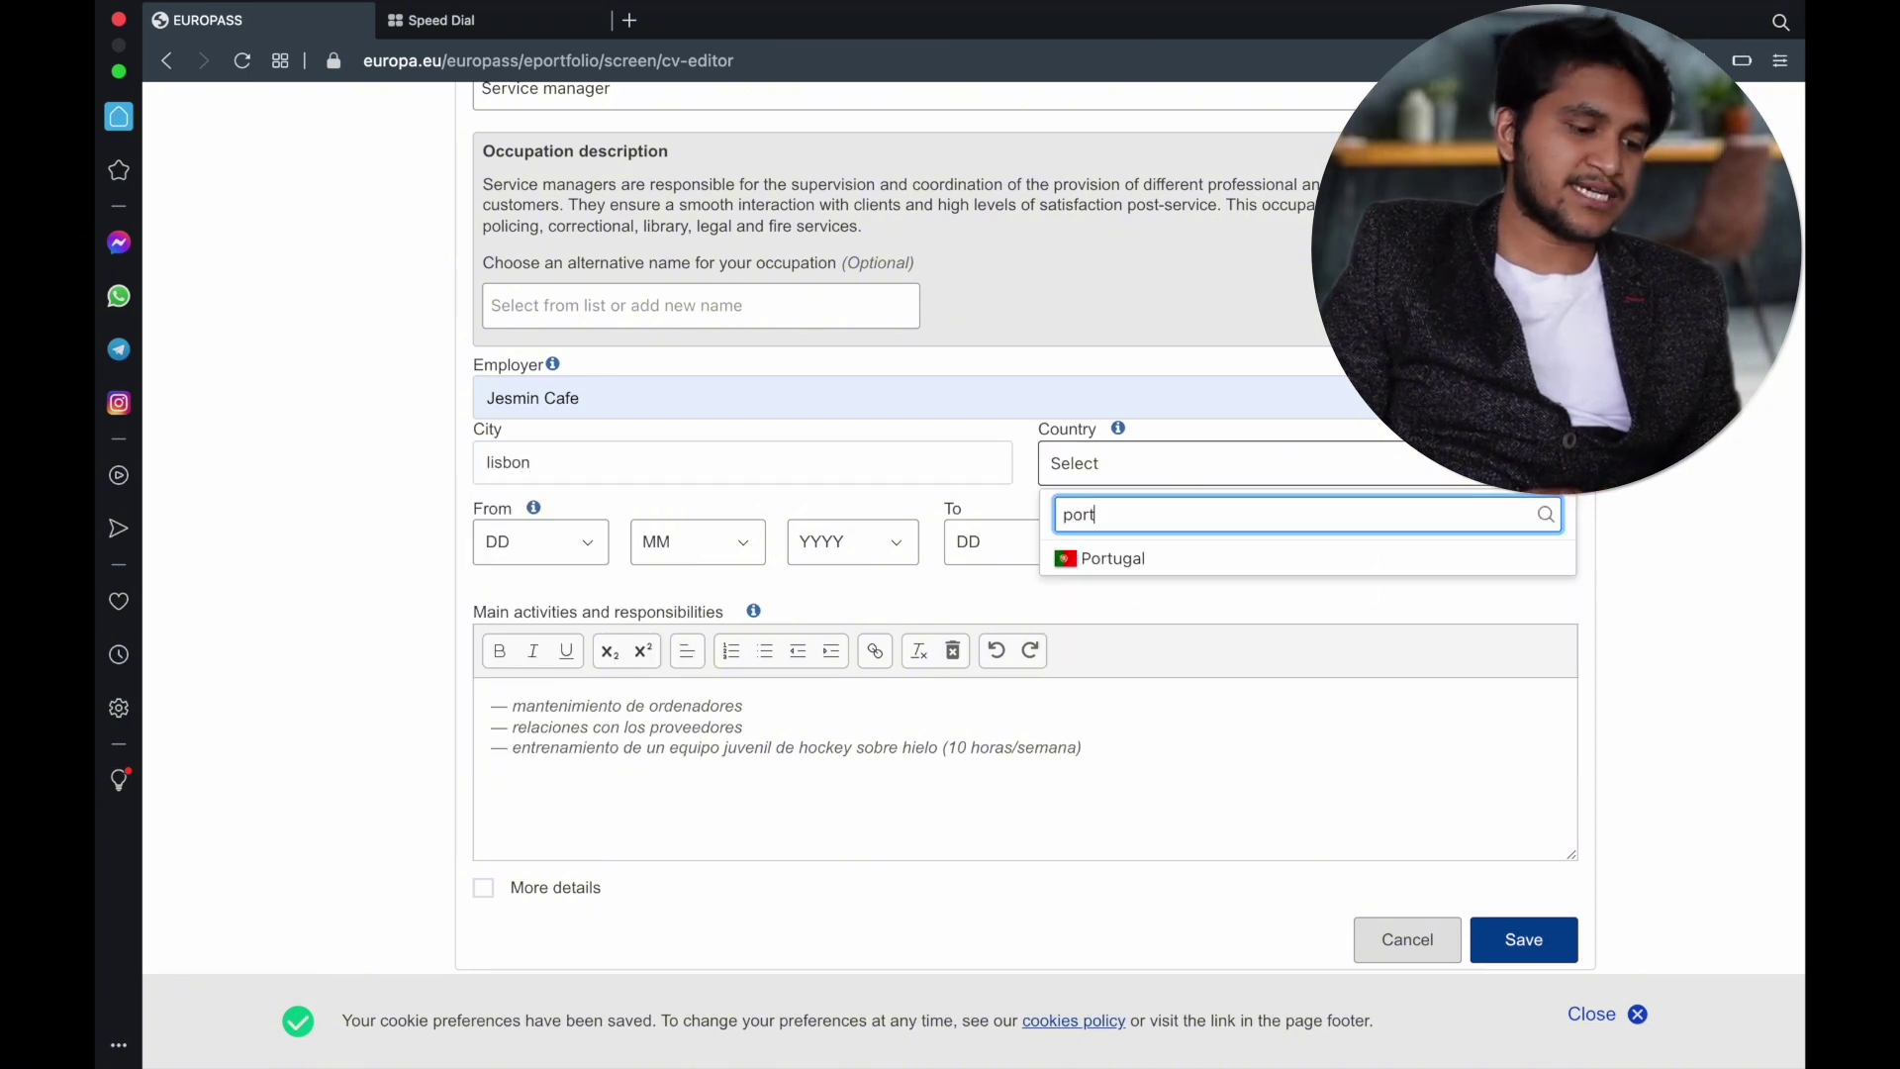
{"action": "left_click", "coordinate": [1185, 560]}
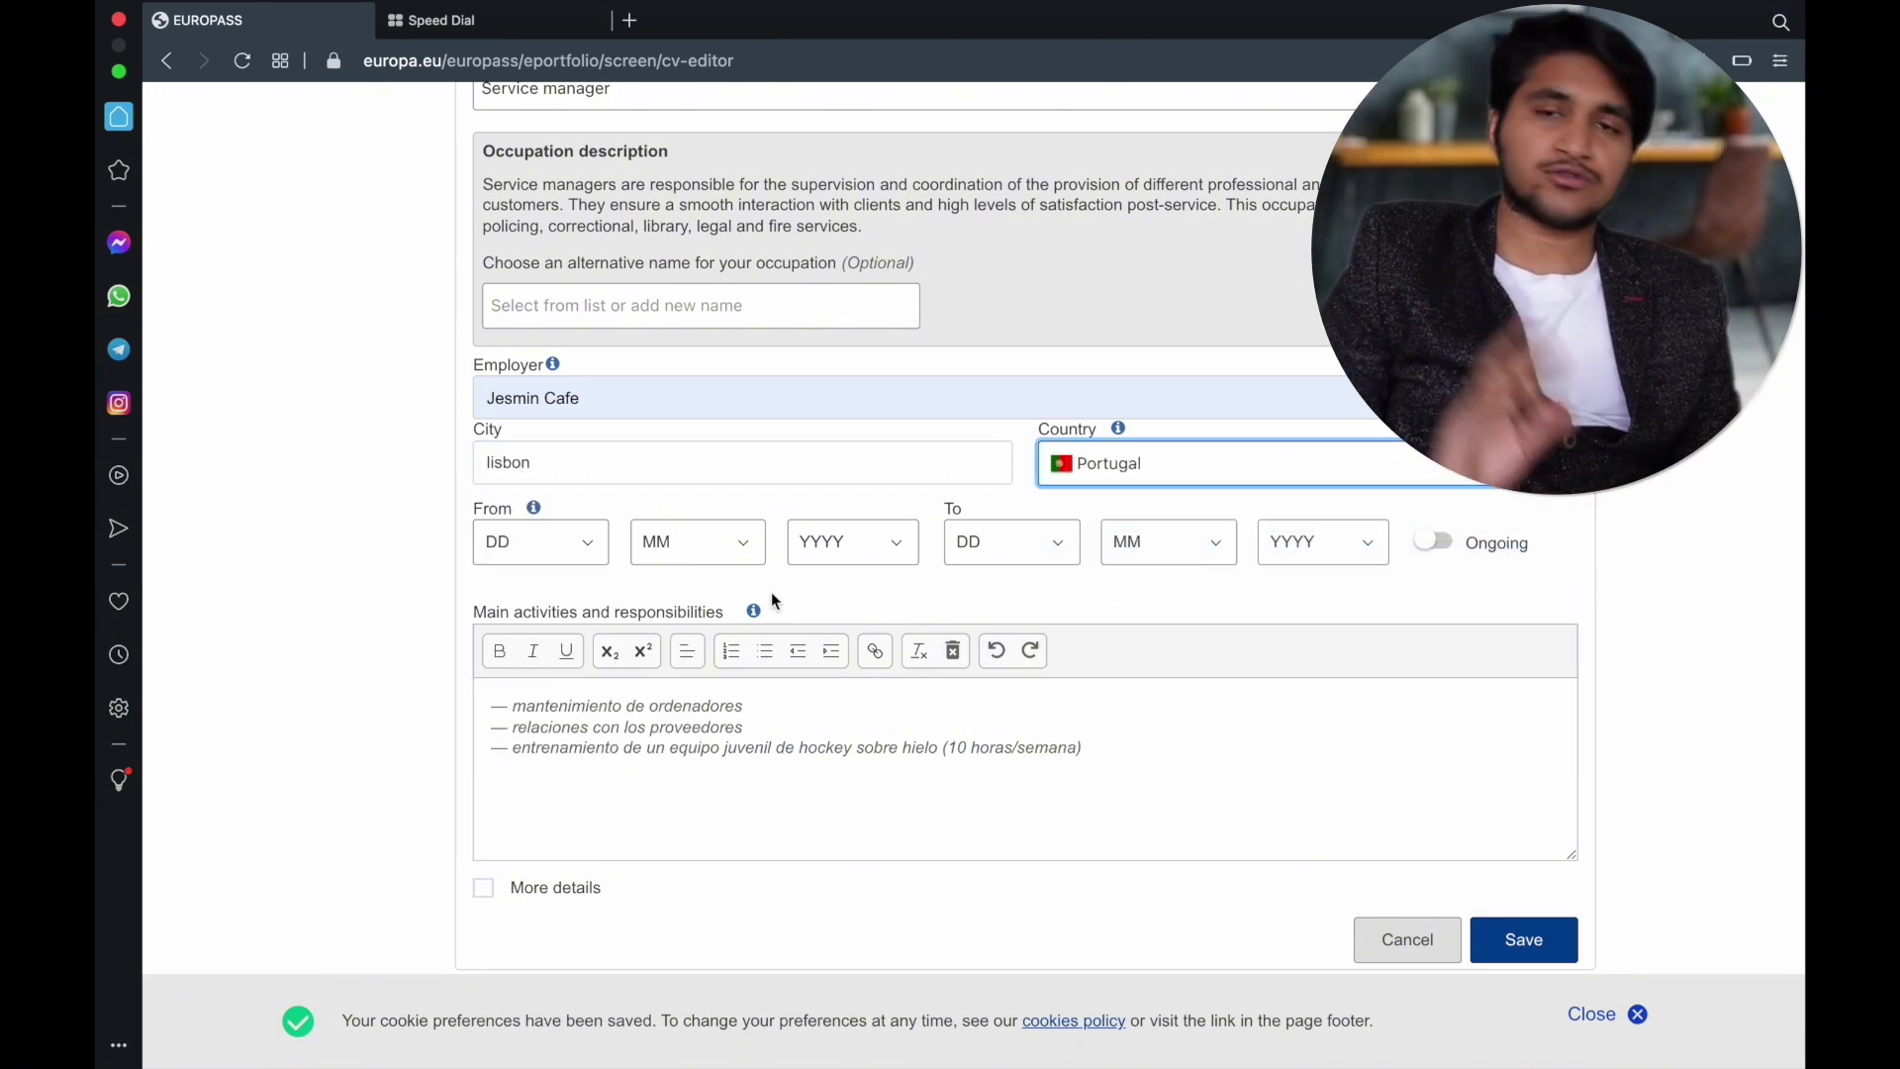
Set the start date of the work experience to day 1, month 1, year 2022.
{"action": "left_click", "coordinate": [578, 547]}
{"action": "left_click", "coordinate": [586, 571]}
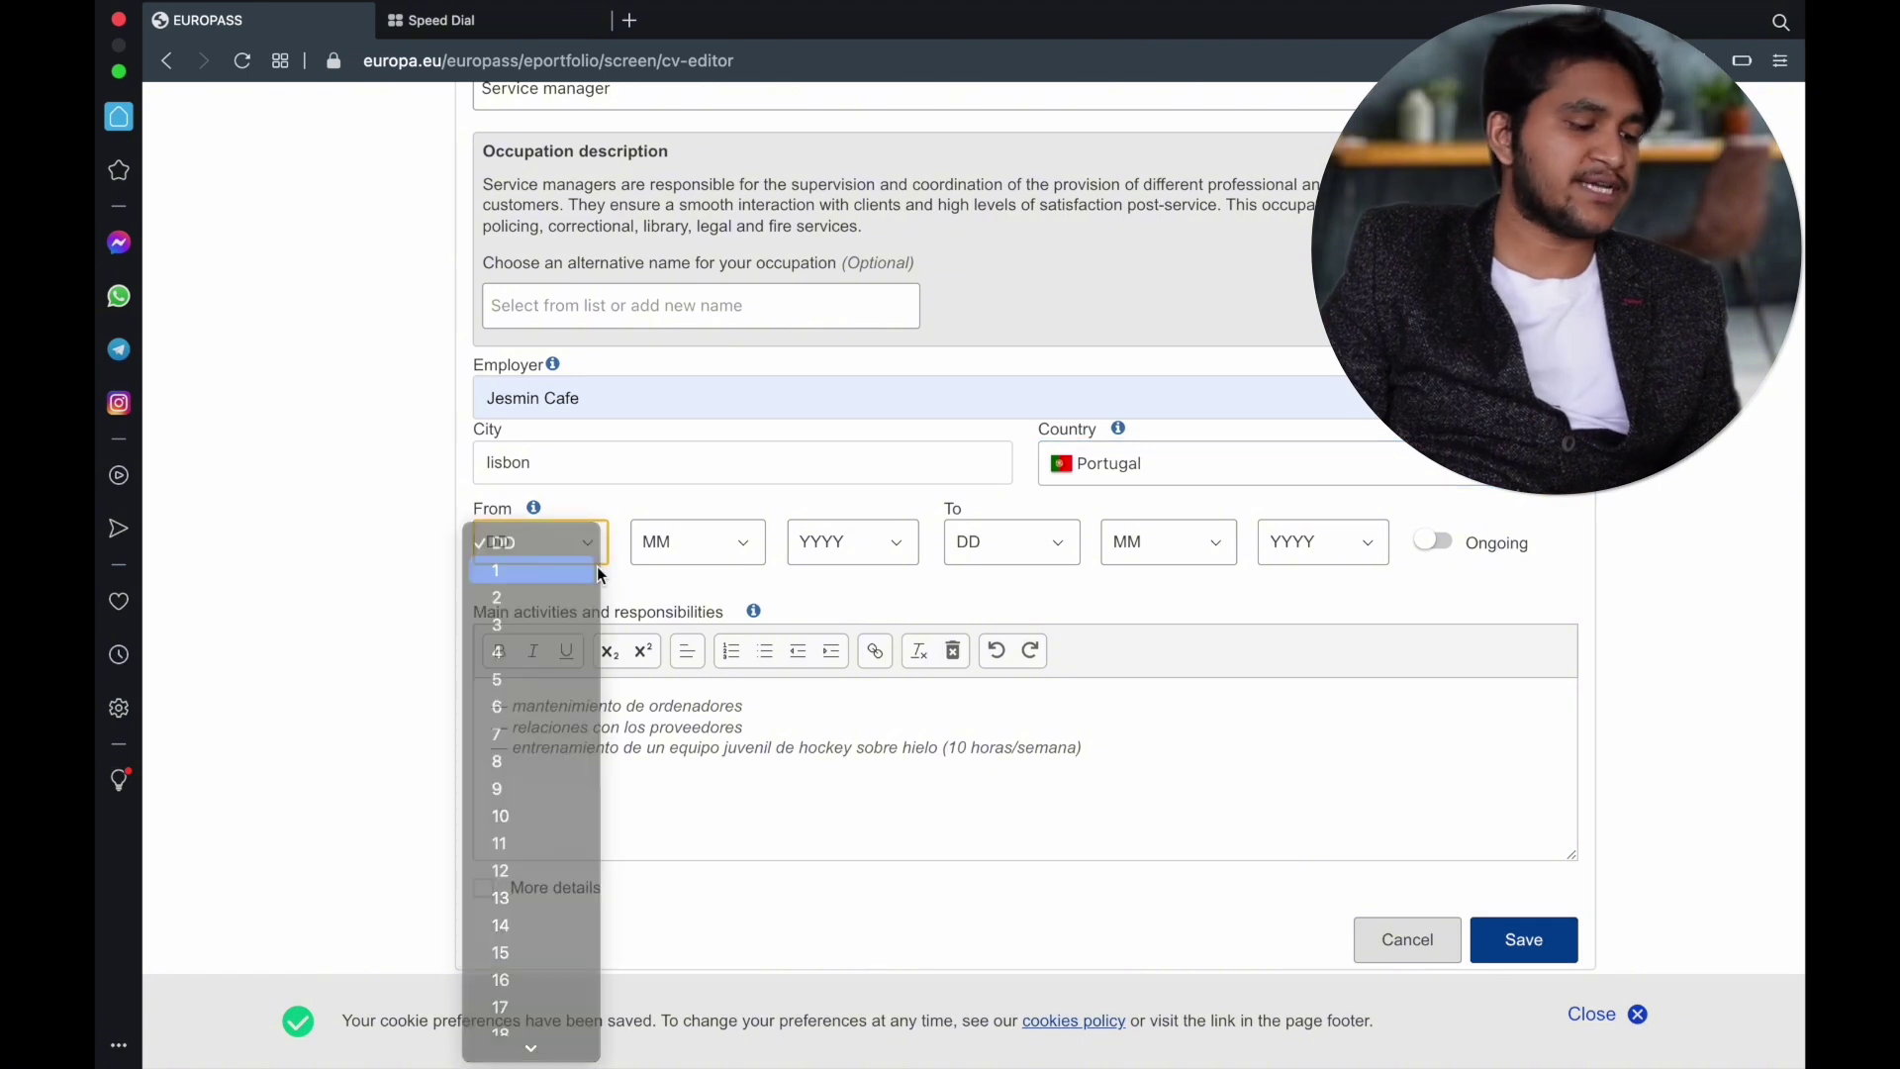
{"action": "left_click", "coordinate": [737, 544]}
{"action": "left_click", "coordinate": [693, 571]}
{"action": "left_click", "coordinate": [901, 549]}
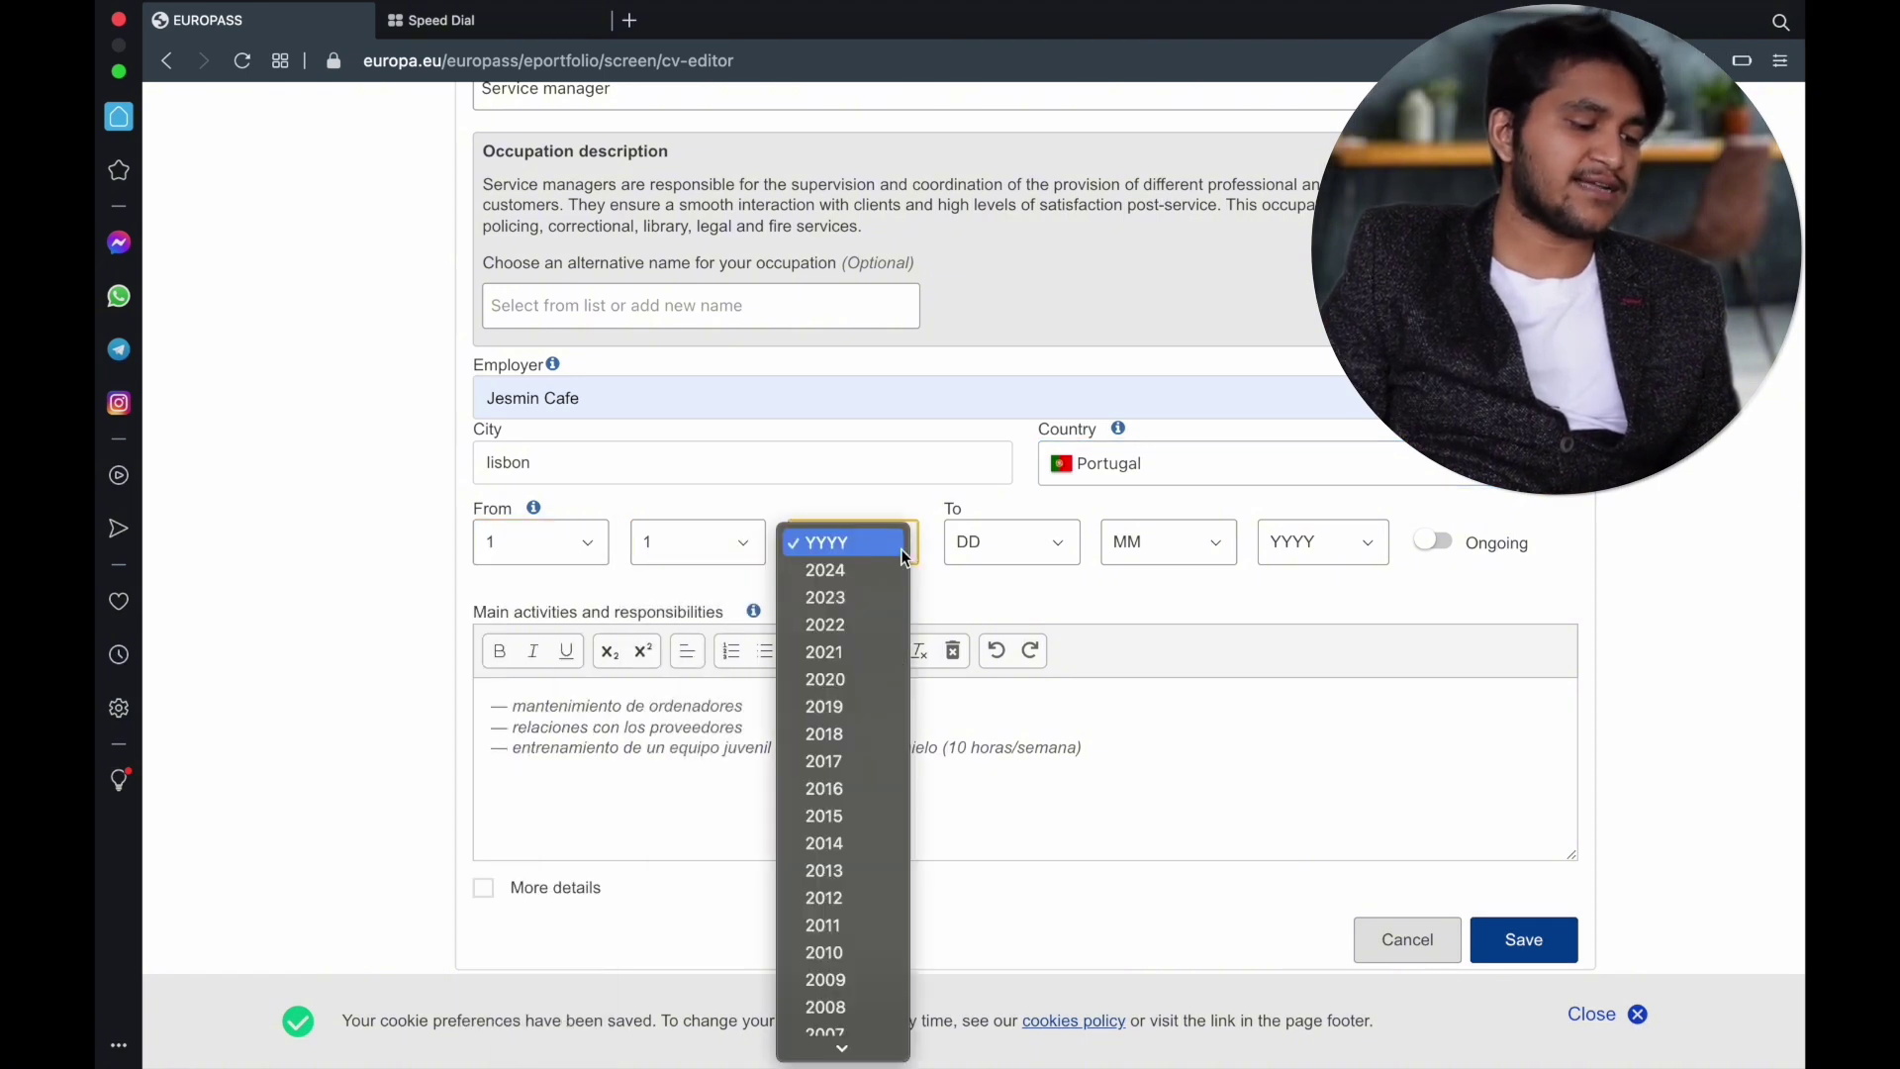
{"action": "left_click", "coordinate": [839, 623]}
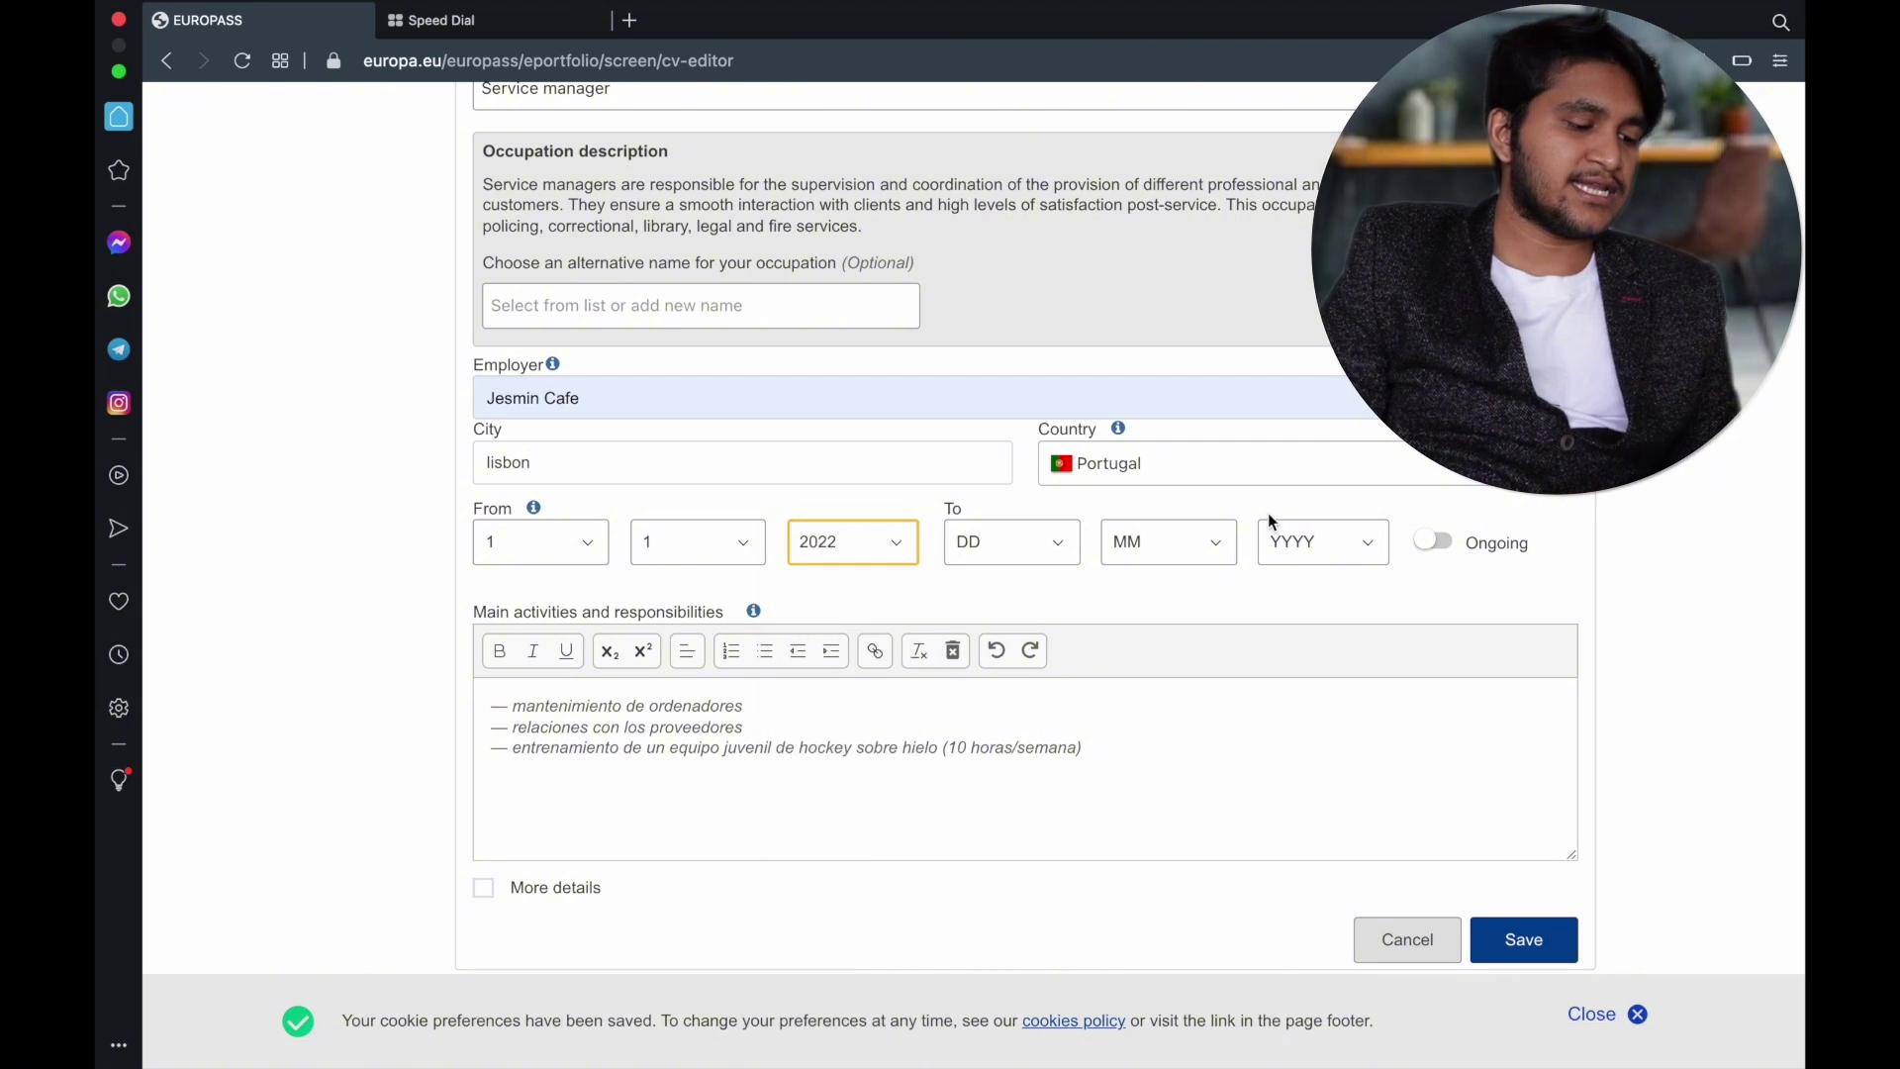
Set the end date of the work experience to day 1, month 1, year 2023.
{"action": "left_click", "coordinate": [1063, 547]}
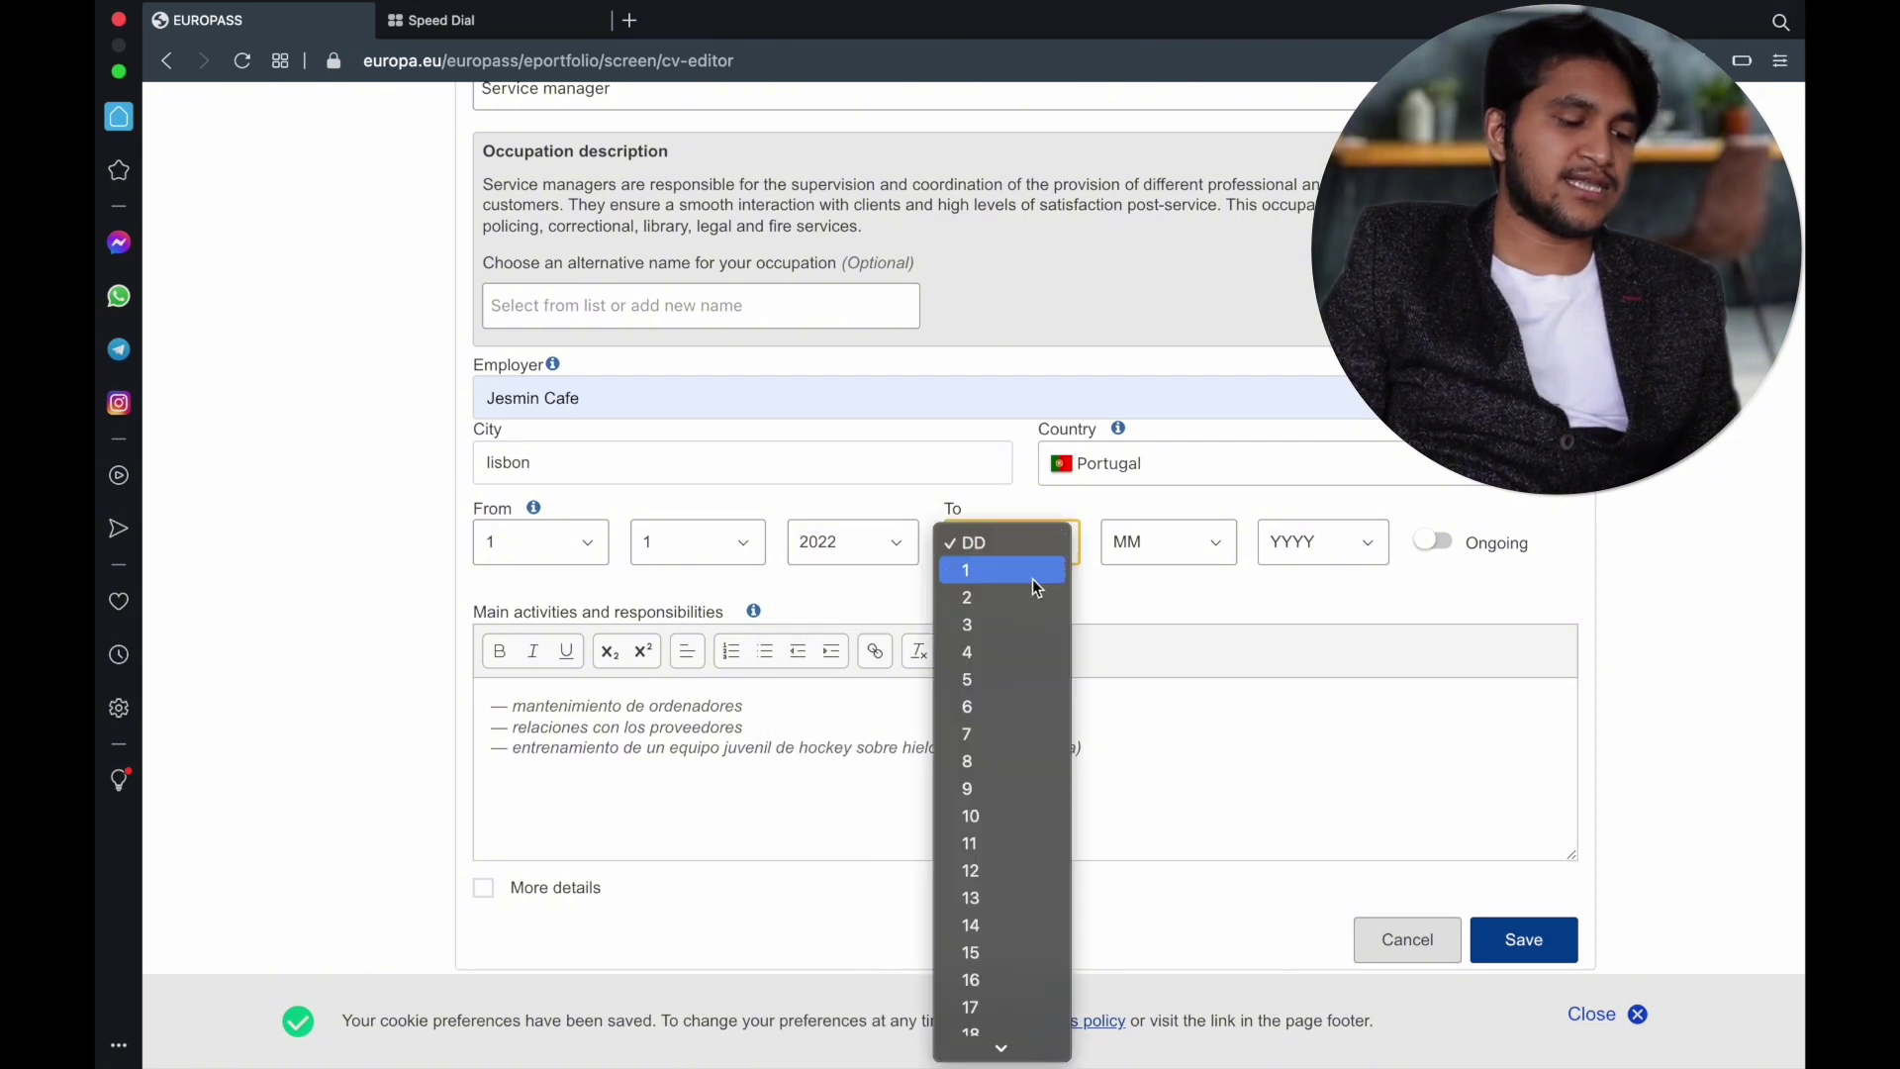
{"action": "left_click", "coordinate": [1031, 578]}
{"action": "left_click", "coordinate": [1053, 535]}
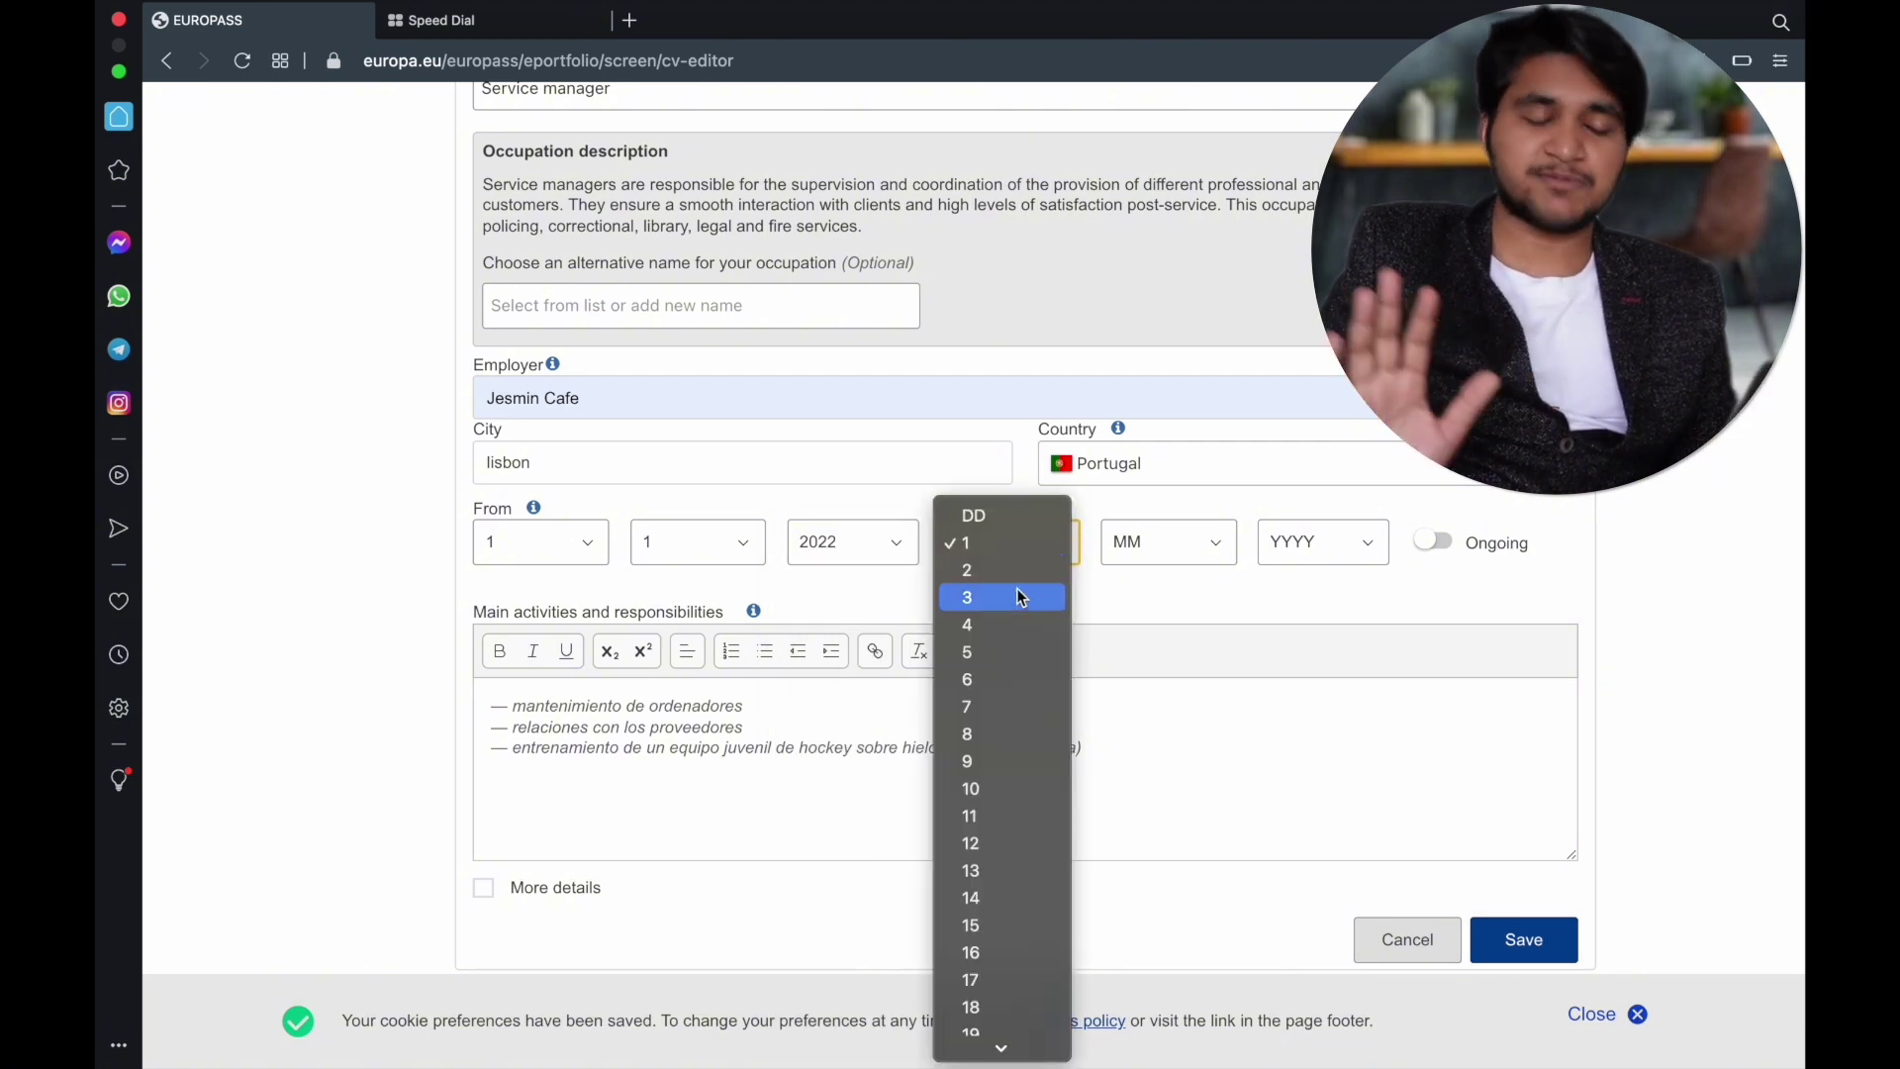
{"action": "left_click", "coordinate": [1166, 538]}
{"action": "left_click", "coordinate": [1055, 551]}
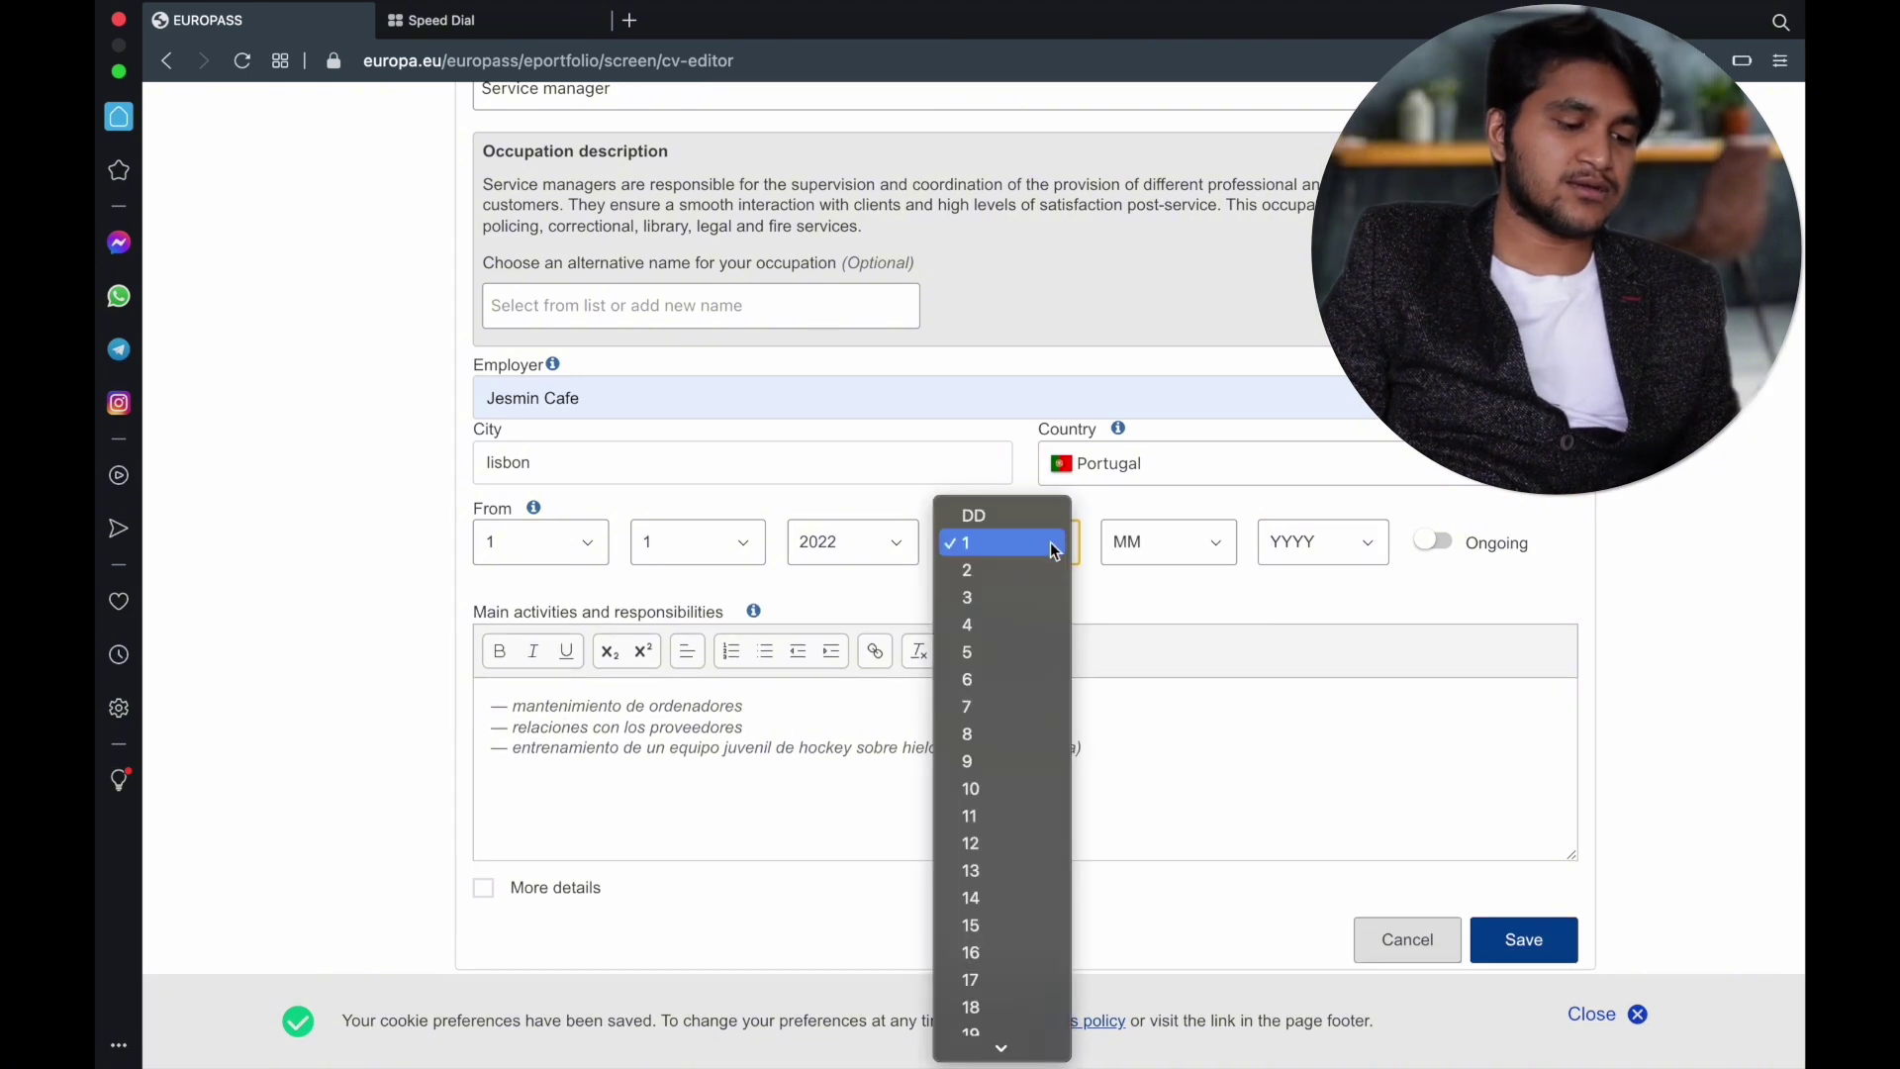
{"action": "left_click", "coordinate": [1167, 537]}
{"action": "left_click", "coordinate": [1213, 546]}
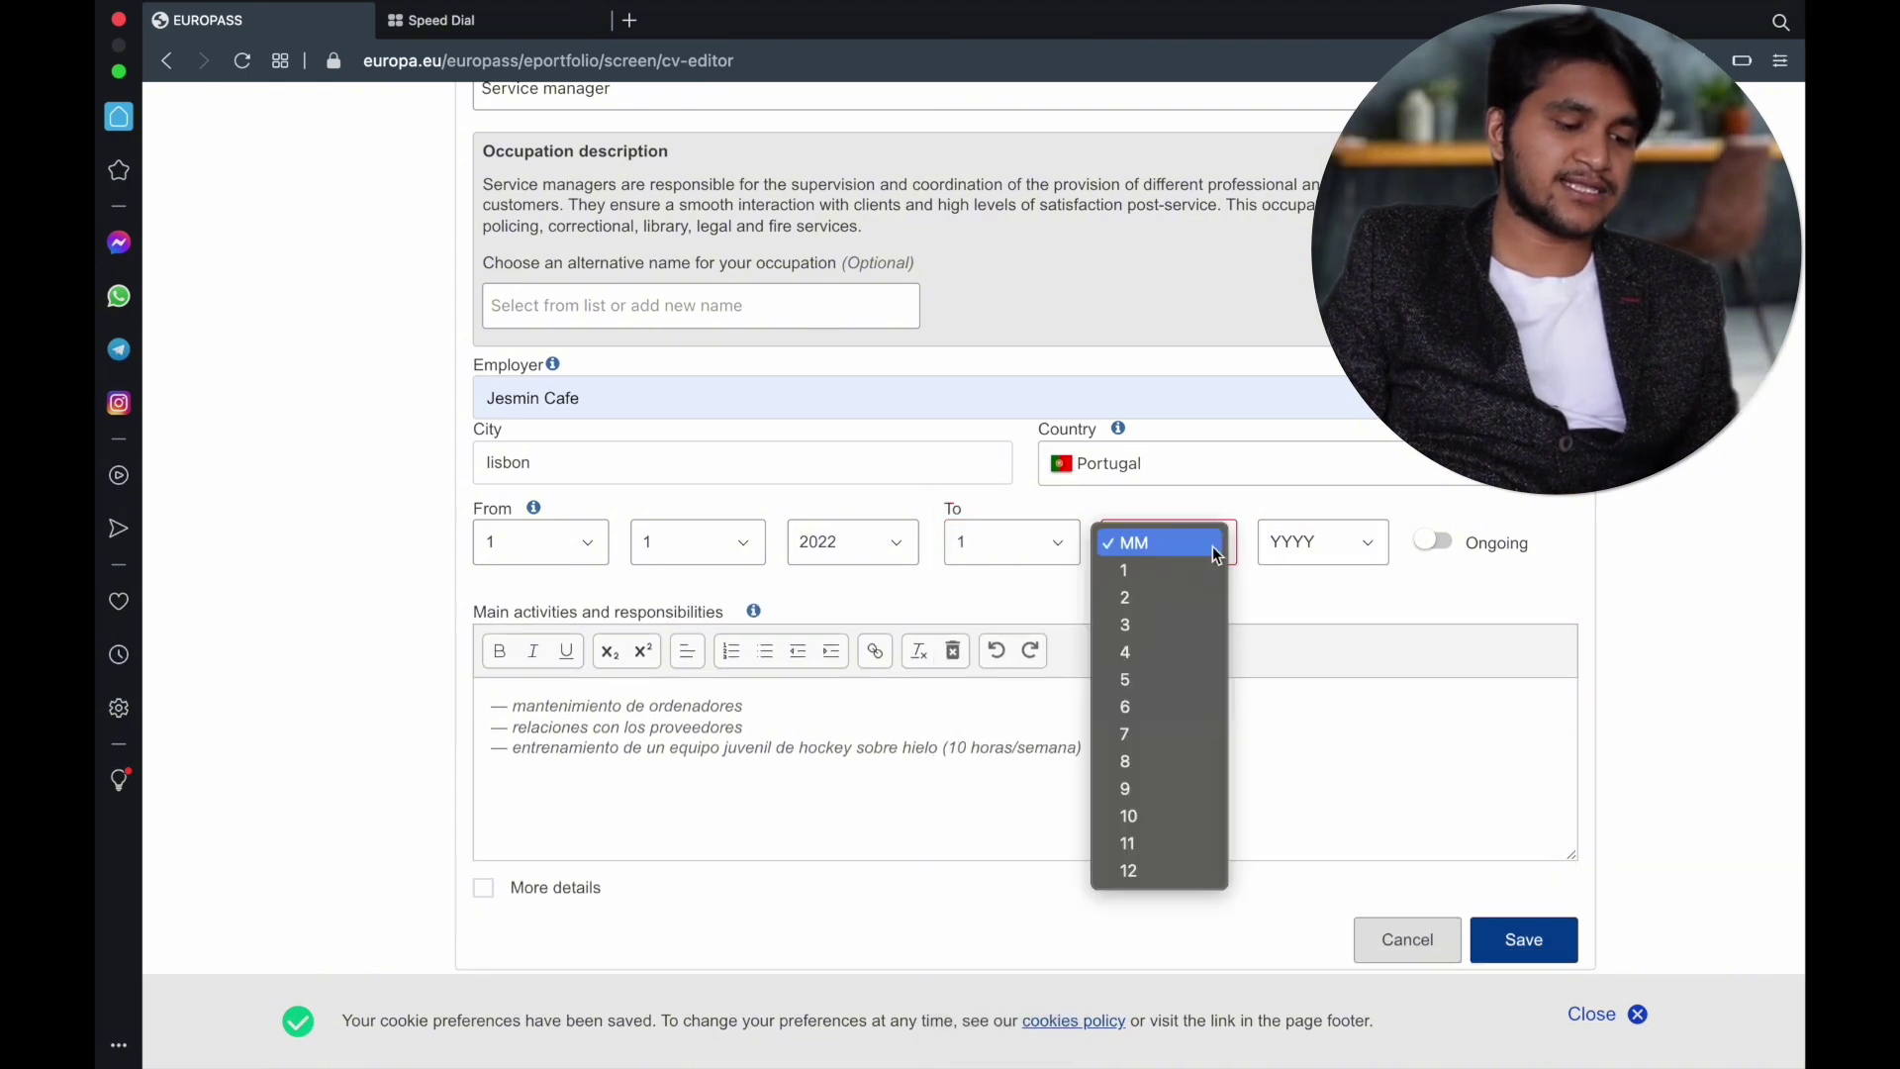
{"action": "left_click", "coordinate": [1178, 571]}
{"action": "left_click", "coordinate": [1367, 541]}
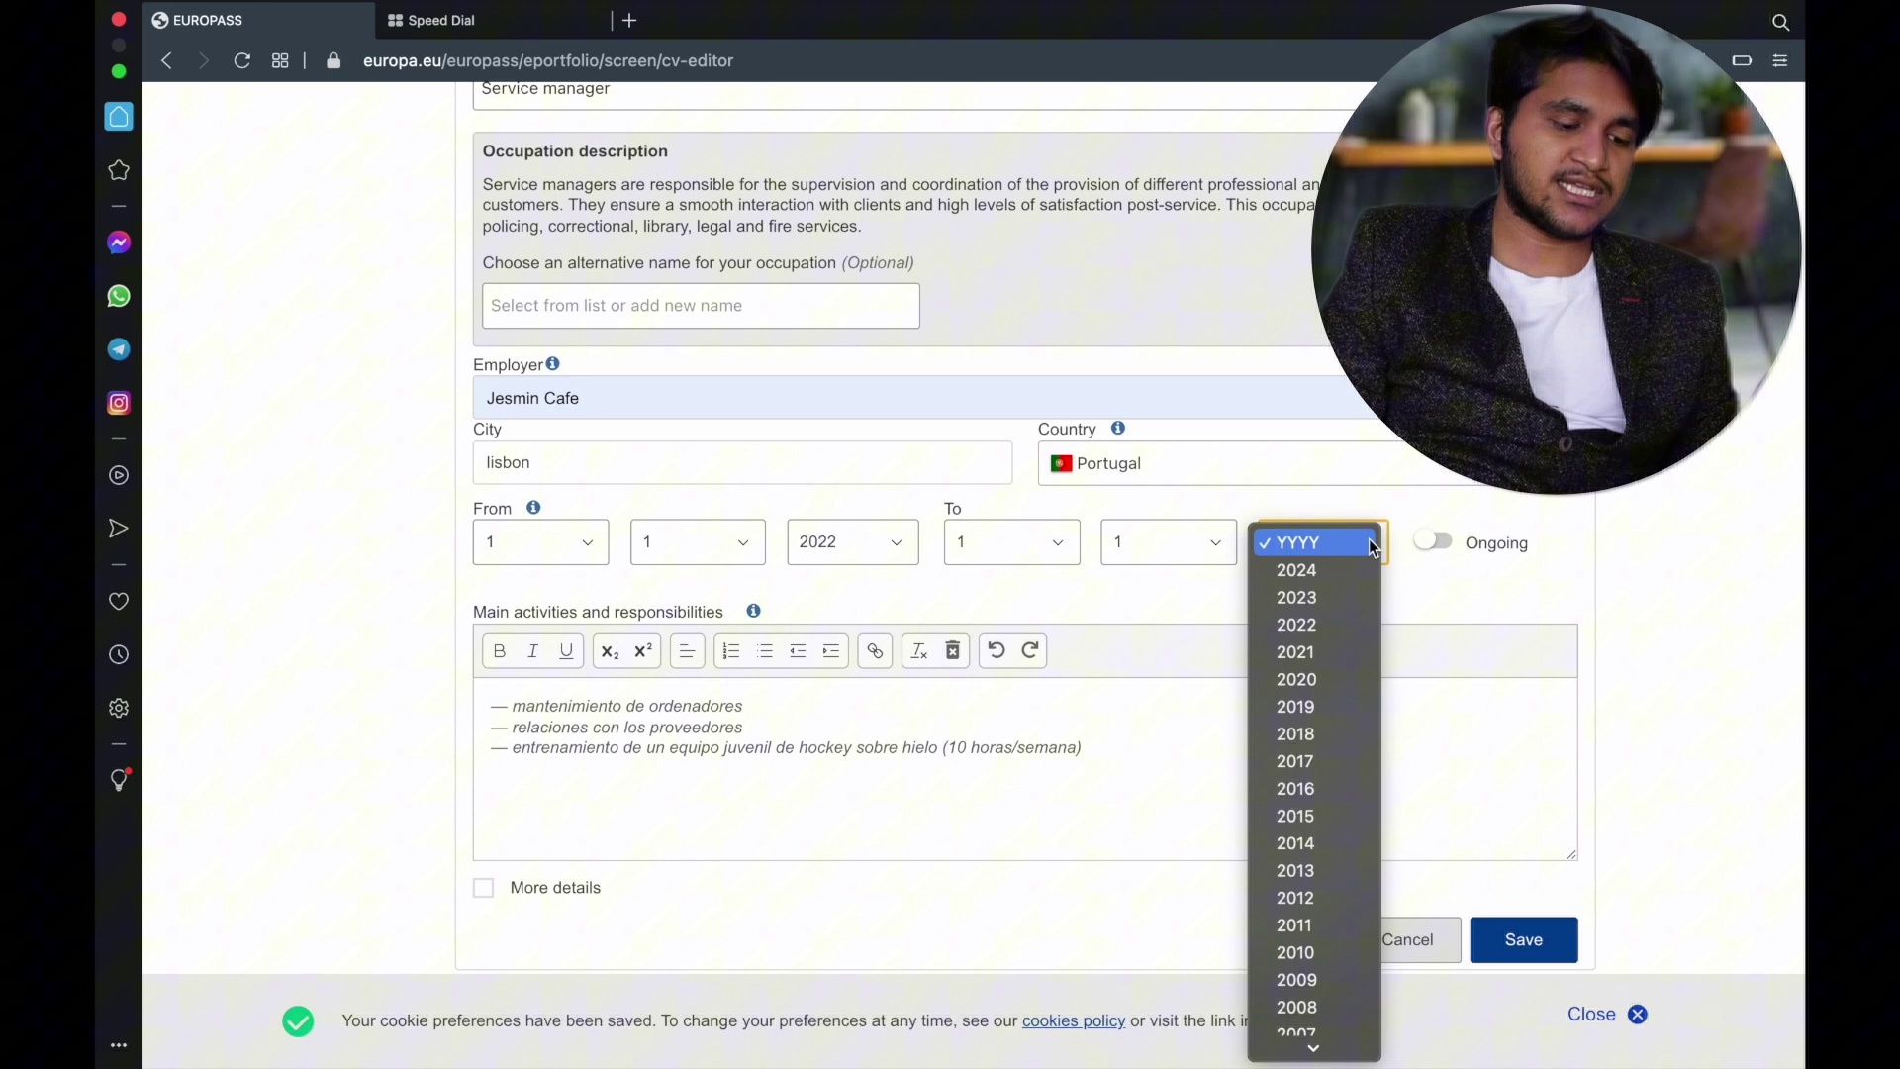
{"action": "left_click", "coordinate": [1326, 595]}
Replace the sample responsibilities text with a kitchen duties description beginning "It was the most busiest Restaurant and Cafe in our City.".
{"action": "left_click", "coordinate": [970, 802]}
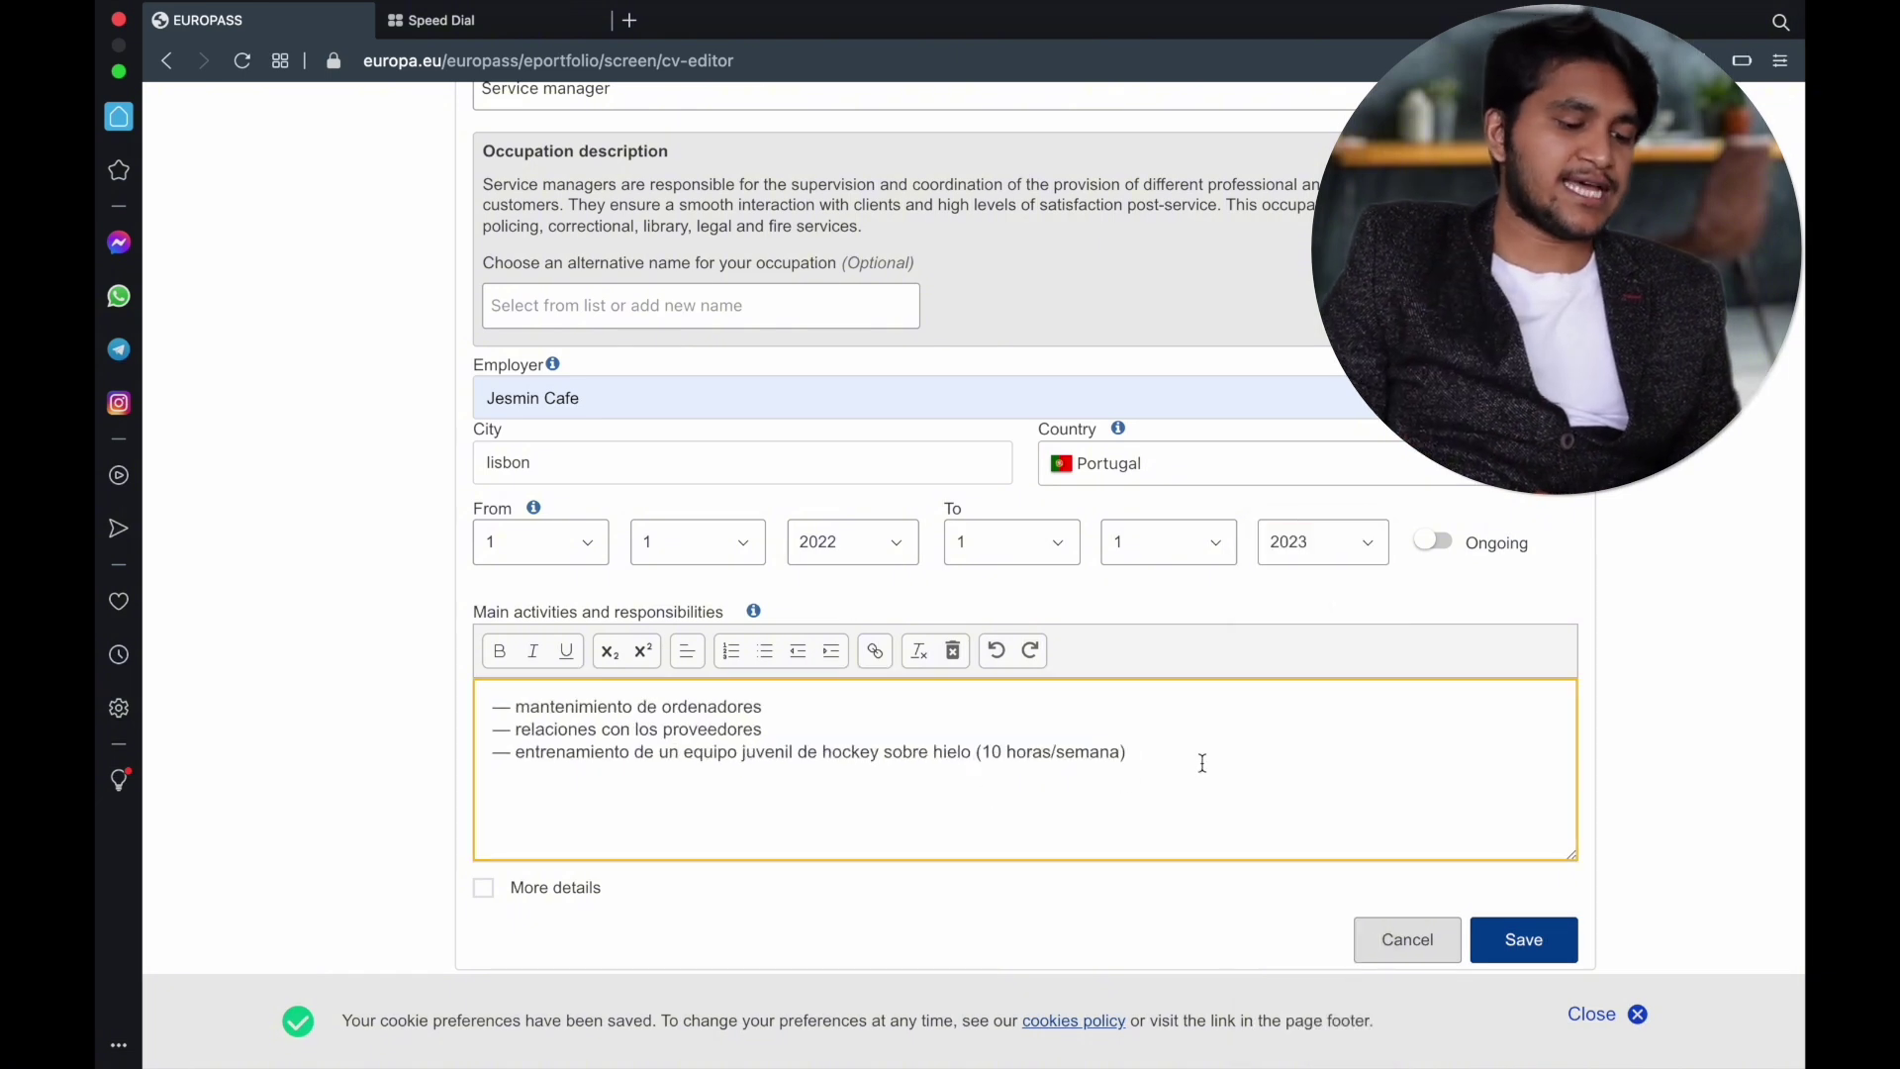
{"action": "key", "text": "ctrl+a"}
{"action": "key", "text": "BackSpace"}
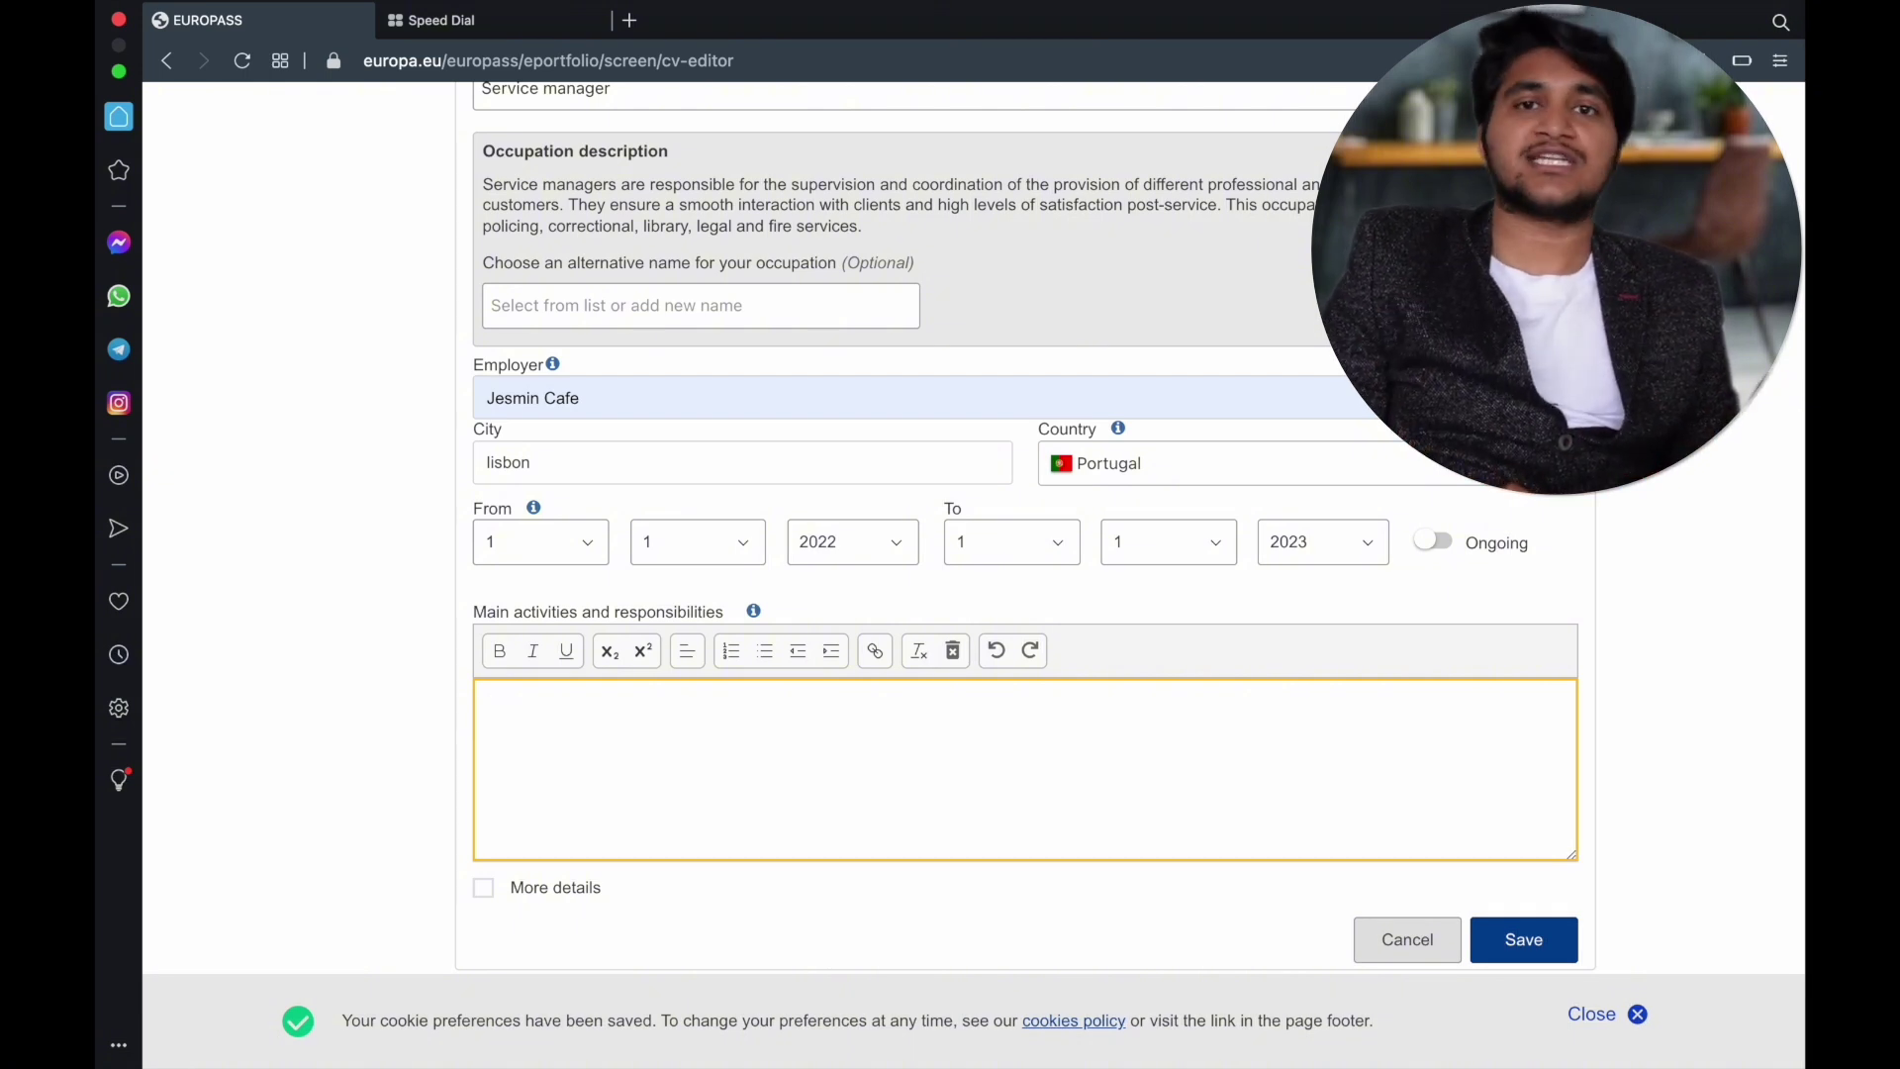
{"action": "type", "text": "It was the most busiest Restaurant and Cafe in our City. My main job was assisting the chef and making Drinks. • Completed daily cleaning and restocking checklists to support Kitchen operators. • Advised senior staff of stock and product shortages. • Assisted chefs by preparing simple salads, sandwiches, and sides • Washed and put away cookware, utensils, and dishes. • Observed customer requests concerning allergens and dietaryr equirements • Prepared vegetables before service times, washing, peeling and chopping varieties used in dishes. • Minimized risk of contamination with regular cleaning in refrigerated,frozen, and dry storage spaces. • Removed waste and inadequate food items regularly to keep work spaces neat and clean. • Maintained cleanliness and organization of Kitchen stations and storage areas. • Prepared dishes for up to (Number) guests at catering events or during high-volume shifts."}
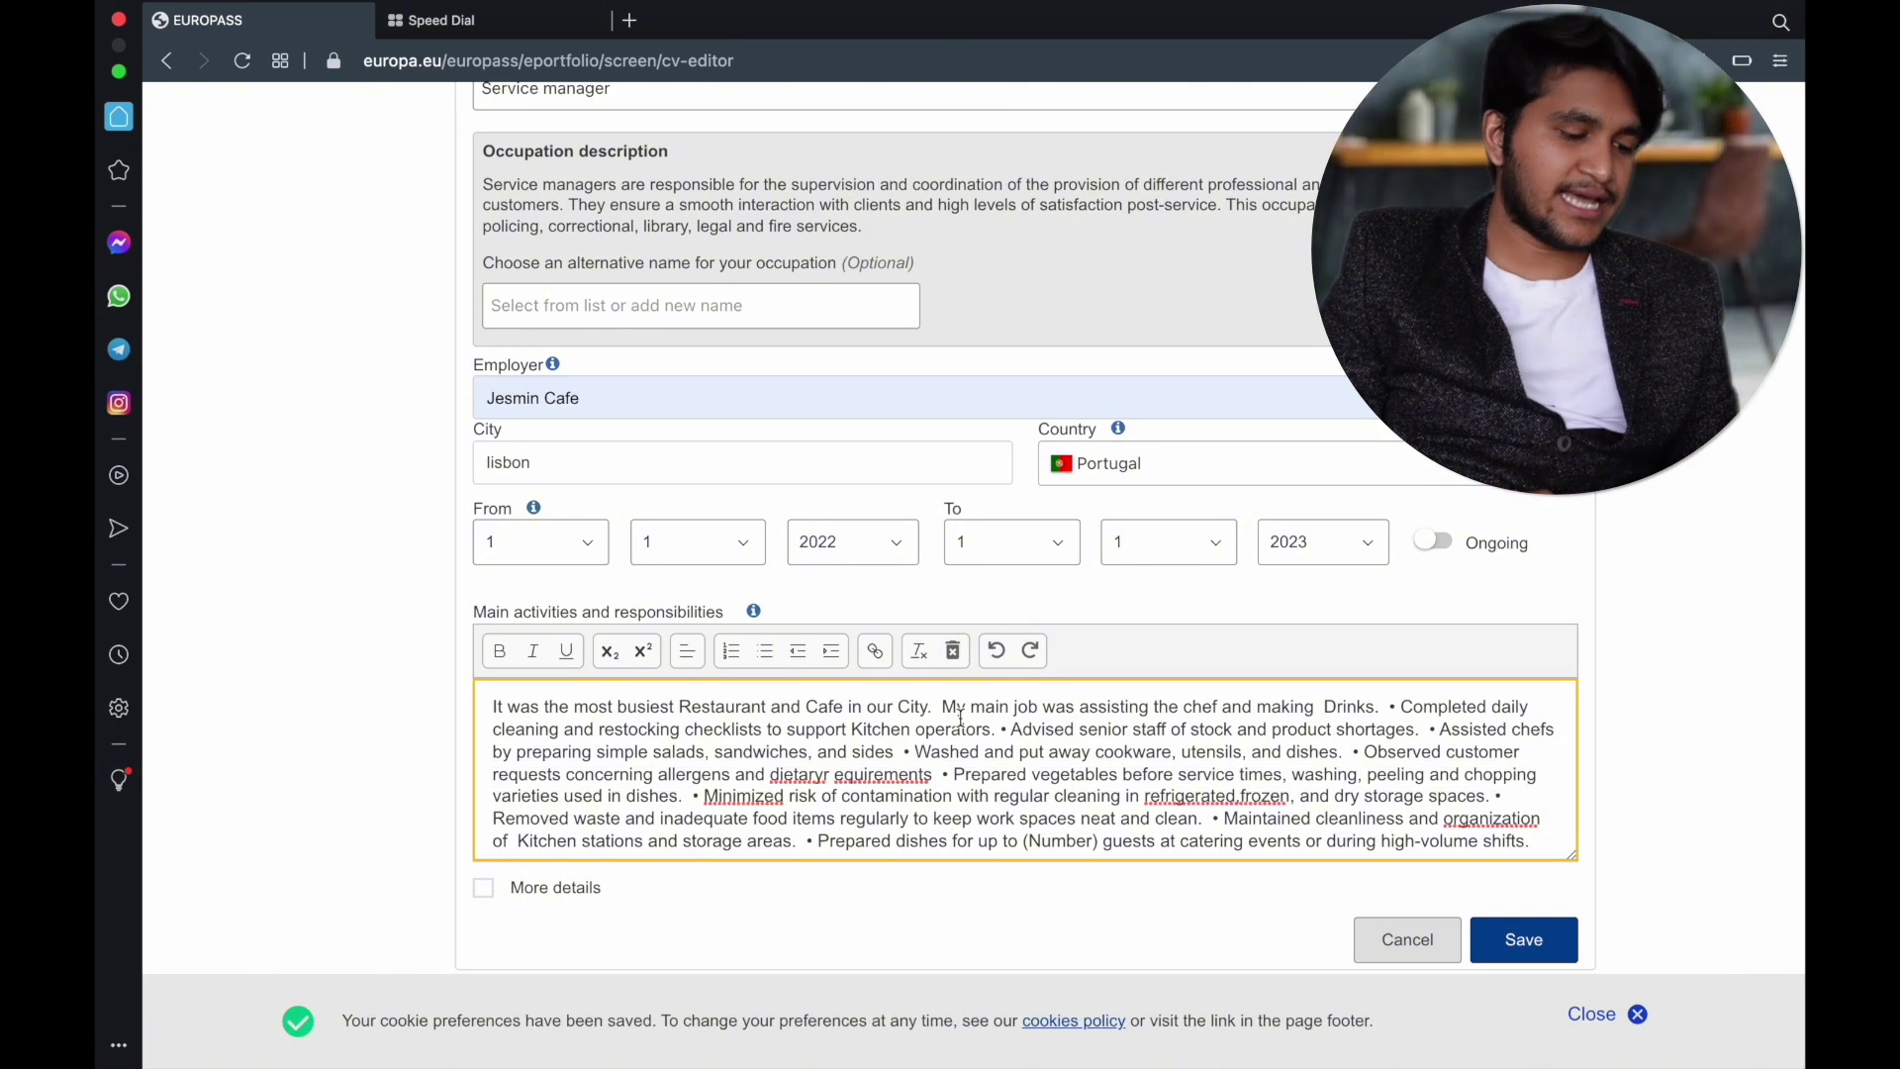
Break the responsibilities text into separate lines so that each bulleted duty starts on its own line.
{"action": "left_click", "coordinate": [1390, 708]}
{"action": "key", "text": "Return"}
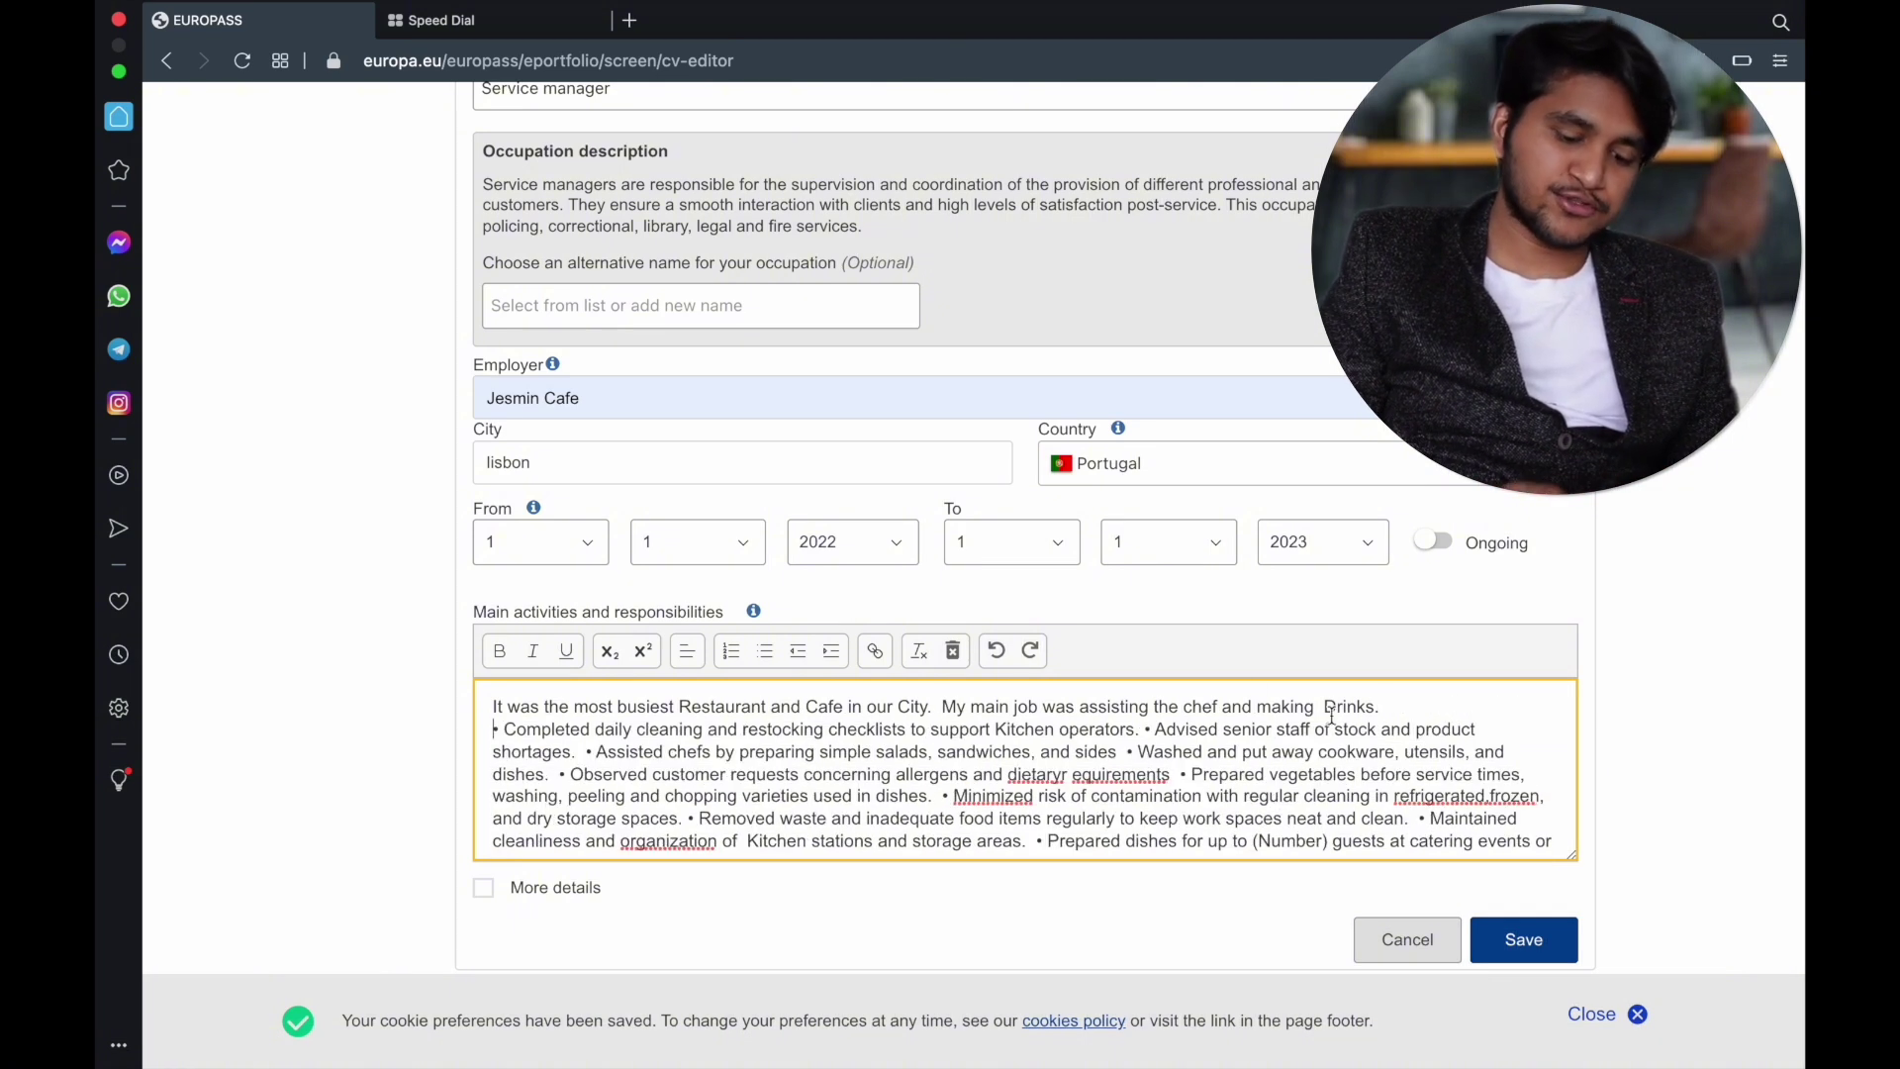
{"action": "left_click", "coordinate": [1140, 730]}
{"action": "key", "text": "Return"}
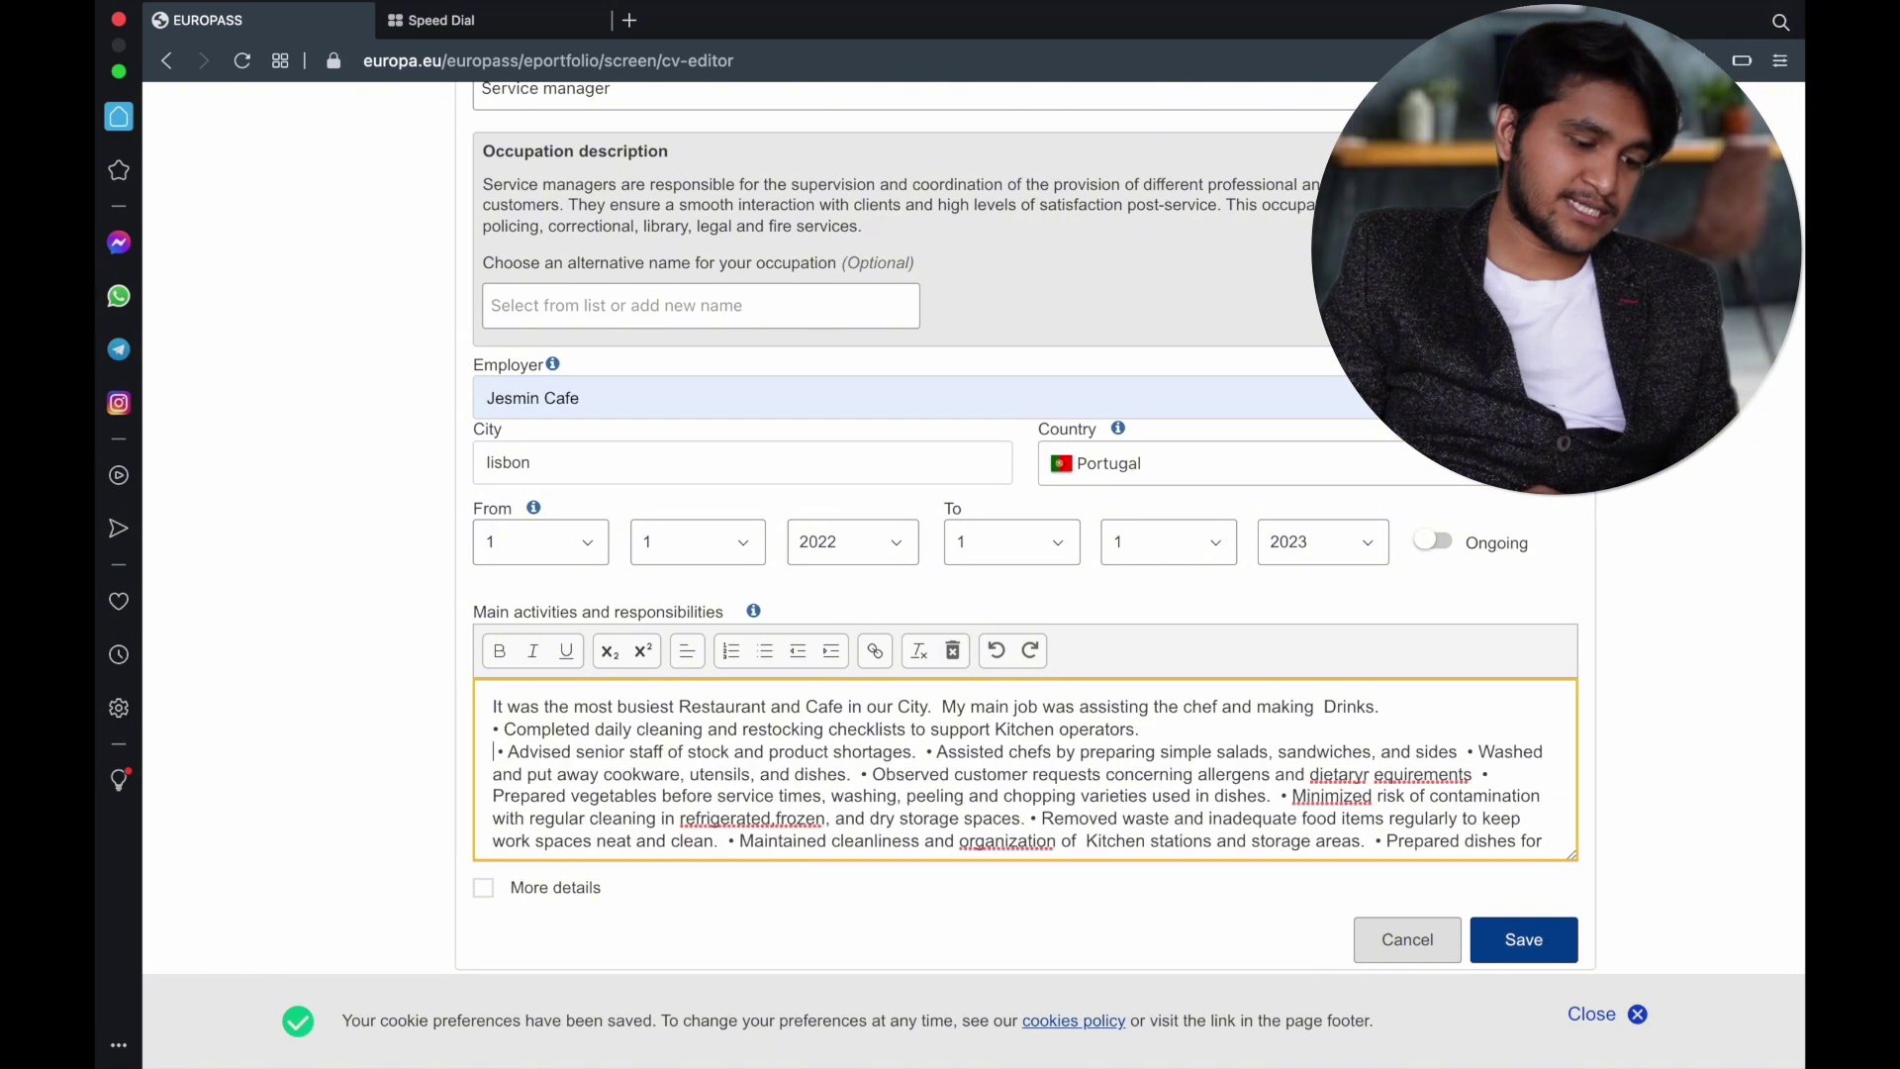
{"action": "left_click", "coordinate": [921, 751]}
{"action": "key", "text": "Return"}
{"action": "left_click", "coordinate": [1036, 774]}
{"action": "key", "text": "Return"}
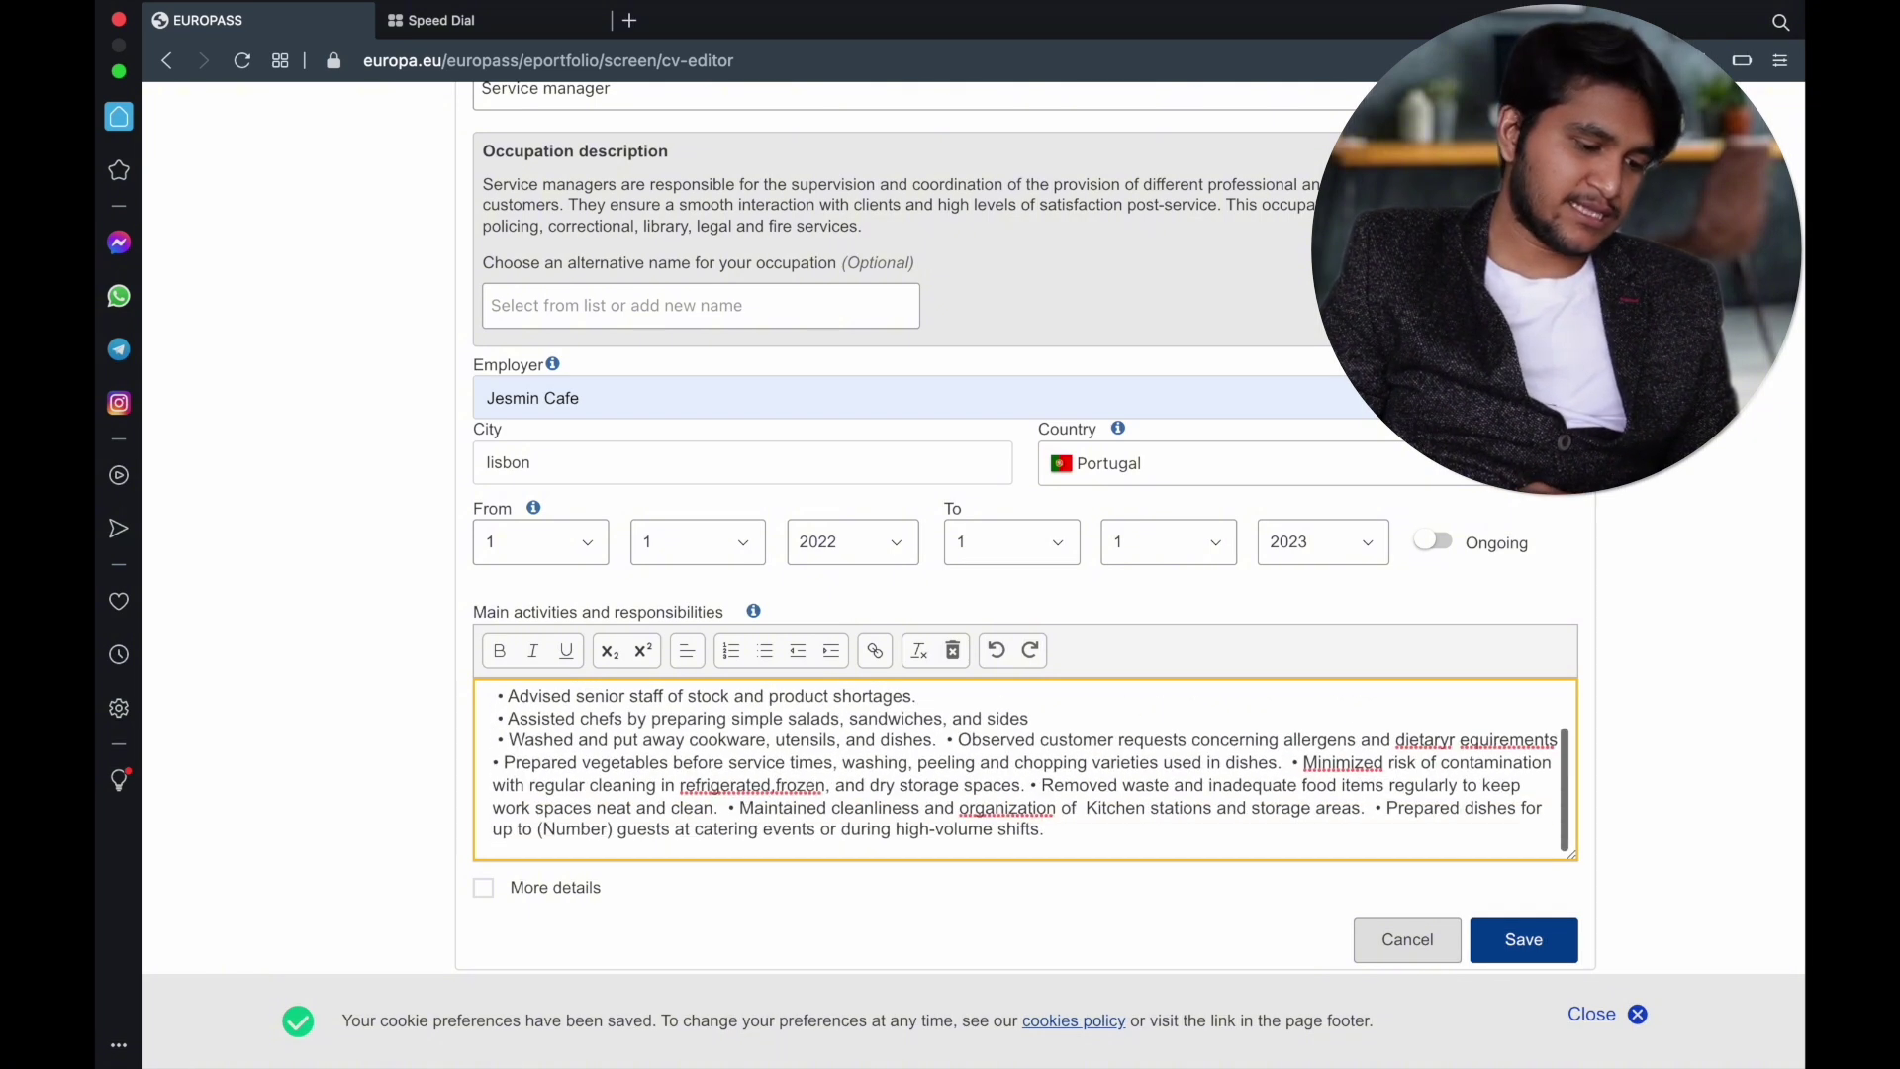
{"action": "left_click", "coordinate": [945, 752]}
{"action": "key", "text": "Return"}
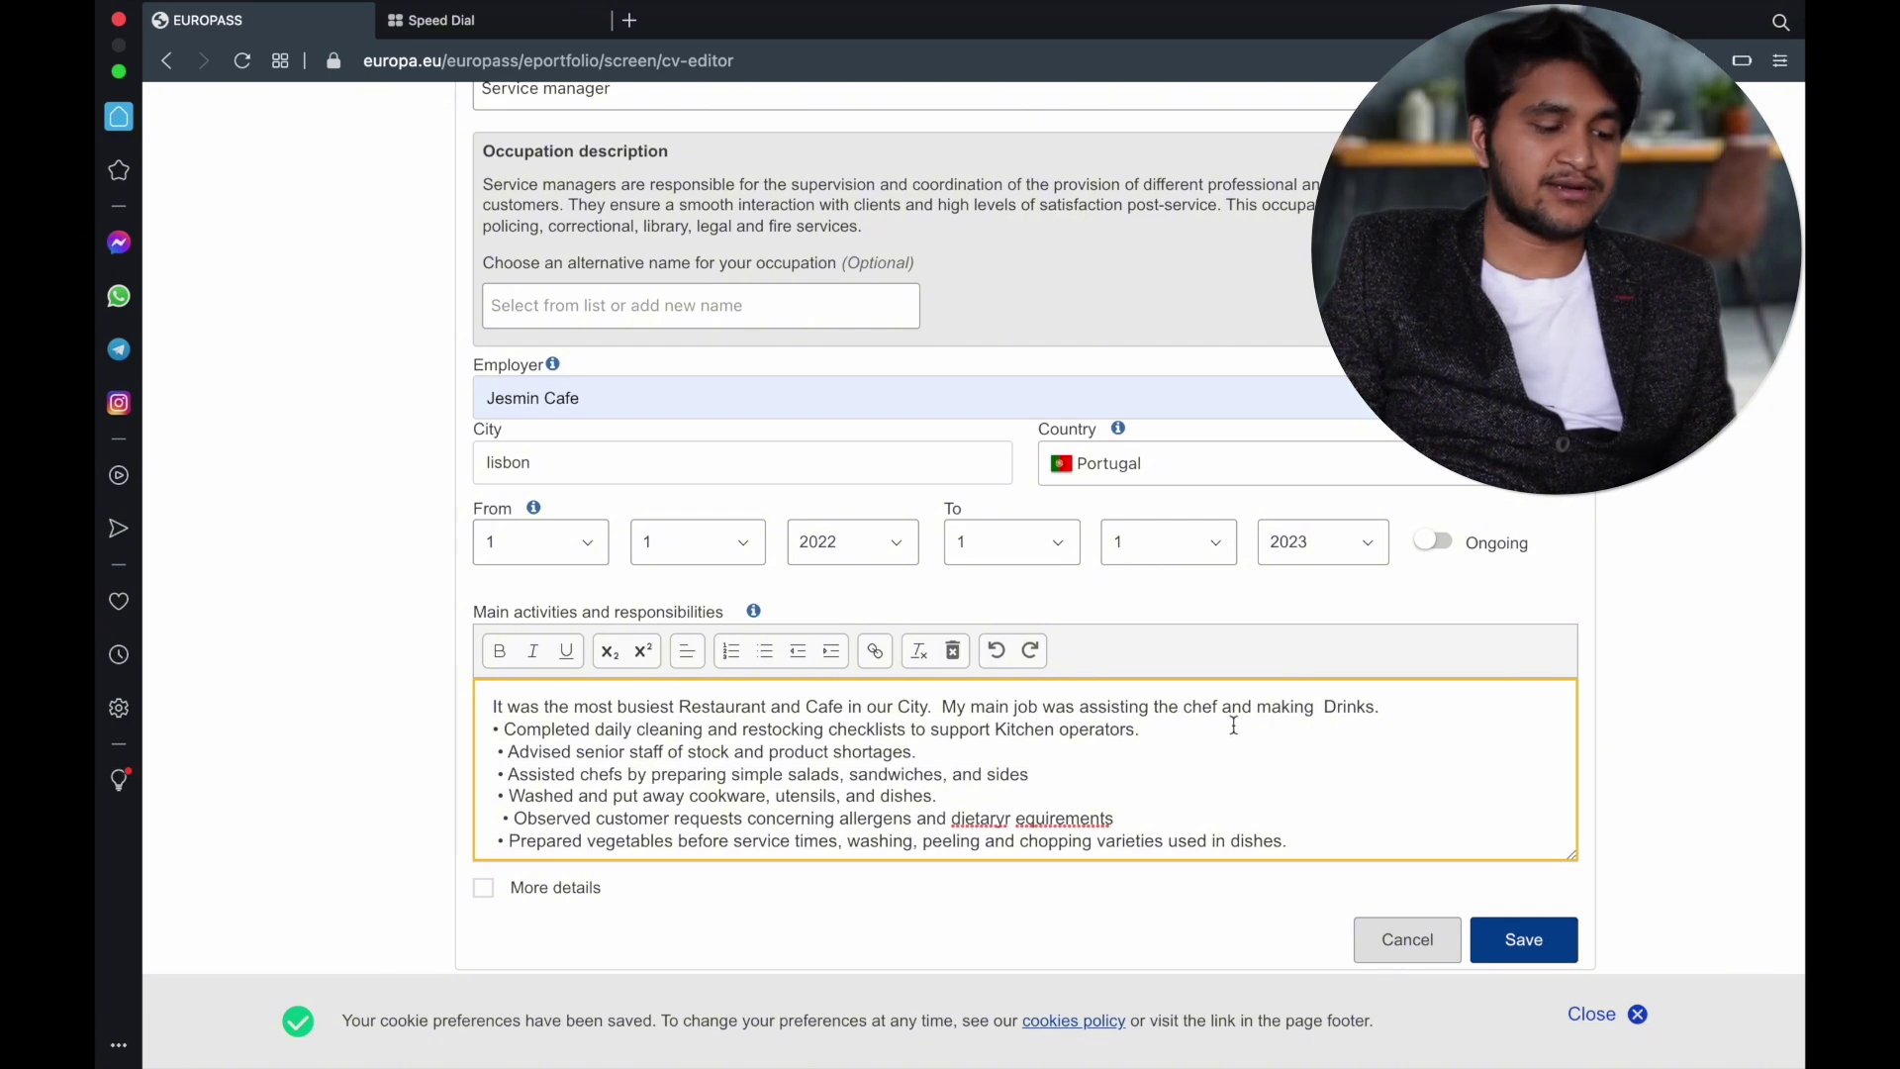
Change the position held from Service manager by searching for "Kitchen Assistant" and choosing Kitchen assistant.
{"action": "scroll", "coordinate": [823, 595], "scroll_direction": "up", "scroll_amount": 3}
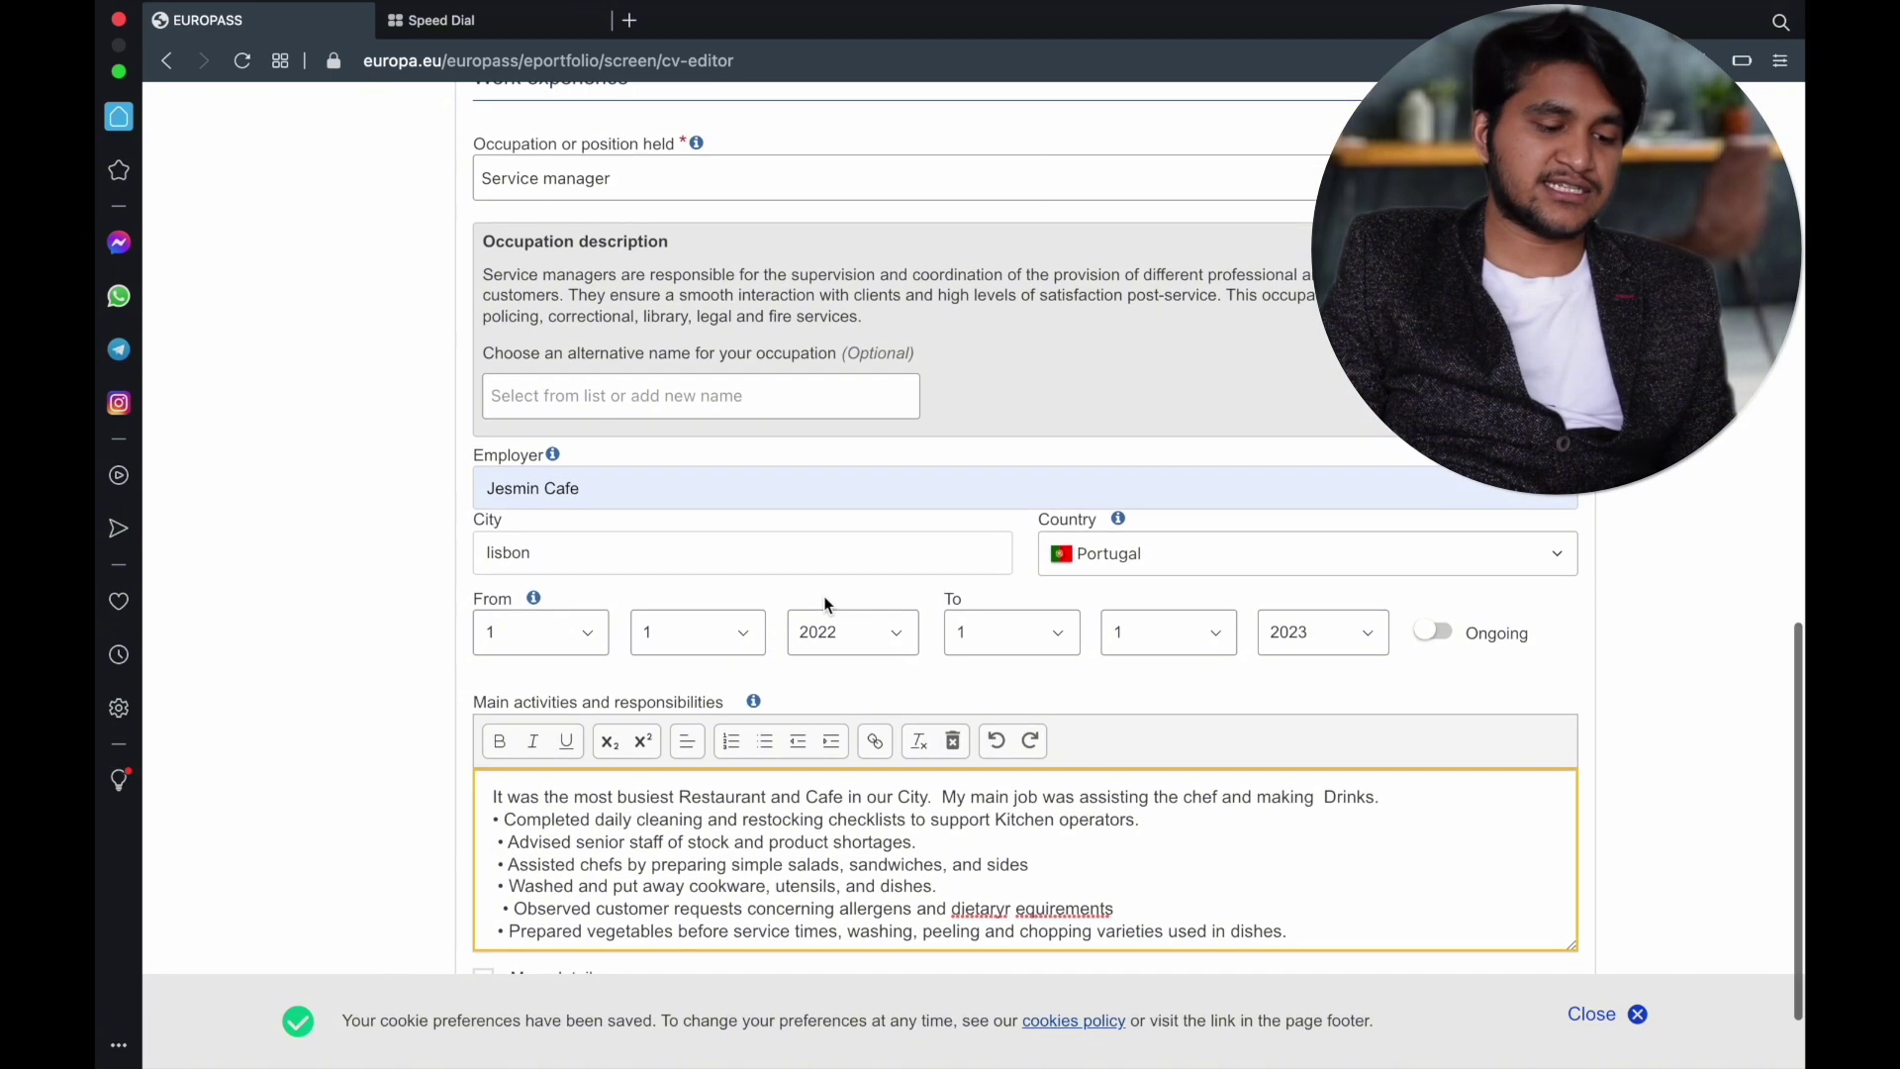
{"action": "left_click_drag", "start_coordinate": [617, 293], "coordinate": [455, 290]}
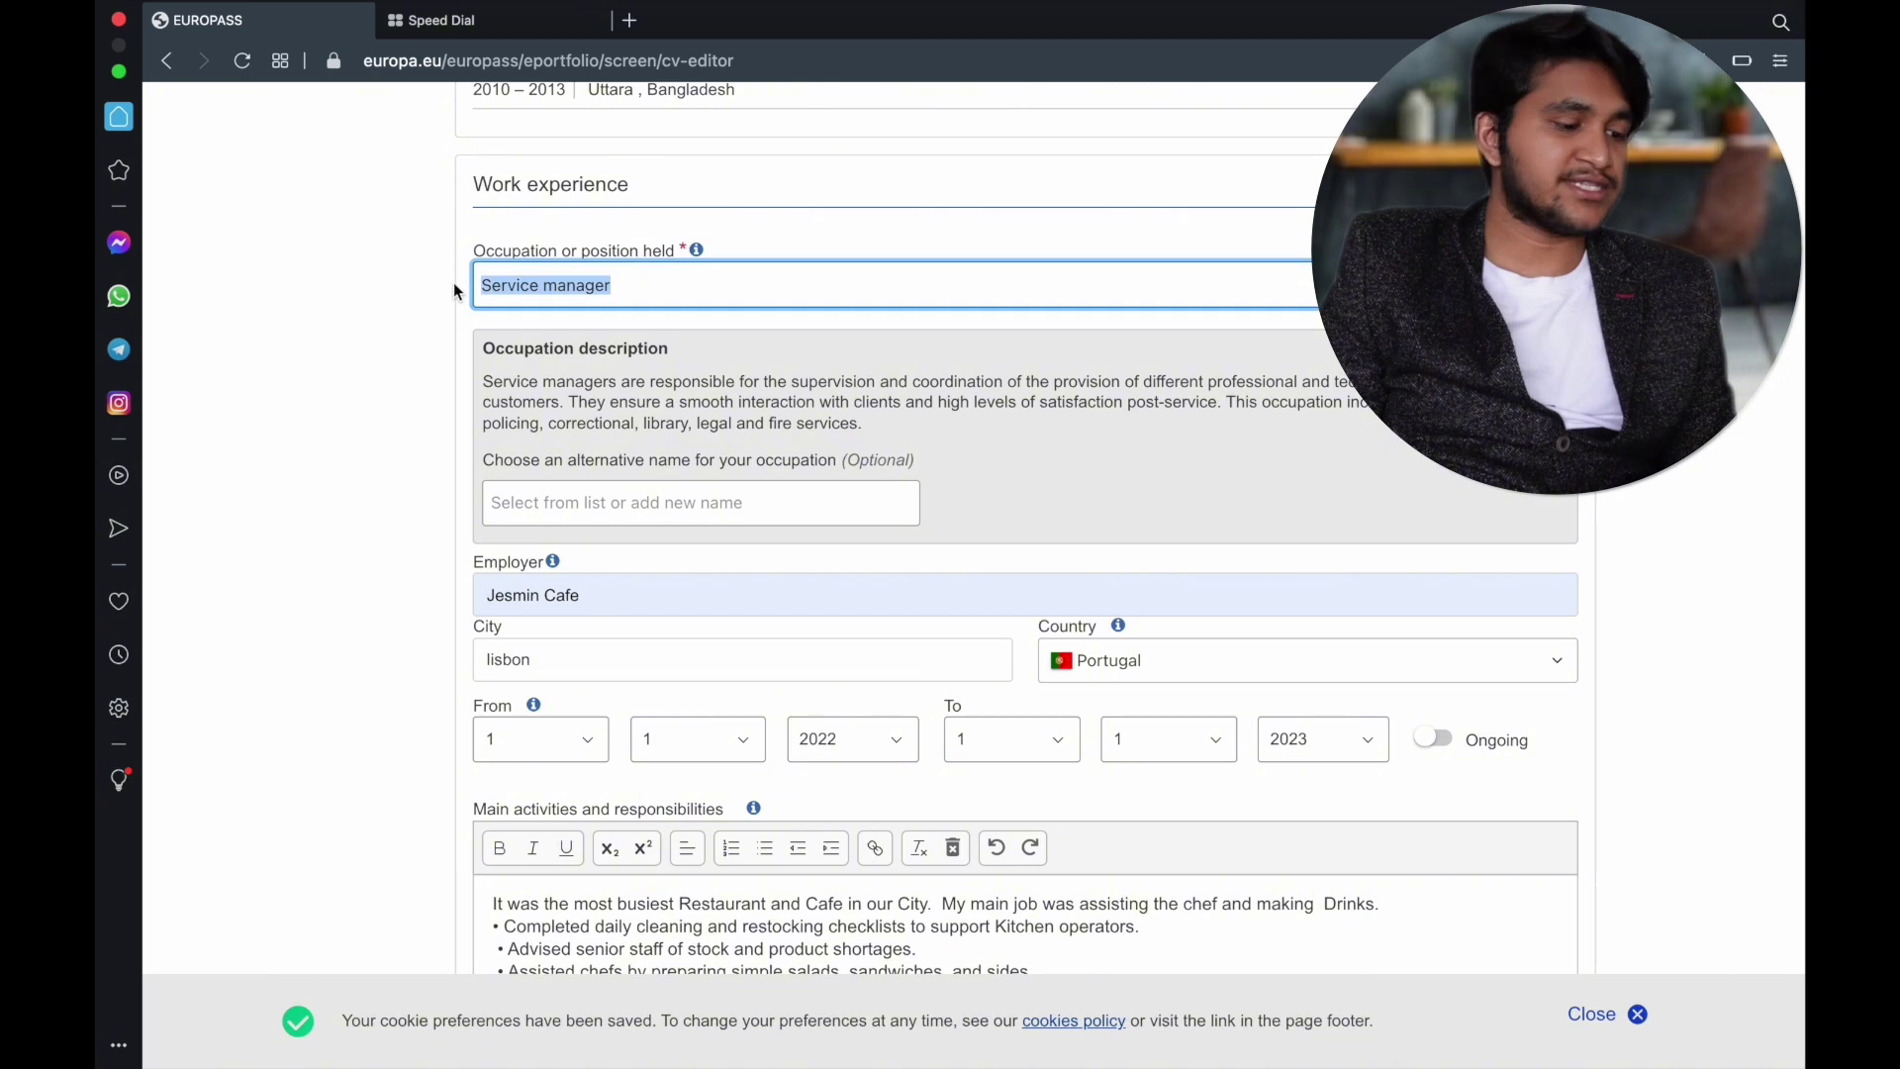
{"action": "type", "text": "Kitc"}
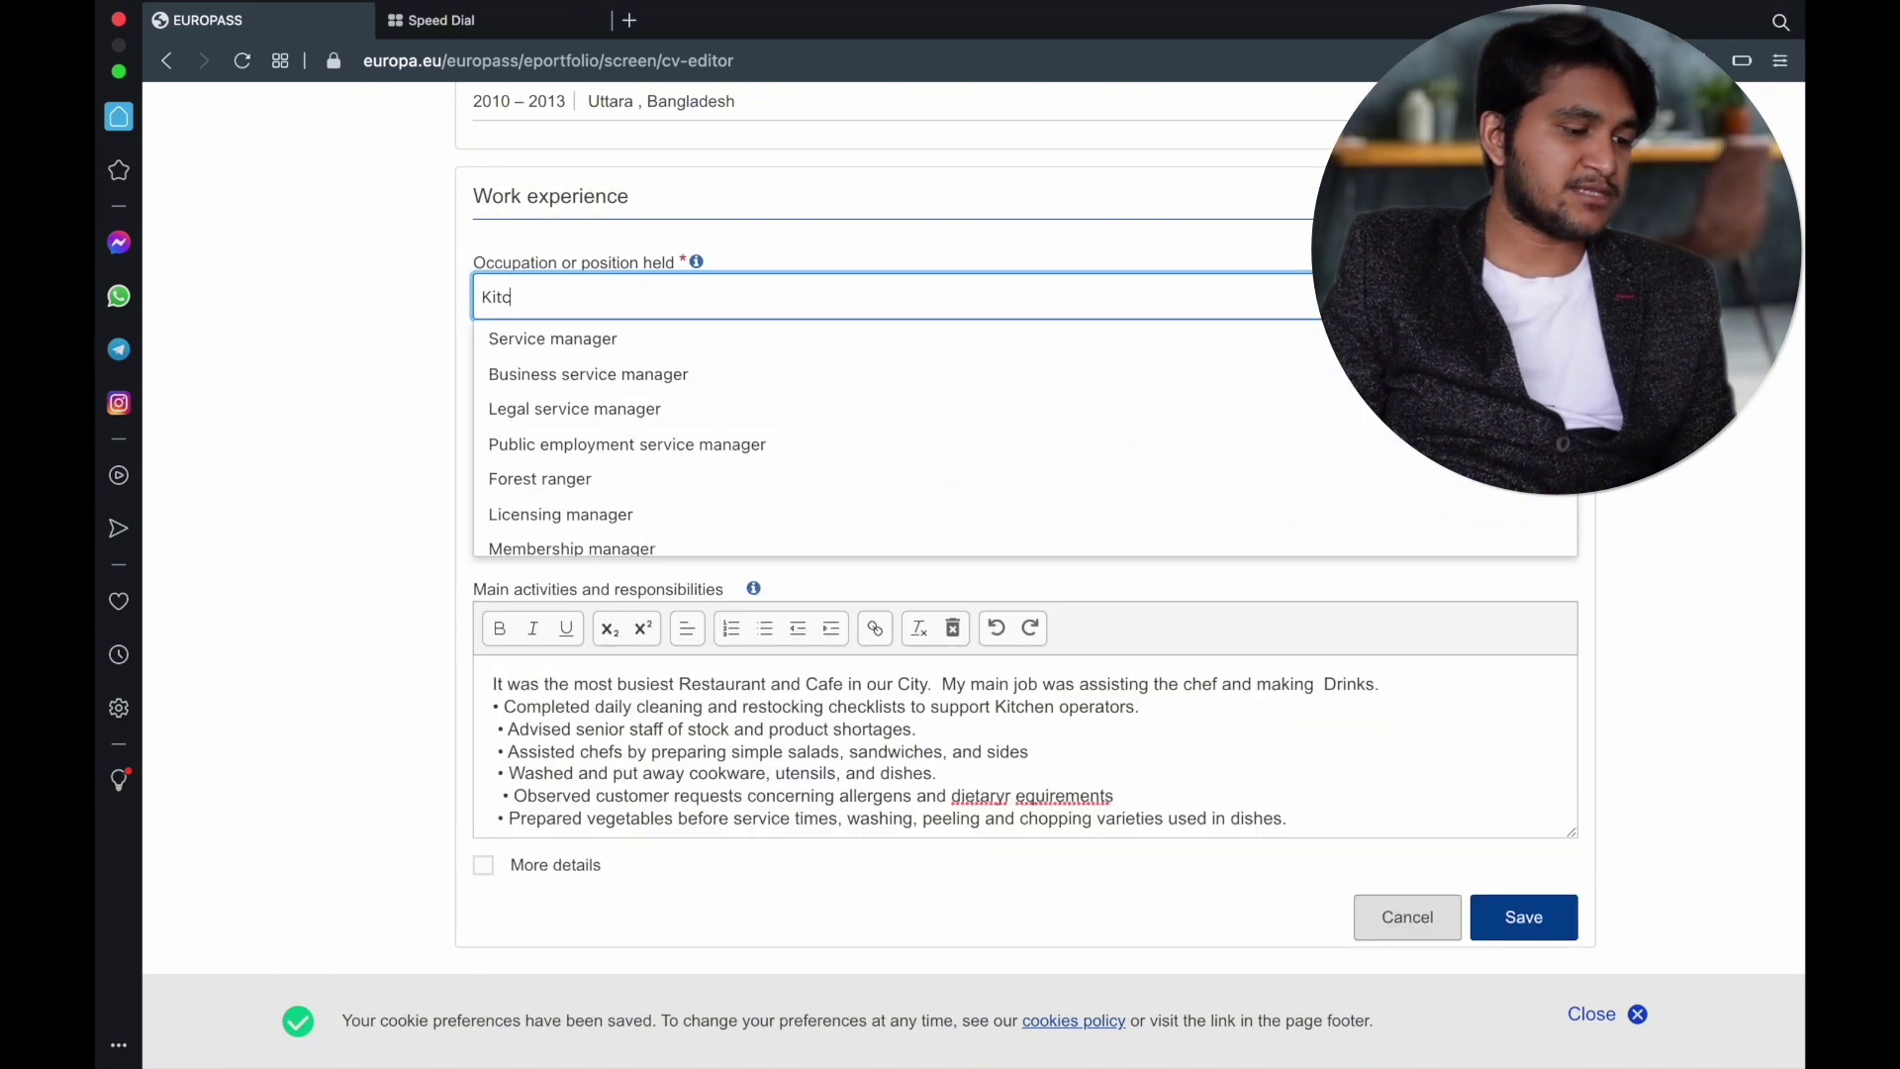
{"action": "type", "text": "hen Assistant"}
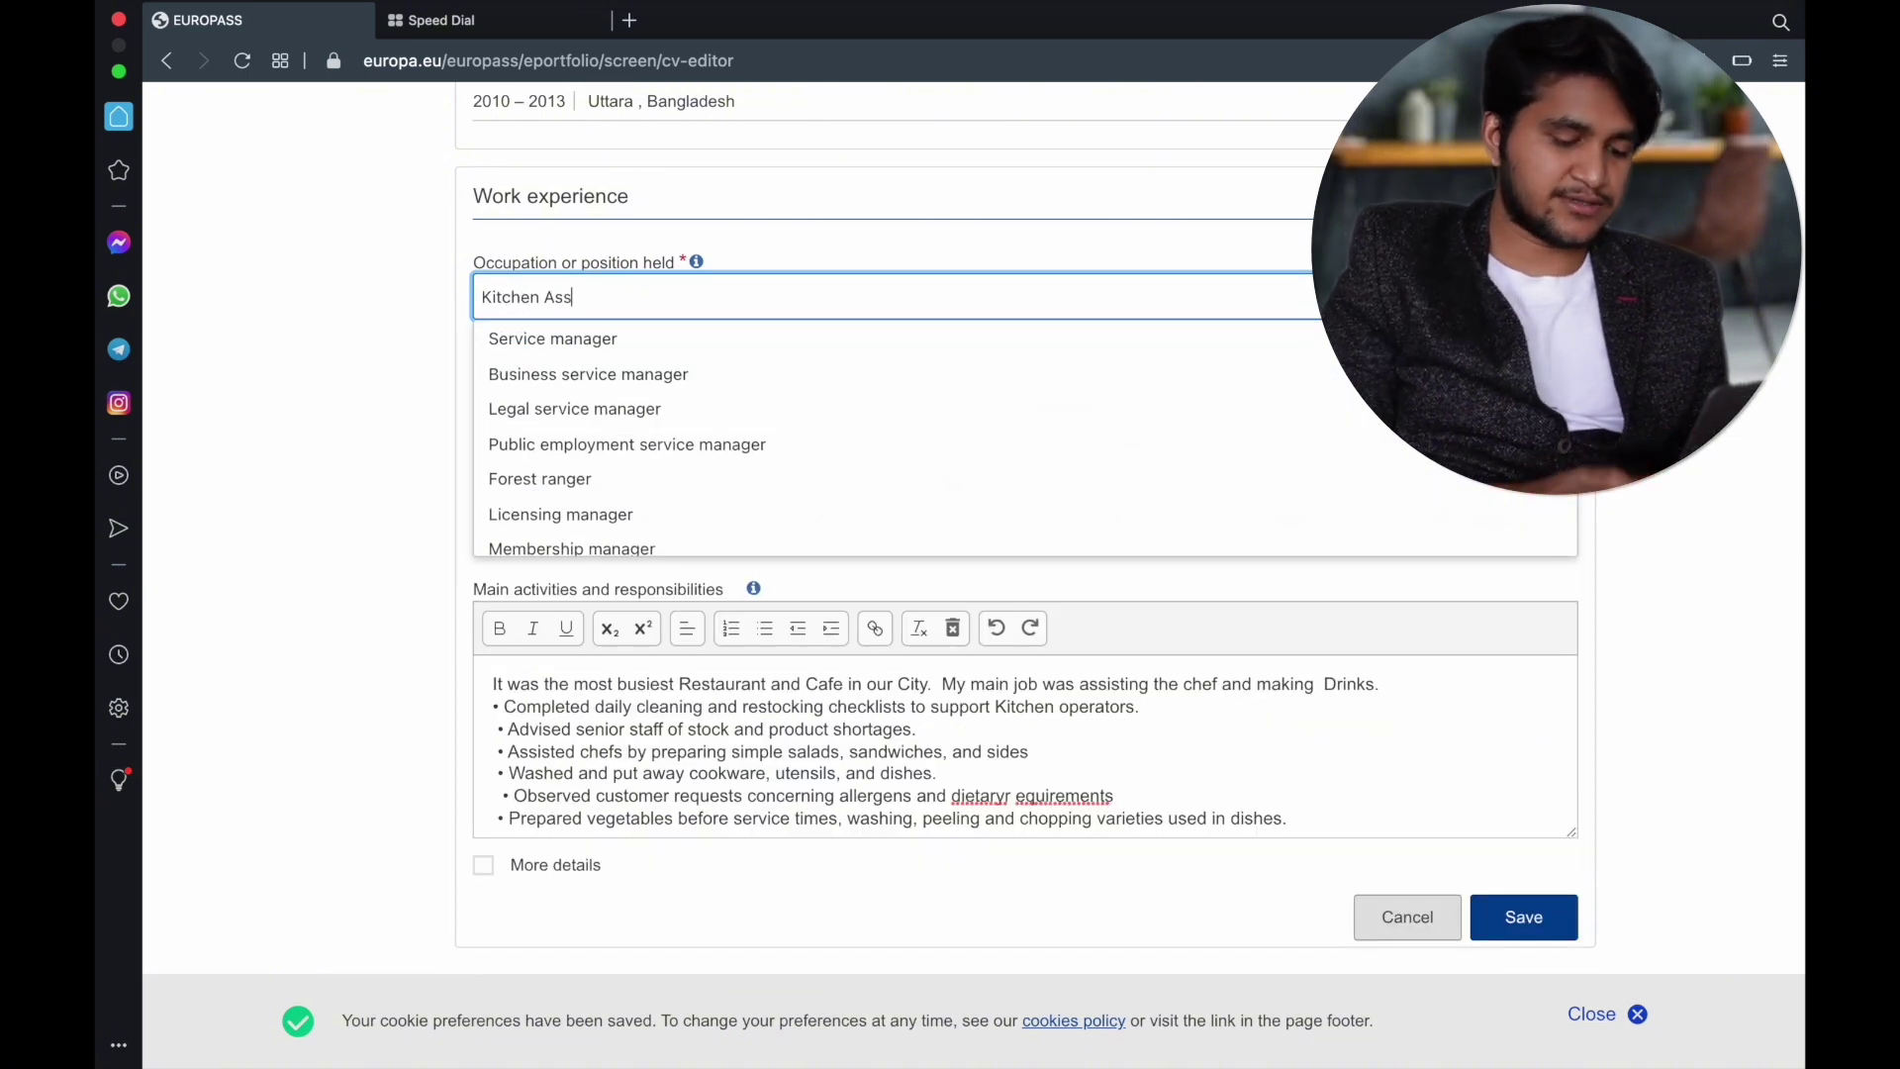
{"action": "left_click", "coordinate": [553, 327]}
Check the bulleted responsibilities through to the last line and save the work experience entry.
{"action": "scroll", "coordinate": [444, 563], "scroll_direction": "down", "scroll_amount": 2}
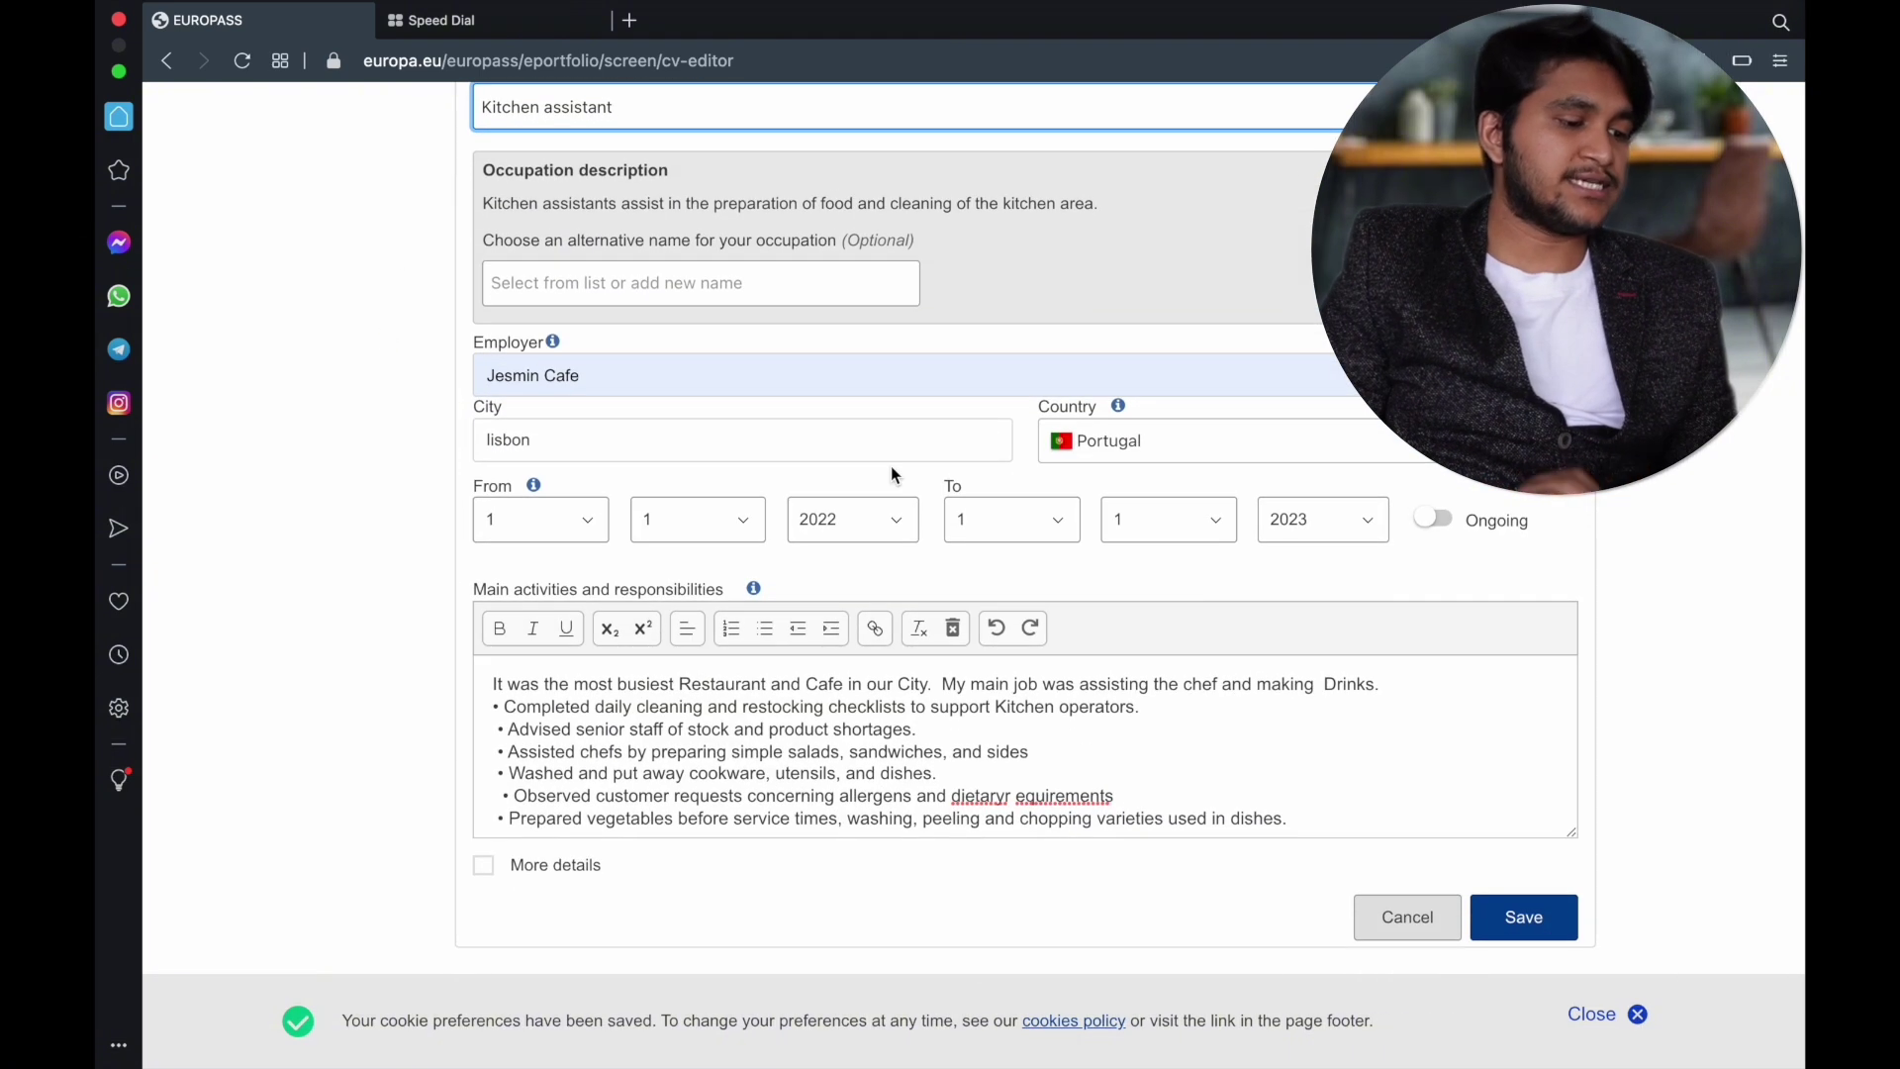
{"action": "scroll", "coordinate": [916, 687], "scroll_direction": "down", "scroll_amount": 1}
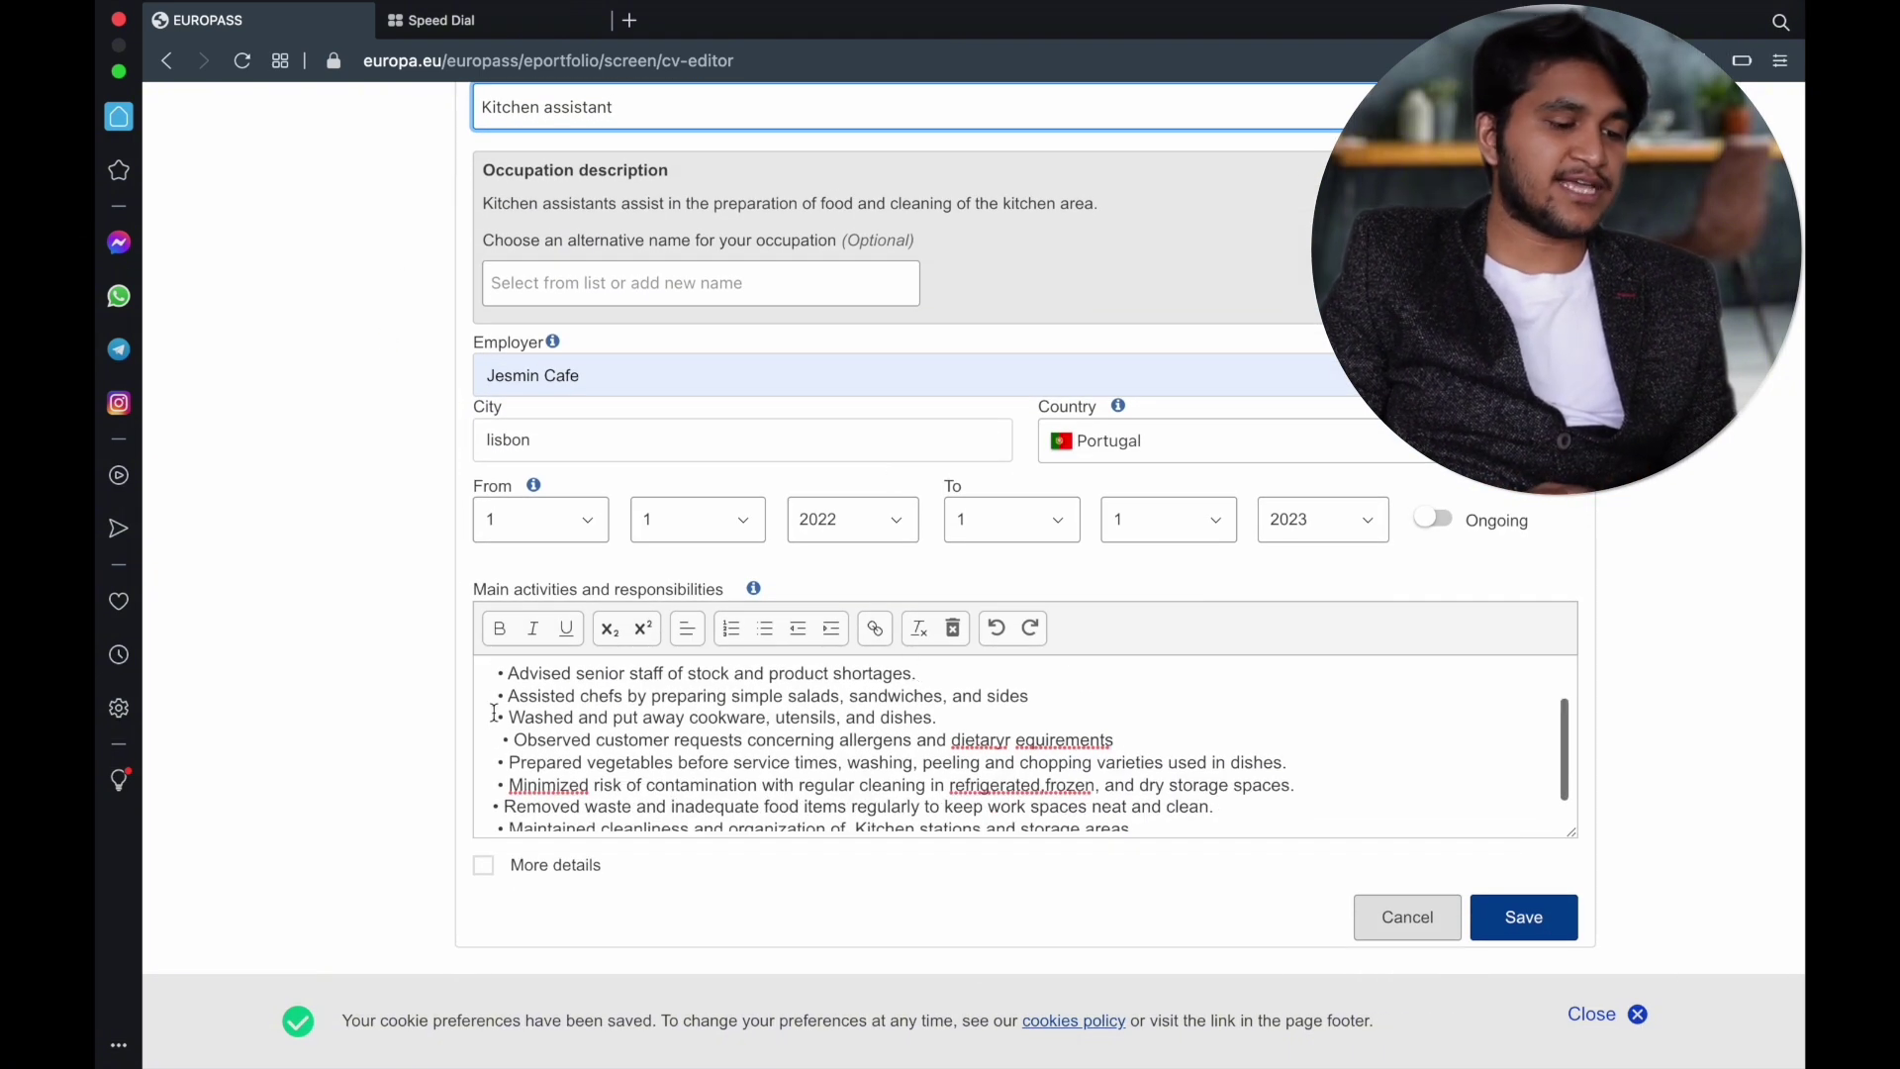
{"action": "scroll", "coordinate": [984, 719], "scroll_direction": "down", "scroll_amount": 2}
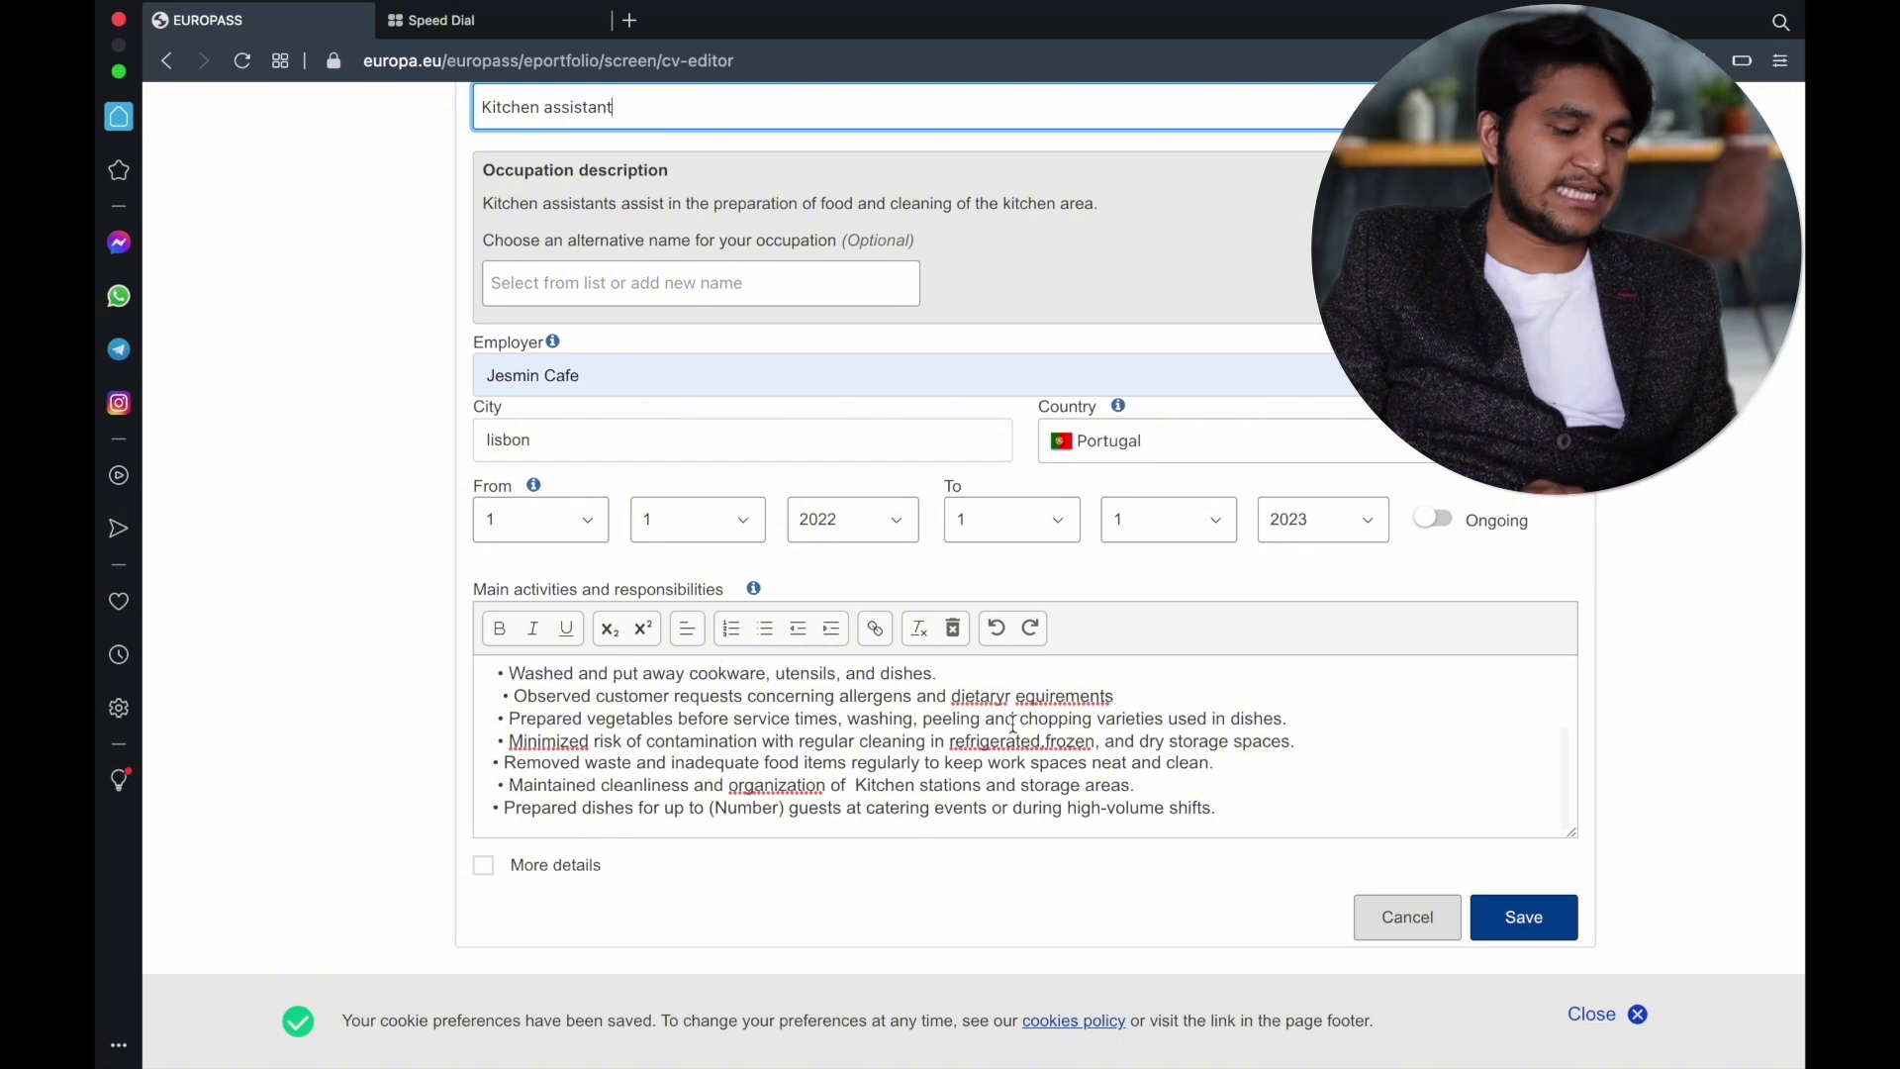
{"action": "scroll", "coordinate": [1177, 930], "scroll_direction": "down", "scroll_amount": 1}
{"action": "left_click", "coordinate": [1571, 914]}
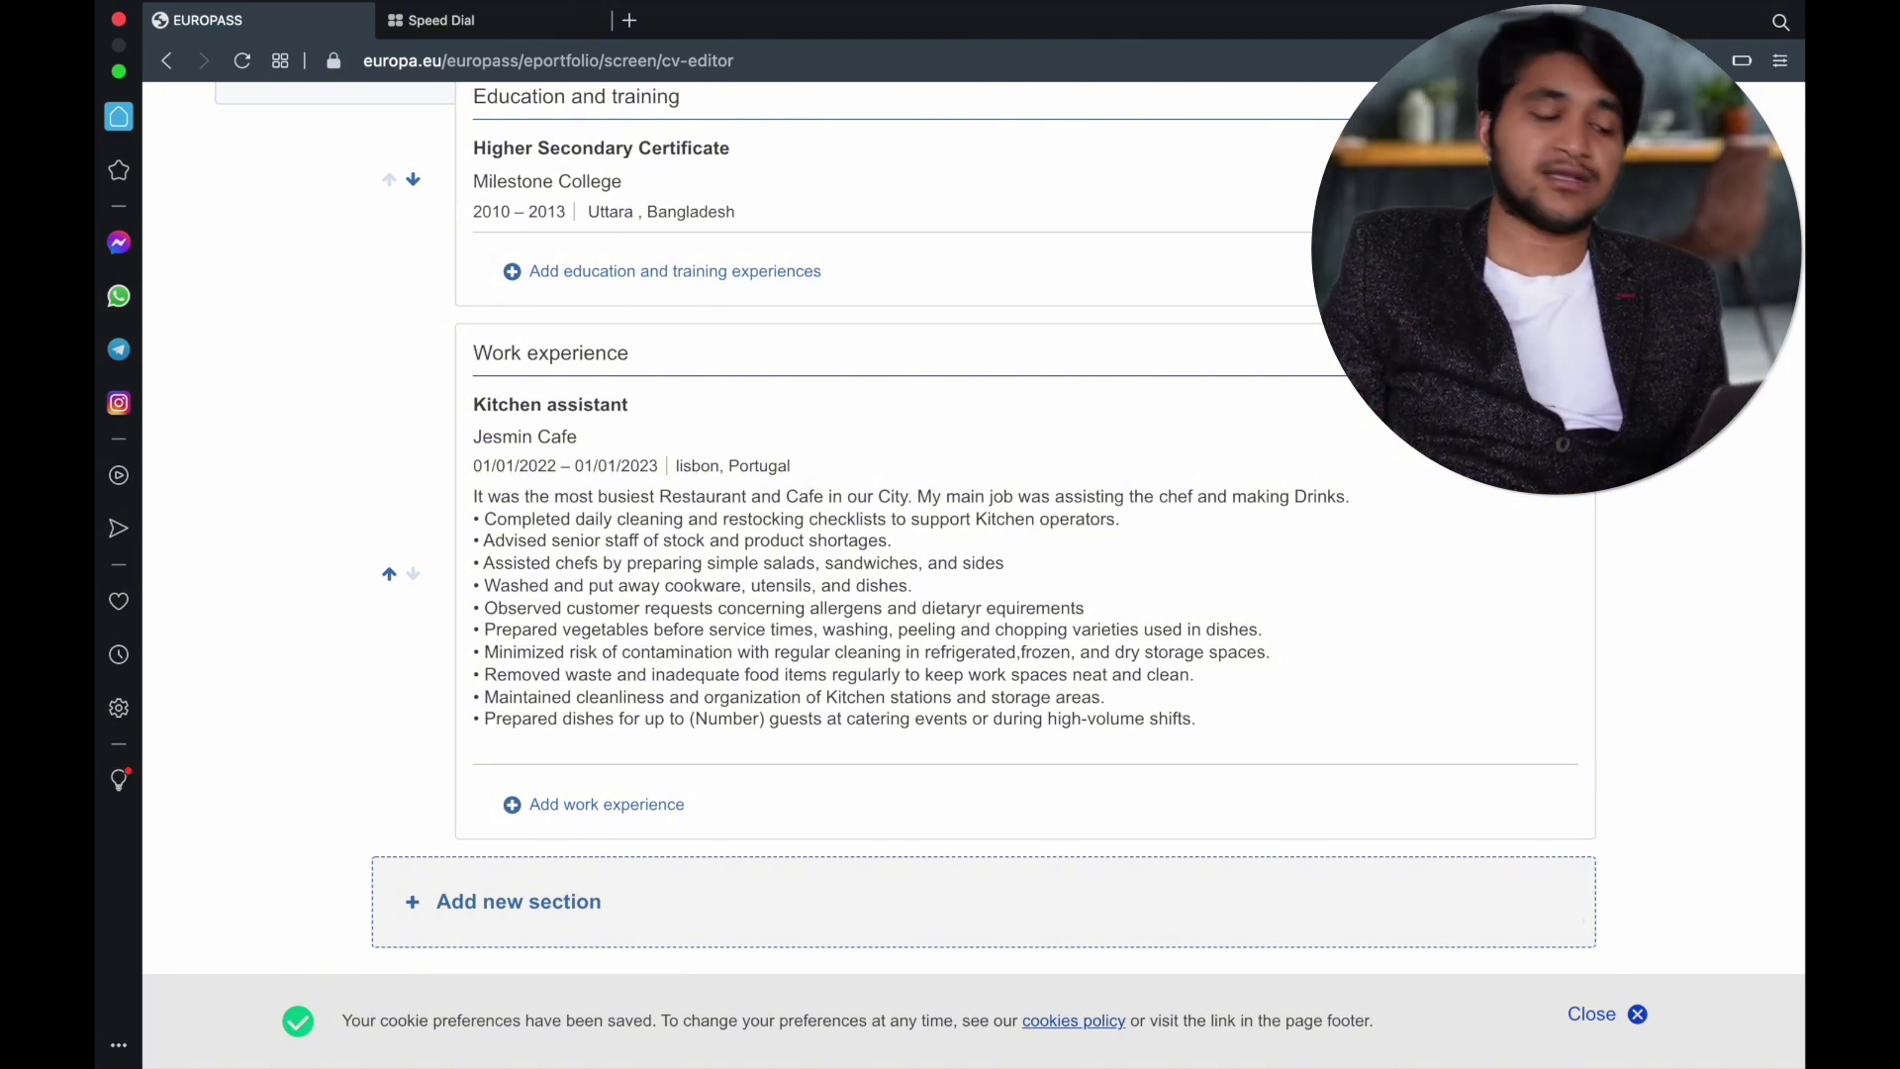
{"action": "left_click", "coordinate": [582, 808]}
{"action": "scroll", "coordinate": [678, 806], "scroll_direction": "down", "scroll_amount": 4}
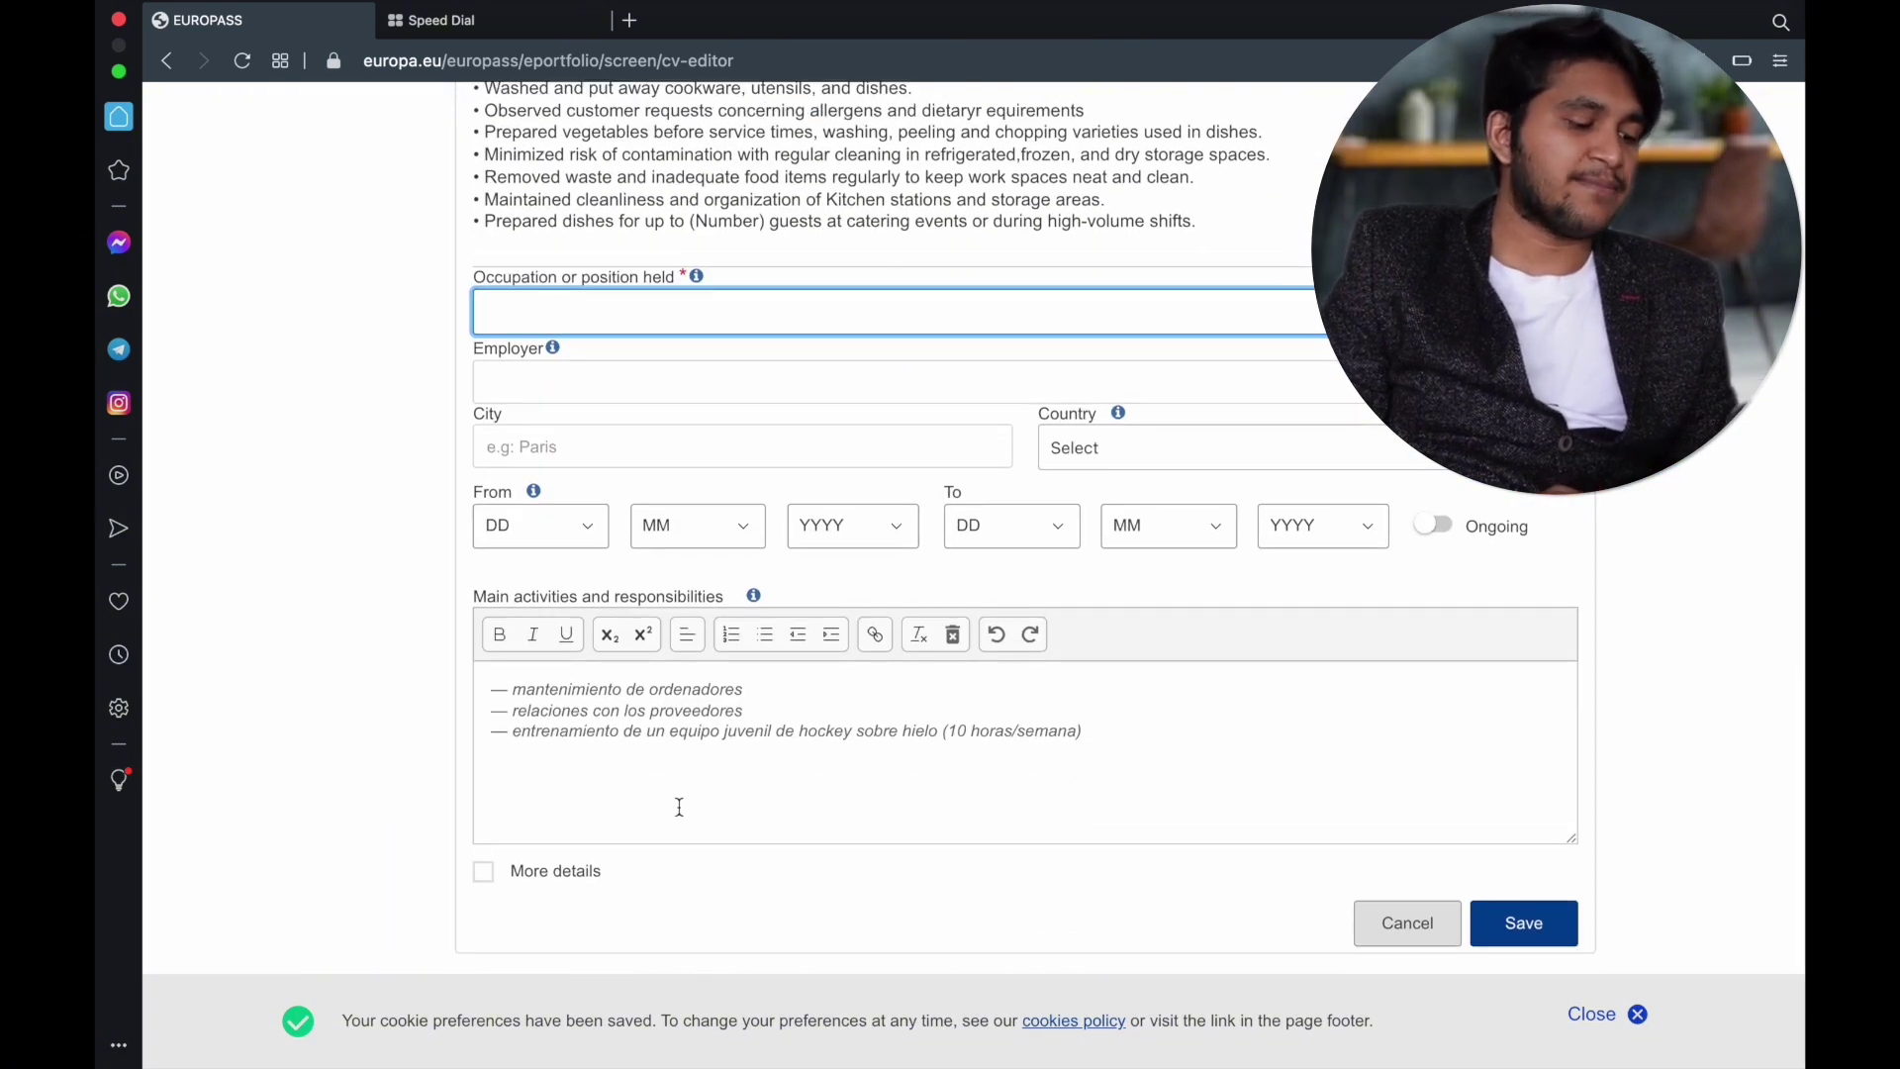
{"action": "left_click", "coordinate": [1407, 922]}
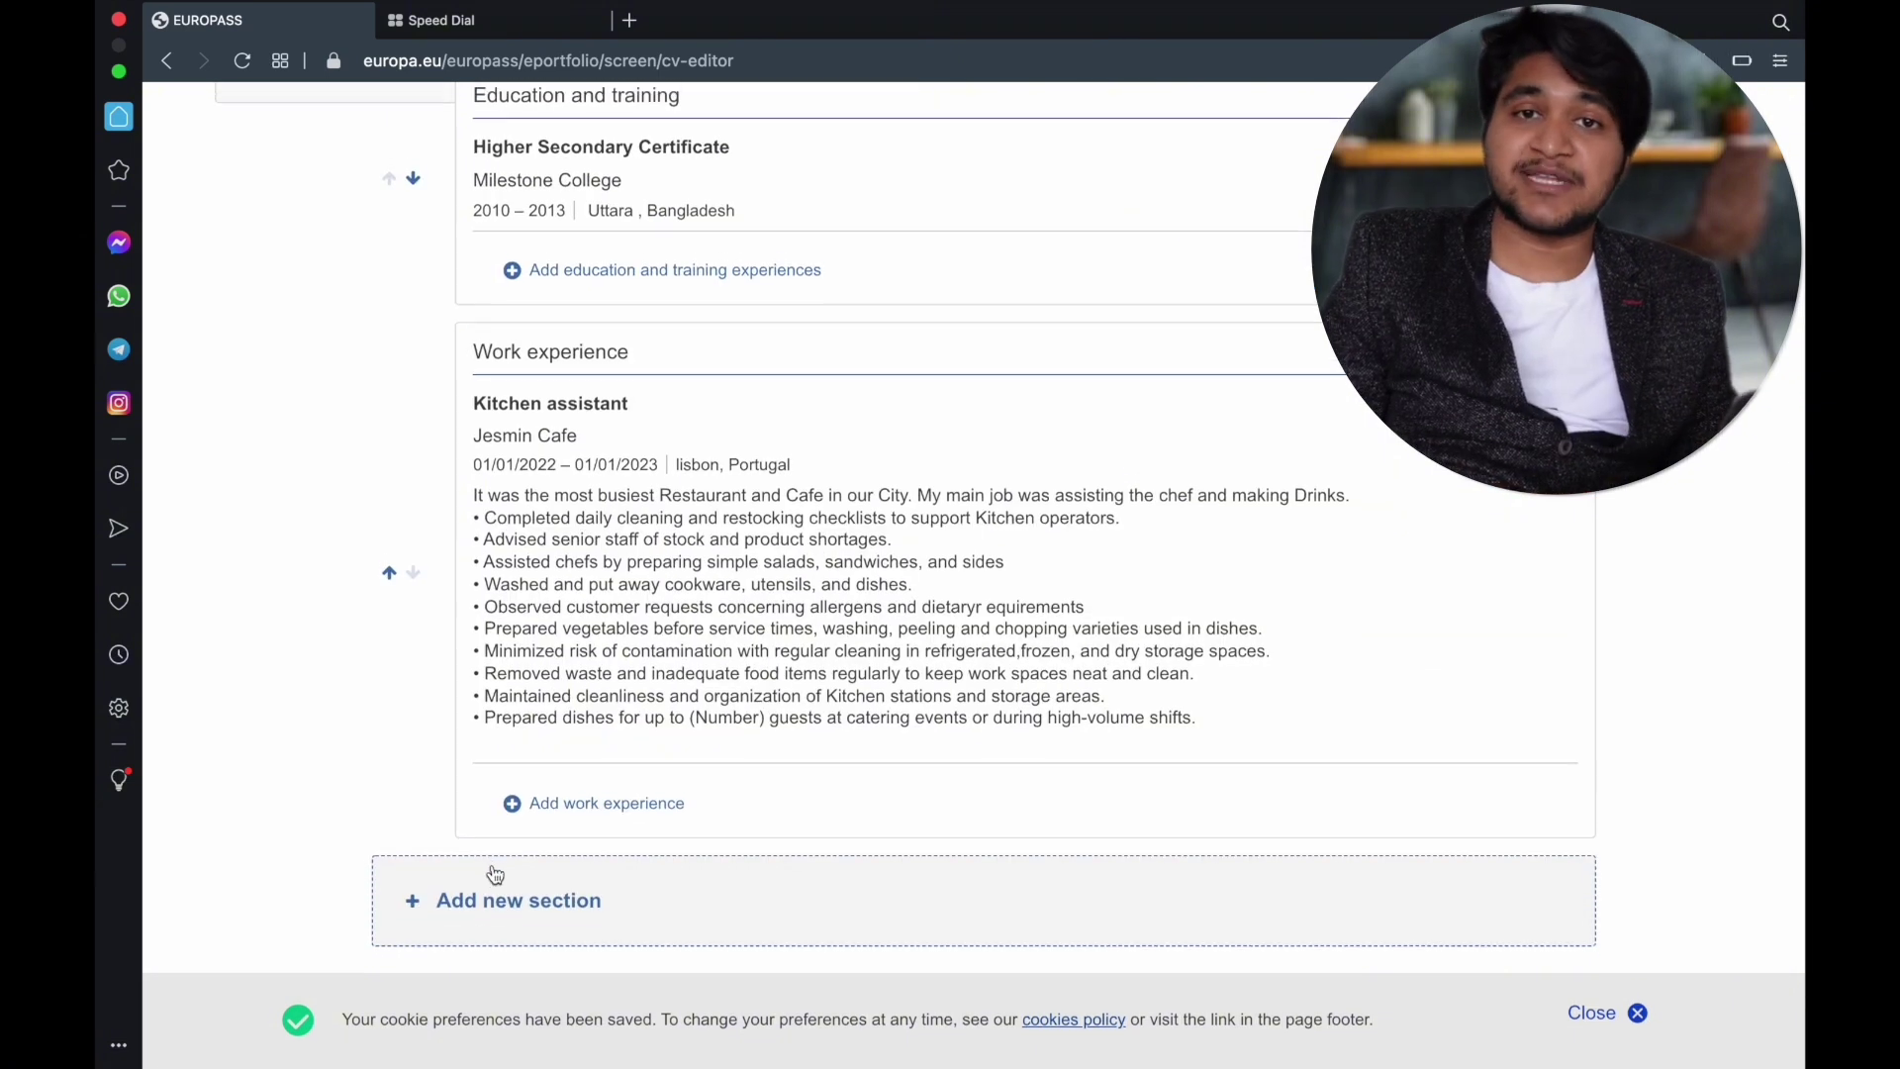
{"action": "scroll", "coordinate": [696, 282], "scroll_direction": "down", "scroll_amount": 5}
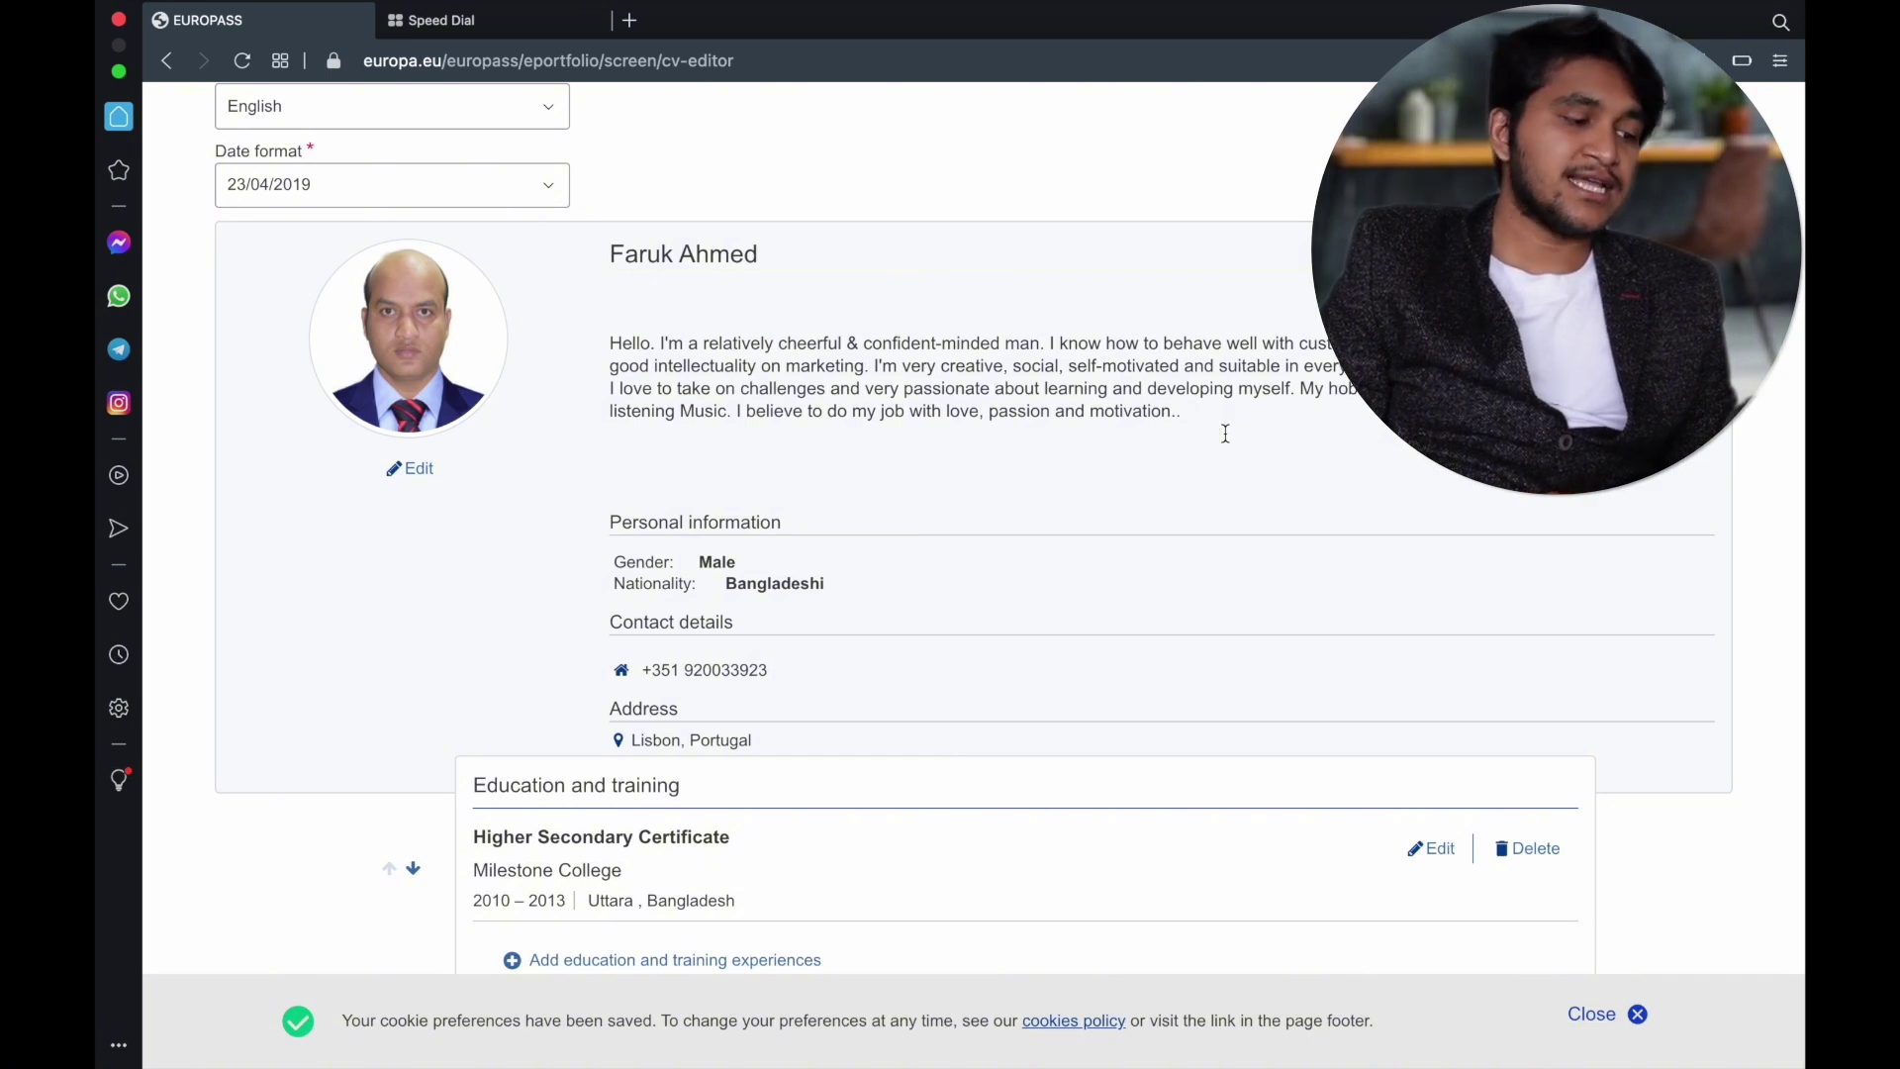
{"action": "scroll", "coordinate": [848, 574], "scroll_direction": "down", "scroll_amount": 3}
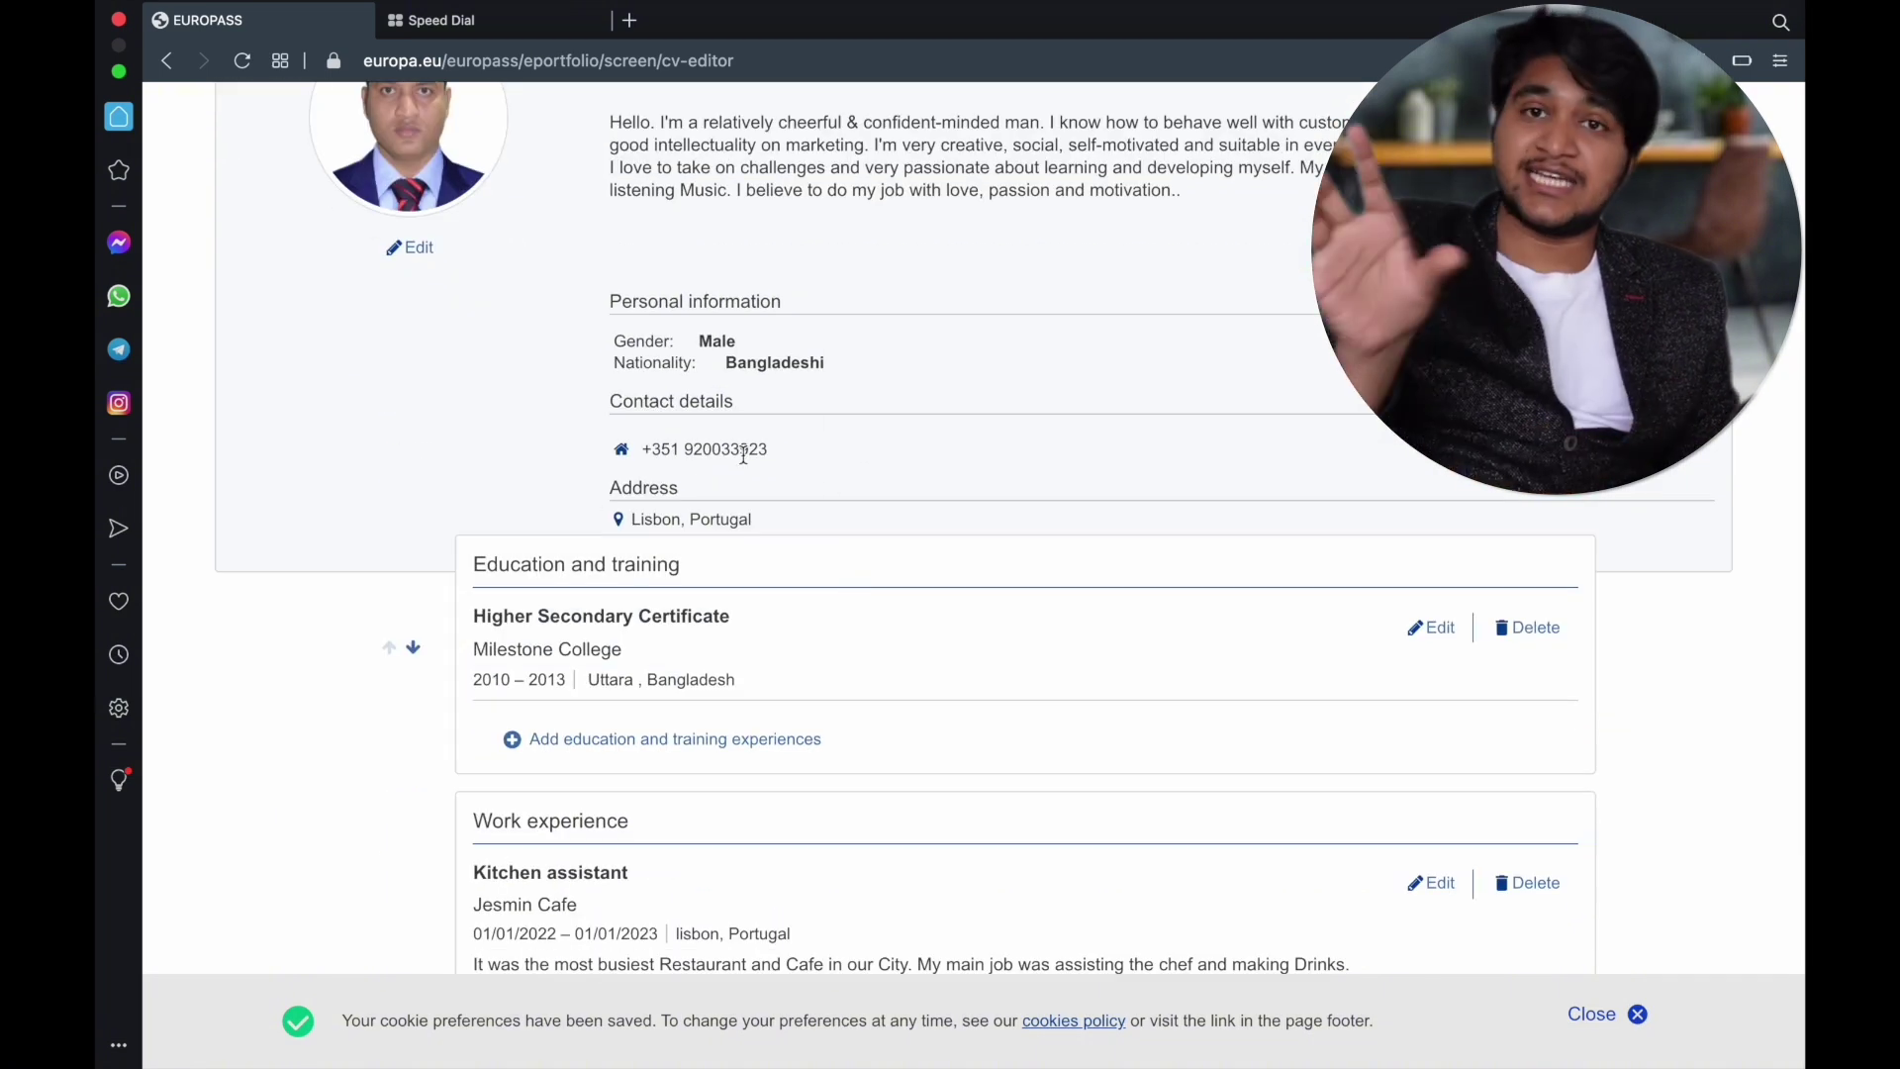
{"action": "scroll", "coordinate": [756, 697], "scroll_direction": "down", "scroll_amount": 5}
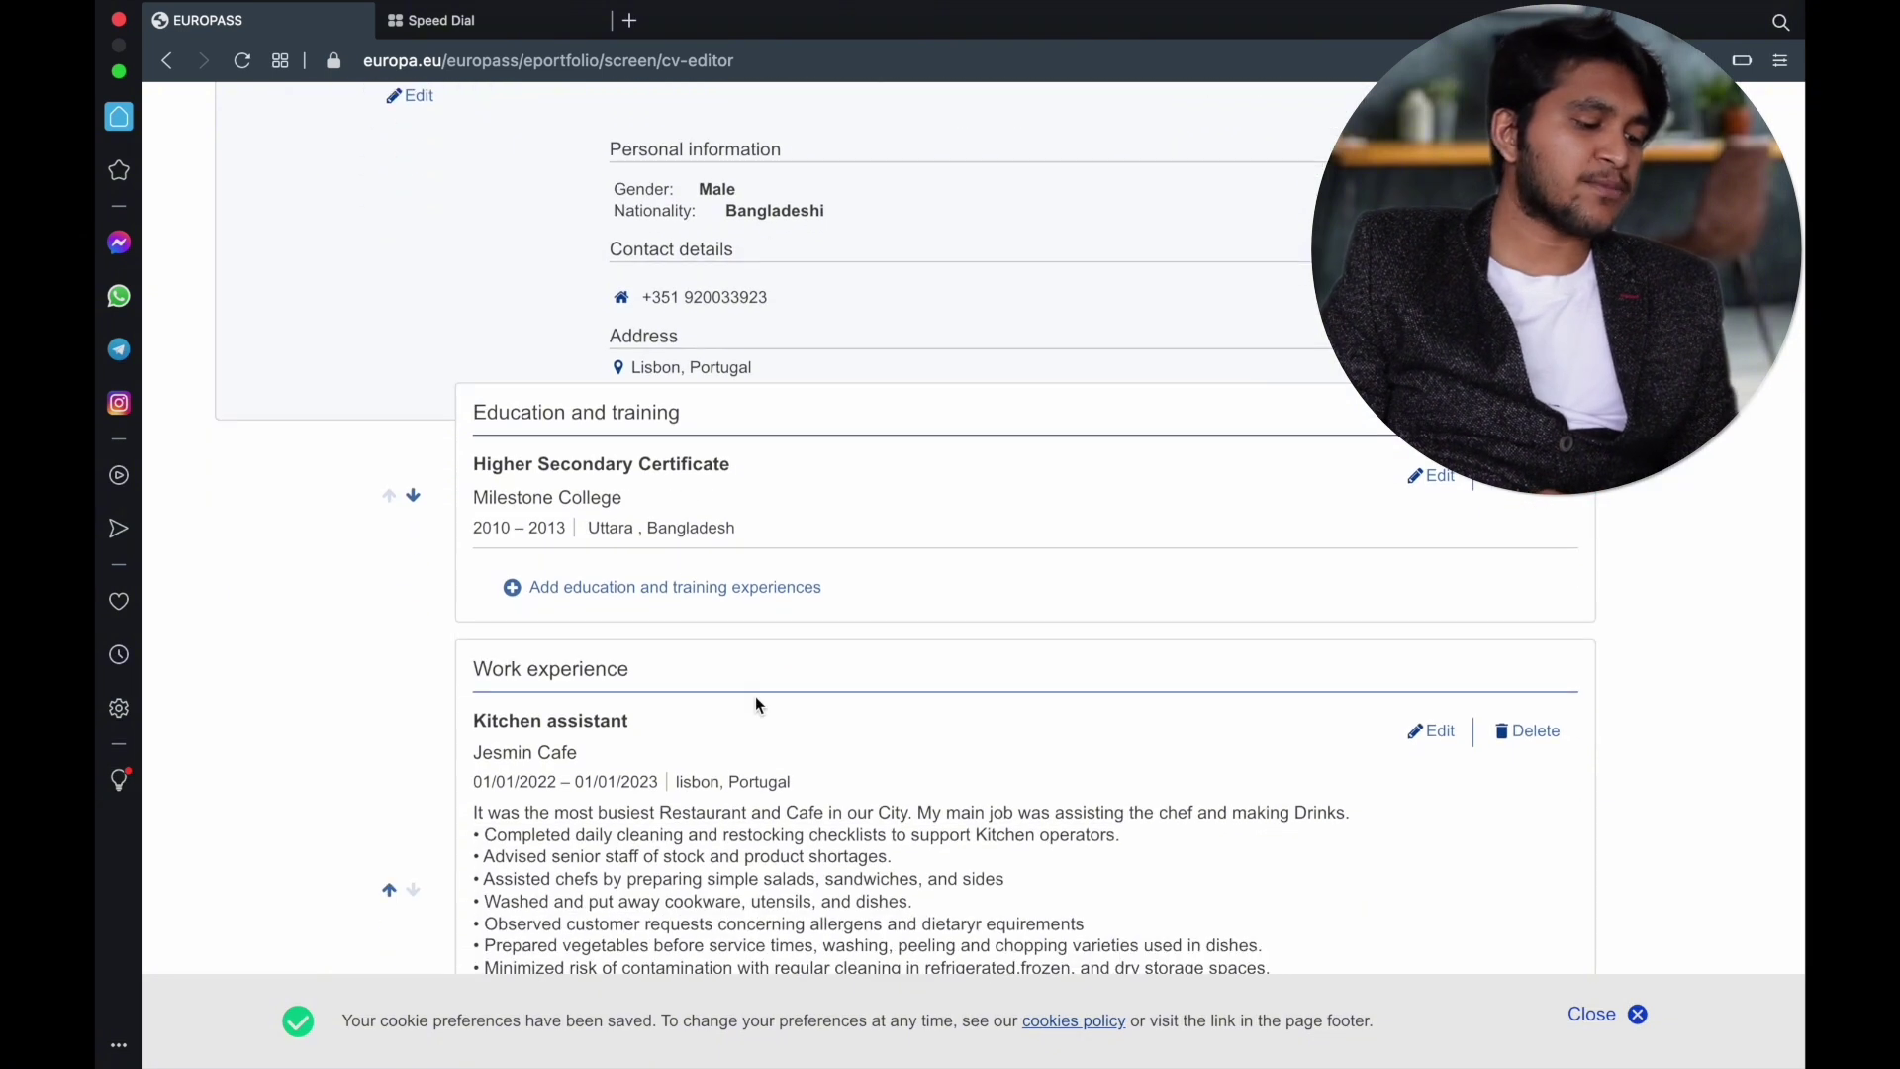
{"action": "scroll", "coordinate": [756, 696], "scroll_direction": "down", "scroll_amount": 1}
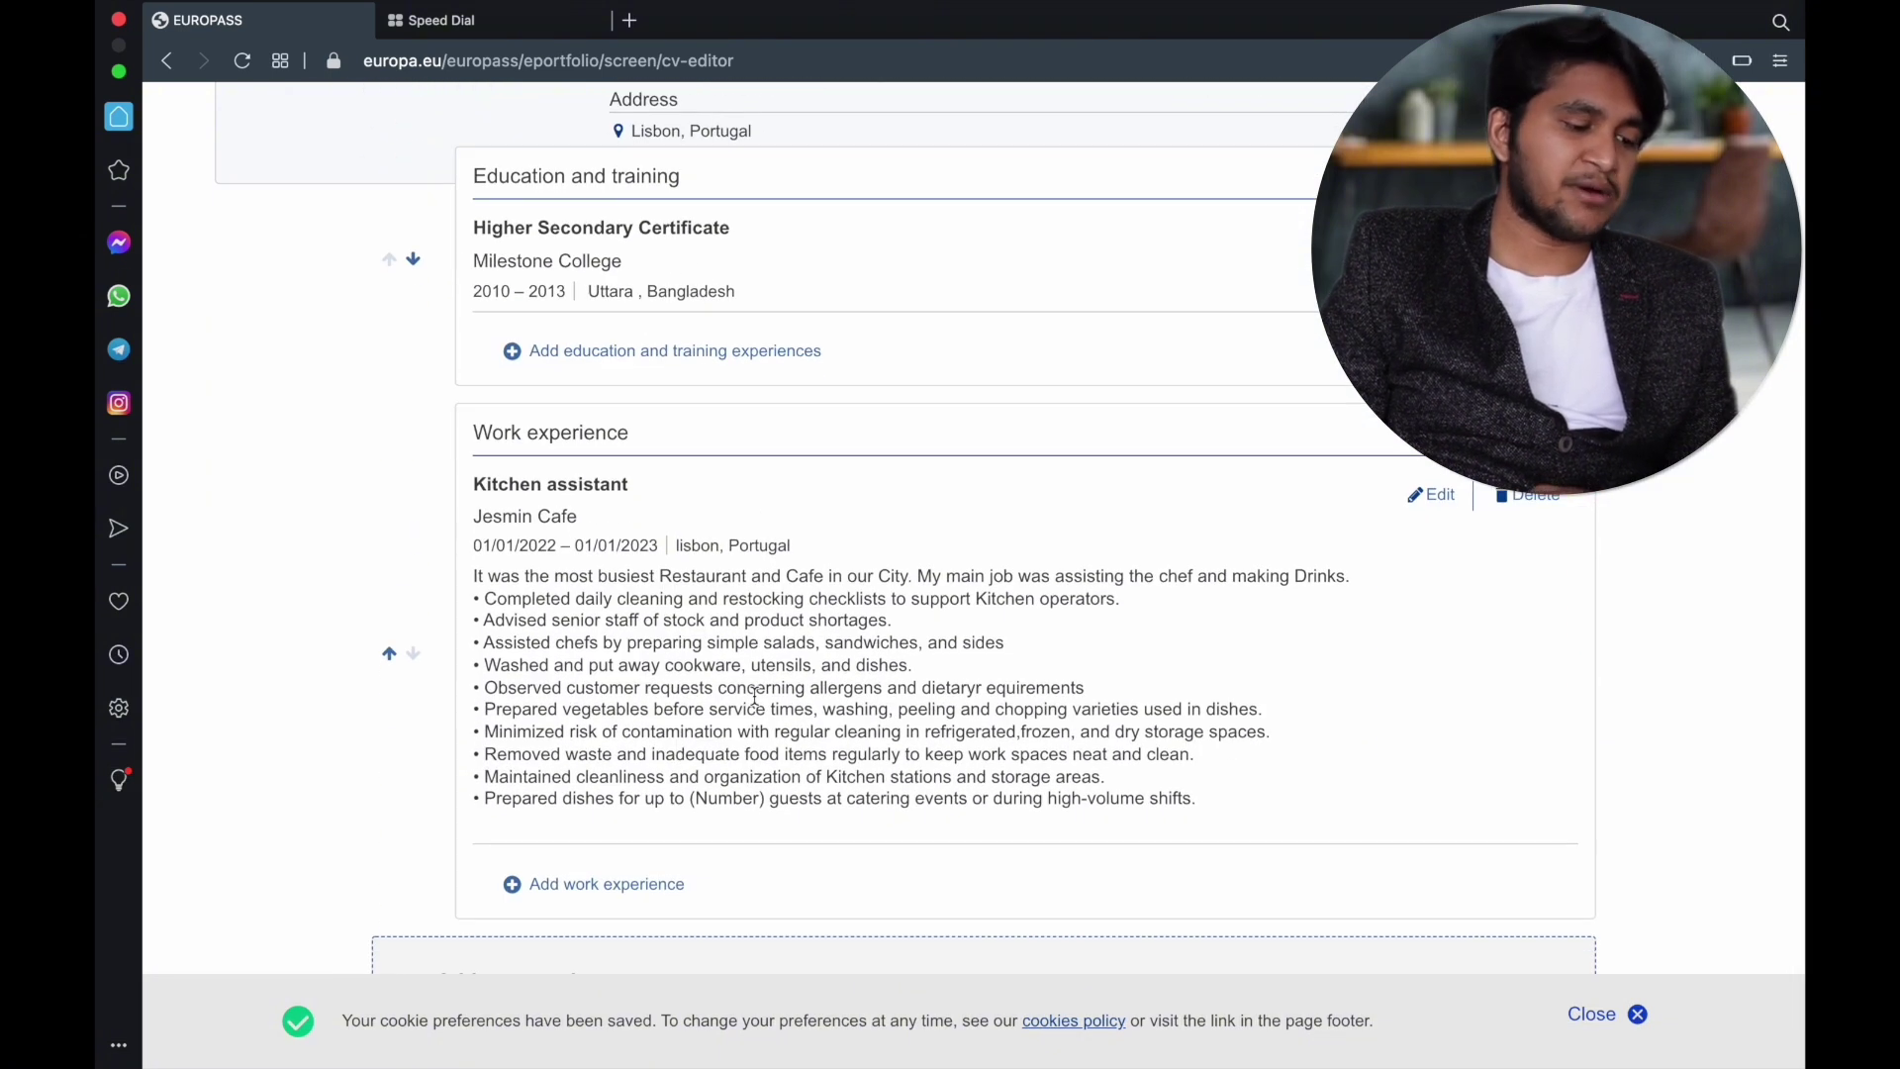
{"action": "scroll", "coordinate": [759, 305], "scroll_direction": "up", "scroll_amount": 1}
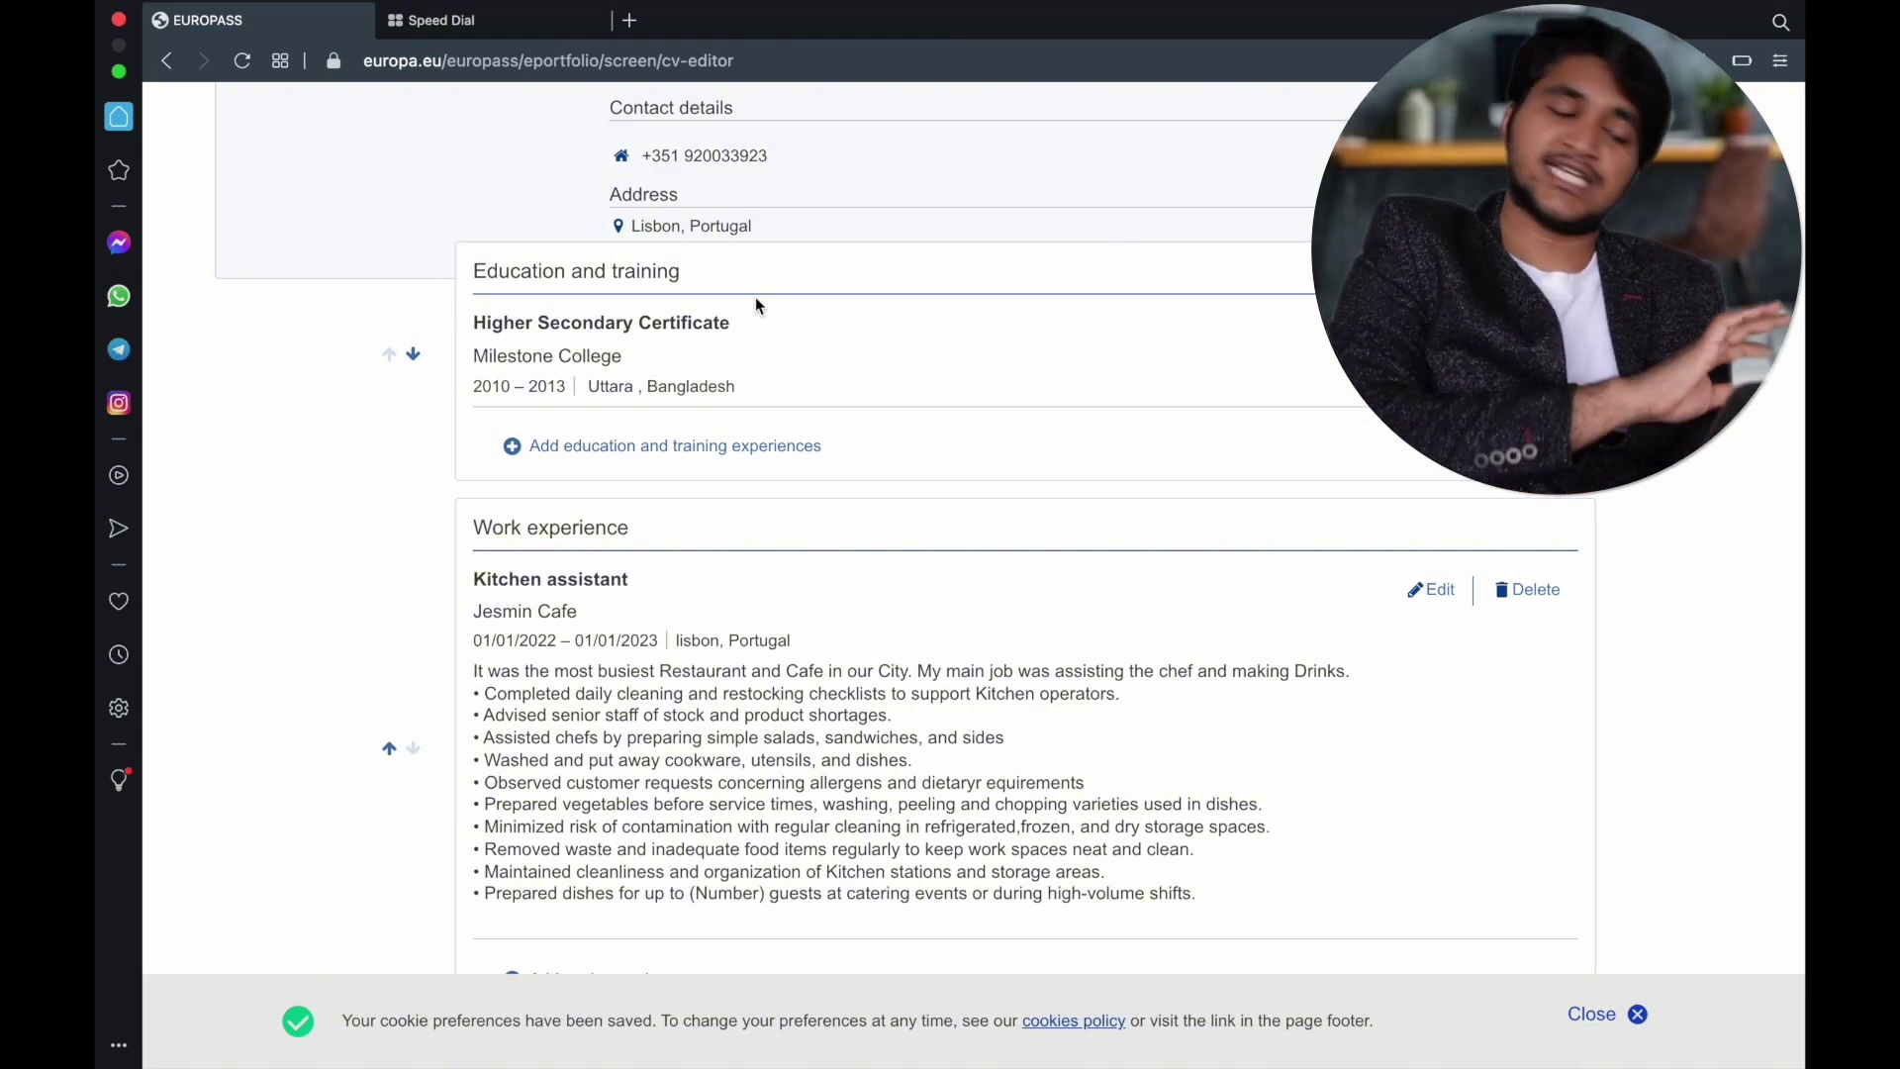
{"action": "scroll", "coordinate": [755, 297], "scroll_direction": "down", "scroll_amount": 1}
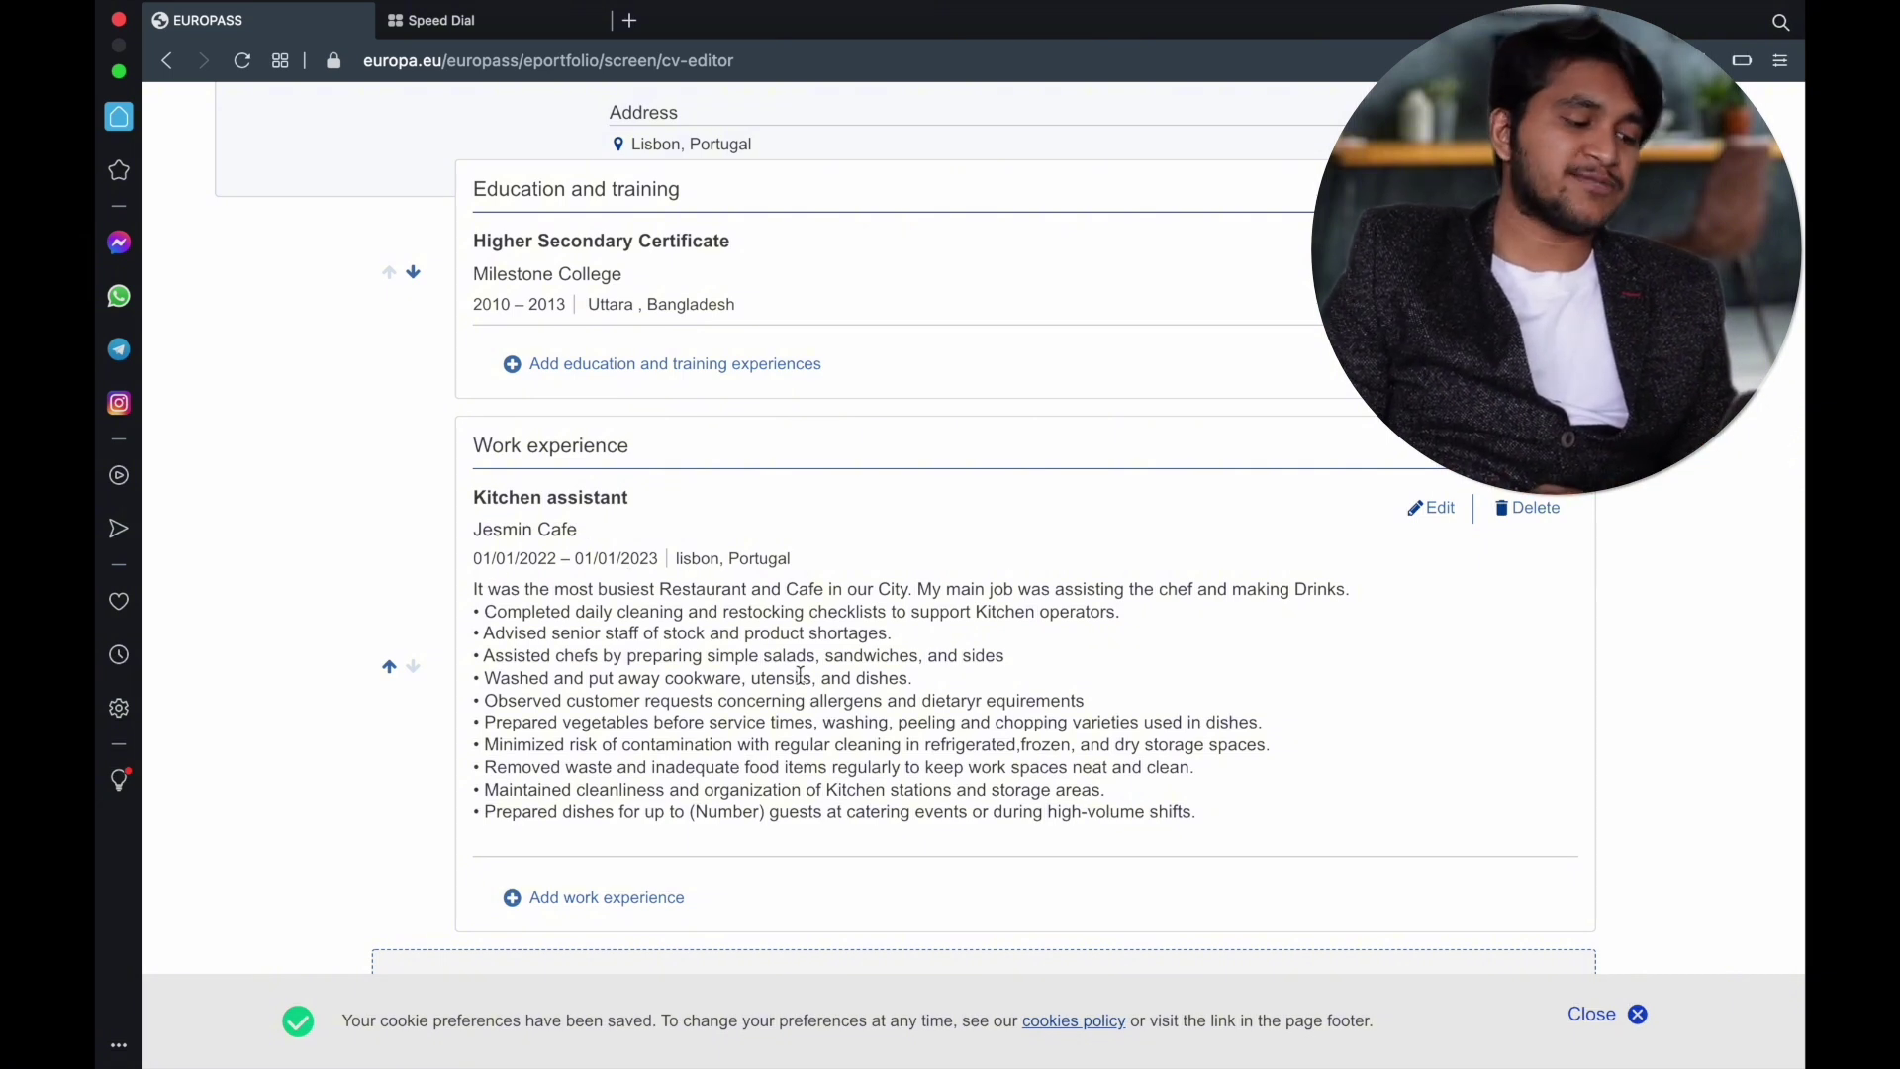
{"action": "scroll", "coordinate": [800, 676], "scroll_direction": "down", "scroll_amount": 1}
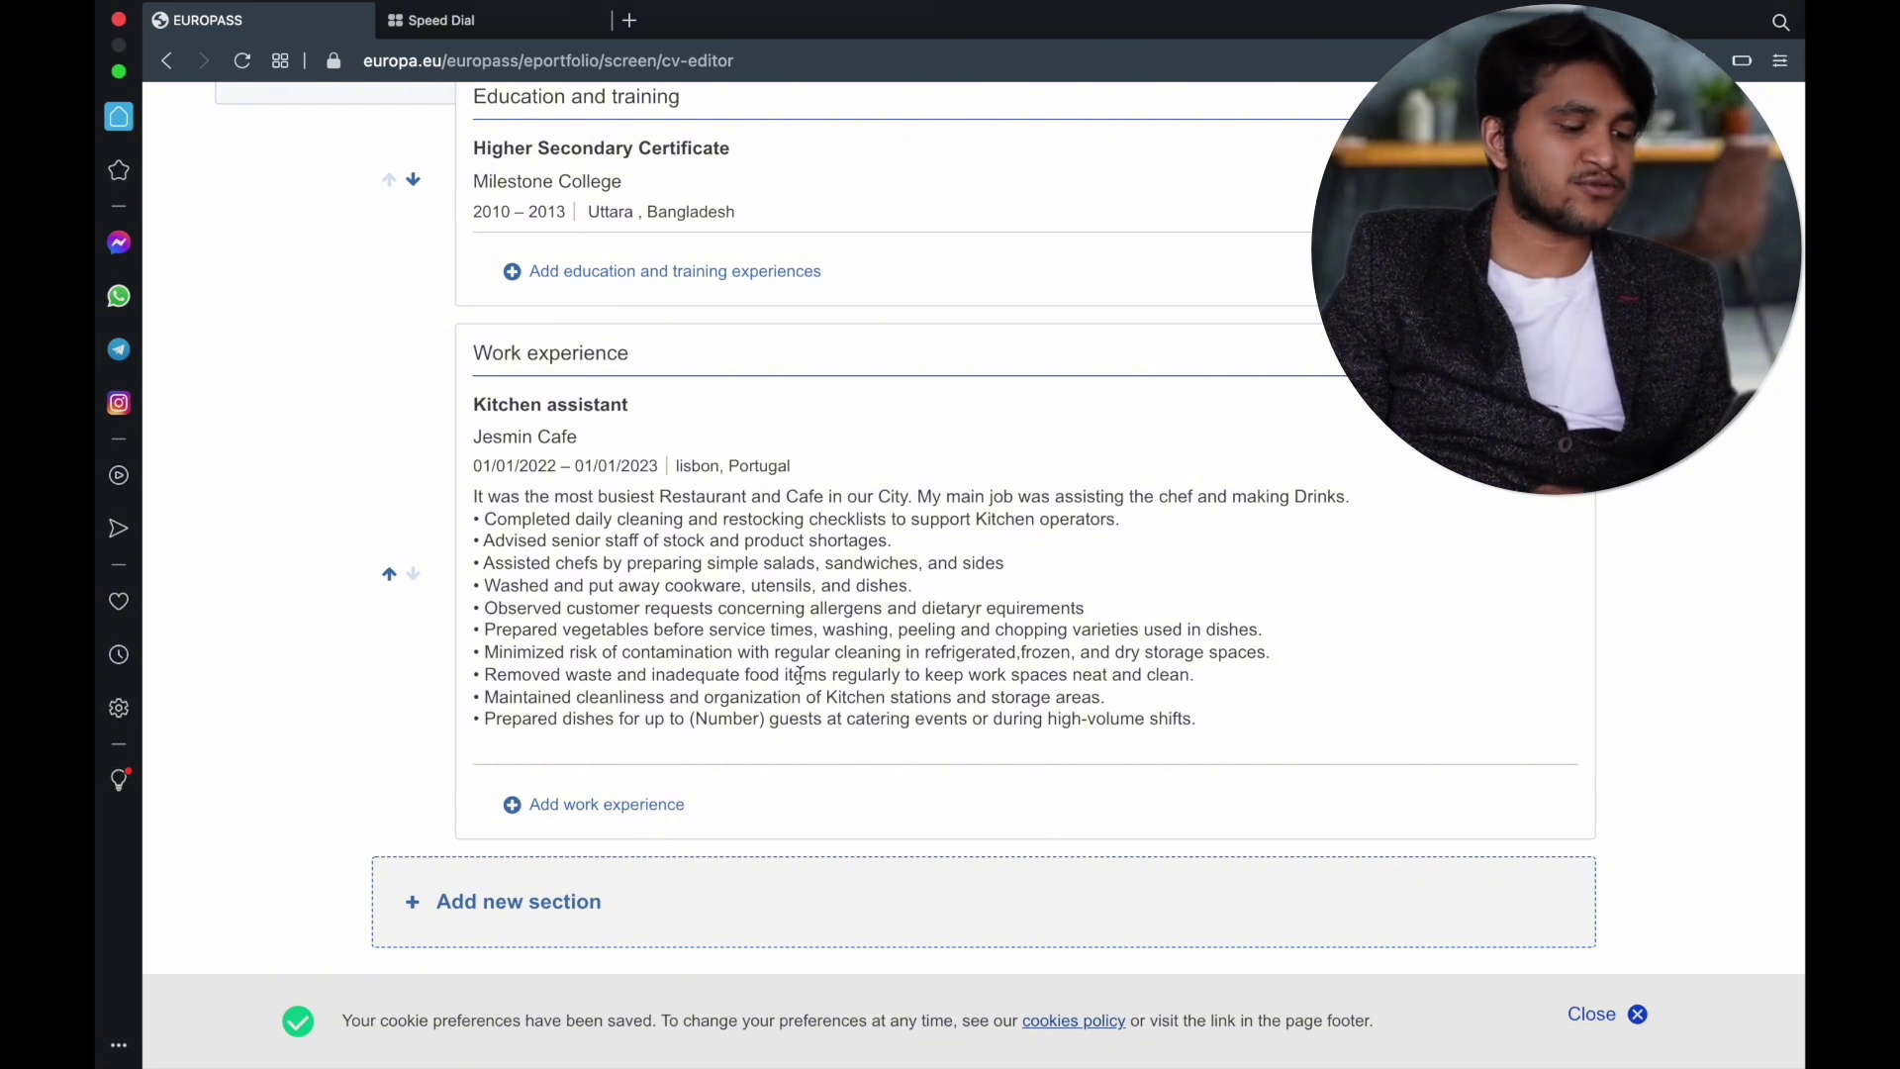
{"action": "left_click", "coordinate": [438, 889]}
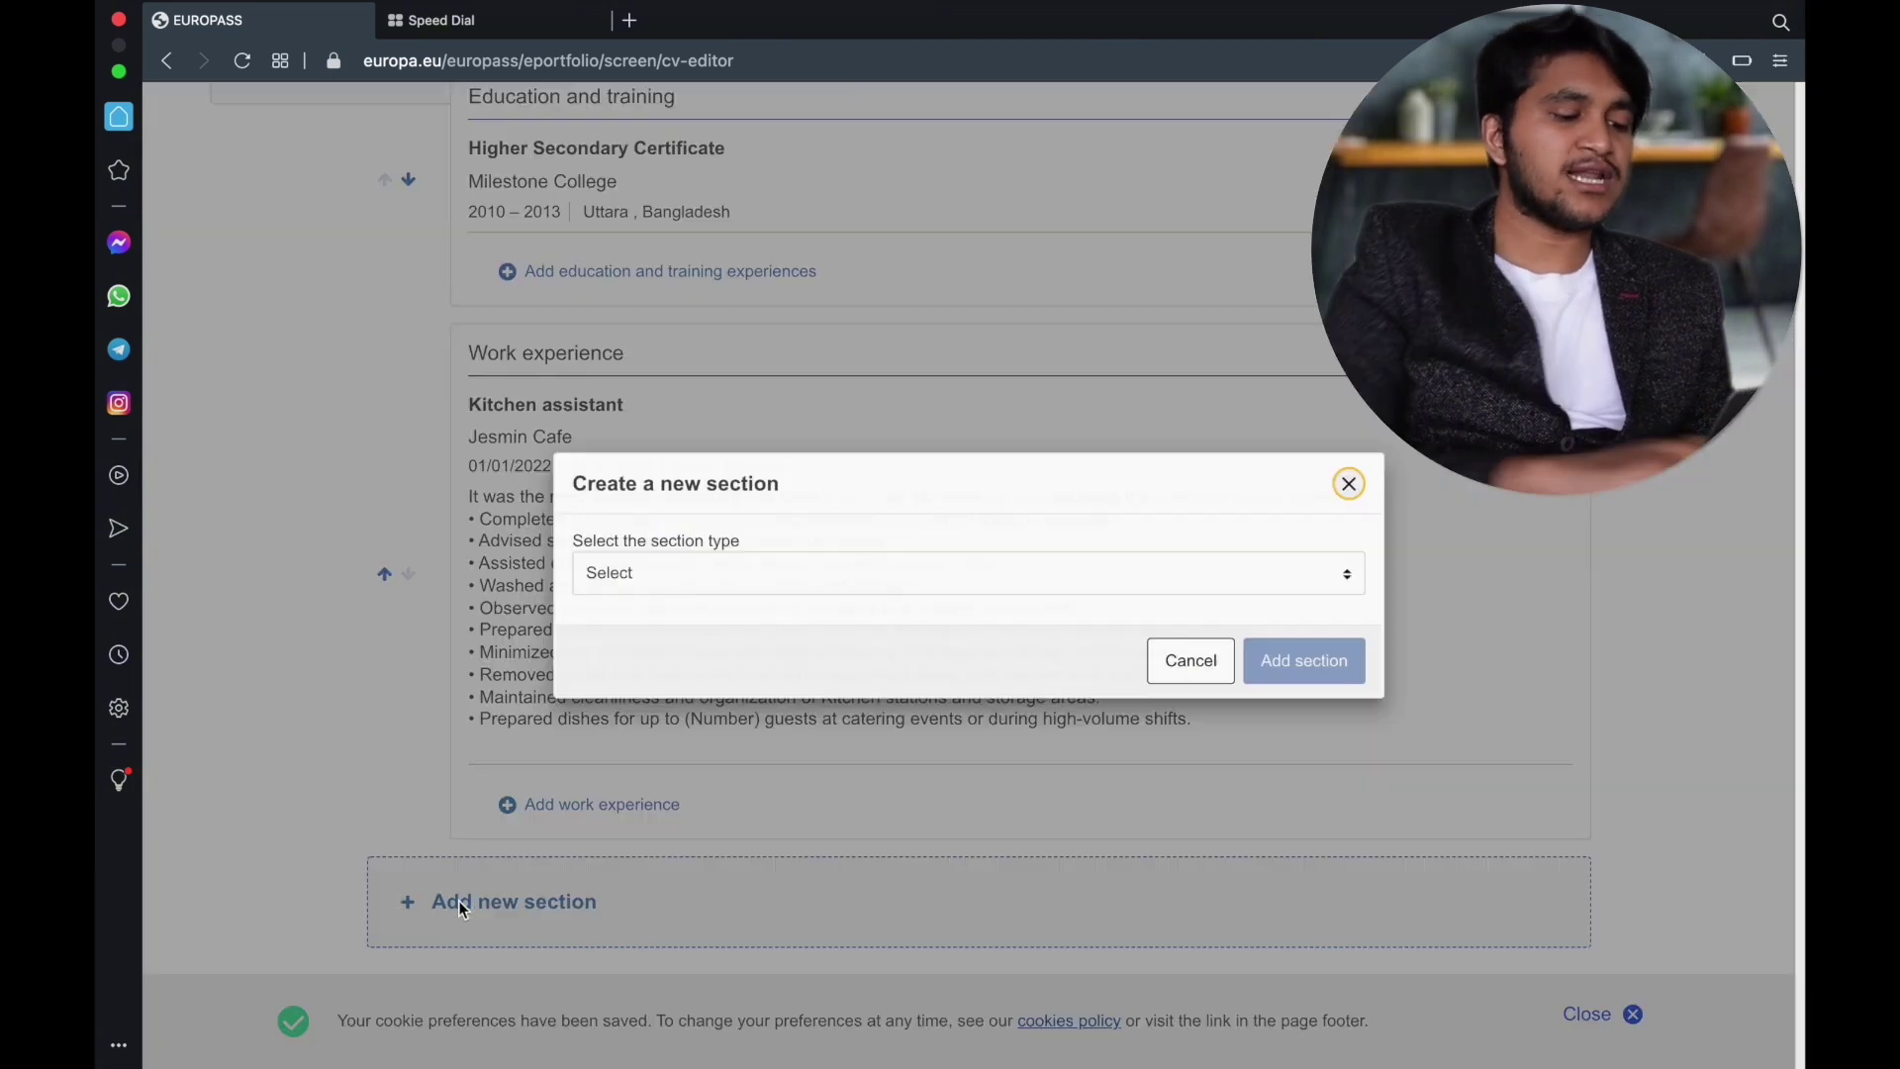
{"action": "left_click", "coordinate": [756, 574]}
{"action": "left_click", "coordinate": [212, 638]}
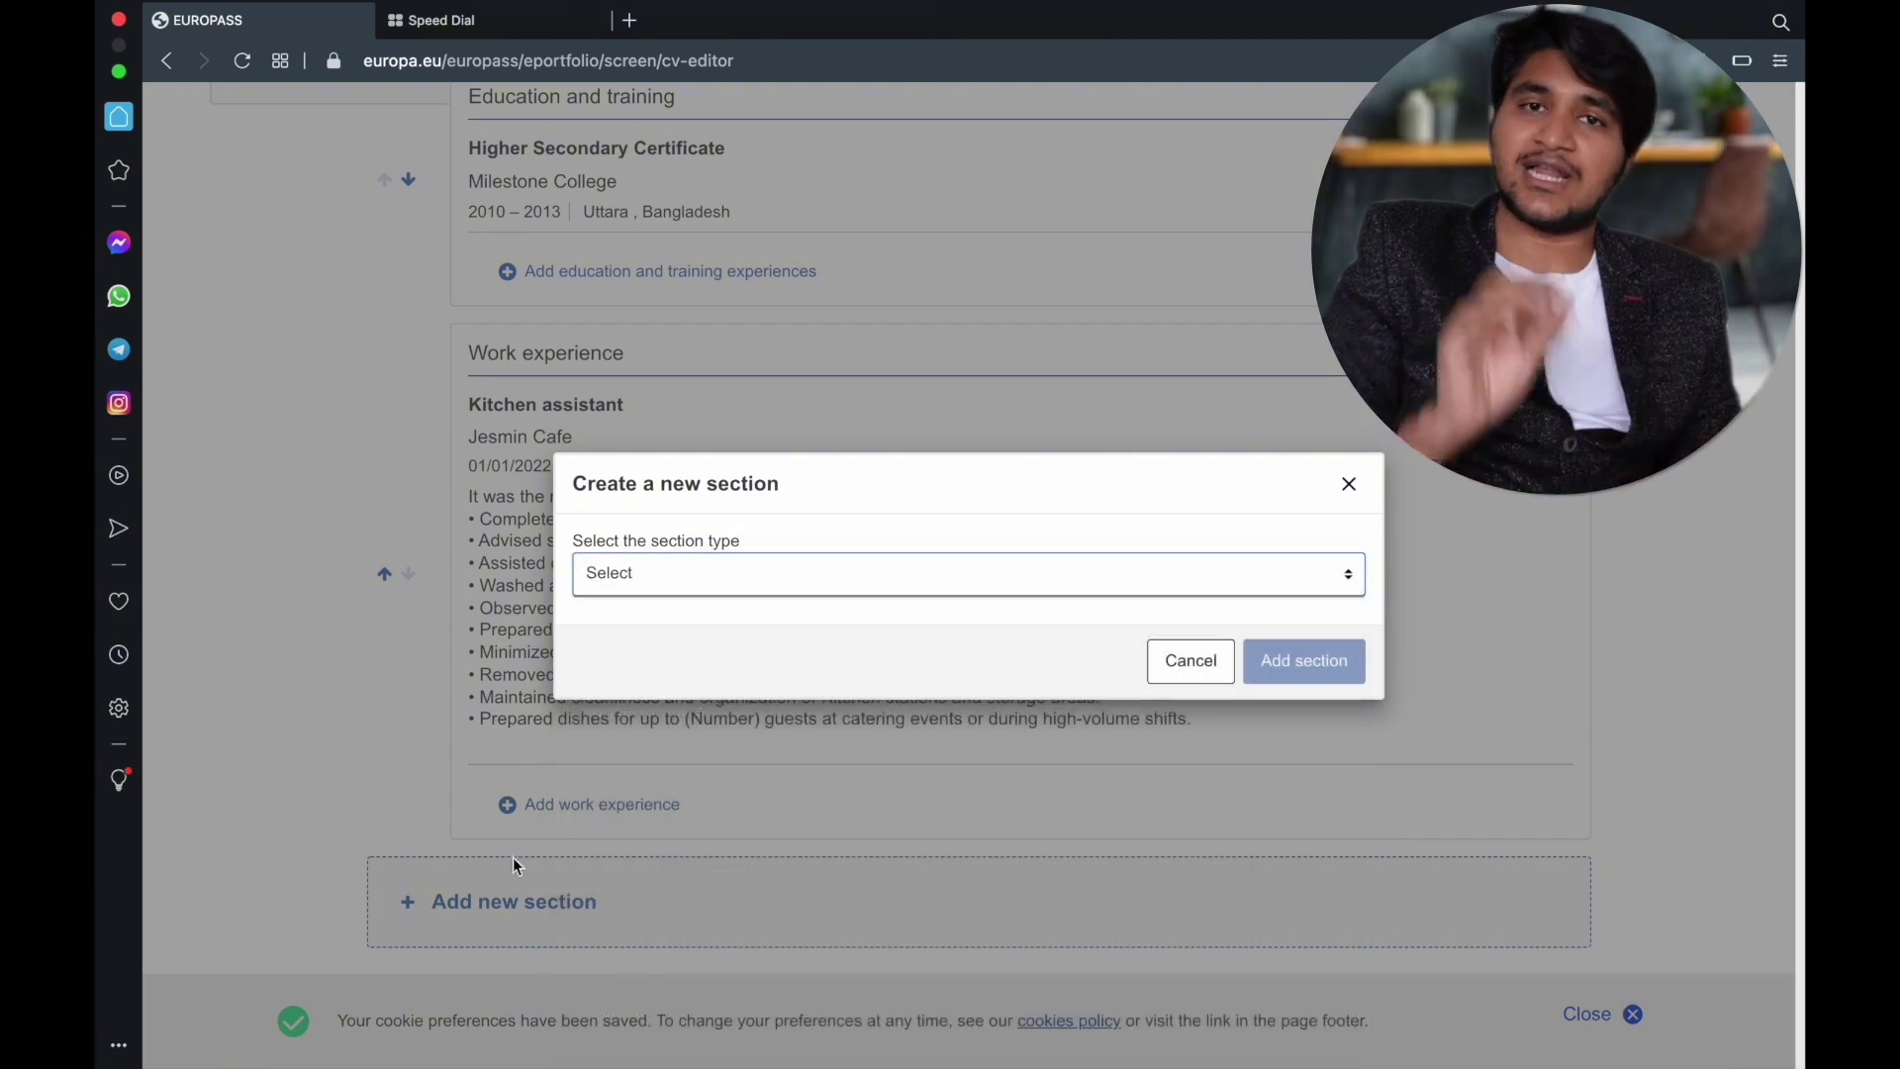
{"action": "left_click", "coordinate": [1192, 661]}
Add a new section of the type Language skills below the work experience.
{"action": "left_click", "coordinate": [526, 912]}
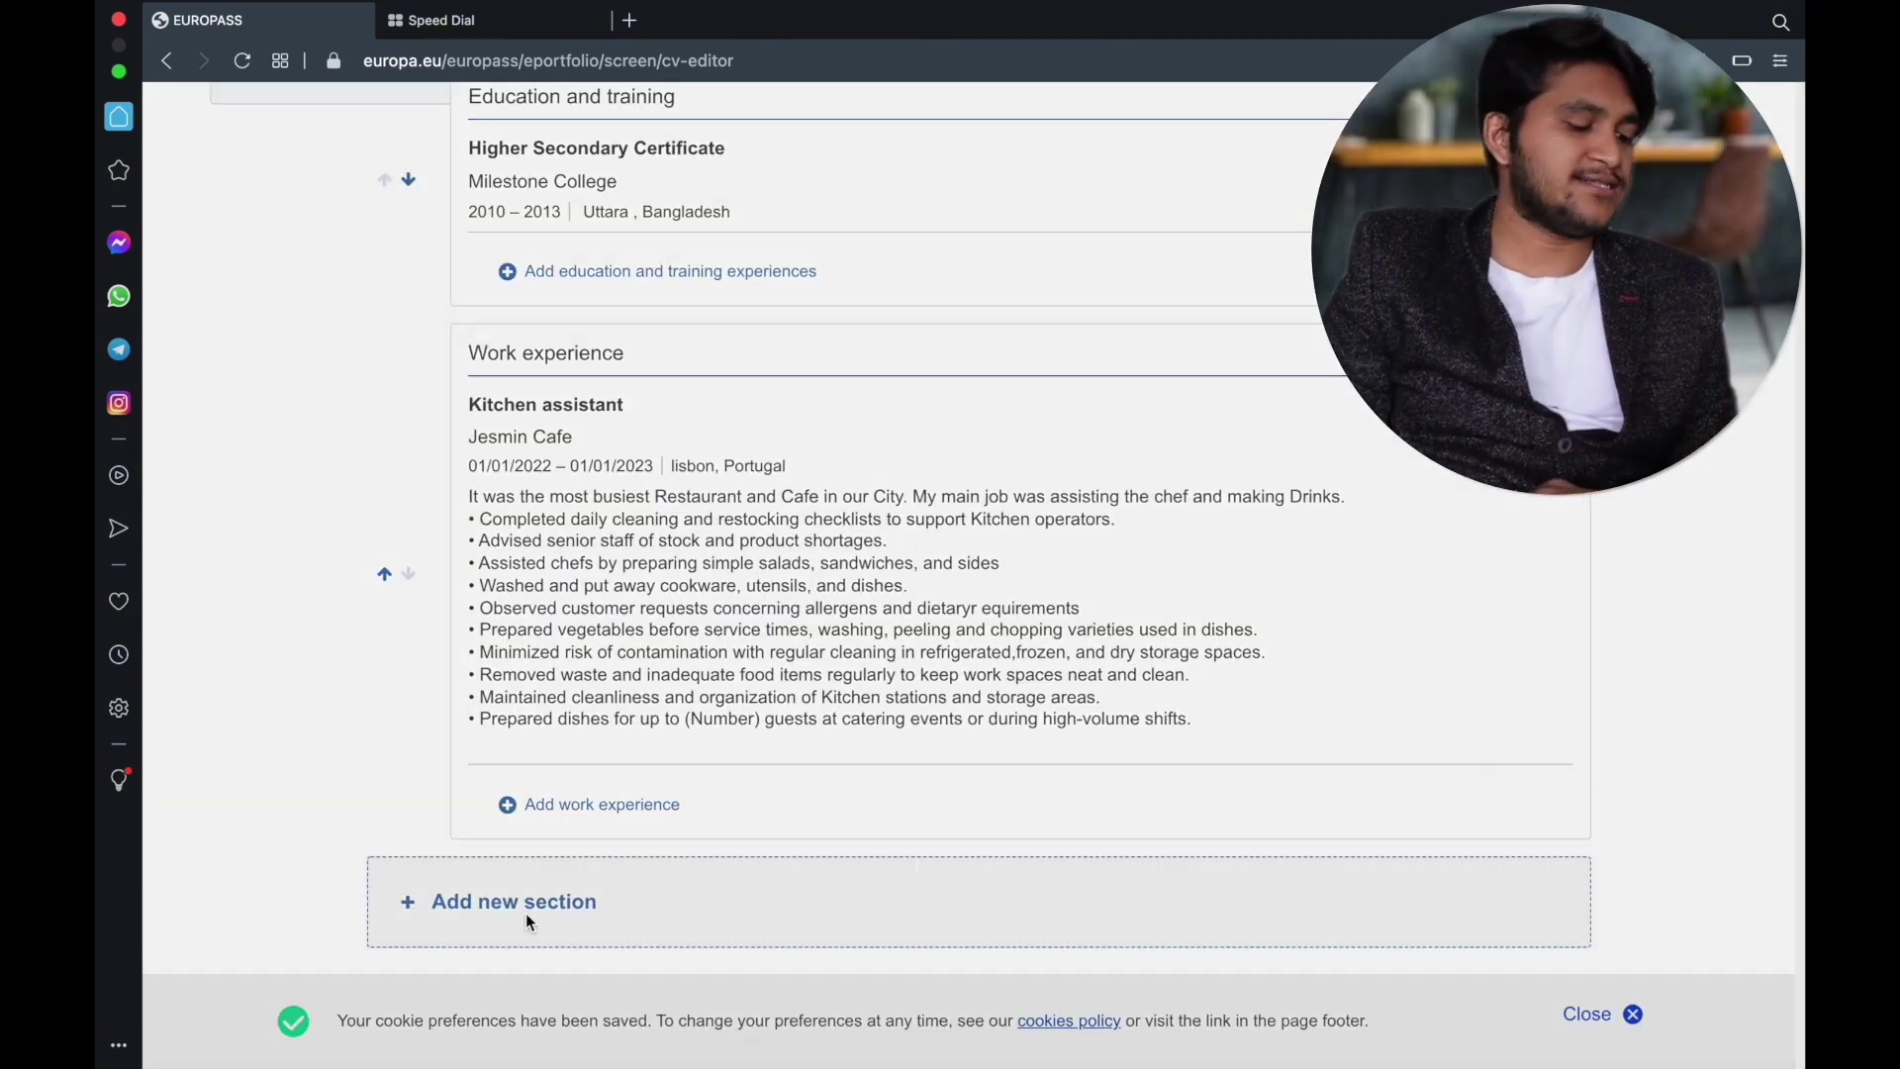
{"action": "left_click", "coordinate": [681, 574]}
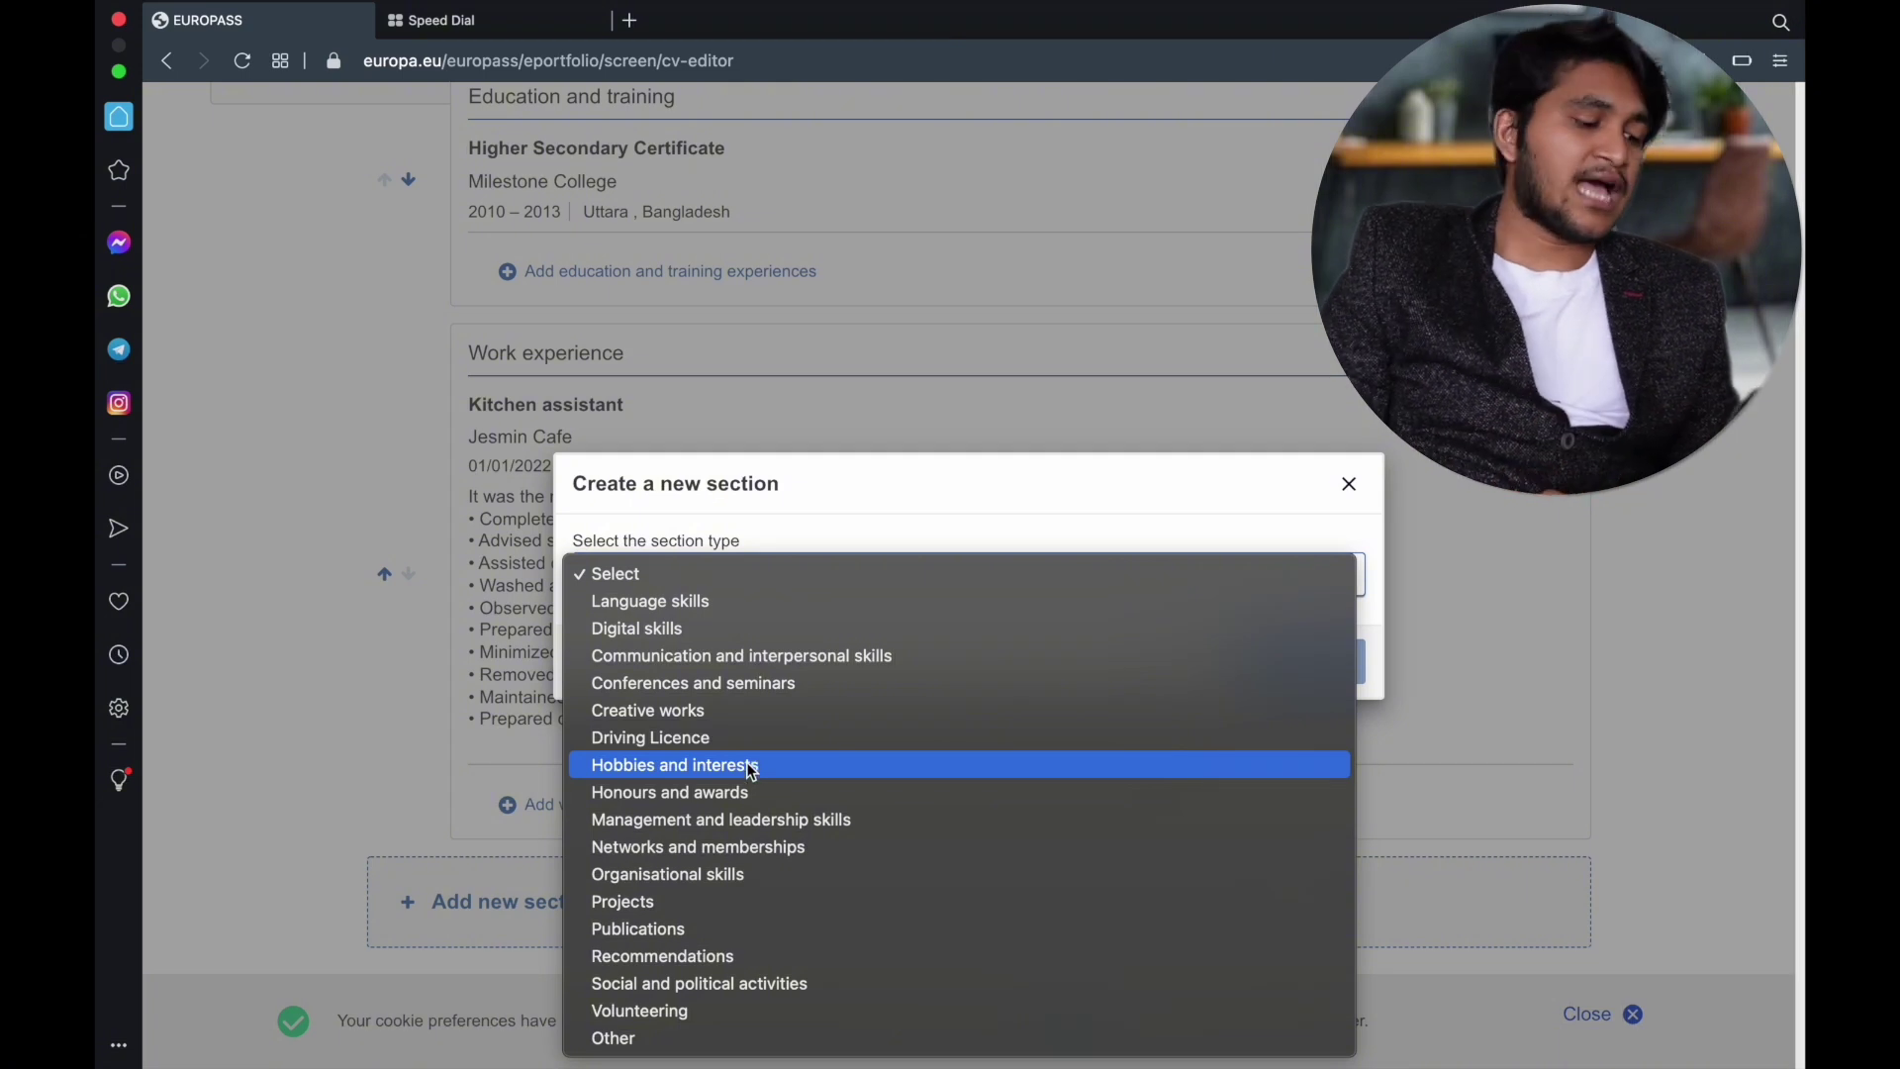
{"action": "left_click", "coordinate": [678, 600]}
{"action": "left_click", "coordinate": [1291, 665]}
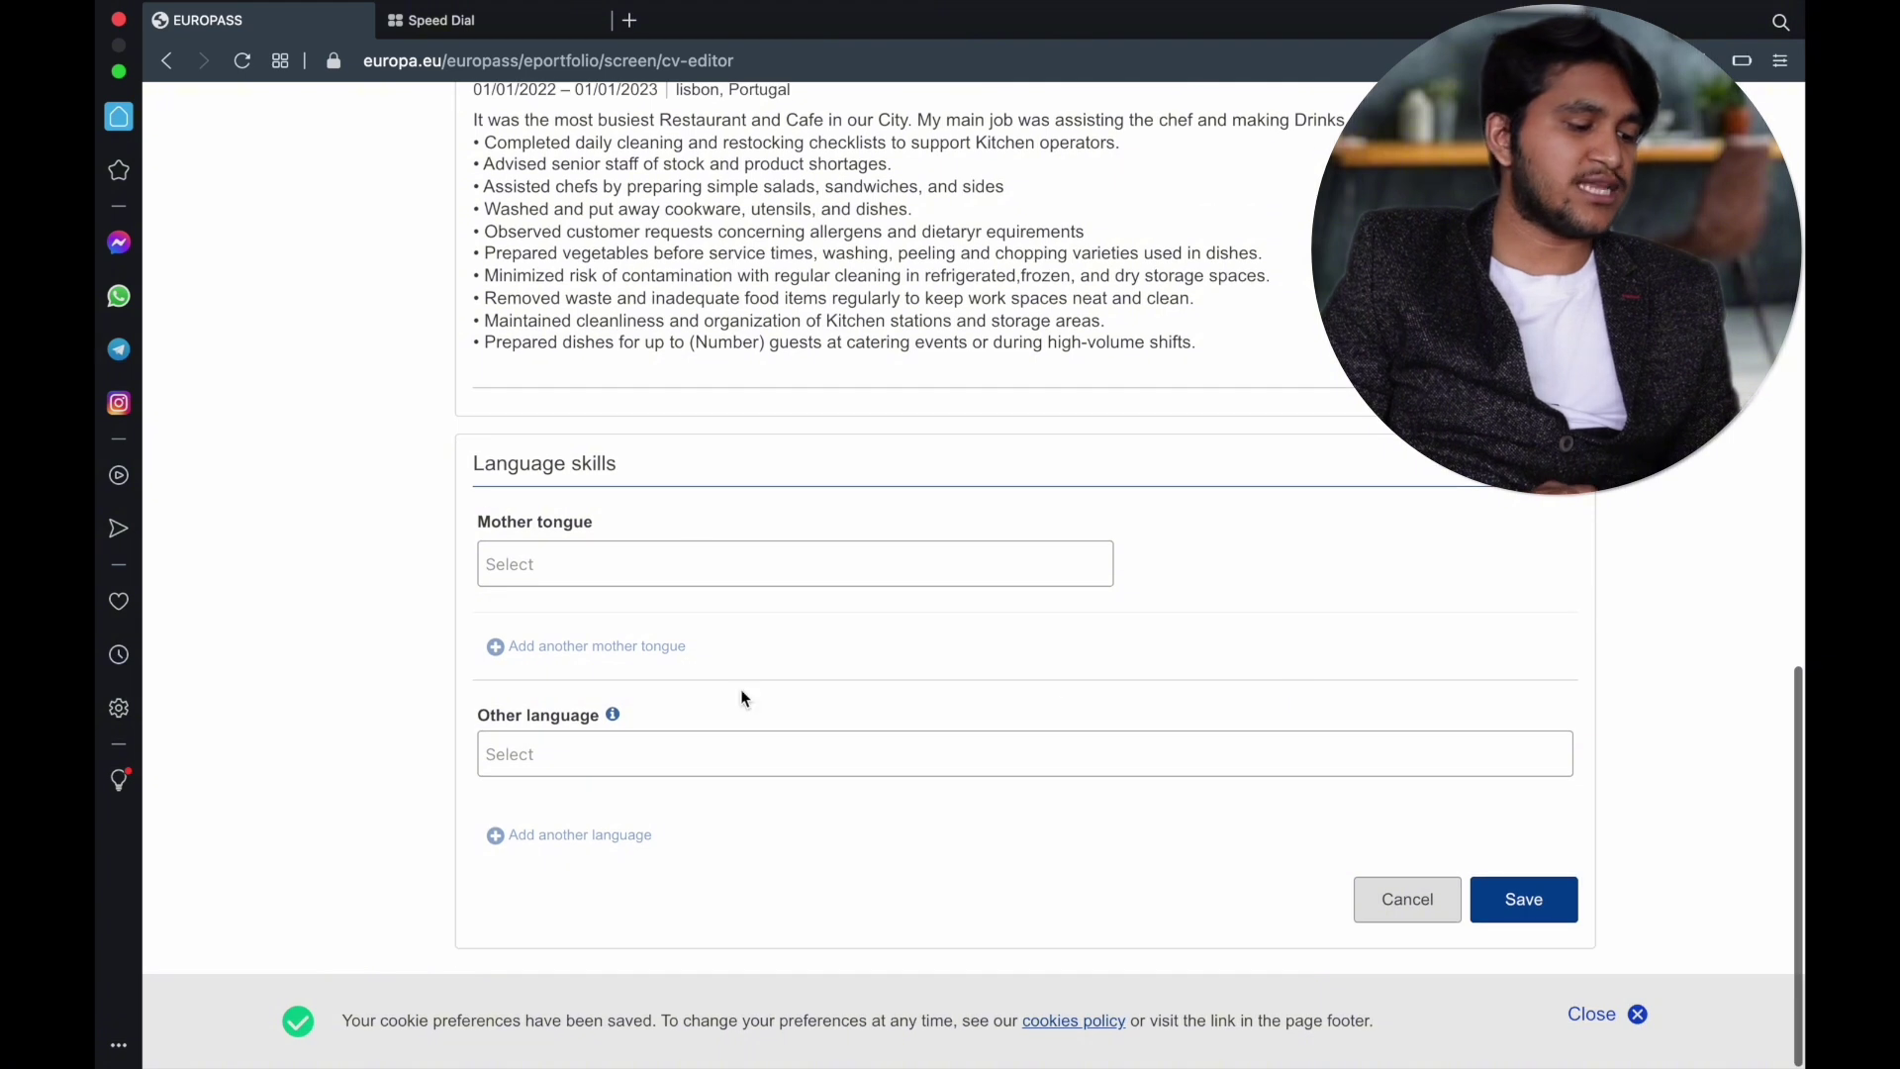
Set the mother tongue to Bengali and choose English as the other language.
{"action": "left_click", "coordinate": [673, 551]}
{"action": "type", "text": "Ben"}
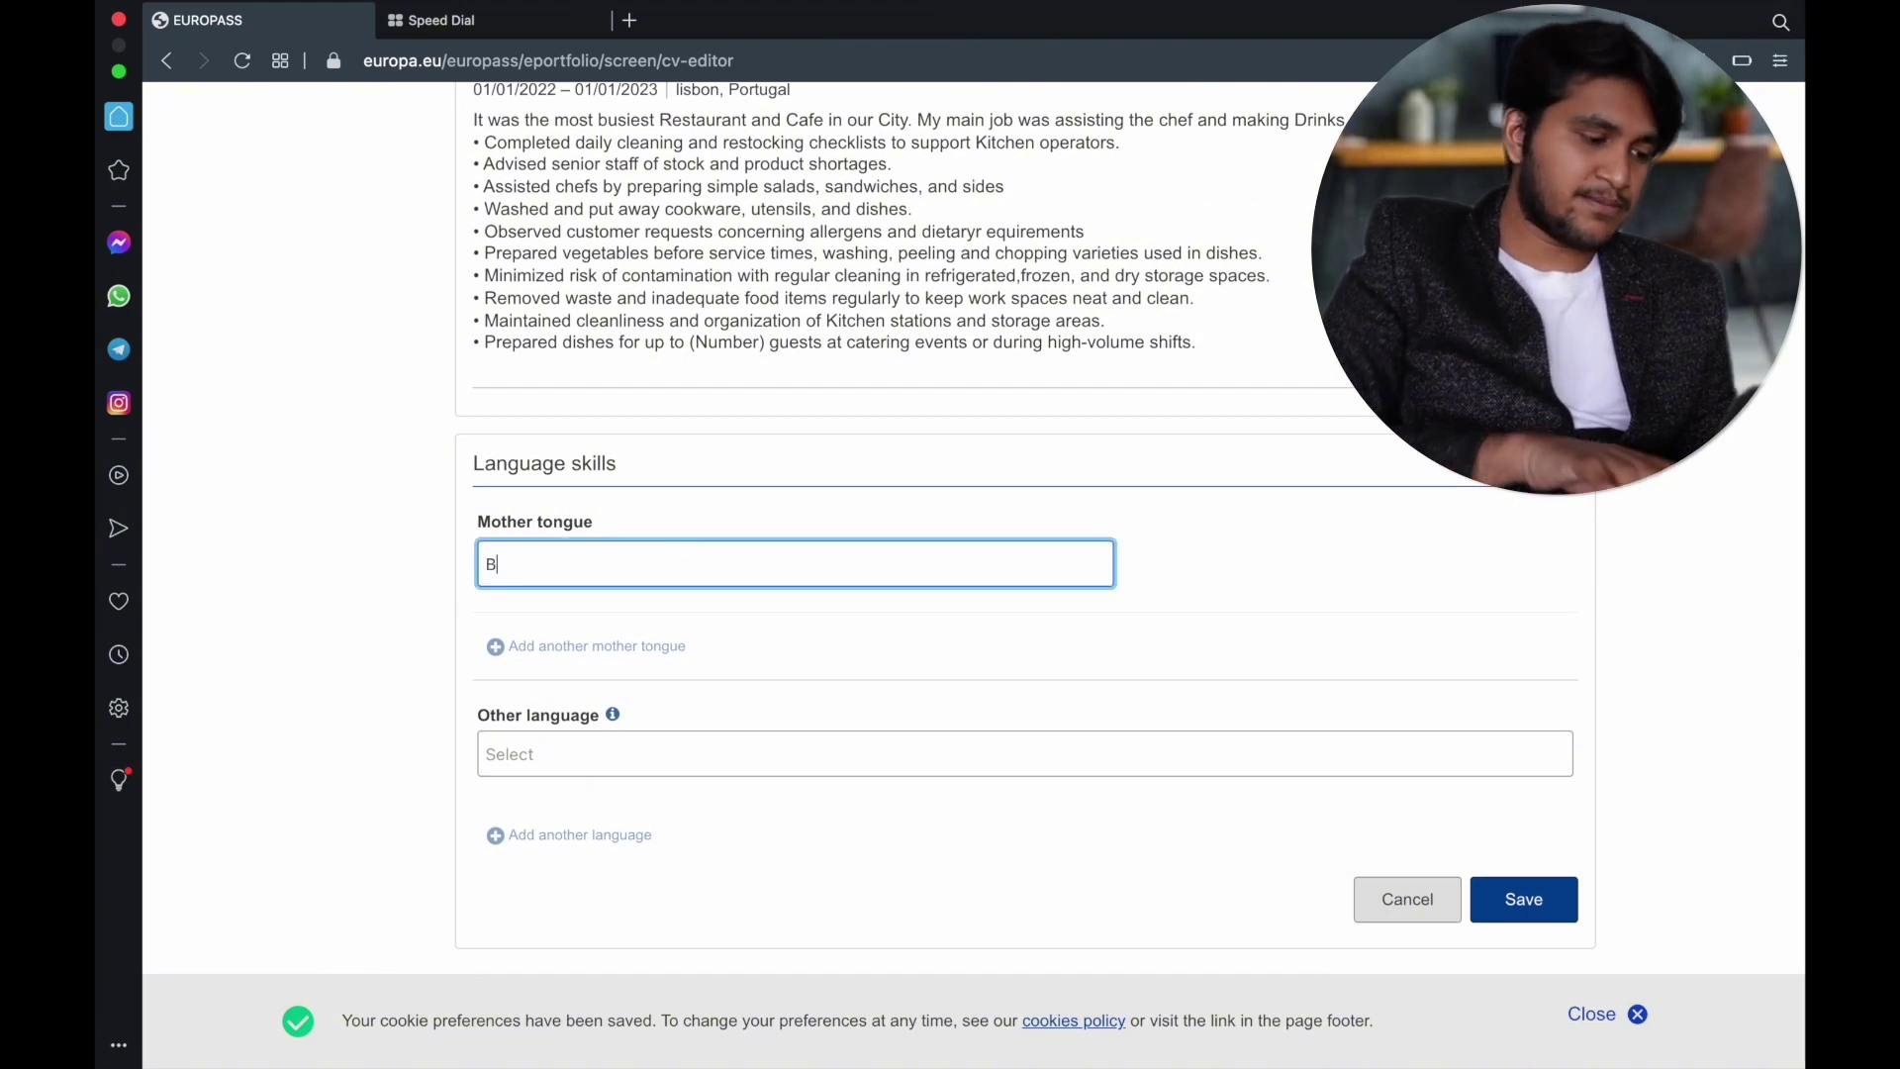
{"action": "left_click", "coordinate": [651, 596]}
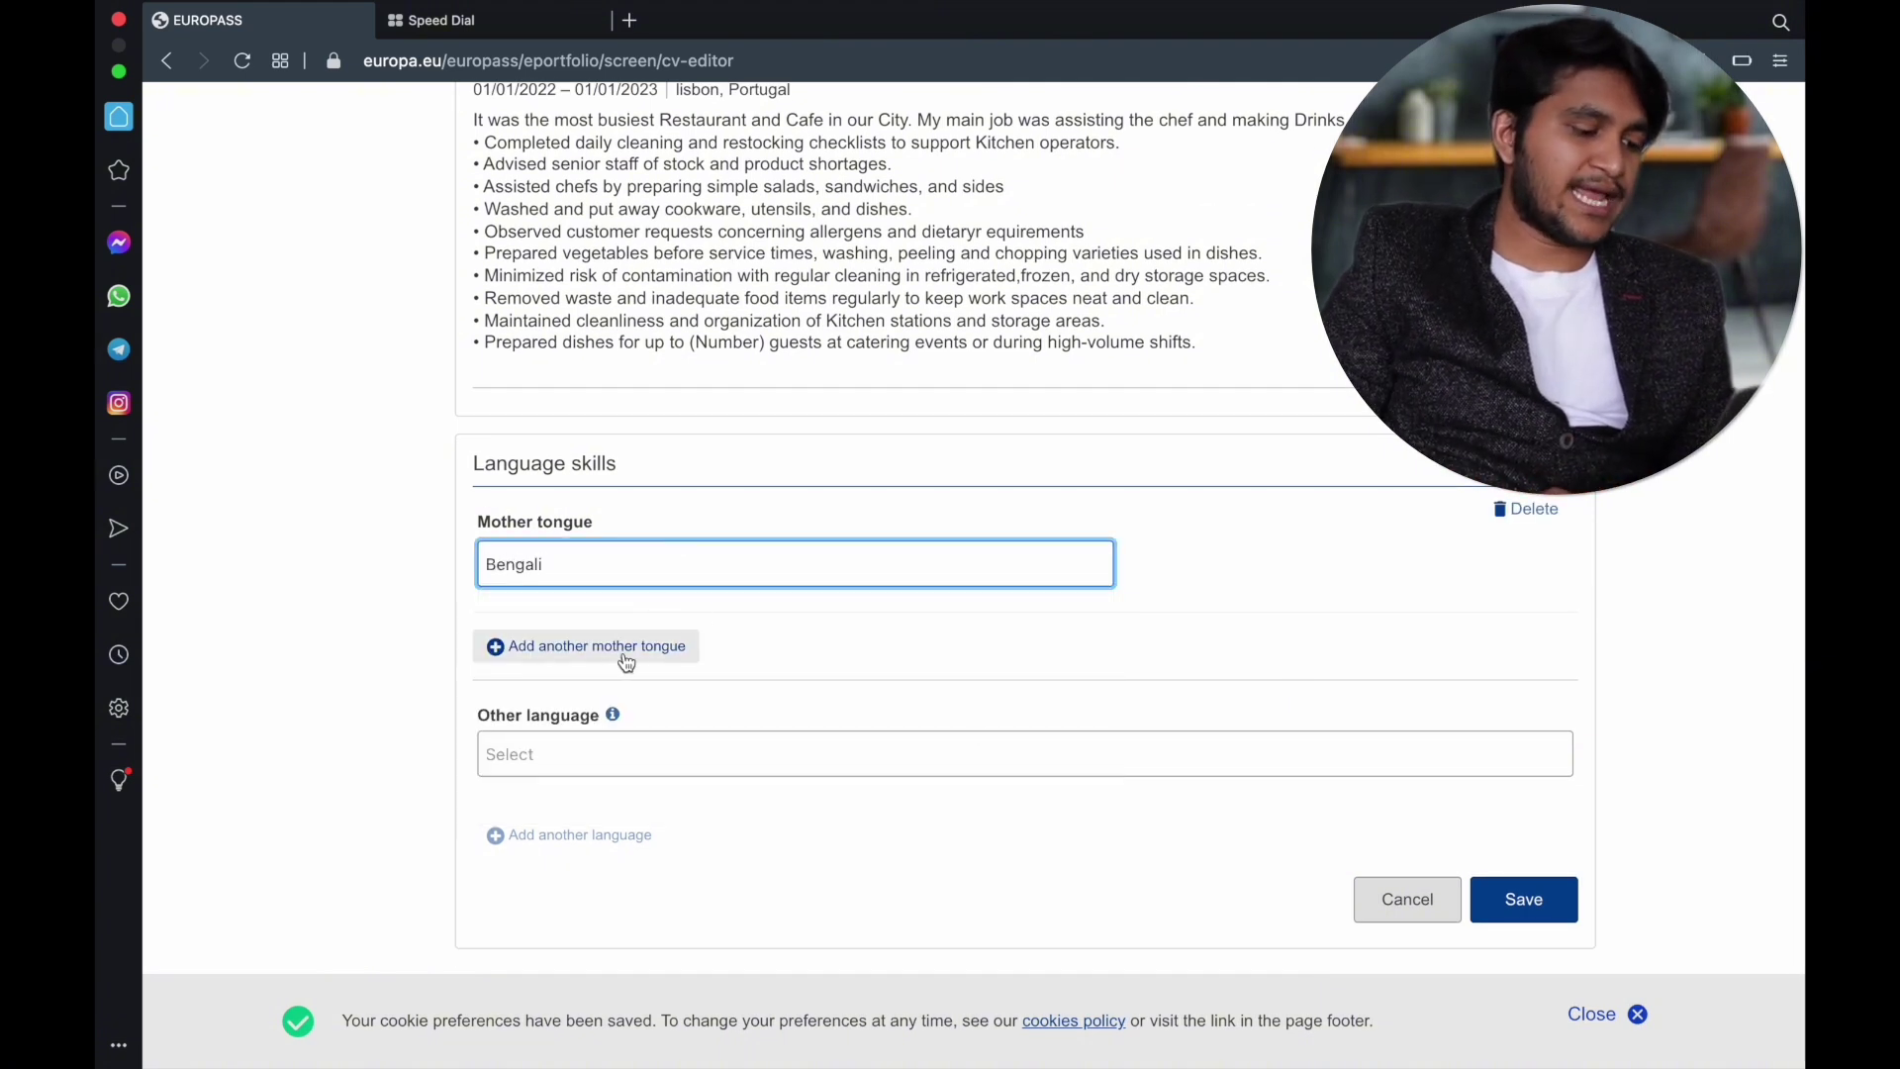
{"action": "left_click", "coordinate": [653, 765]}
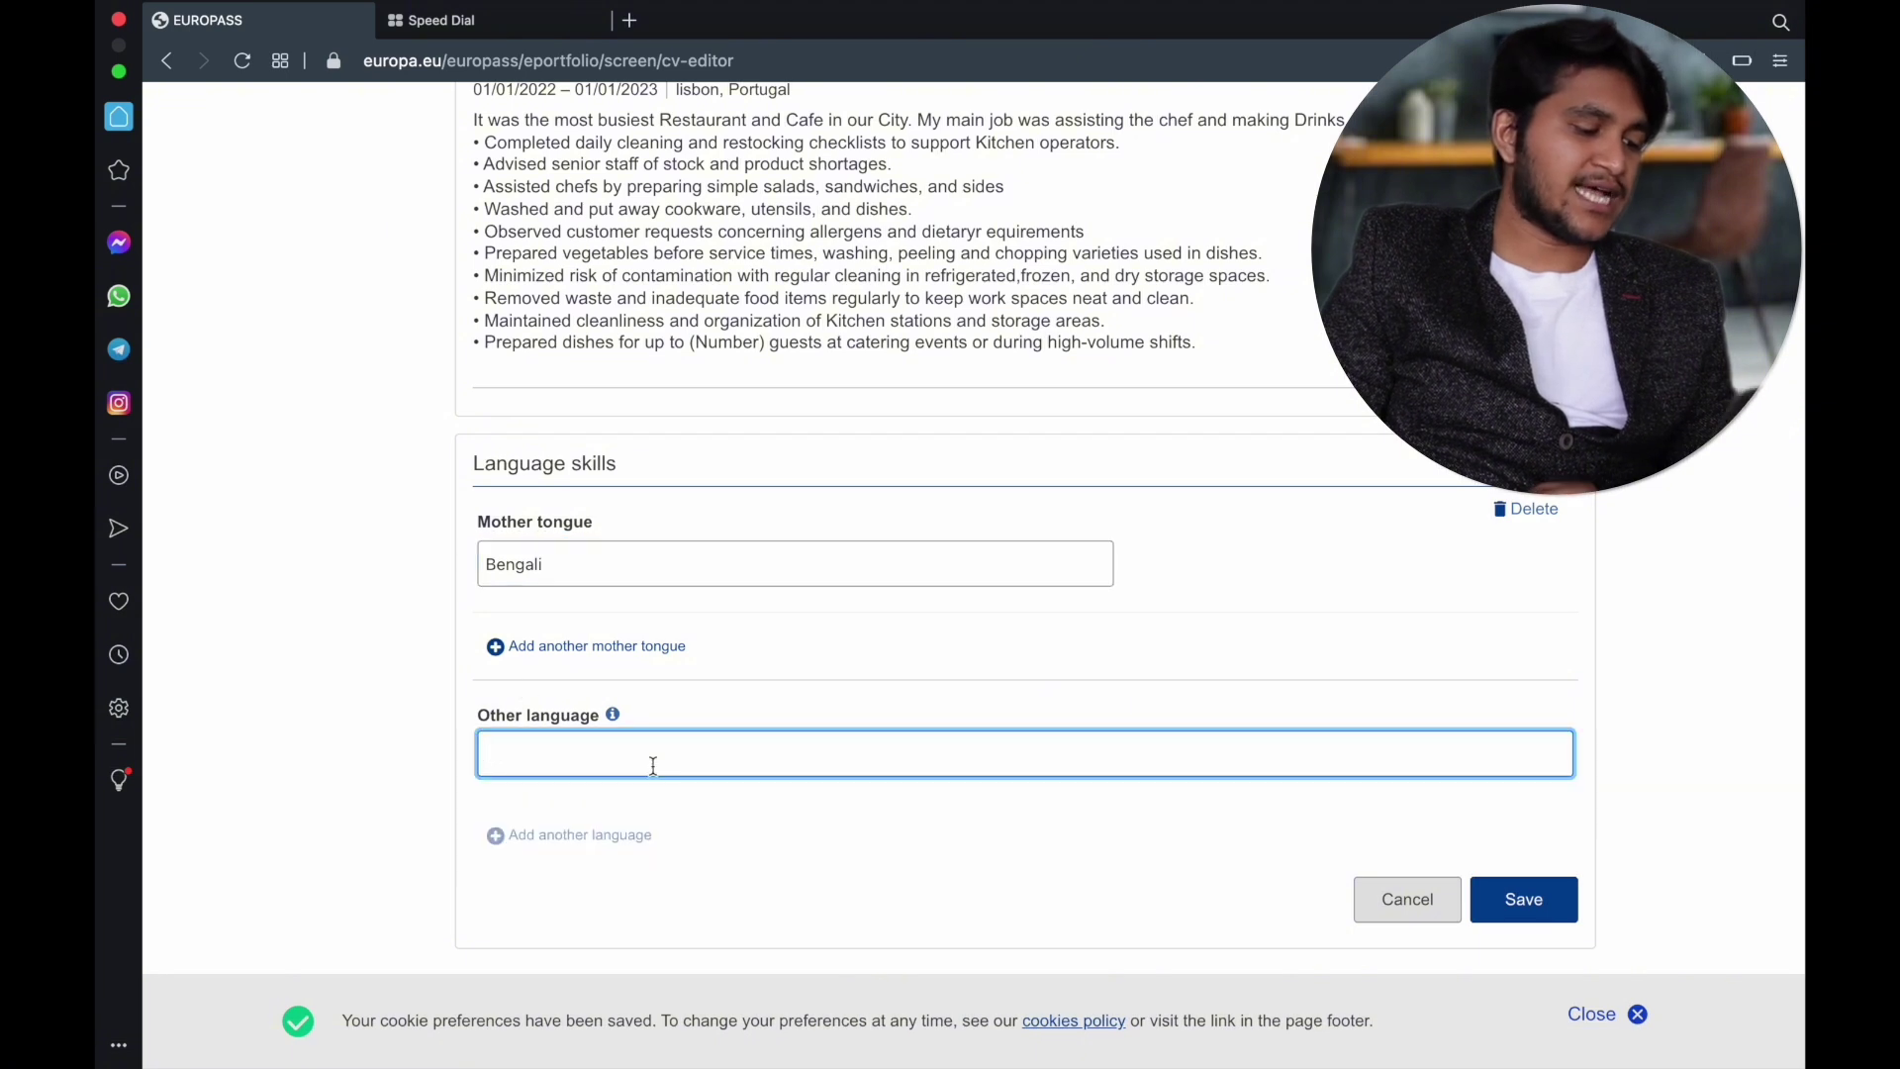
{"action": "type", "text": "en"}
{"action": "left_click", "coordinate": [562, 783]}
Rate English understanding as B1 - Independent user for listening and C1 - Proficient user for reading.
{"action": "scroll", "coordinate": [562, 783], "scroll_direction": "down", "scroll_amount": 3}
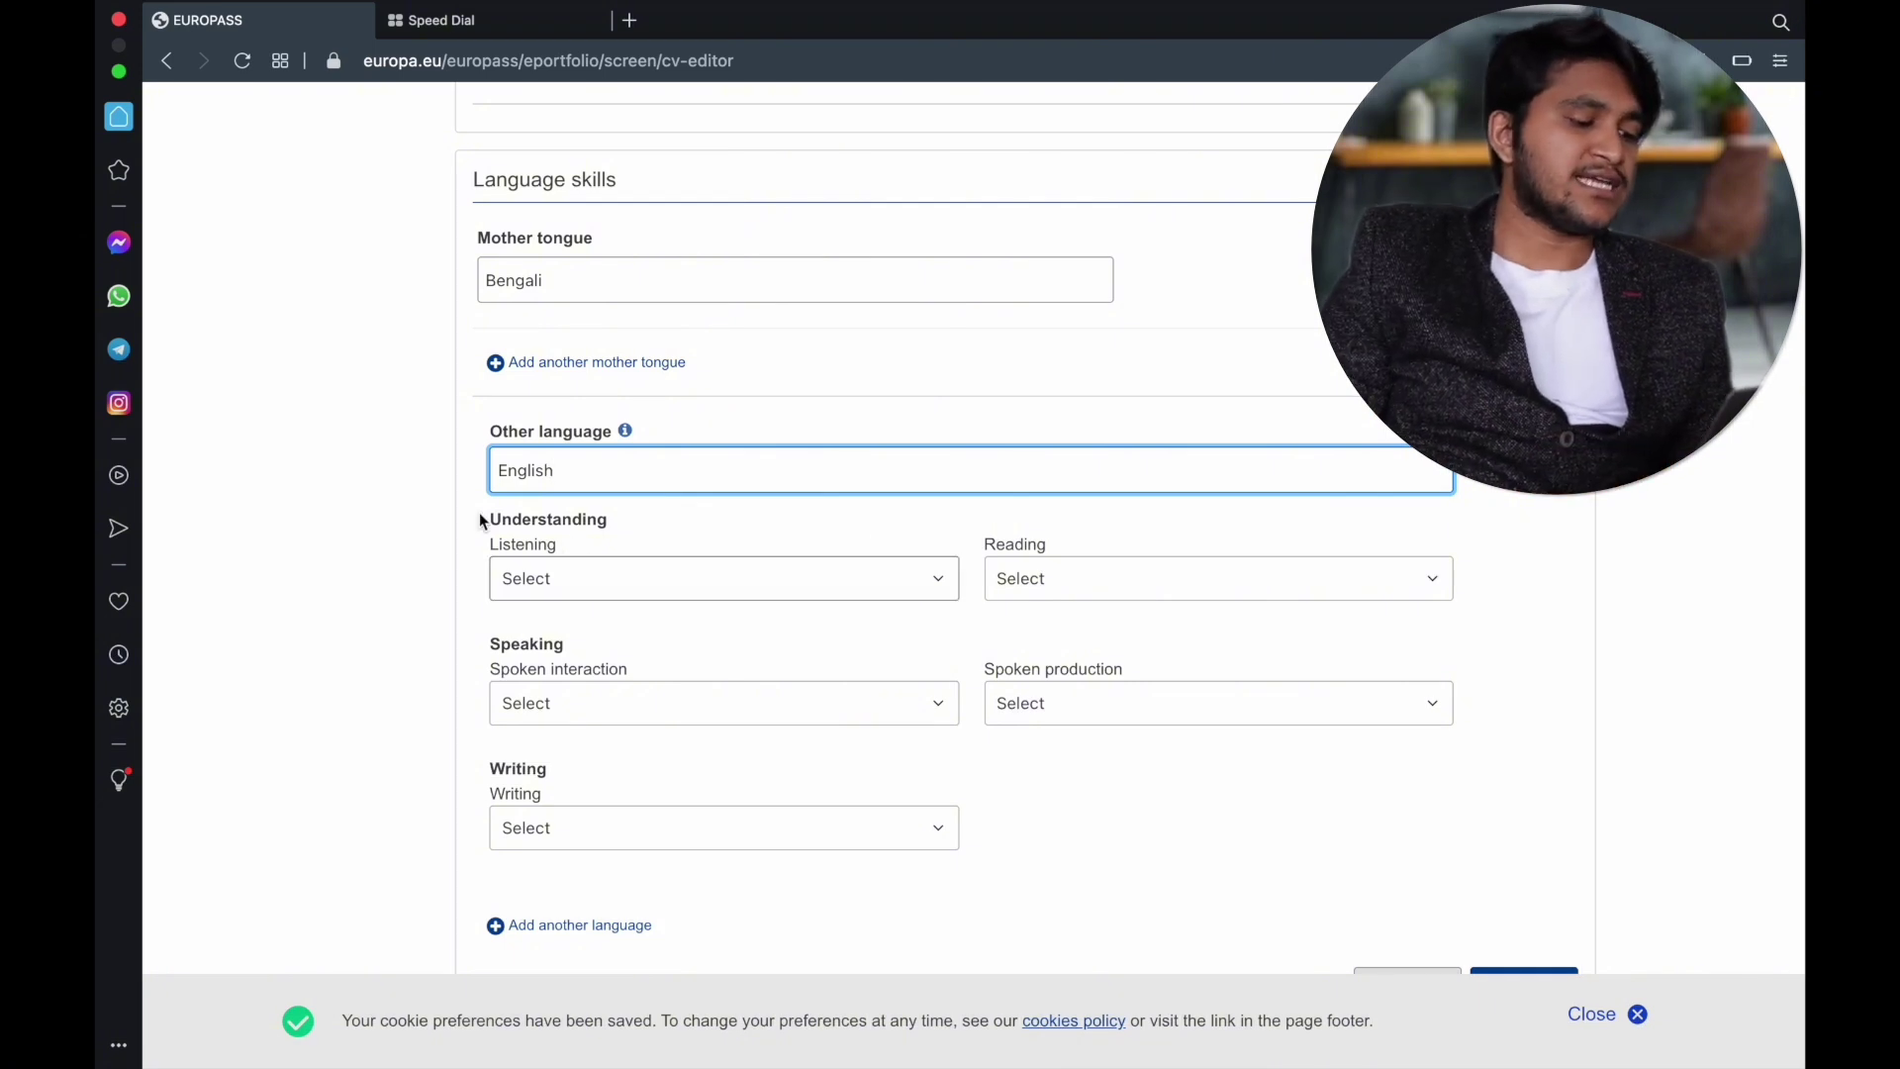
{"action": "left_click", "coordinate": [650, 571]}
{"action": "scroll", "coordinate": [634, 672], "scroll_direction": "down", "scroll_amount": 3}
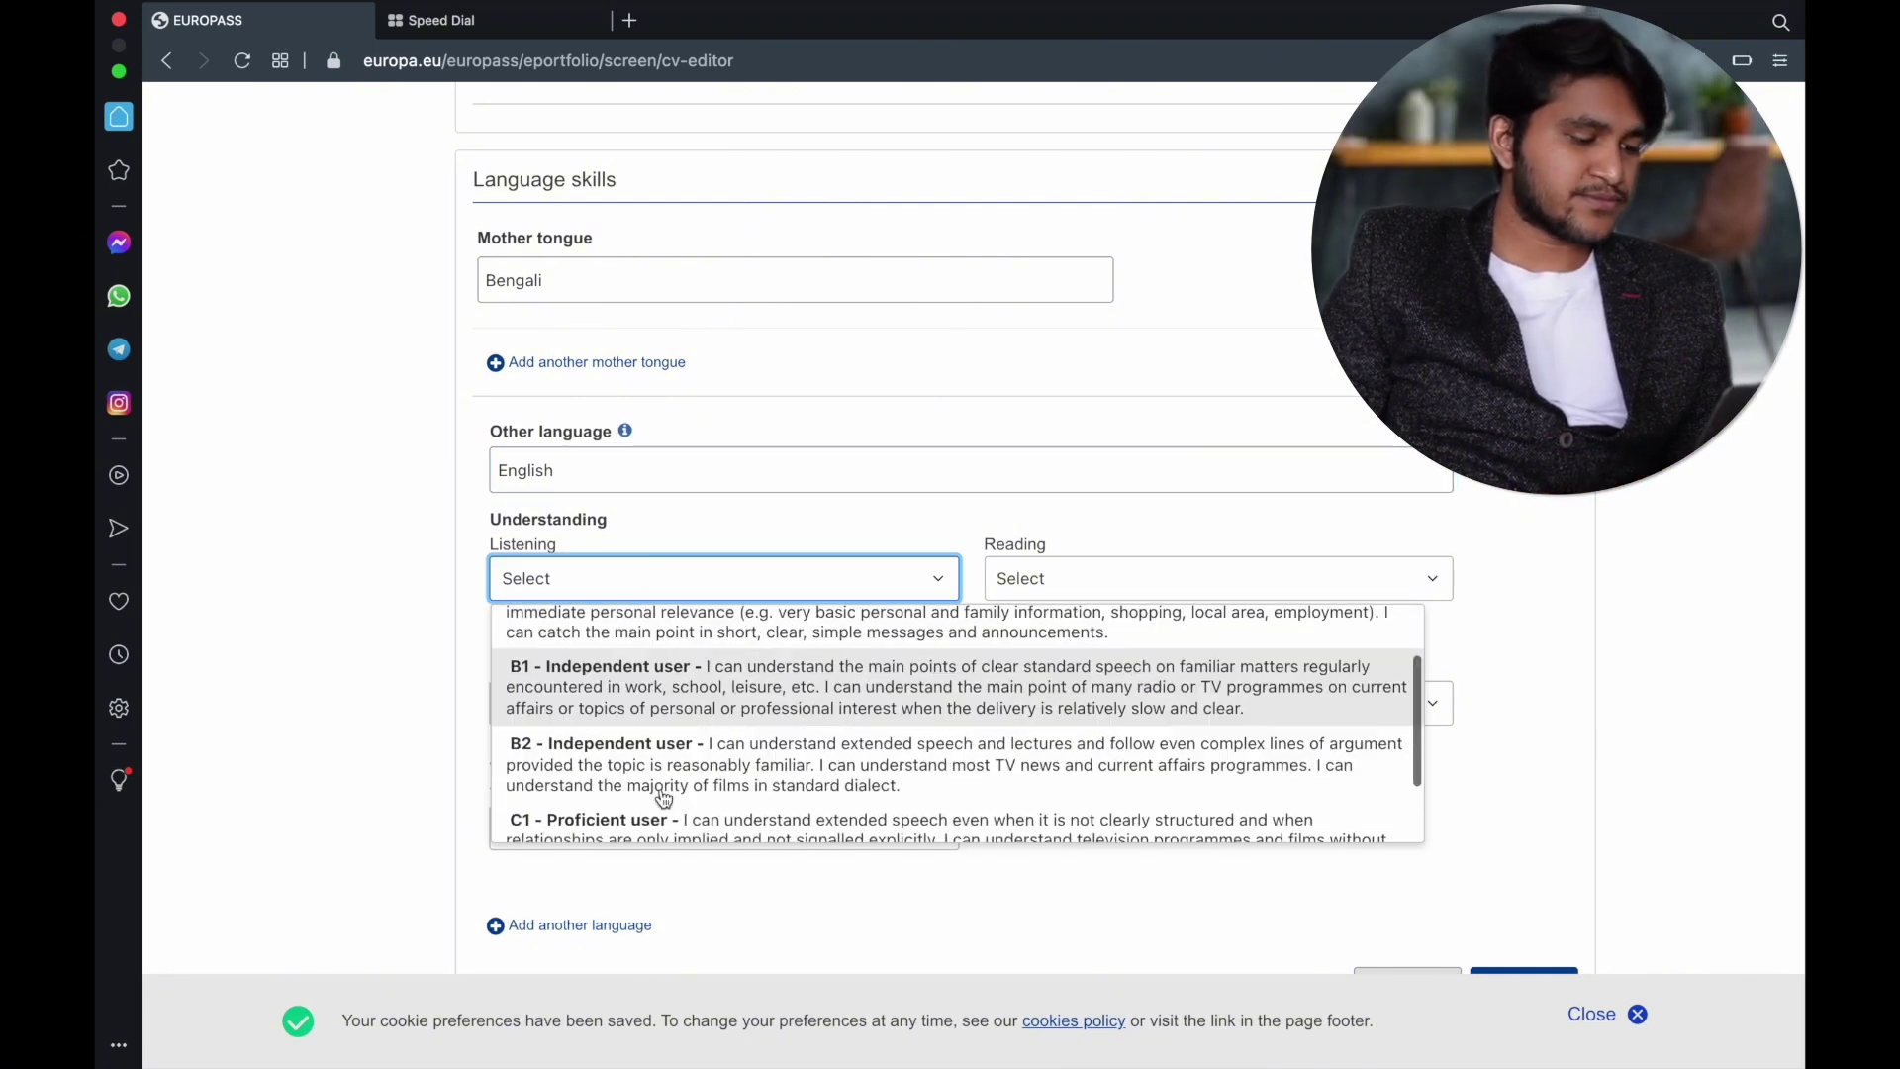
{"action": "scroll", "coordinate": [648, 643], "scroll_direction": "up", "scroll_amount": 2}
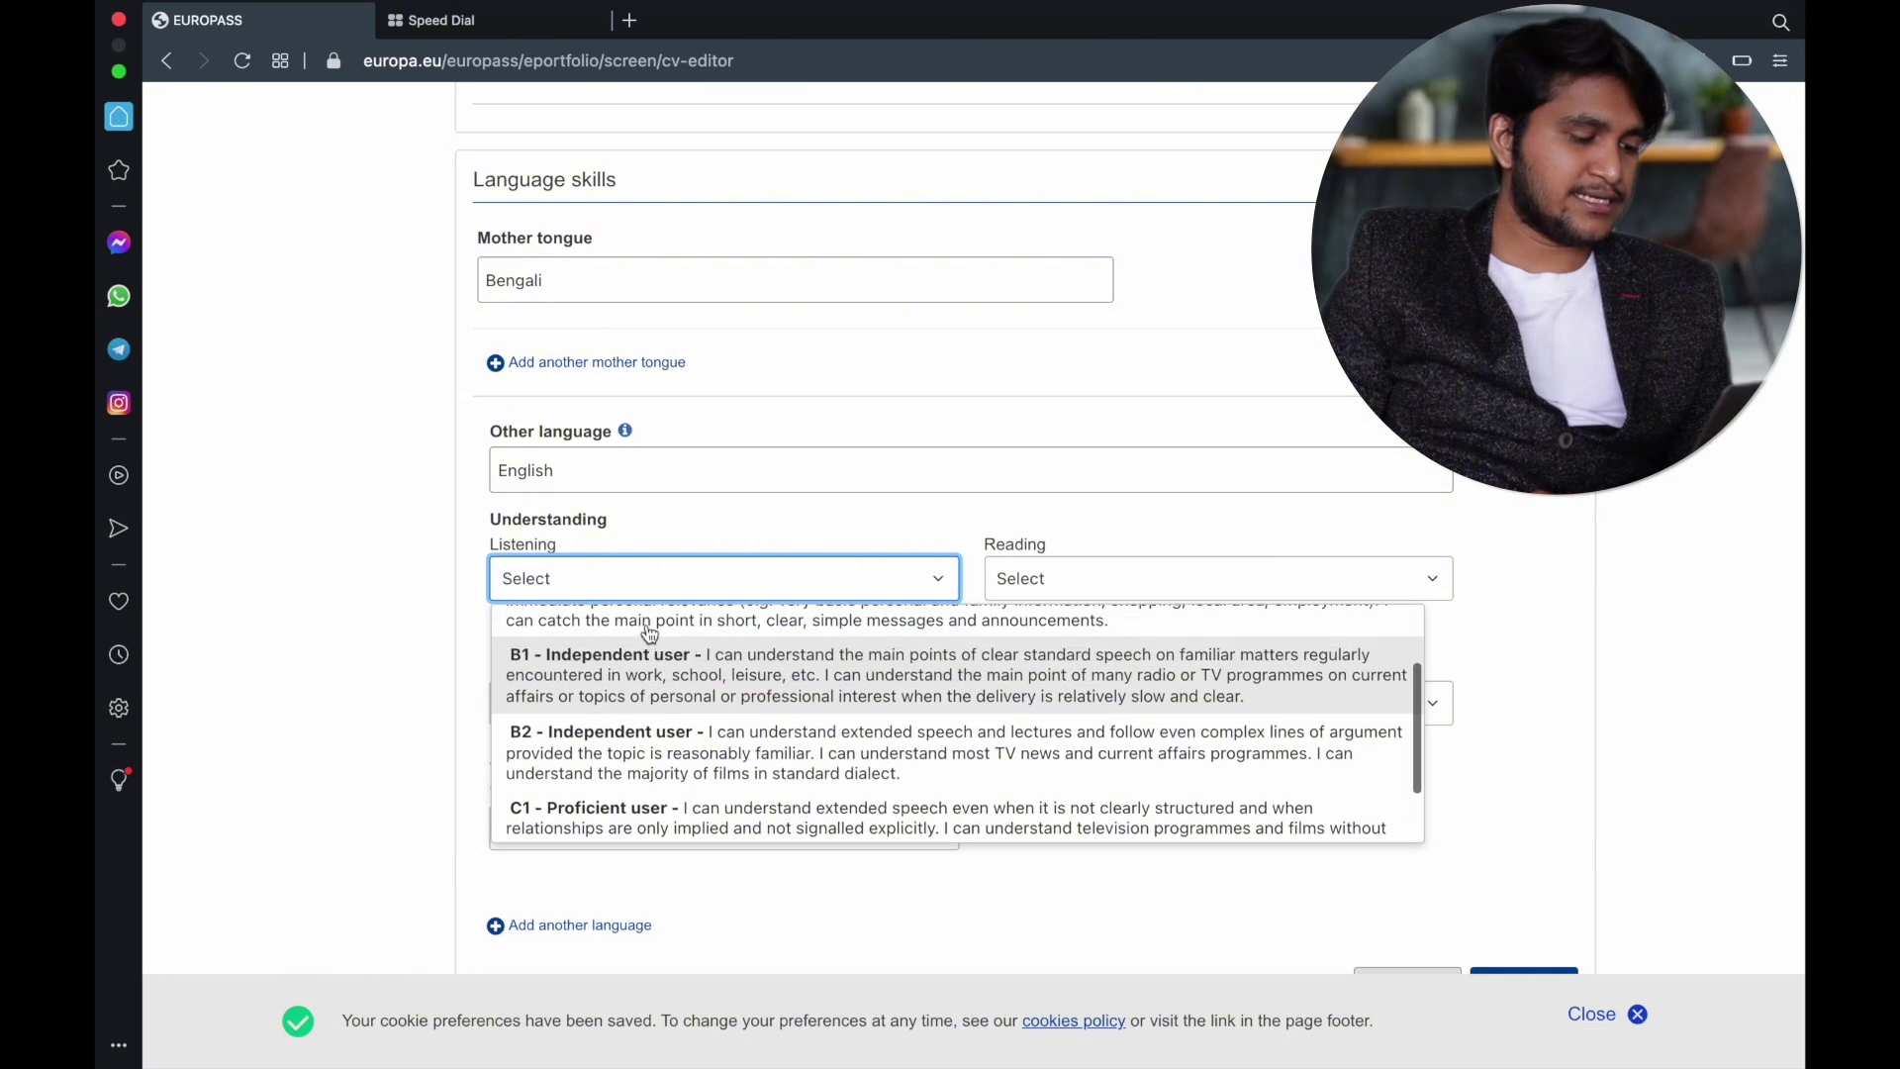
{"action": "left_click", "coordinate": [634, 685]}
{"action": "left_click", "coordinate": [1114, 586]}
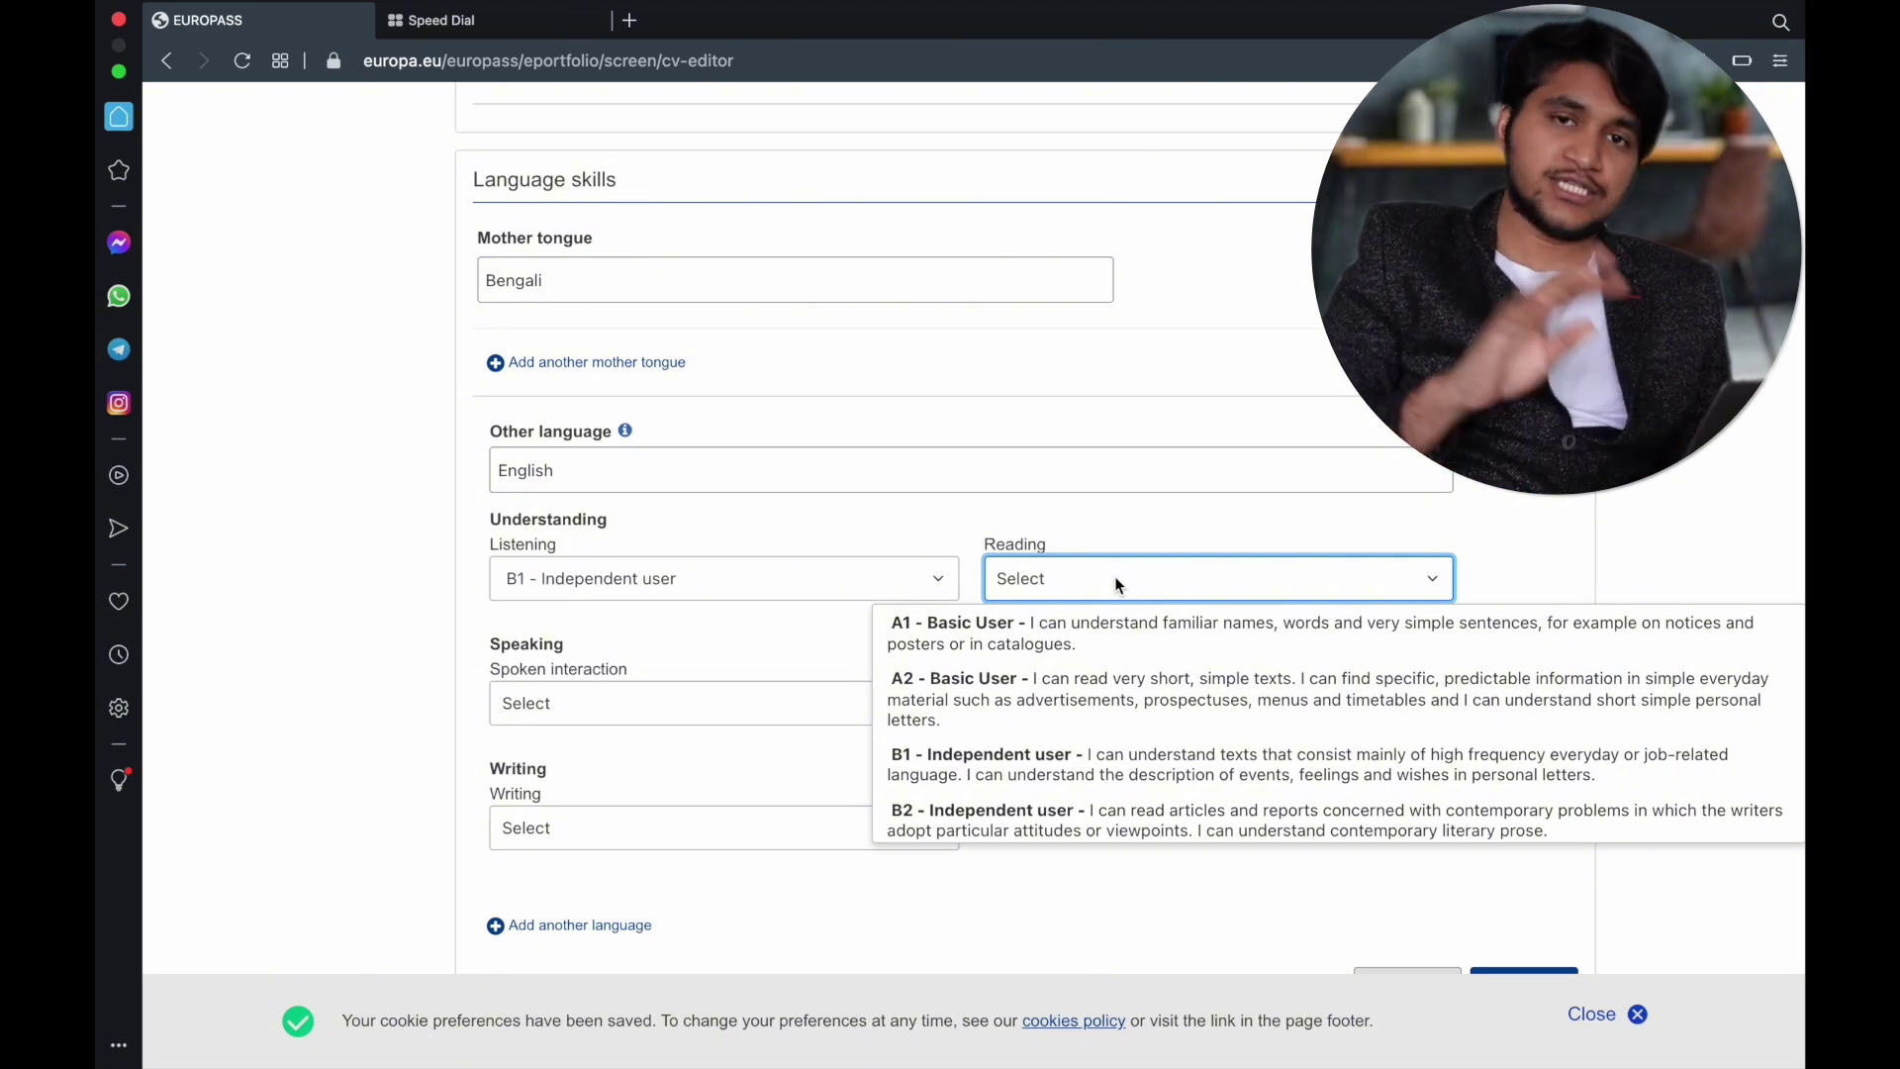
{"action": "scroll", "coordinate": [1019, 708], "scroll_direction": "down", "scroll_amount": 2}
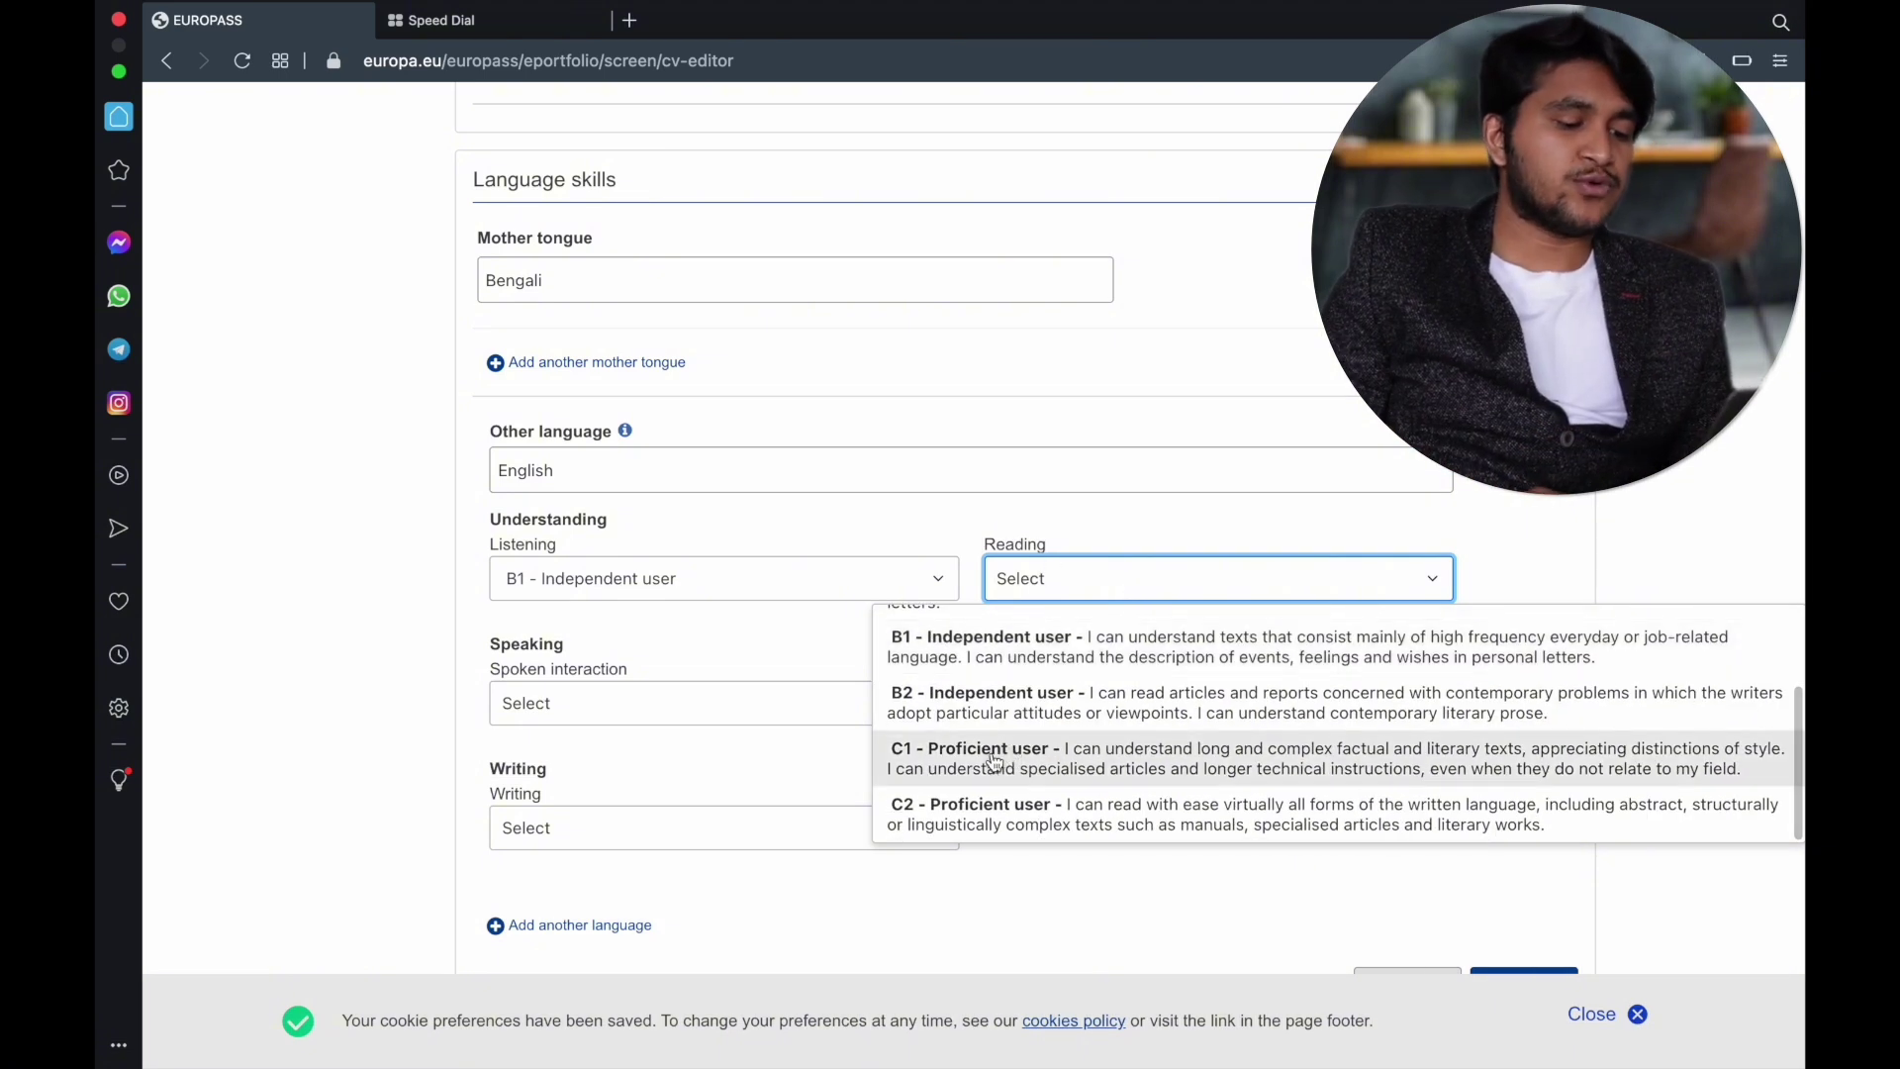
{"action": "left_click", "coordinate": [1019, 742]}
Rate English spoken interaction and spoken production as B1 - Independent user, and writing as C1 - Proficient user.
{"action": "left_click", "coordinate": [593, 700]}
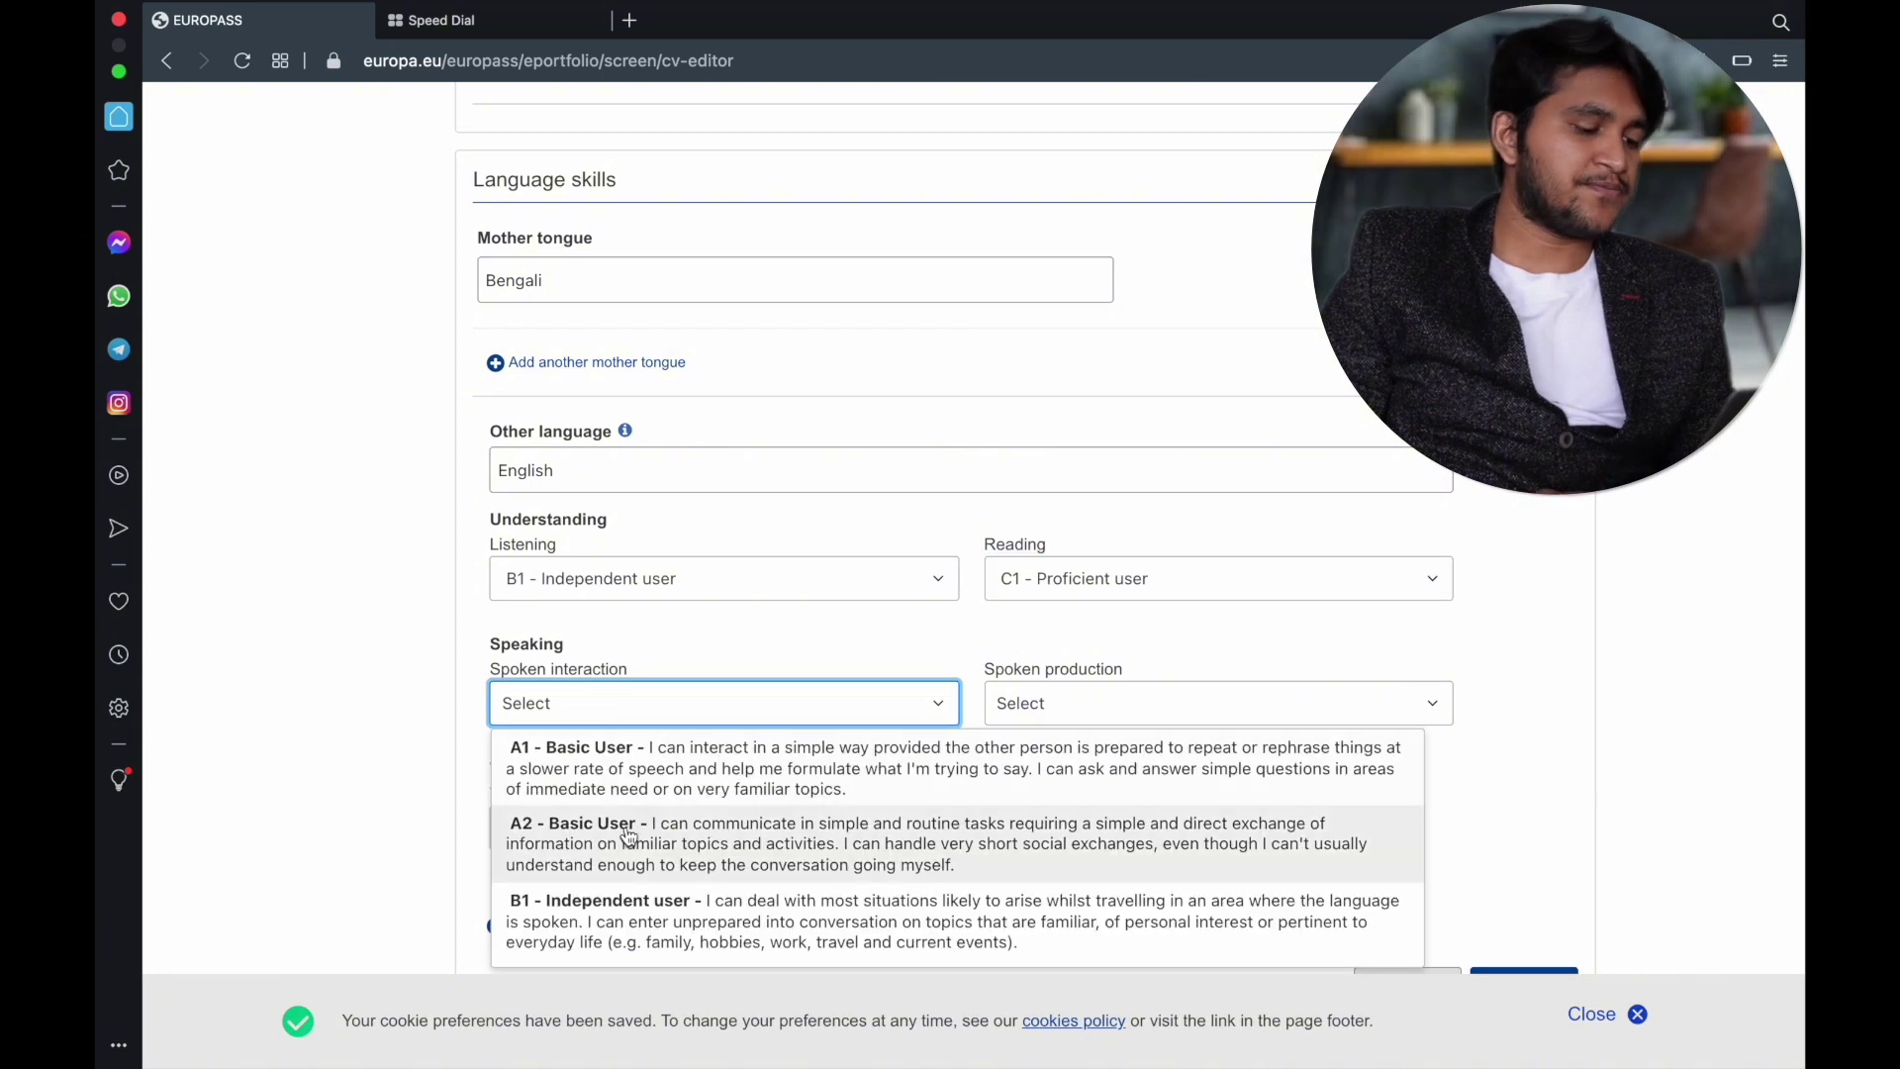
{"action": "scroll", "coordinate": [629, 837], "scroll_direction": "down", "scroll_amount": 3}
{"action": "scroll", "coordinate": [629, 837], "scroll_direction": "up", "scroll_amount": 1}
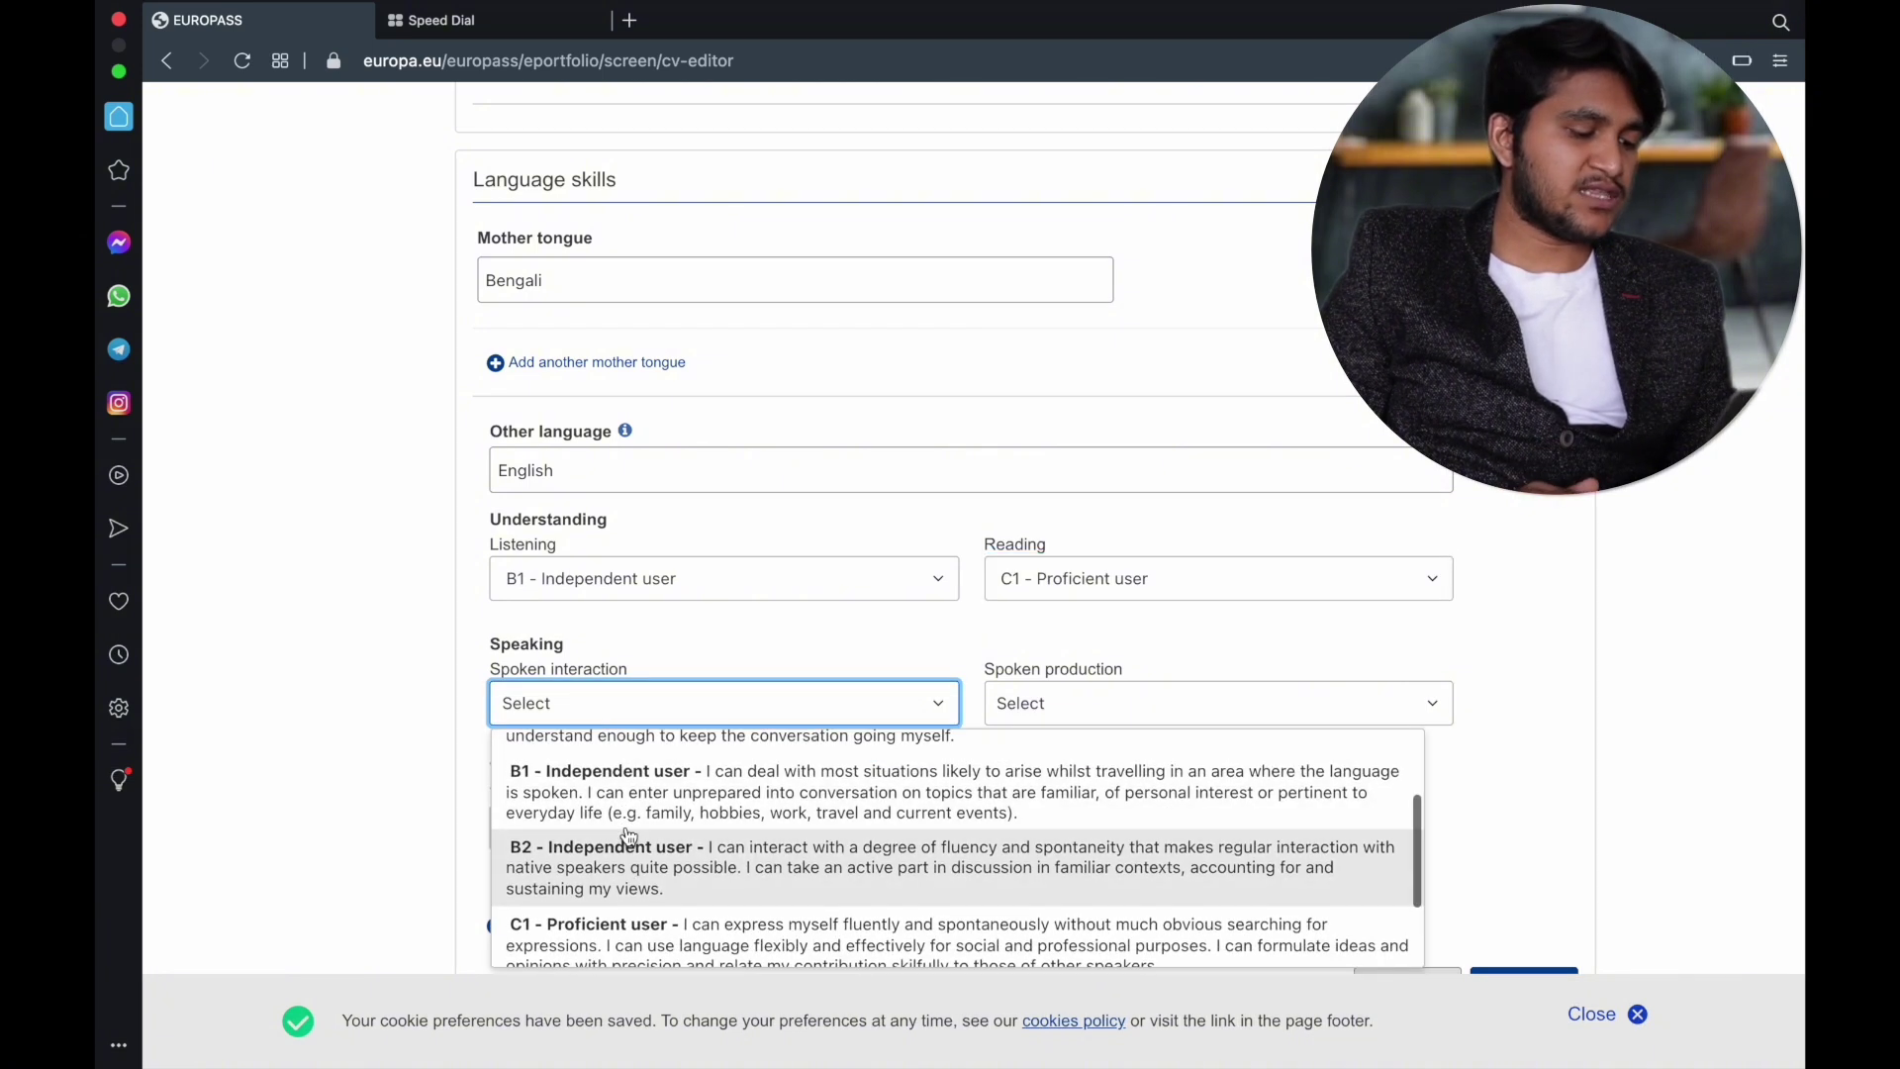
{"action": "left_click", "coordinate": [641, 797]}
{"action": "left_click", "coordinate": [1078, 702]}
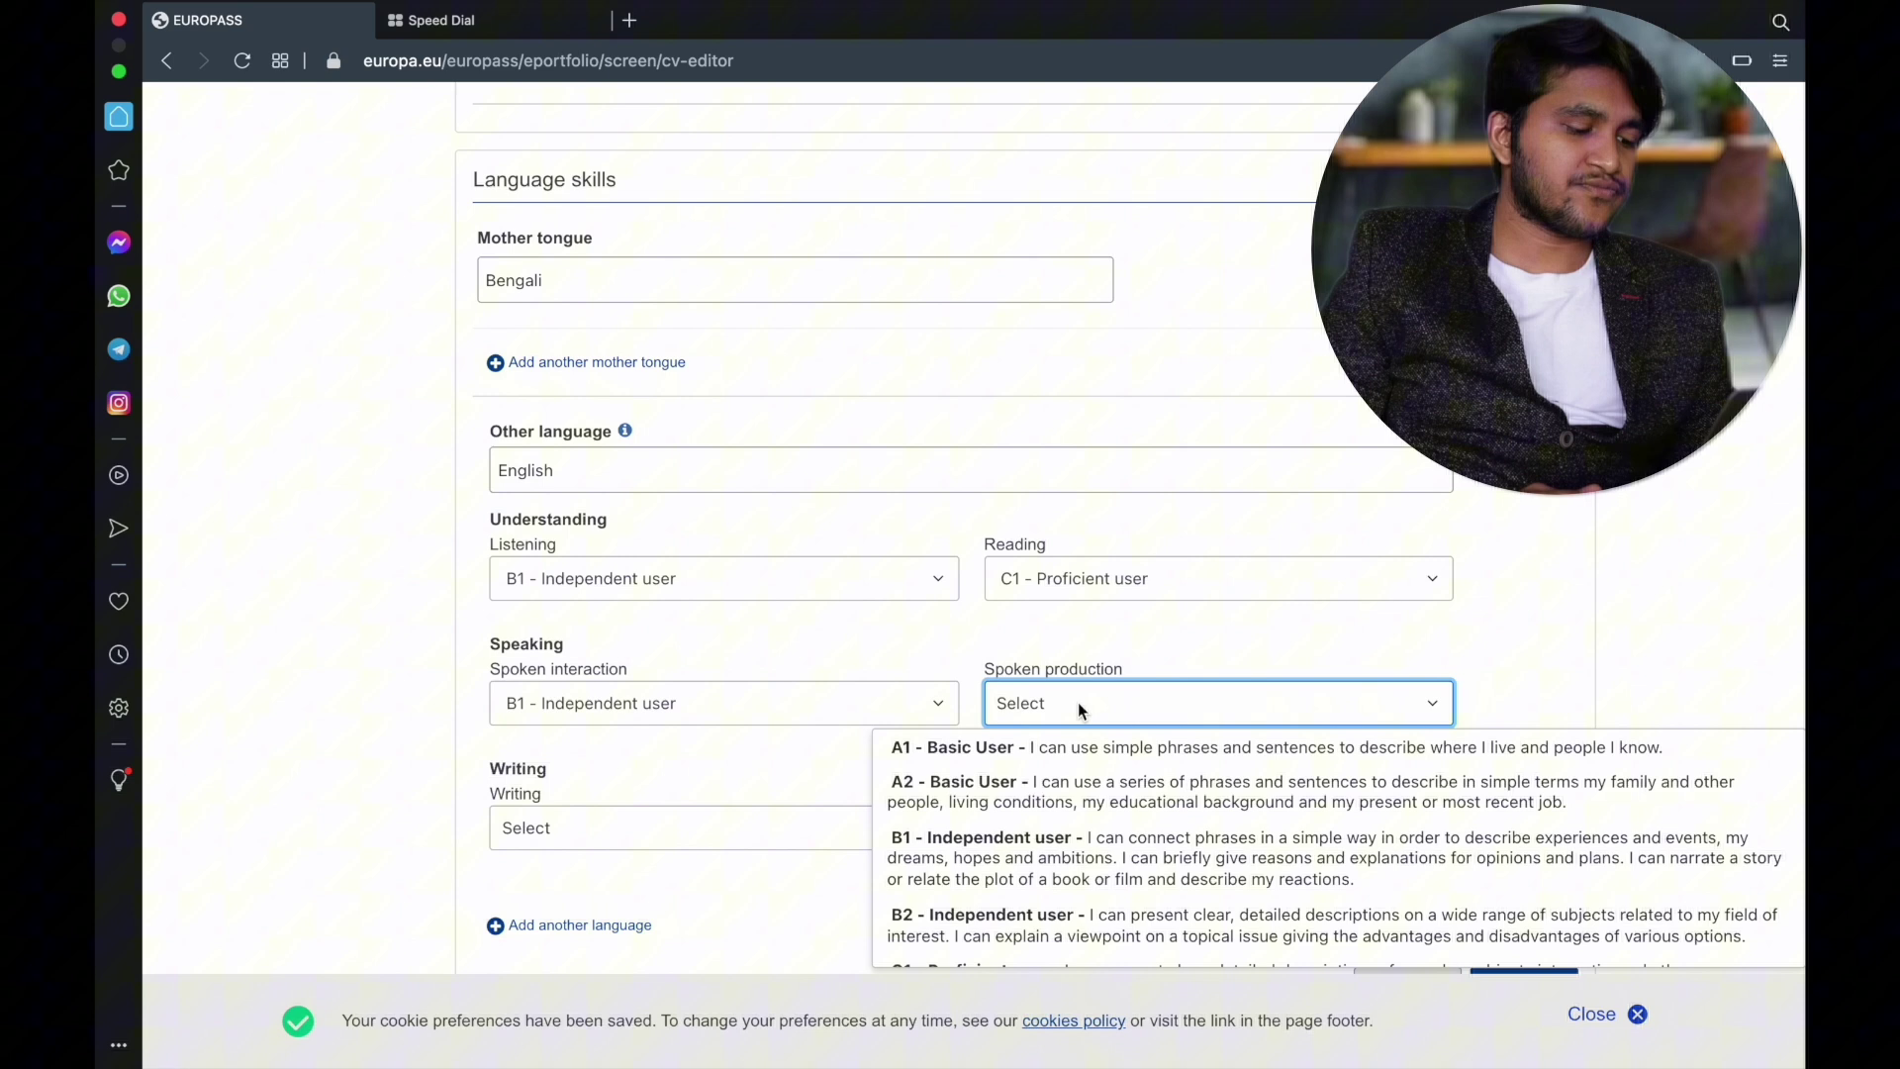
{"action": "left_click", "coordinate": [1038, 877]}
{"action": "left_click", "coordinate": [708, 829]}
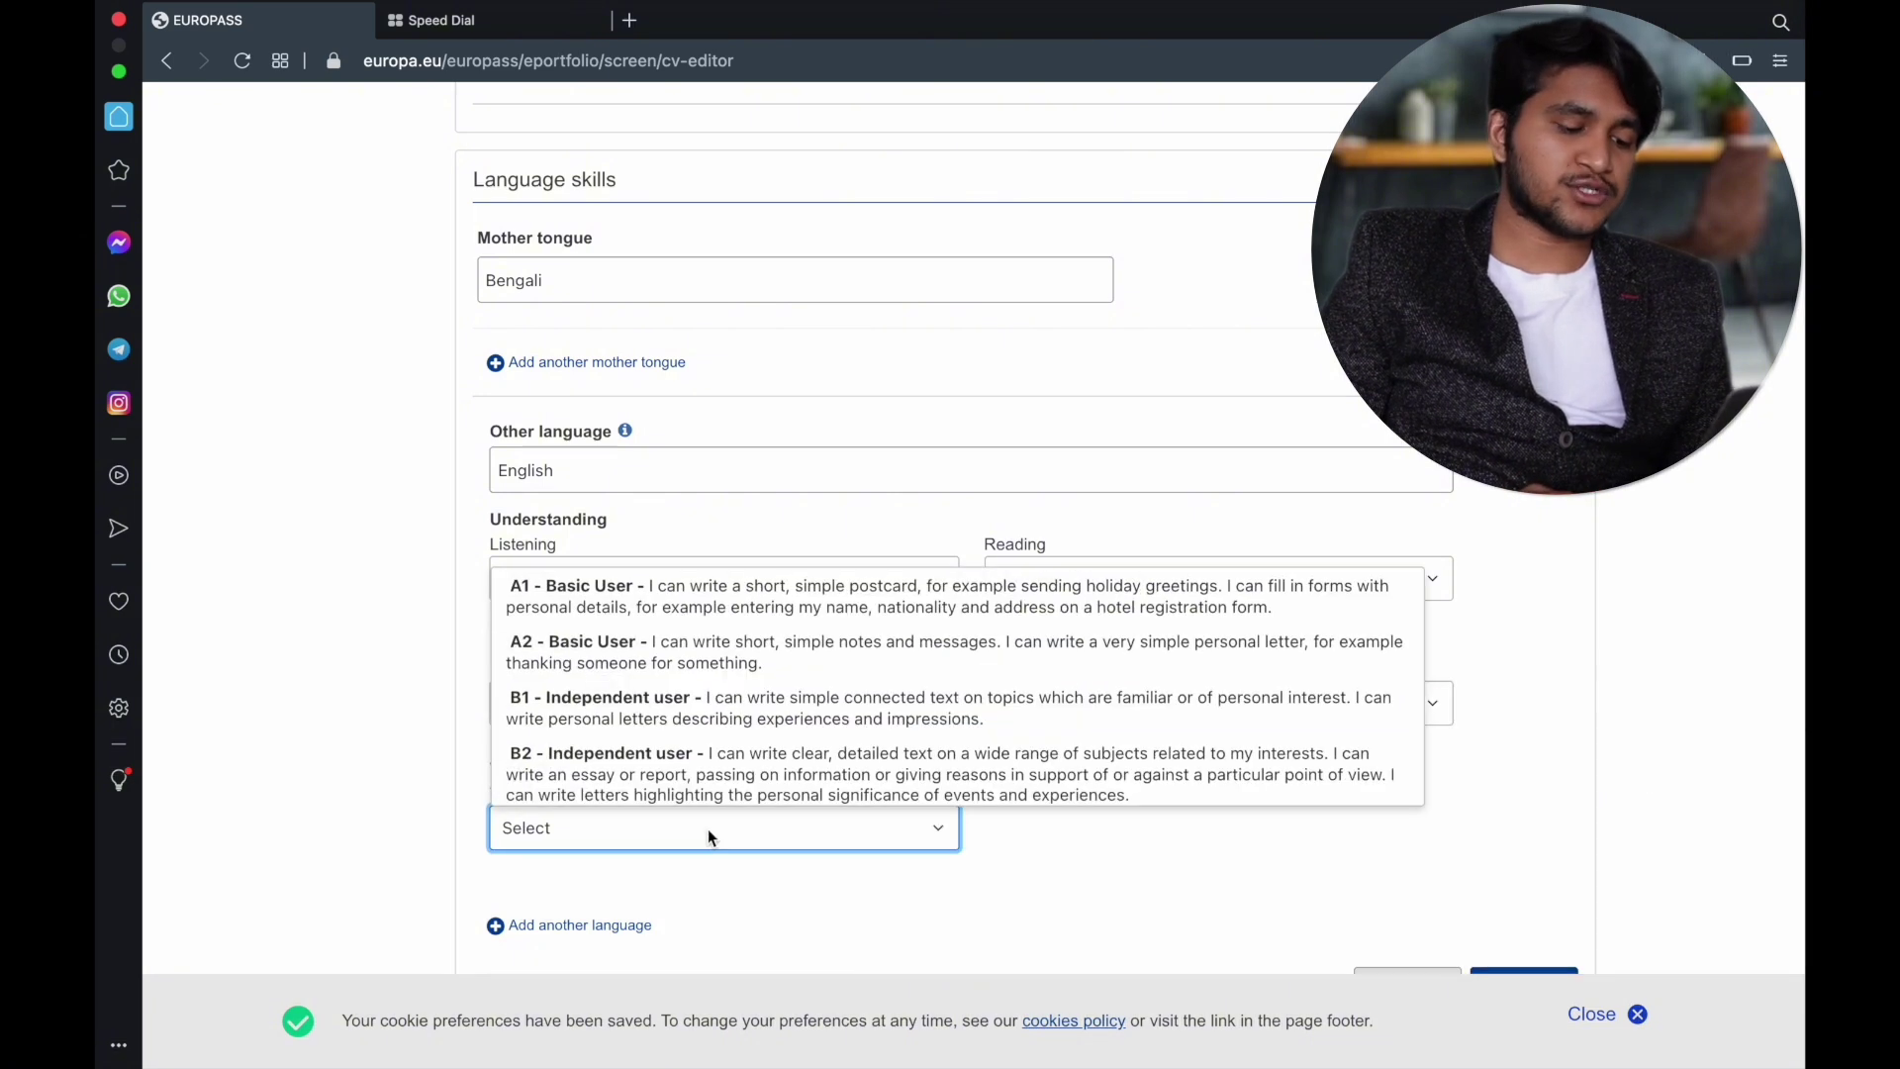
{"action": "scroll", "coordinate": [709, 828], "scroll_direction": "down", "scroll_amount": 1}
{"action": "left_click", "coordinate": [648, 779]}
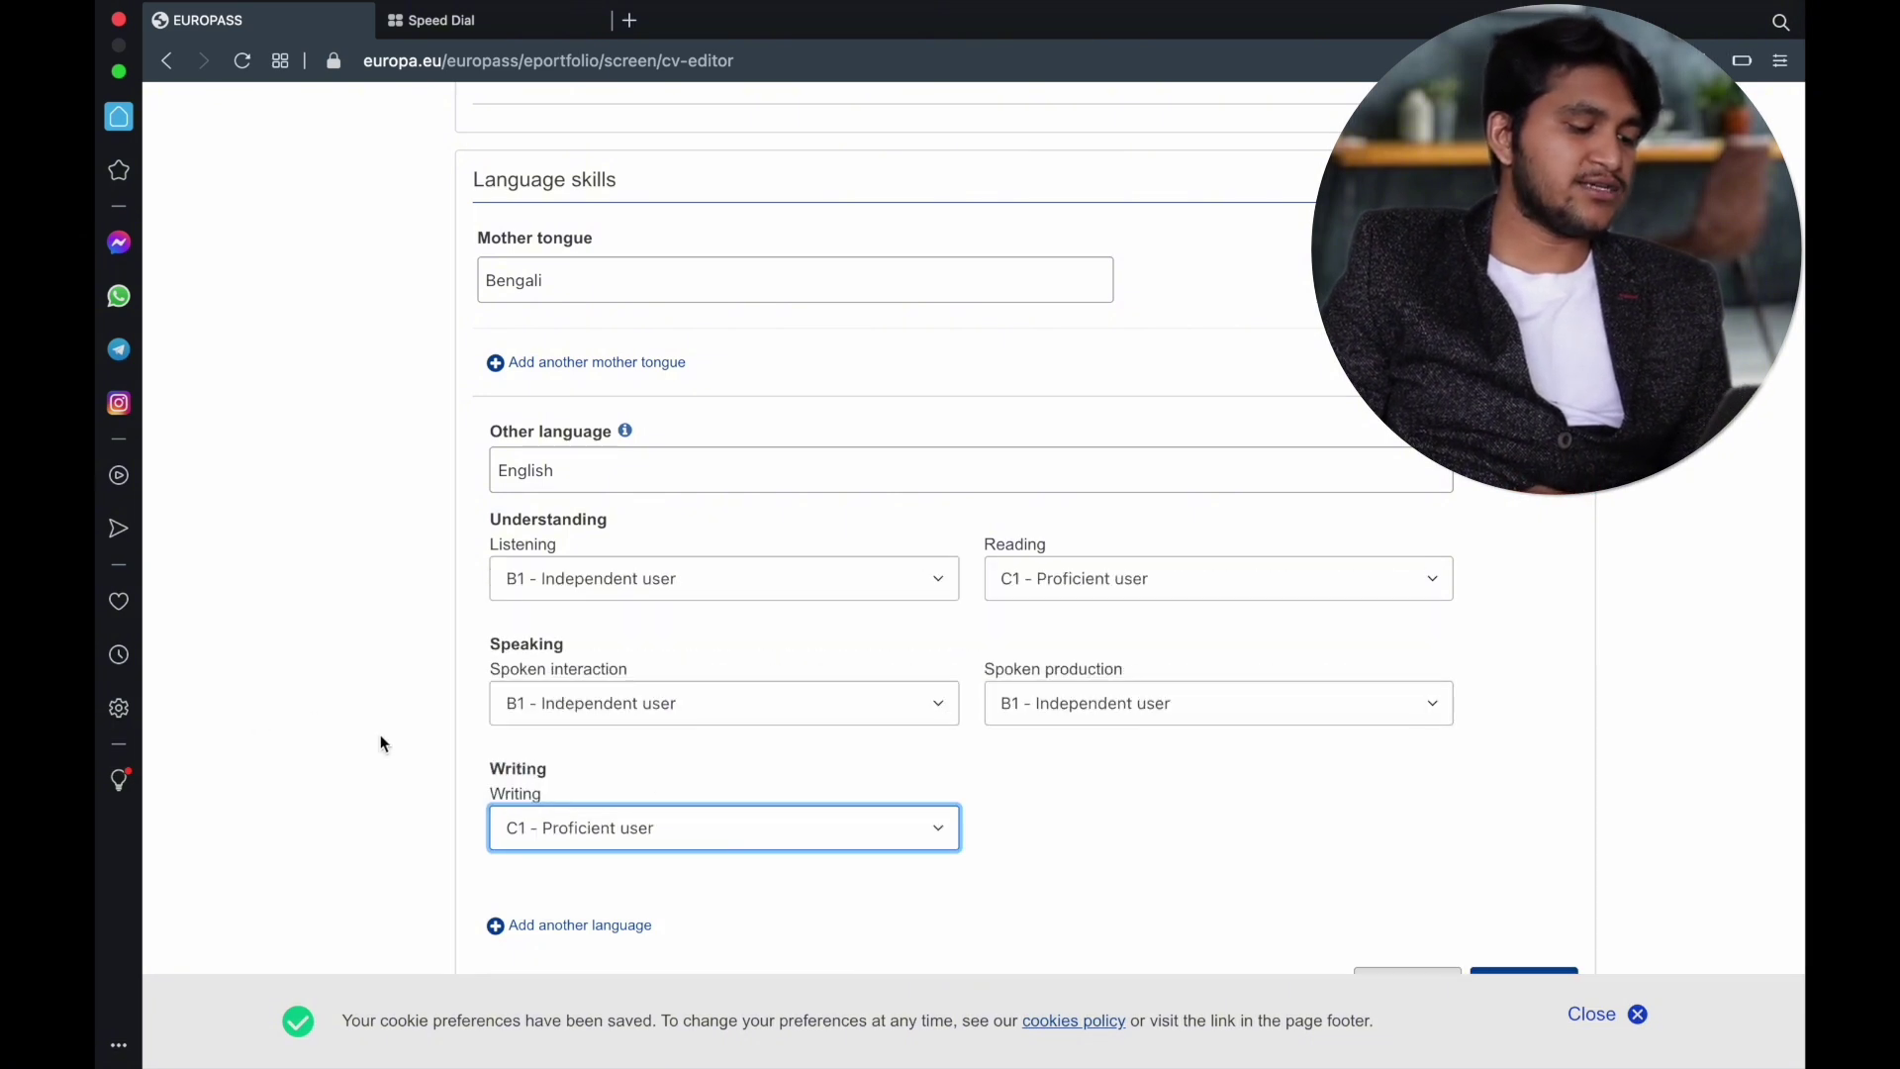
Add another language entry below English and choose Hindi.
{"action": "scroll", "coordinate": [380, 737], "scroll_direction": "down", "scroll_amount": 1}
{"action": "left_click", "coordinate": [576, 837]}
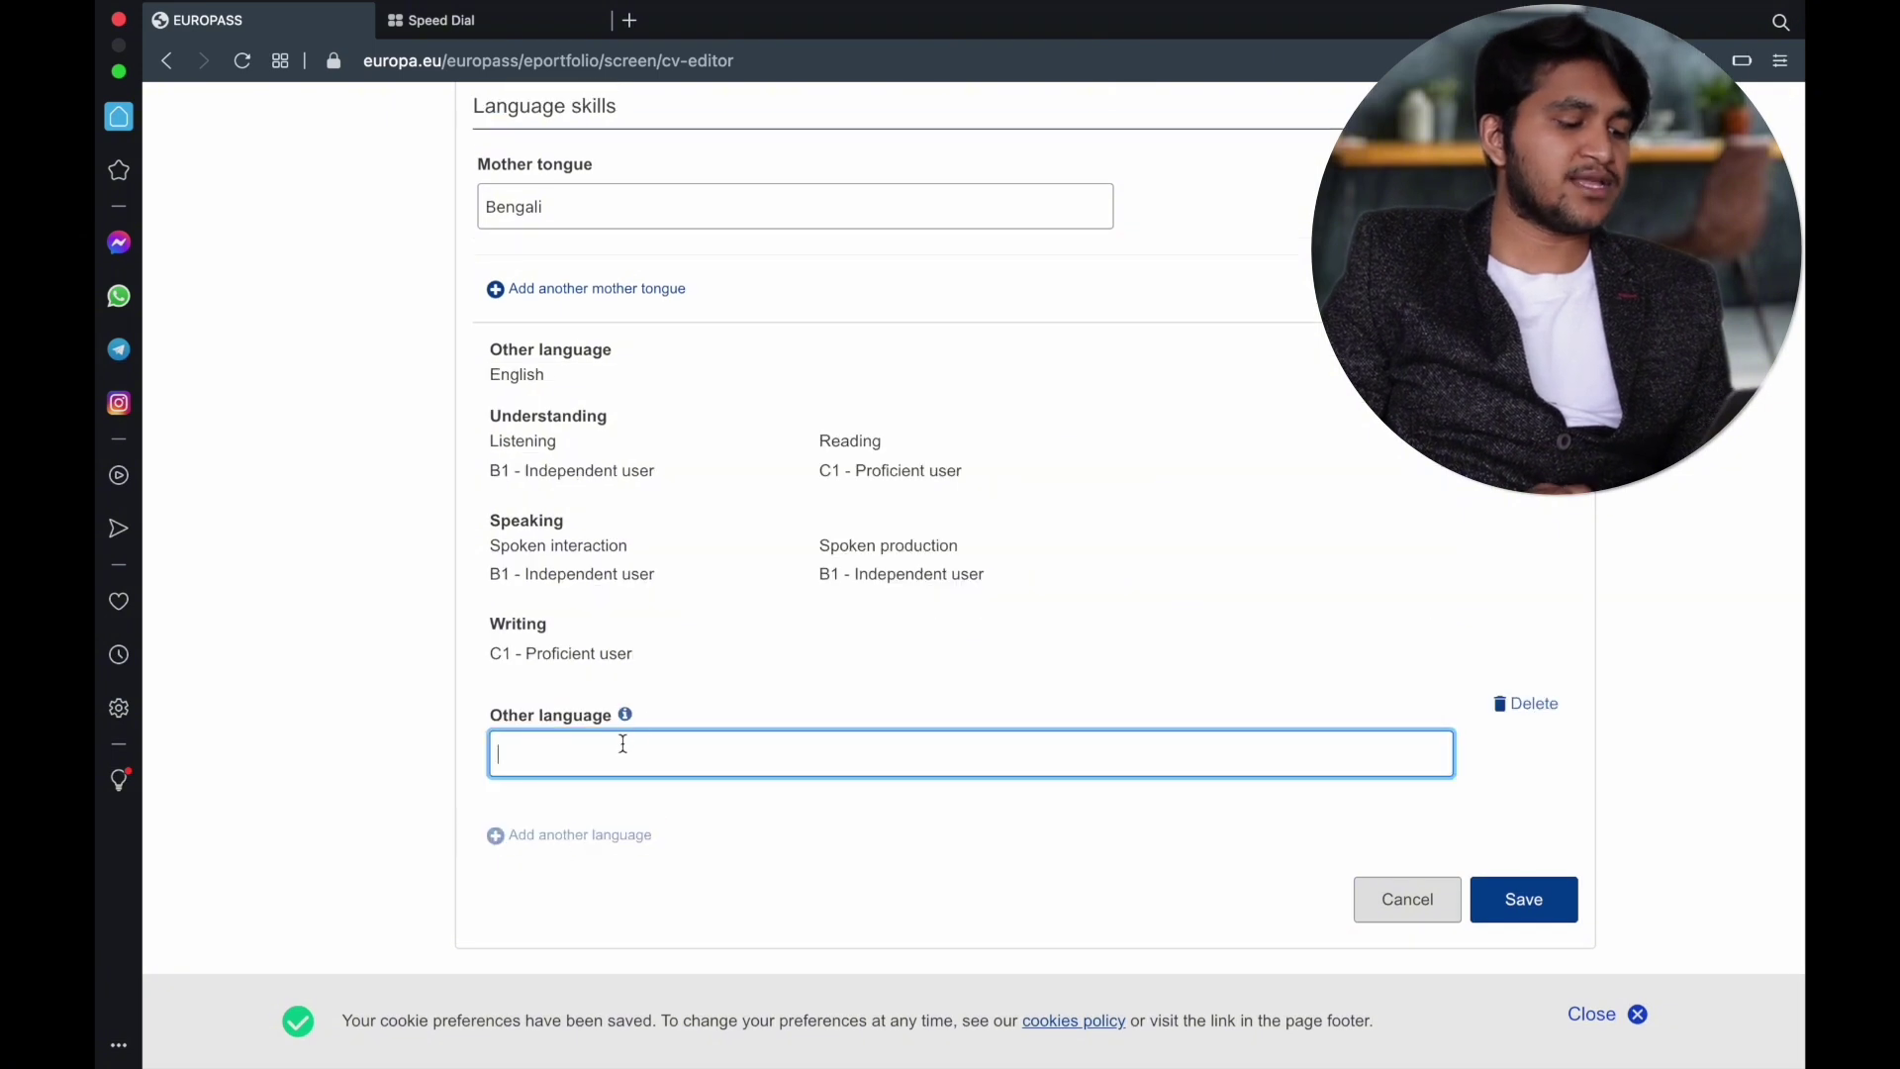
{"action": "type", "text": "hindi"}
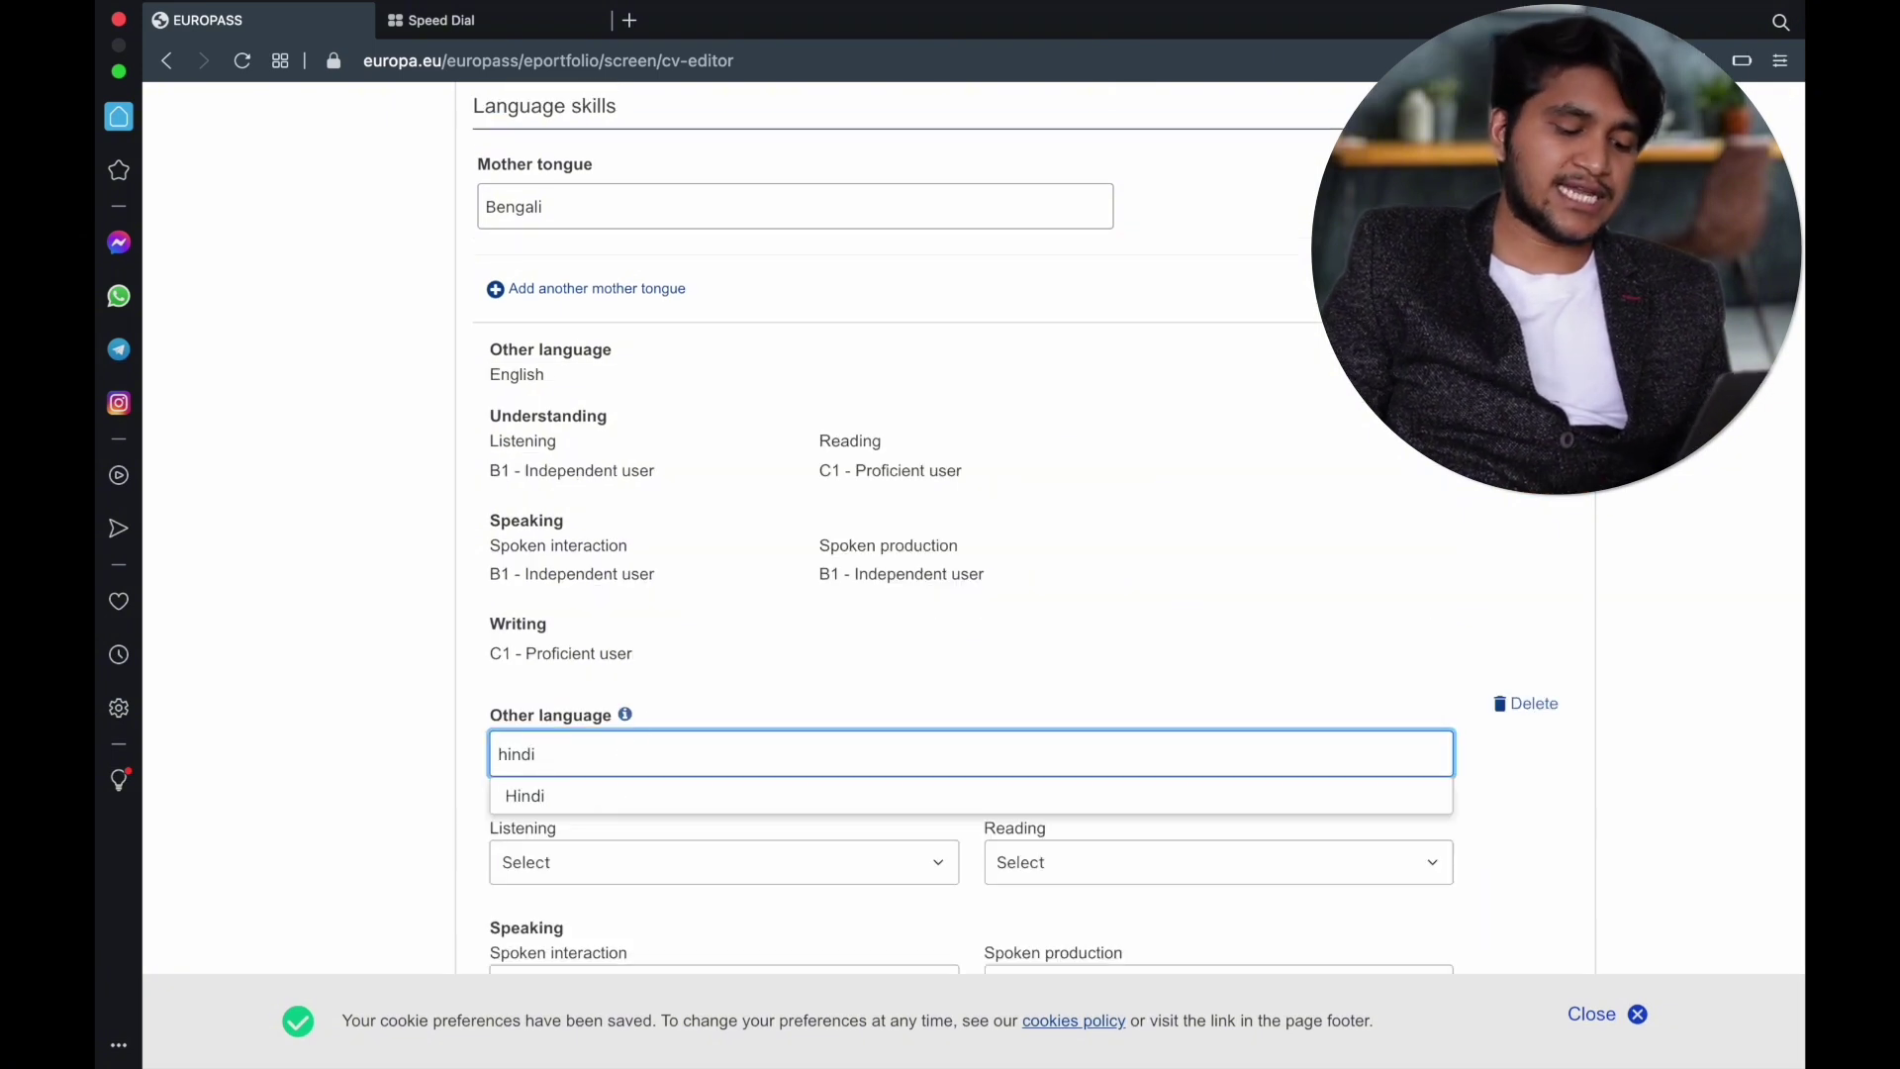
{"action": "left_click", "coordinate": [667, 793]}
Rate Hindi understanding as B2 - Independent user for listening and A1 - Basic User for reading.
{"action": "scroll", "coordinate": [667, 794], "scroll_direction": "down", "scroll_amount": 2}
{"action": "scroll", "coordinate": [667, 793], "scroll_direction": "down", "scroll_amount": 1}
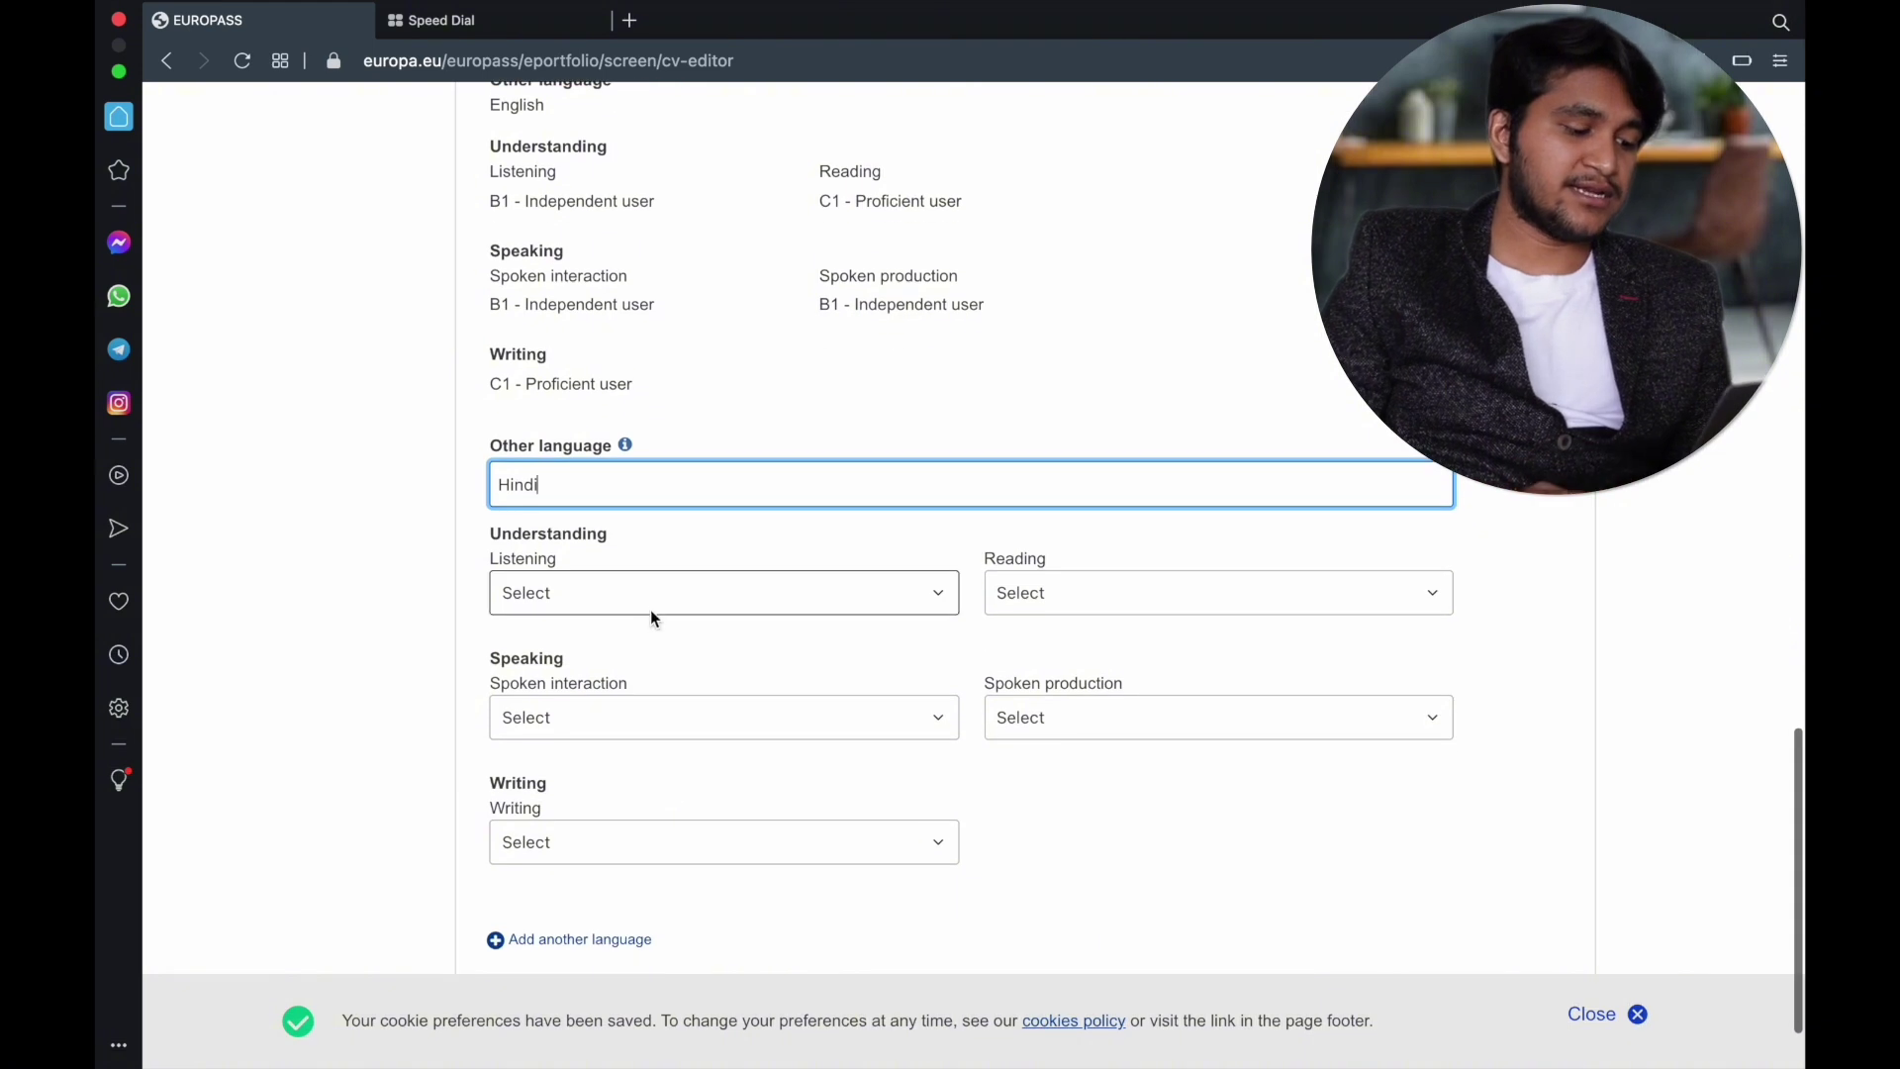
{"action": "left_click", "coordinate": [647, 607]}
{"action": "left_click", "coordinate": [609, 848]}
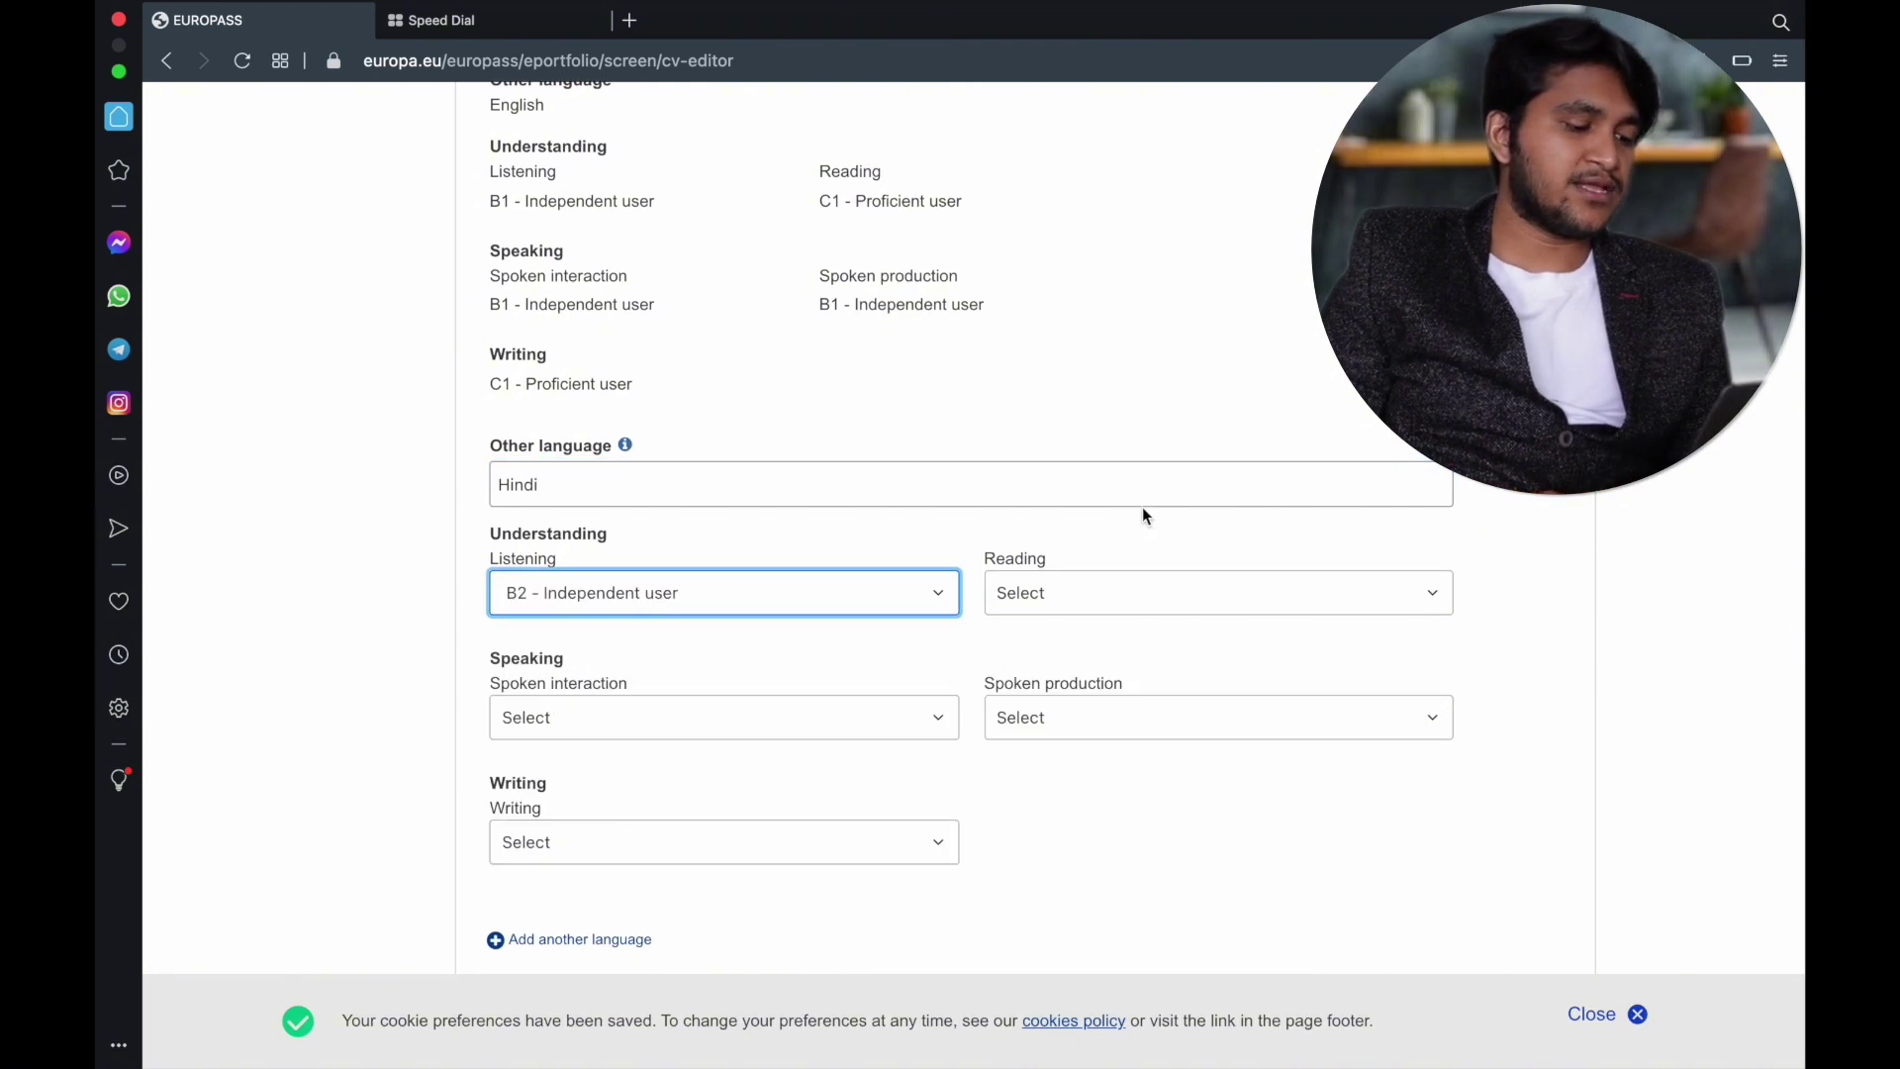
{"action": "left_click", "coordinate": [1085, 594]}
{"action": "left_click", "coordinate": [978, 659]}
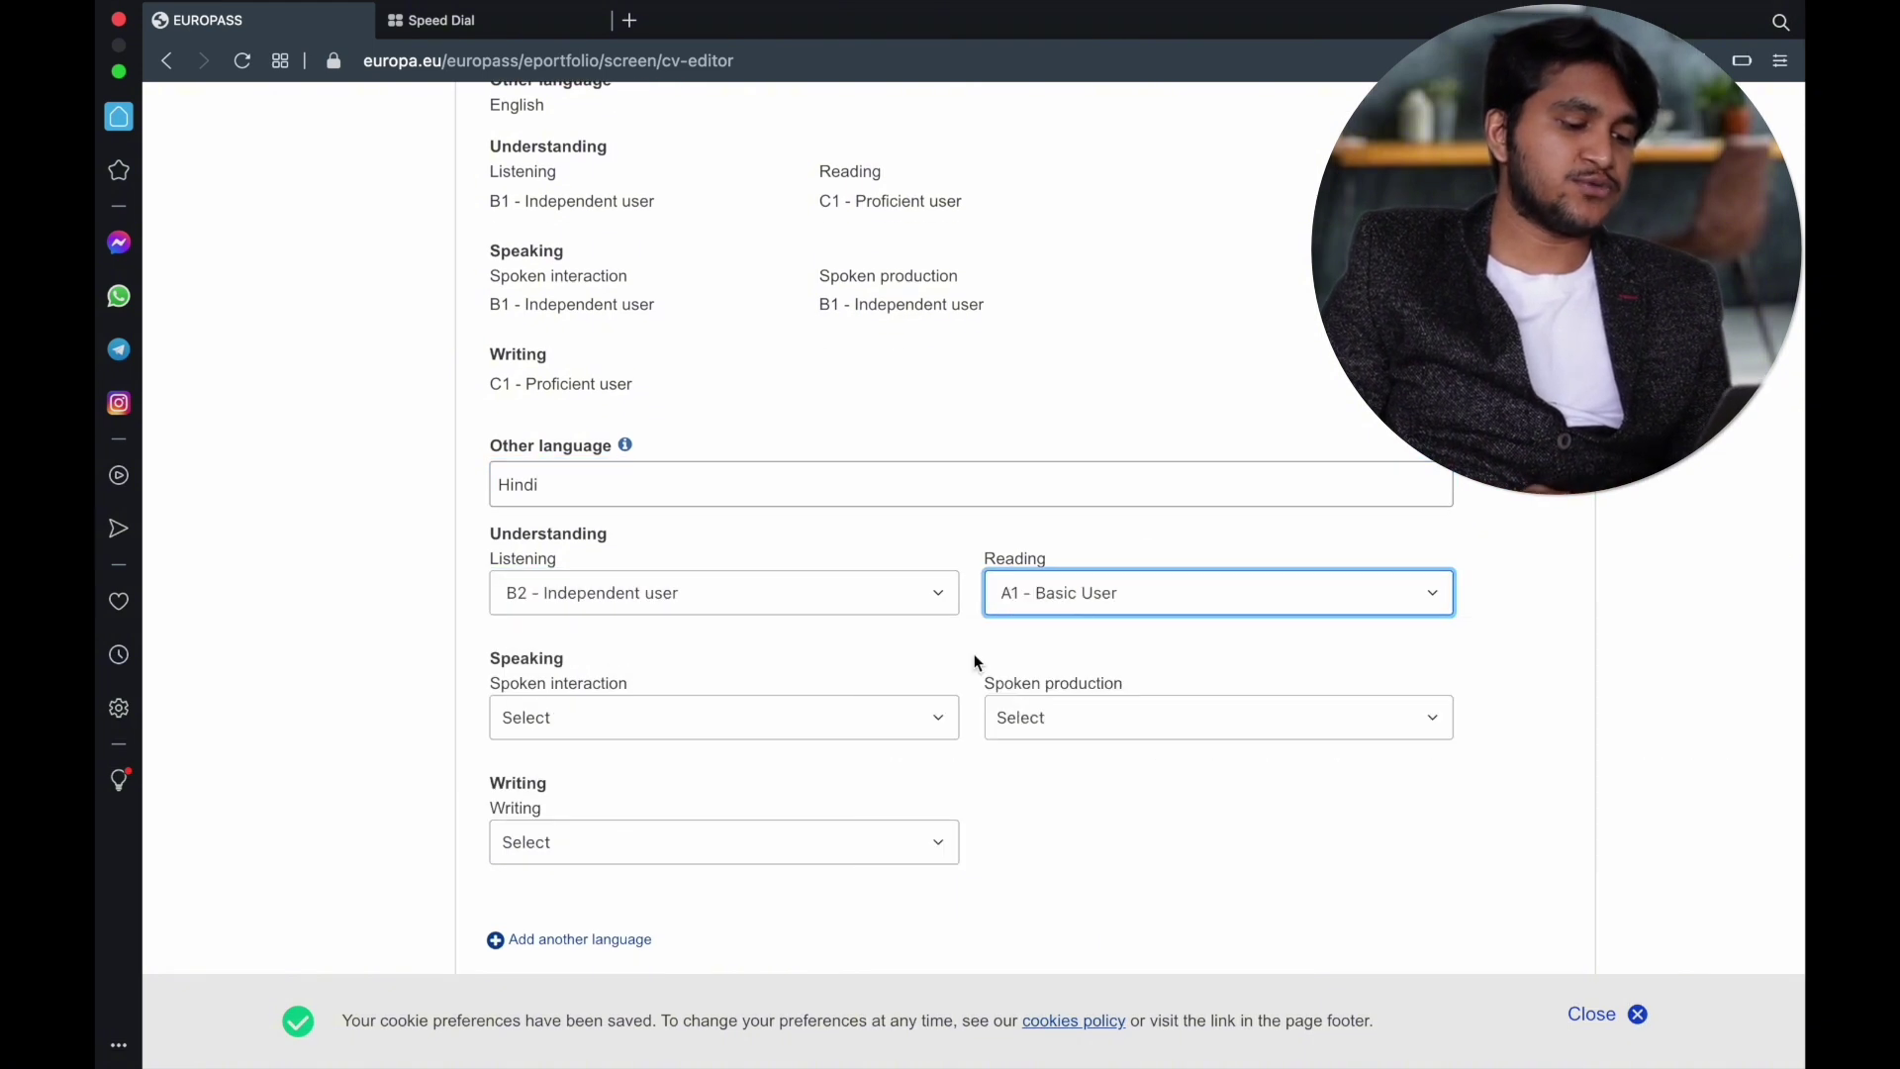
Rate Hindi spoken interaction and spoken production as B1 - Independent user, and writing as A1 - Basic User.
{"action": "left_click", "coordinate": [603, 720]}
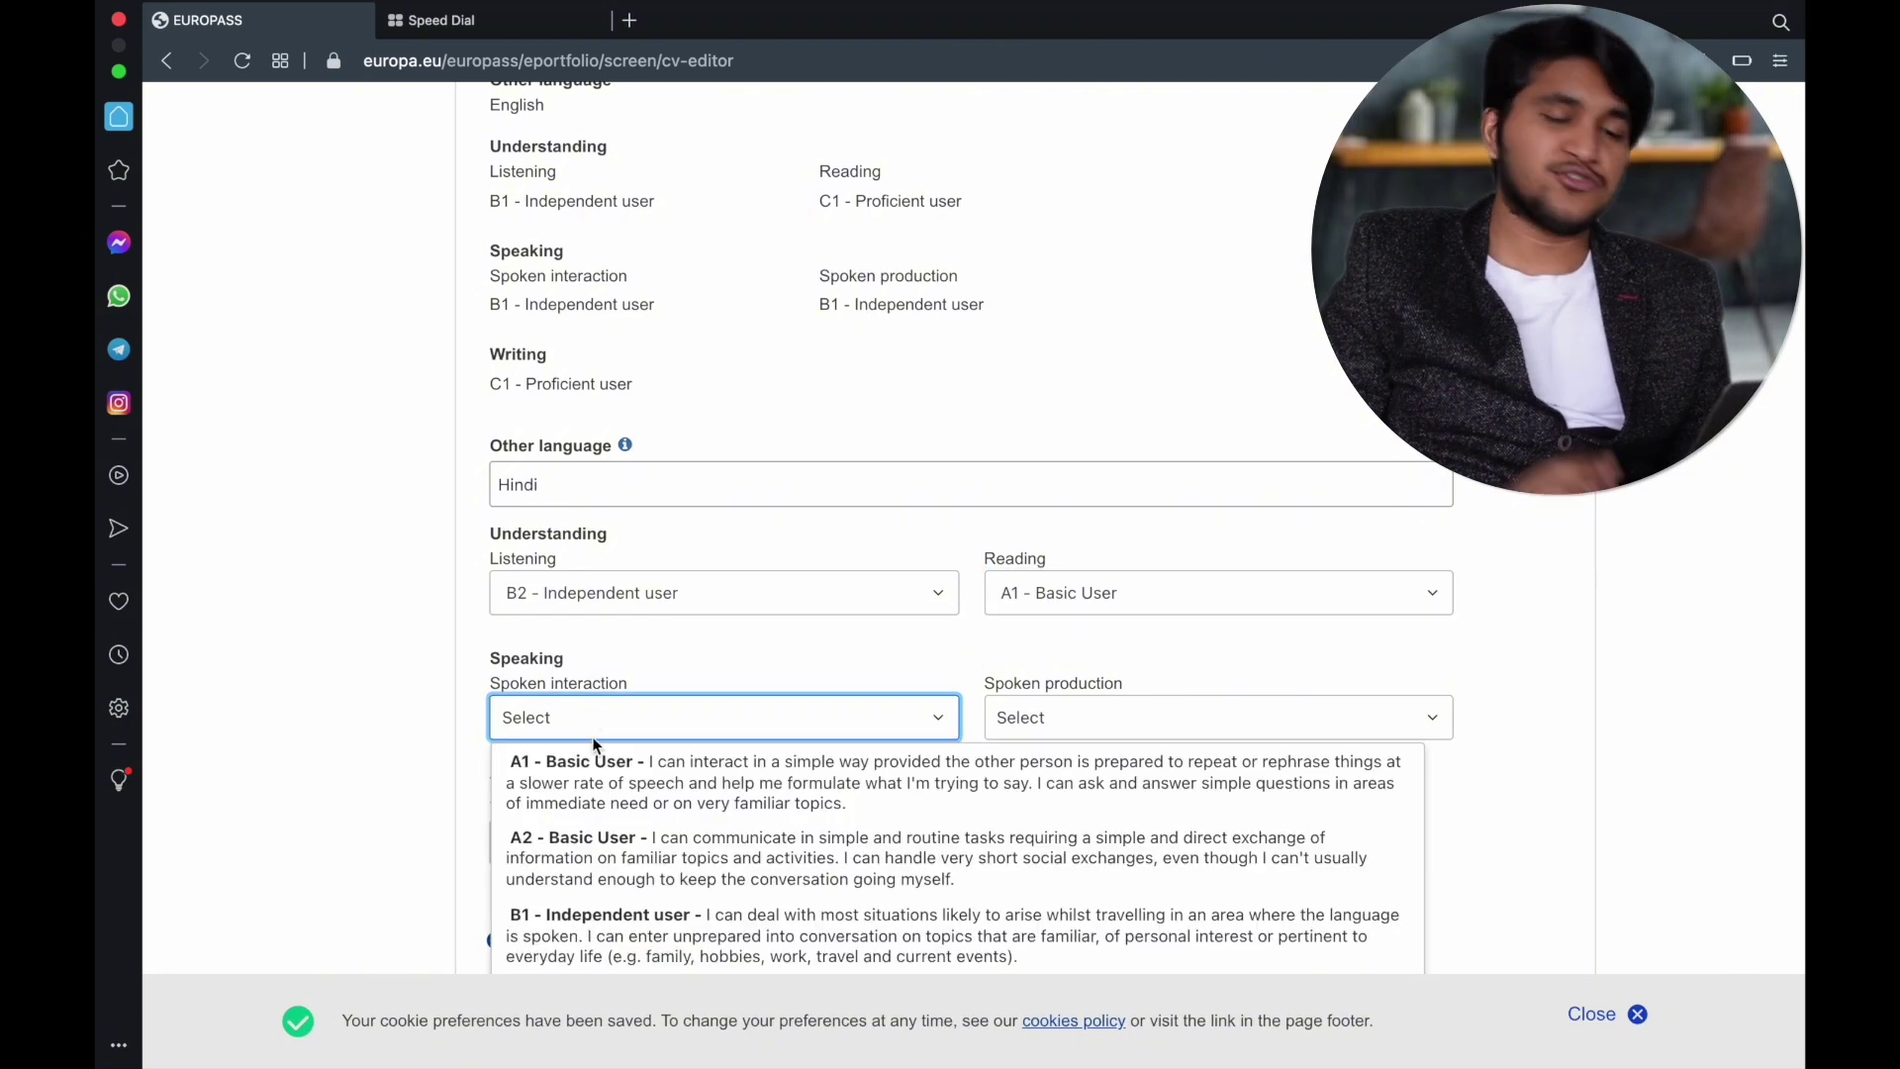
{"action": "left_click", "coordinate": [603, 935]}
{"action": "left_click", "coordinate": [1214, 705]}
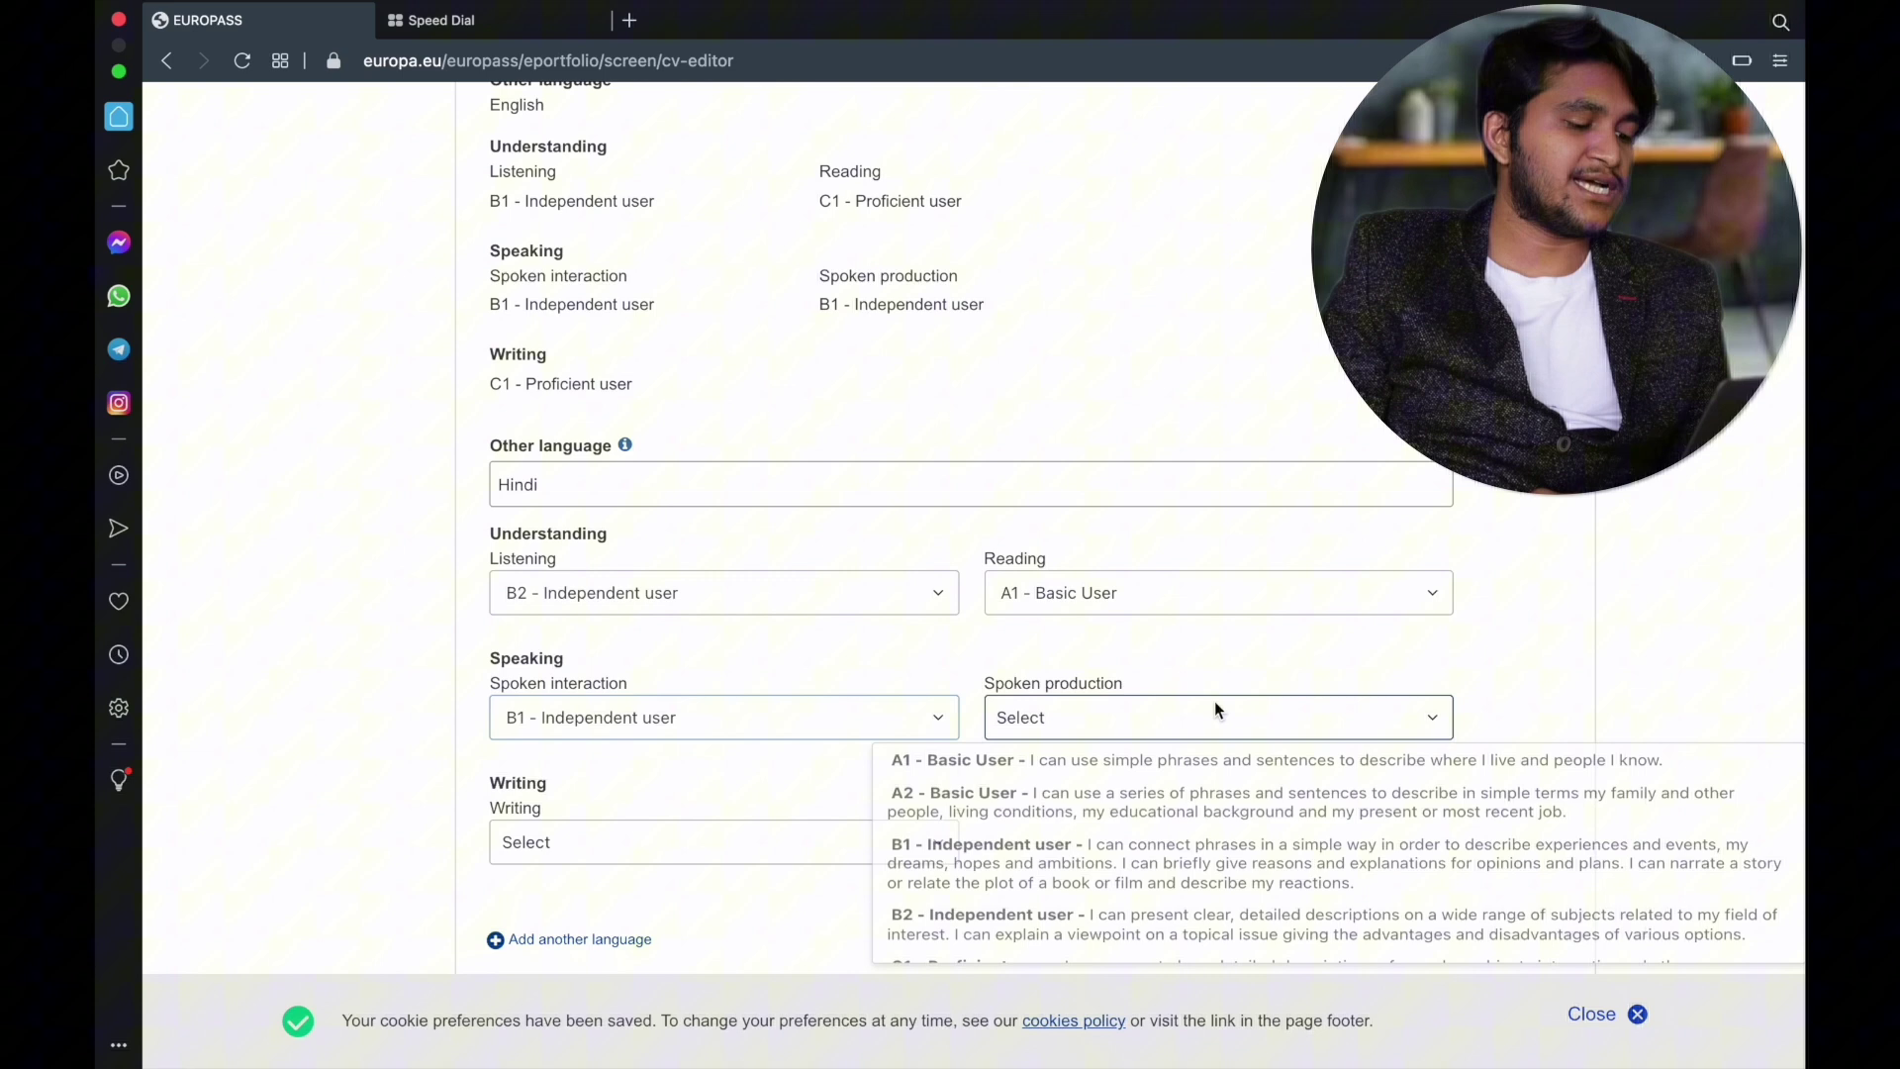
{"action": "left_click", "coordinate": [990, 873]}
{"action": "left_click", "coordinate": [744, 858]}
{"action": "left_click", "coordinate": [696, 613]}
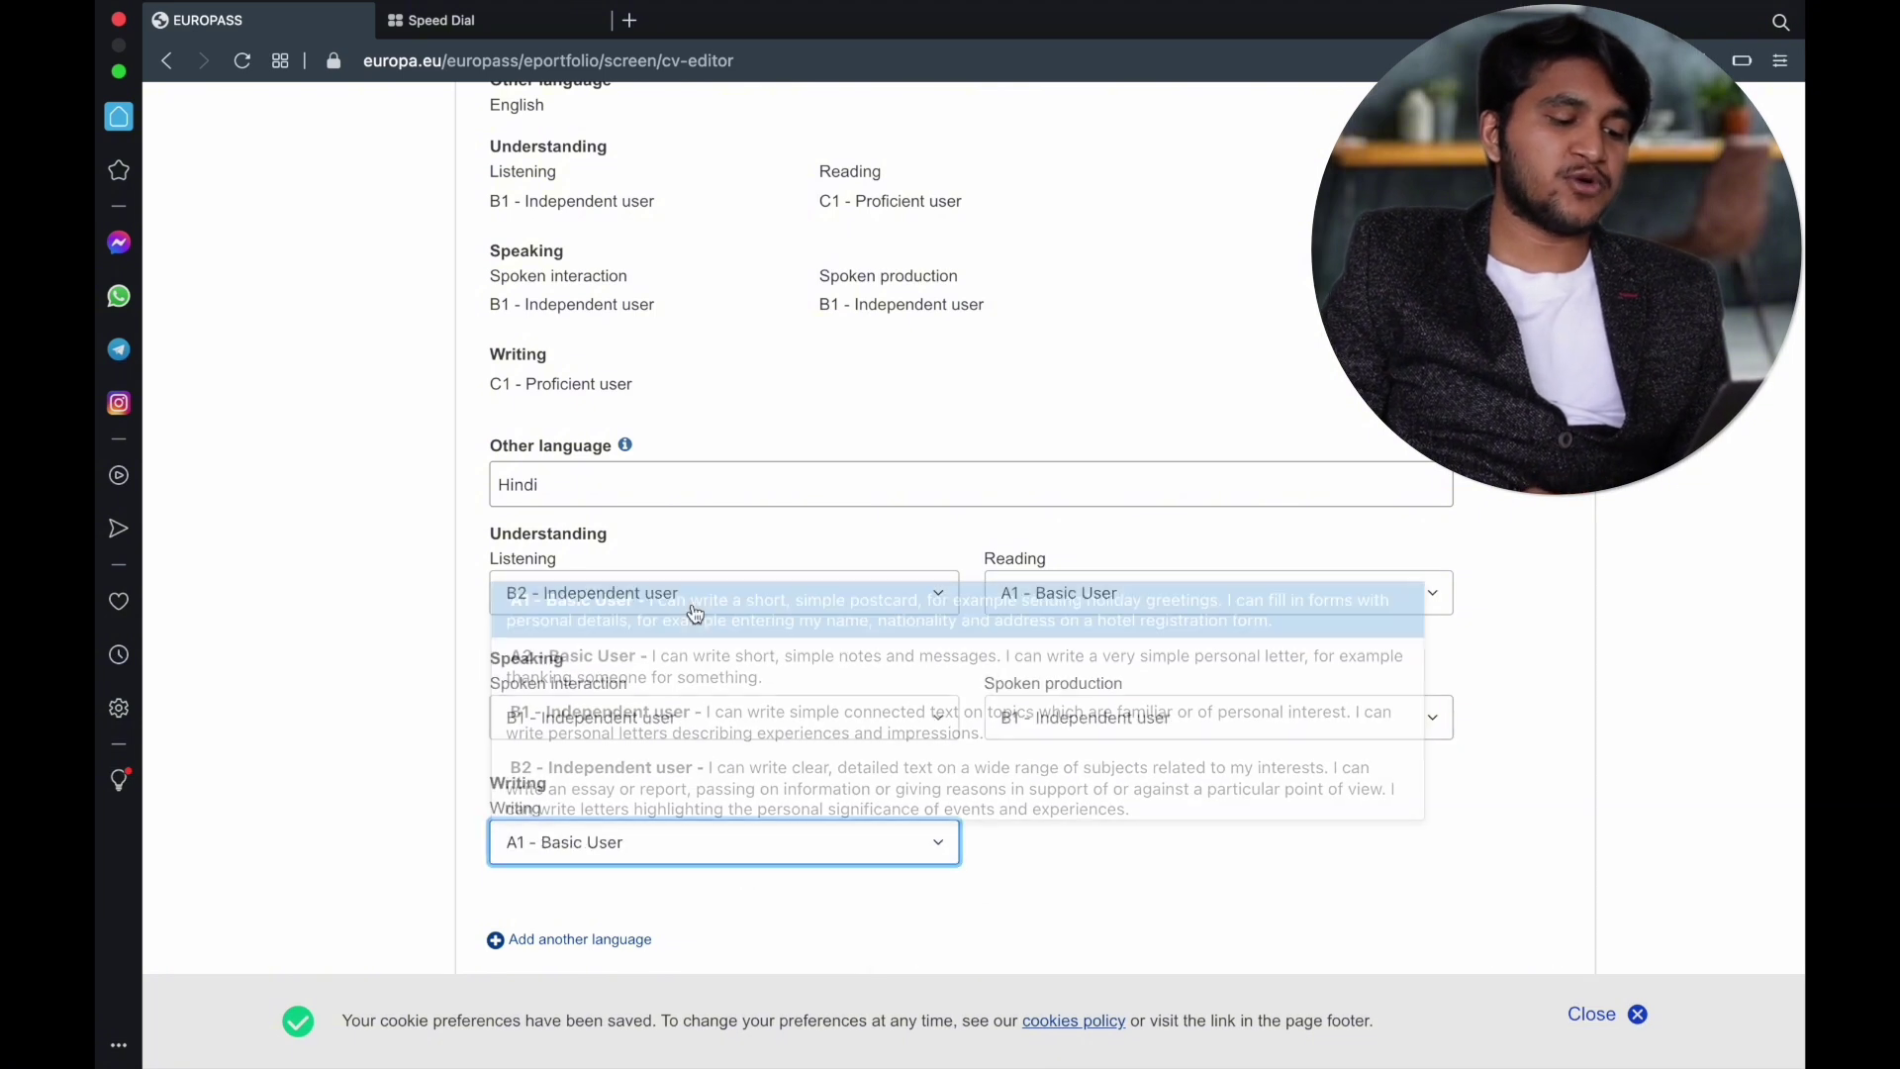
Add another language entry below Hindi and choose Portuguese.
{"action": "scroll", "coordinate": [1428, 681], "scroll_direction": "down", "scroll_amount": 1}
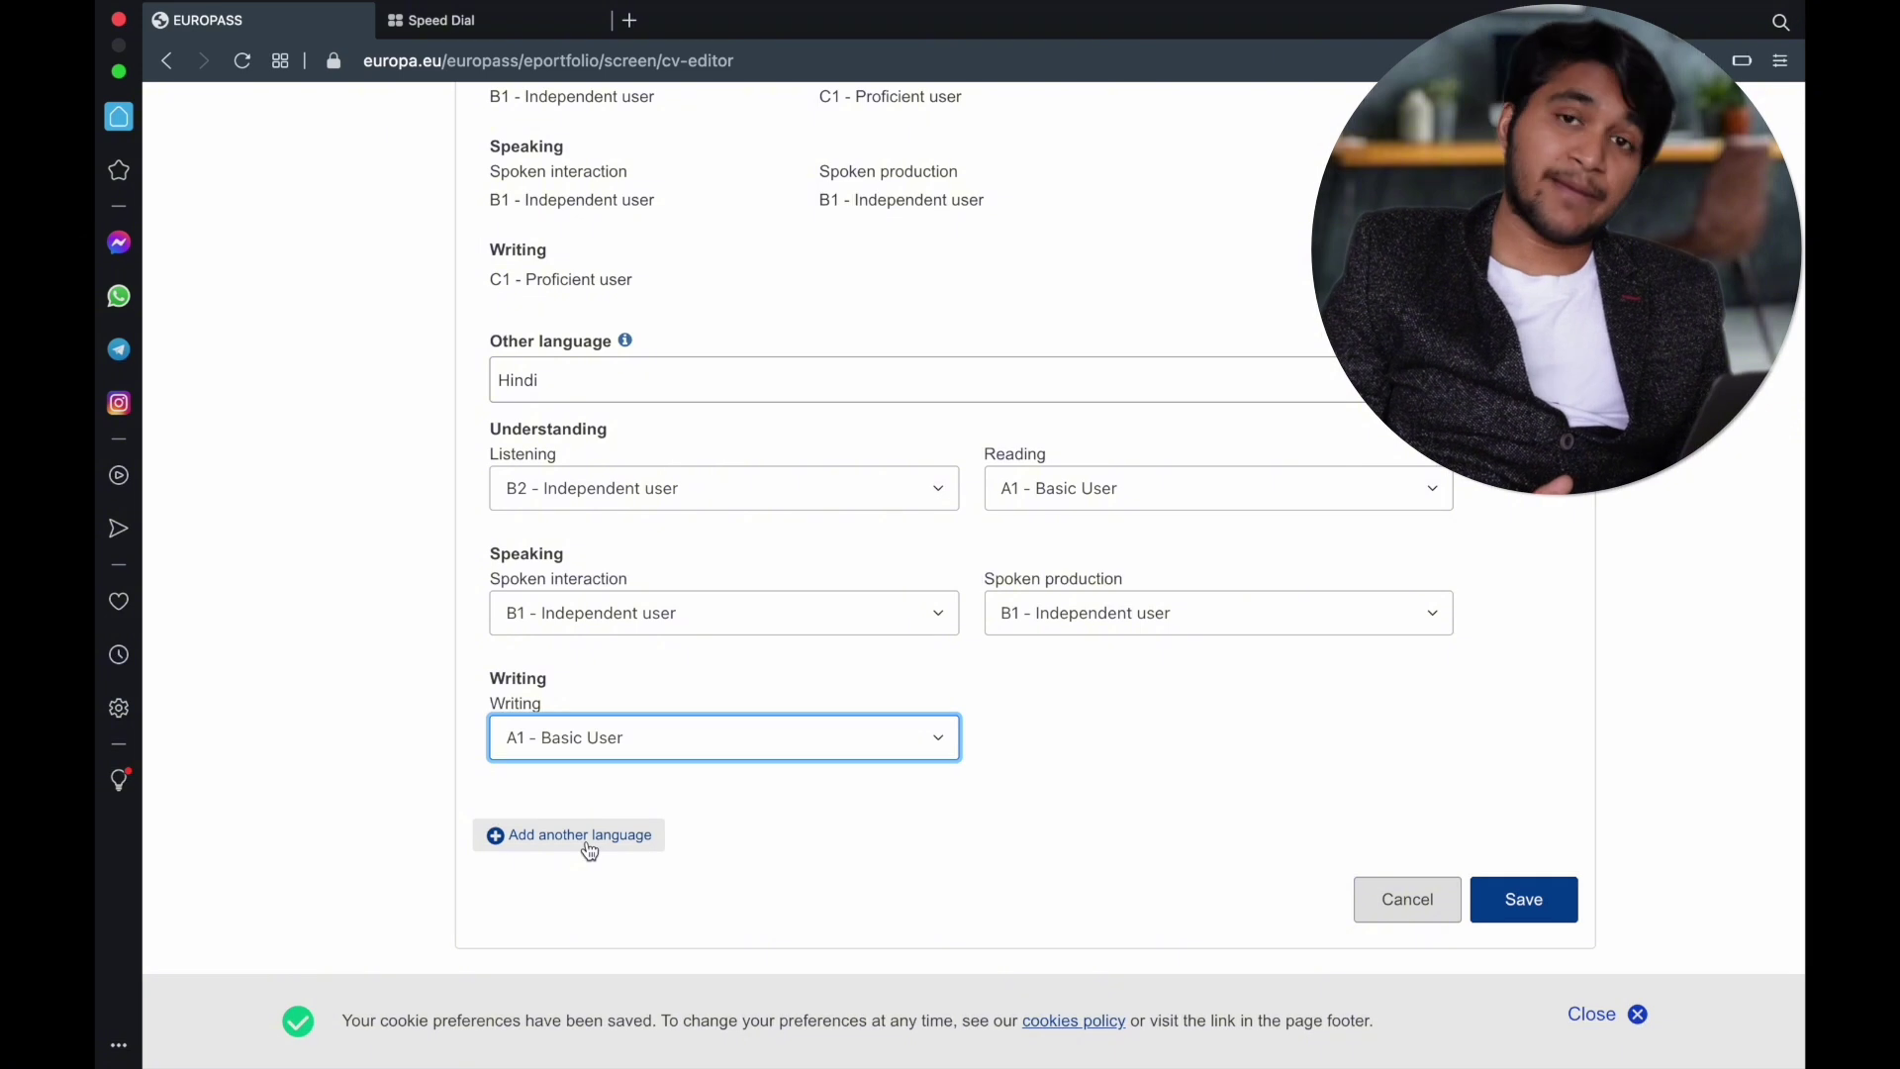
{"action": "left_click", "coordinate": [588, 843]}
{"action": "type", "text": "p"}
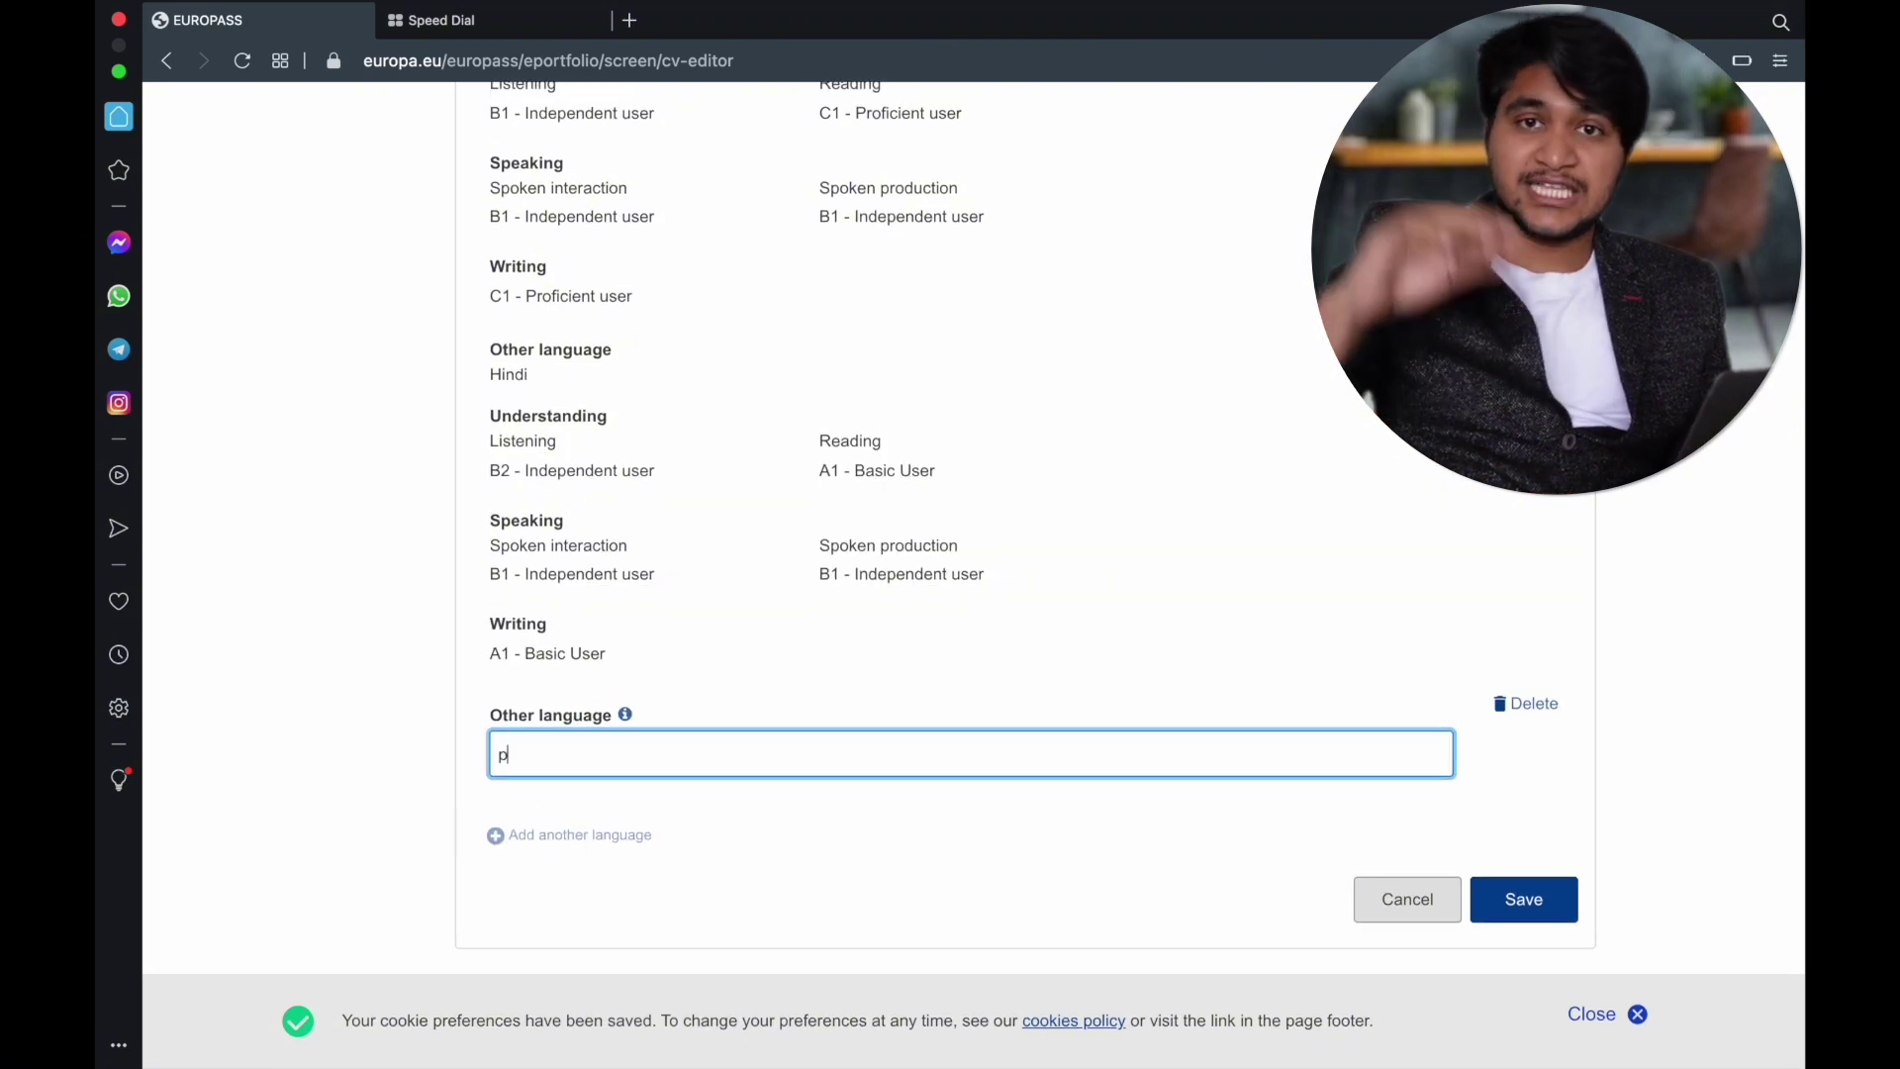
{"action": "type", "text": "ort"}
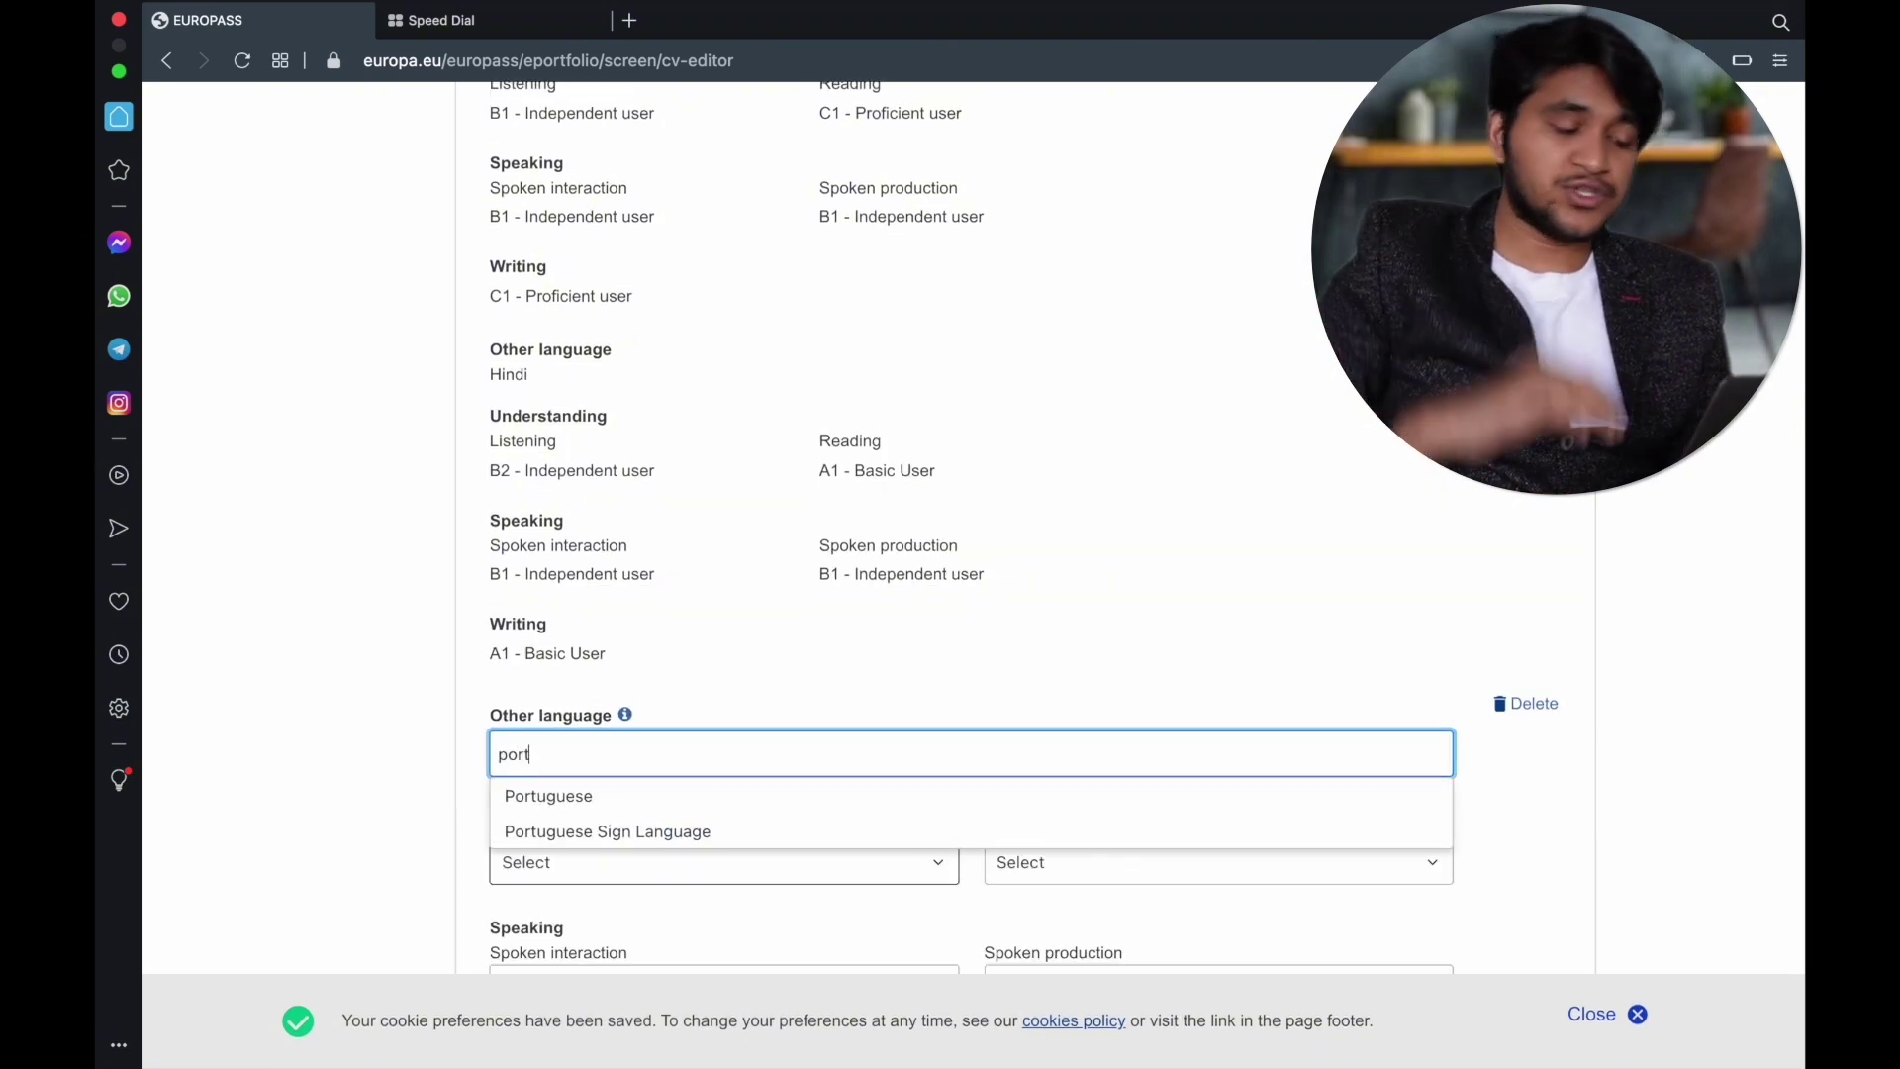
{"action": "left_click", "coordinate": [601, 794]}
Rate Portuguese understanding as A1 - Basic User for both listening and reading.
{"action": "scroll", "coordinate": [574, 799], "scroll_direction": "down", "scroll_amount": 2}
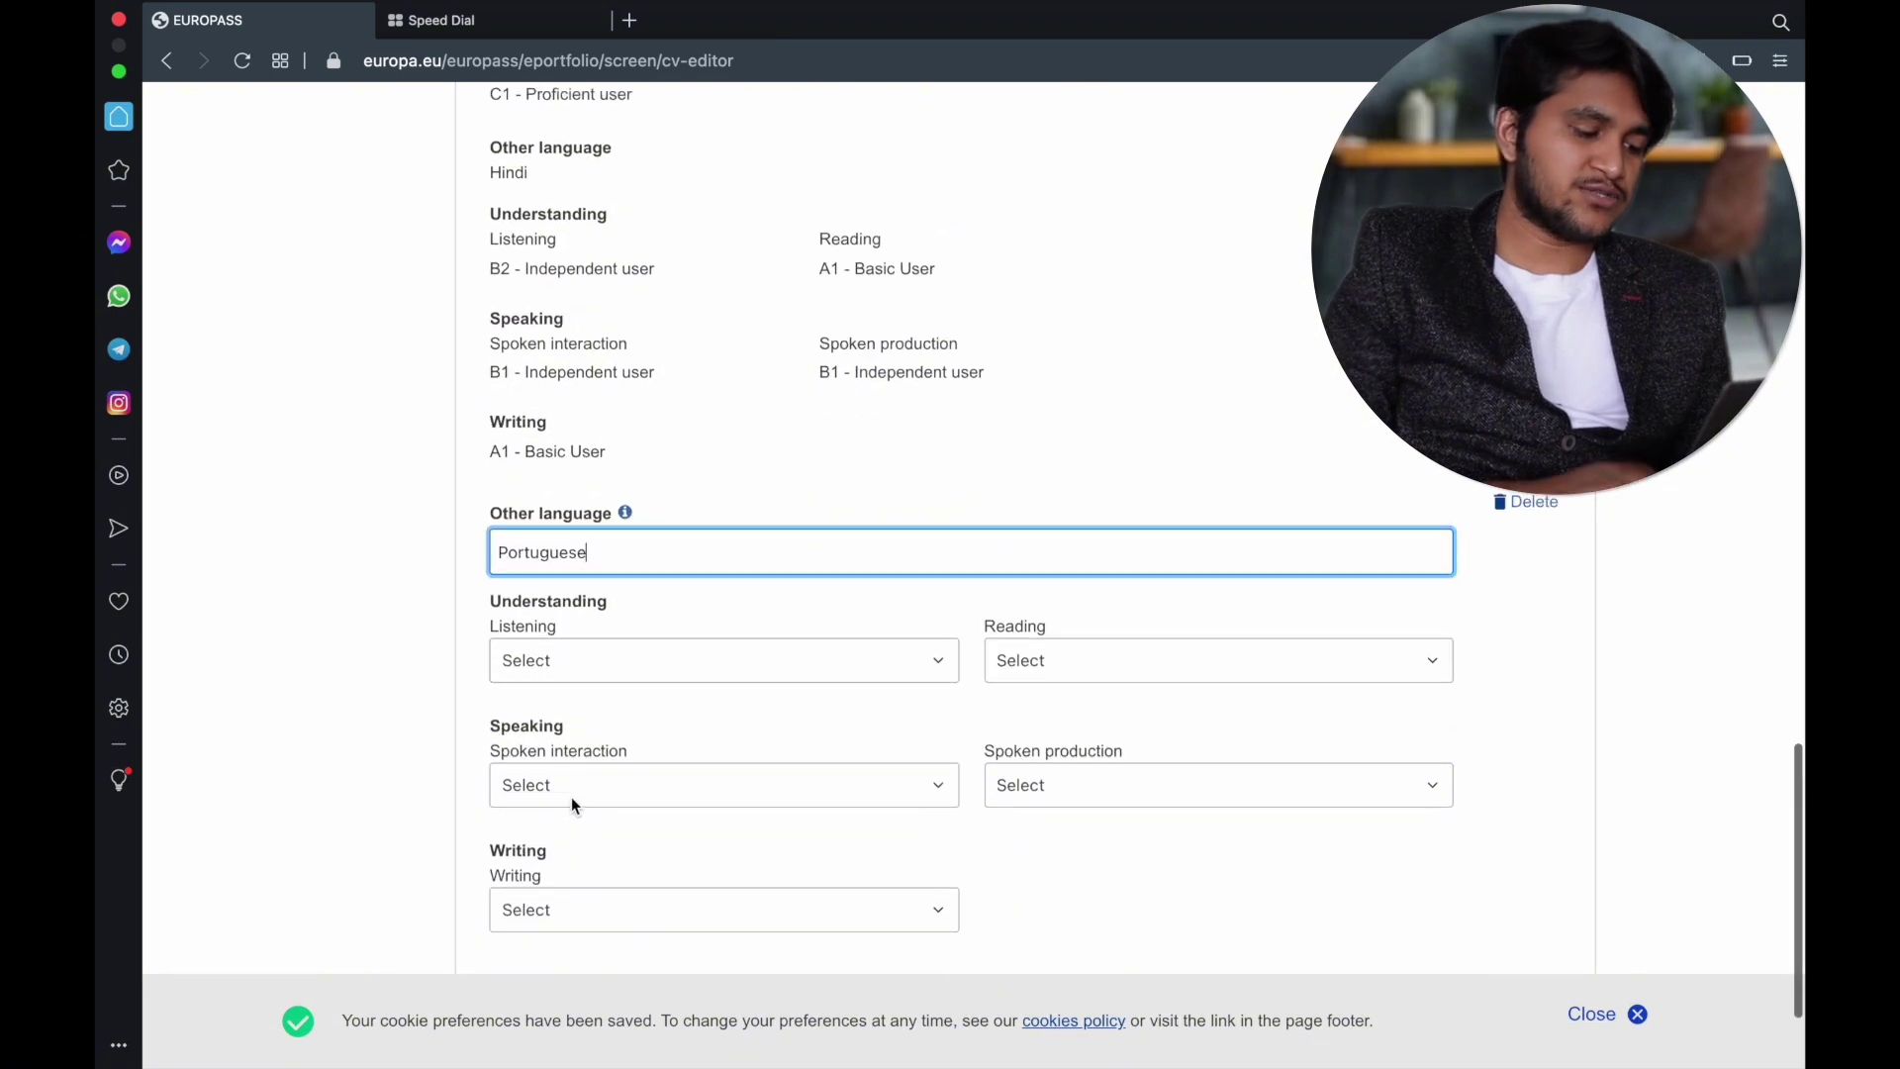
{"action": "left_click", "coordinate": [585, 655]}
{"action": "left_click", "coordinate": [580, 715]}
{"action": "left_click", "coordinate": [1098, 649]}
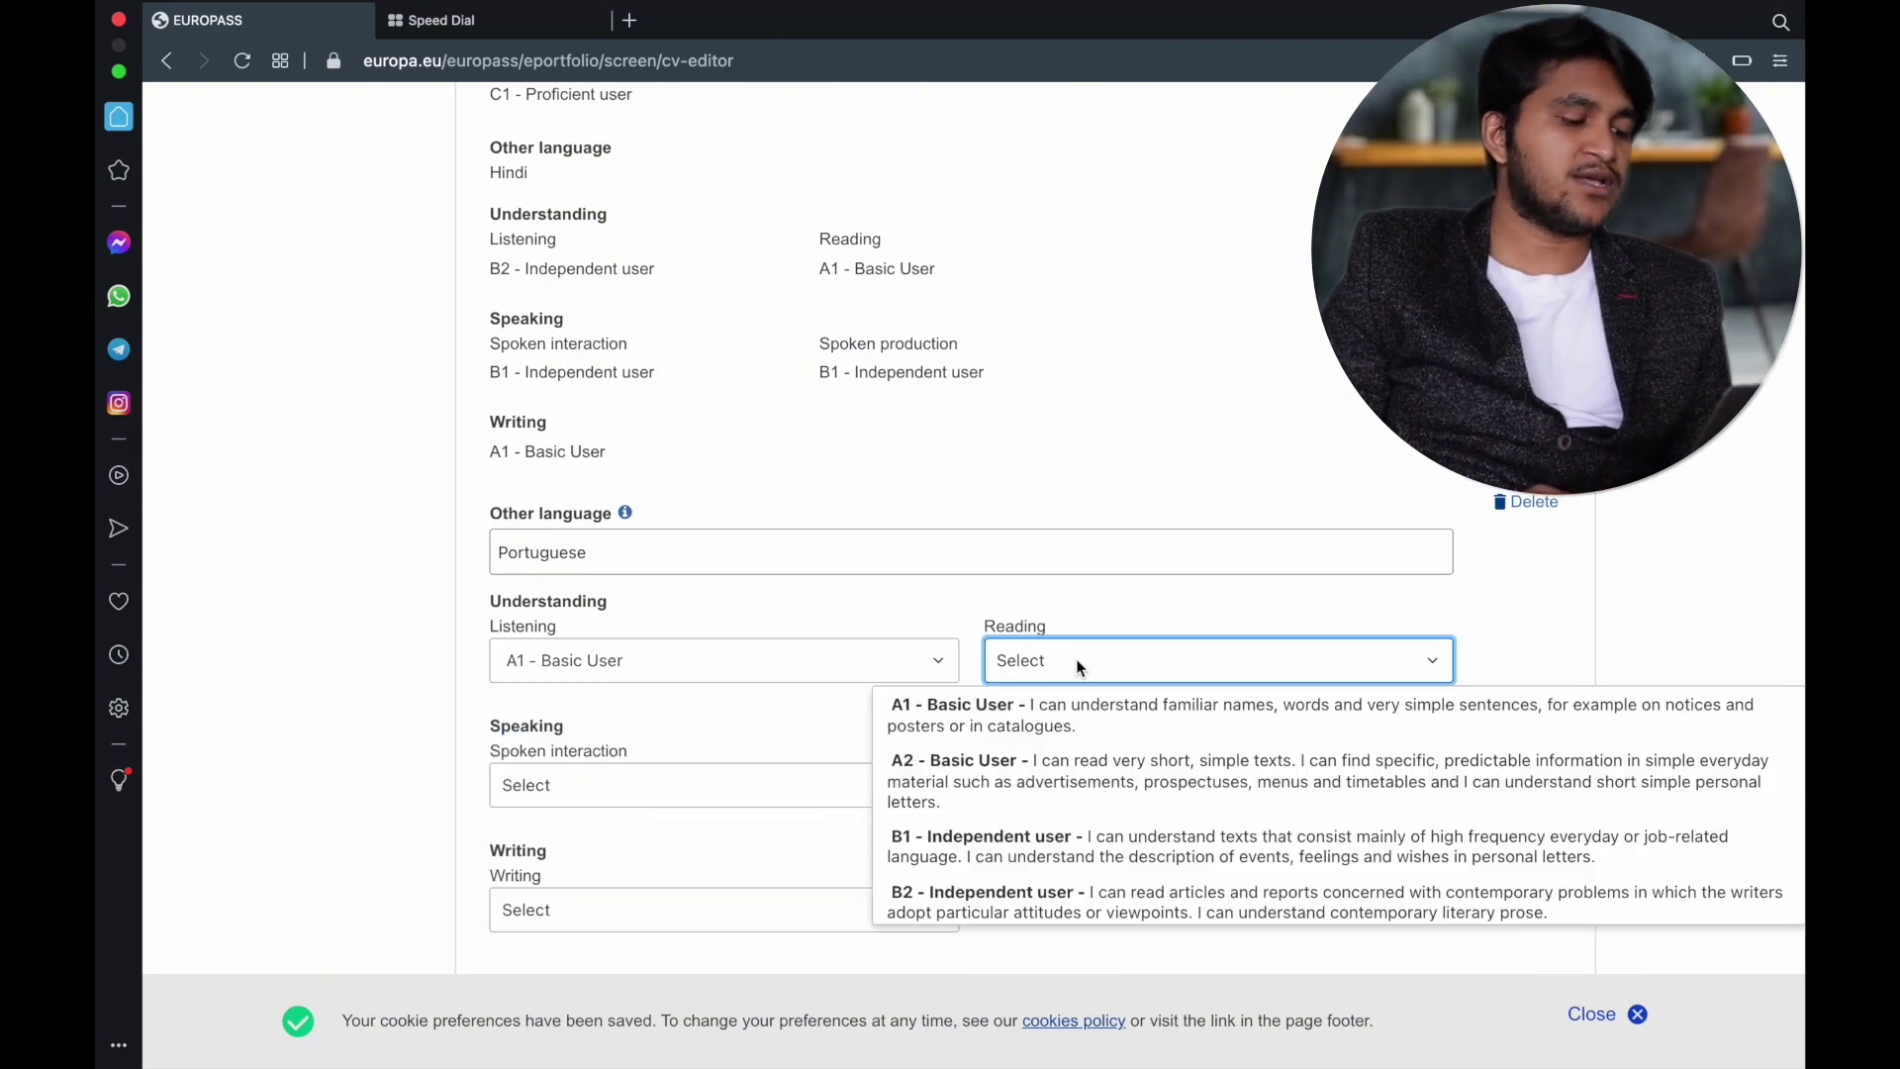
{"action": "left_click", "coordinate": [1029, 702]}
Rate Portuguese spoken interaction, spoken production and writing as A1 - Basic User, and save the language skills.
{"action": "left_click", "coordinate": [673, 847]}
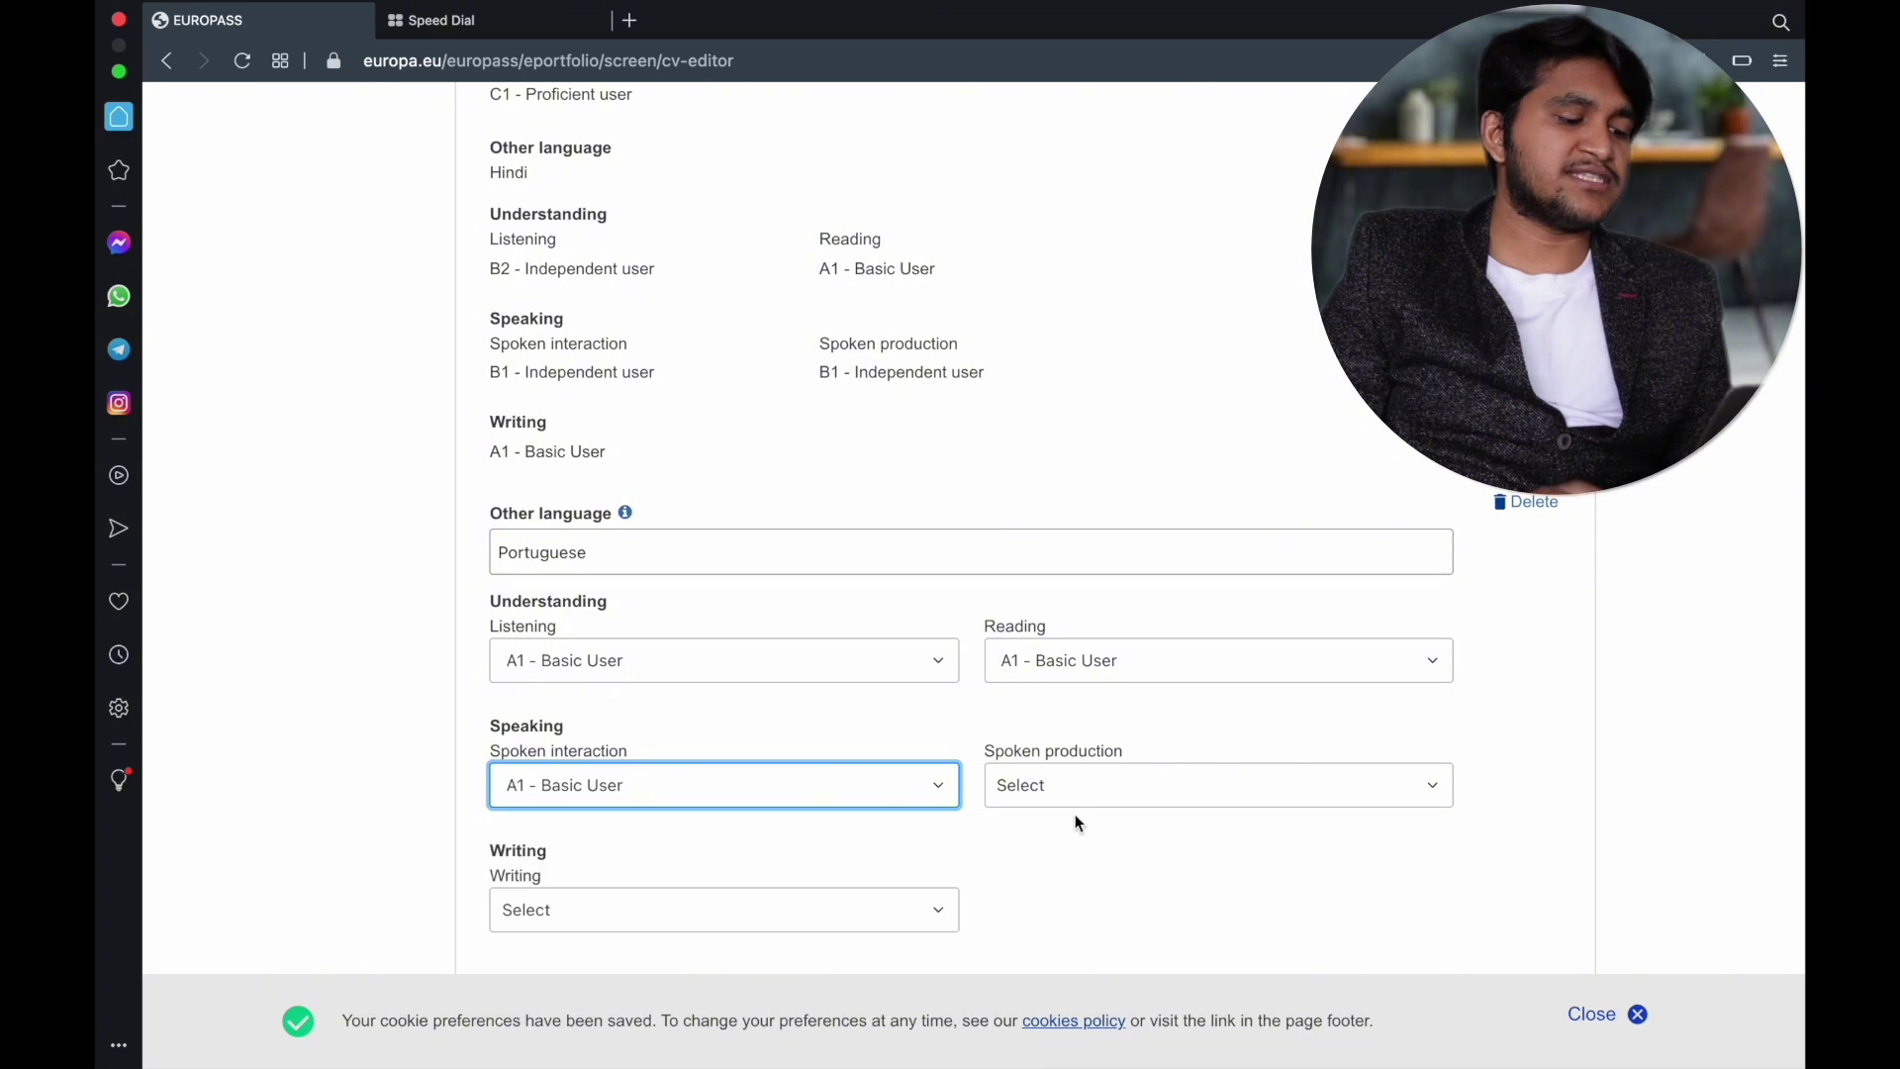
{"action": "left_click", "coordinate": [1077, 787]}
{"action": "left_click", "coordinate": [1011, 848]}
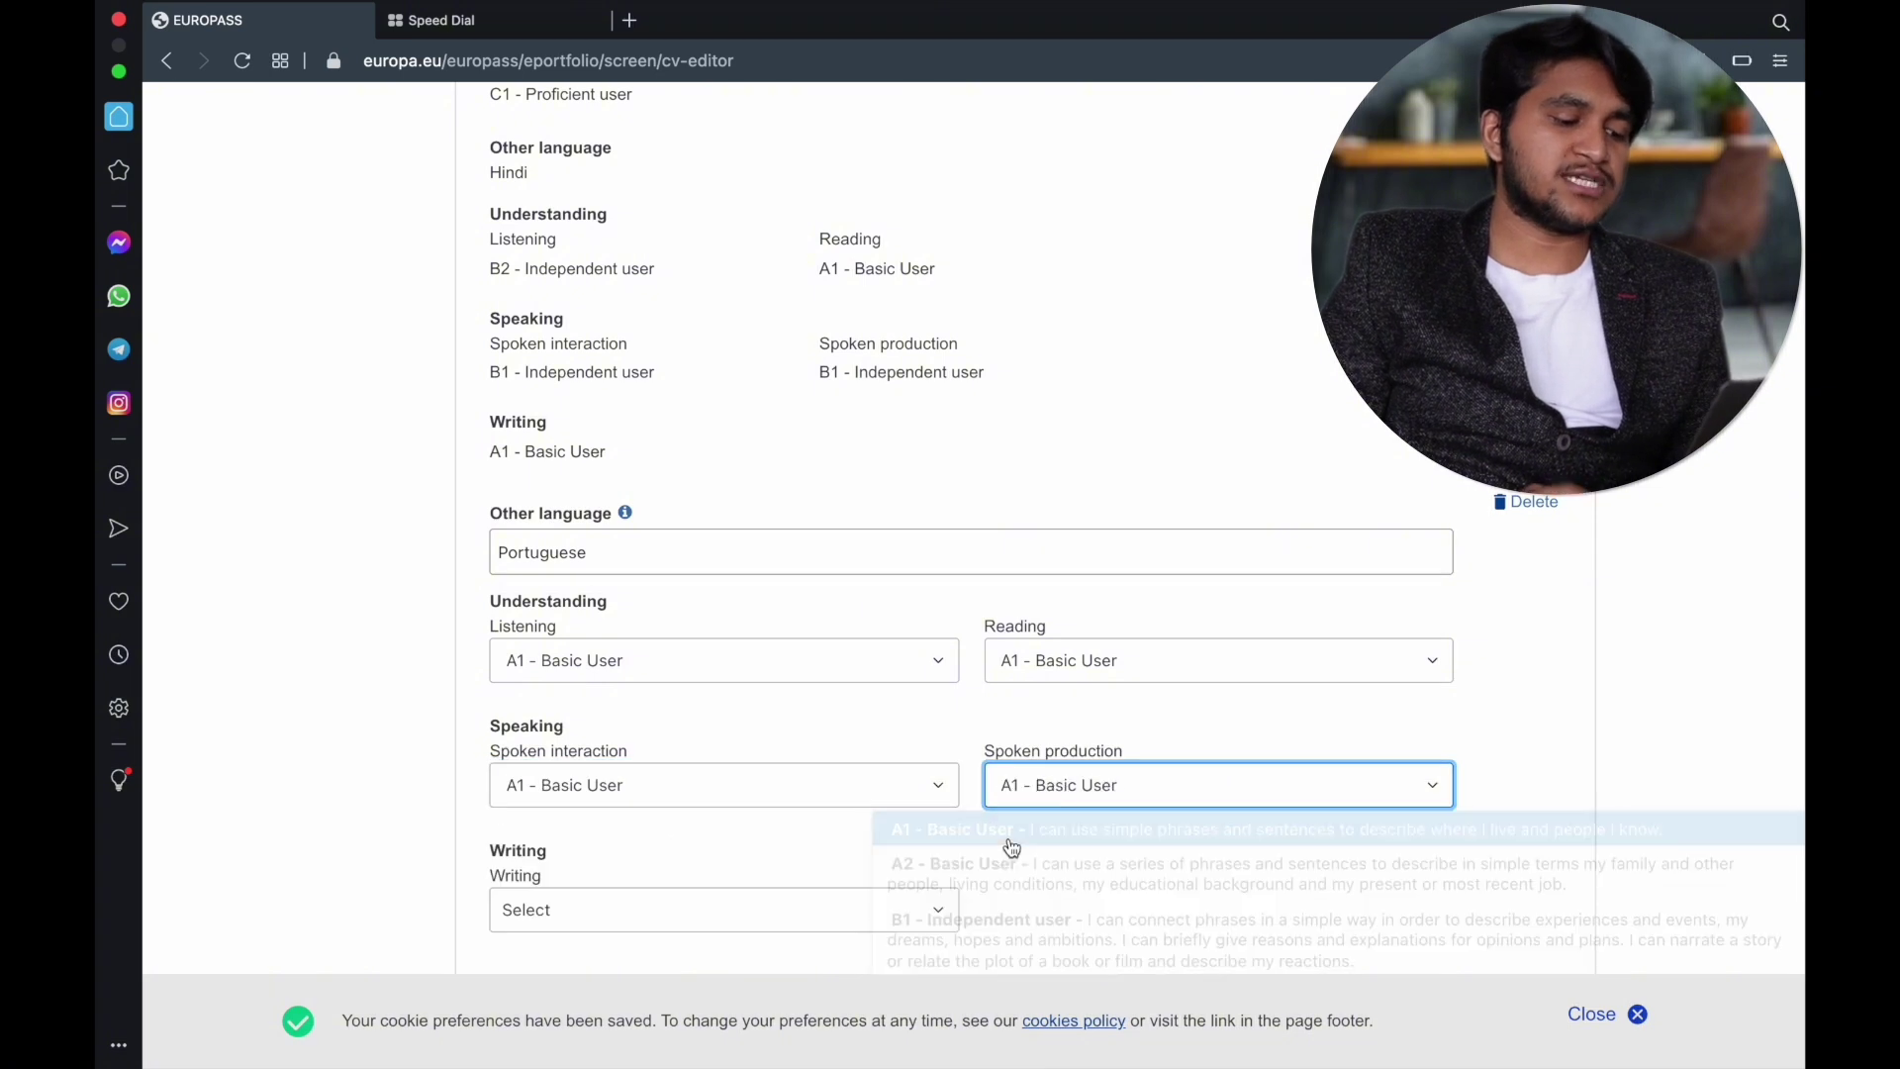
{"action": "left_click", "coordinate": [639, 920]}
{"action": "left_click", "coordinate": [682, 687]}
{"action": "scroll", "coordinate": [1166, 655], "scroll_direction": "down", "scroll_amount": 2}
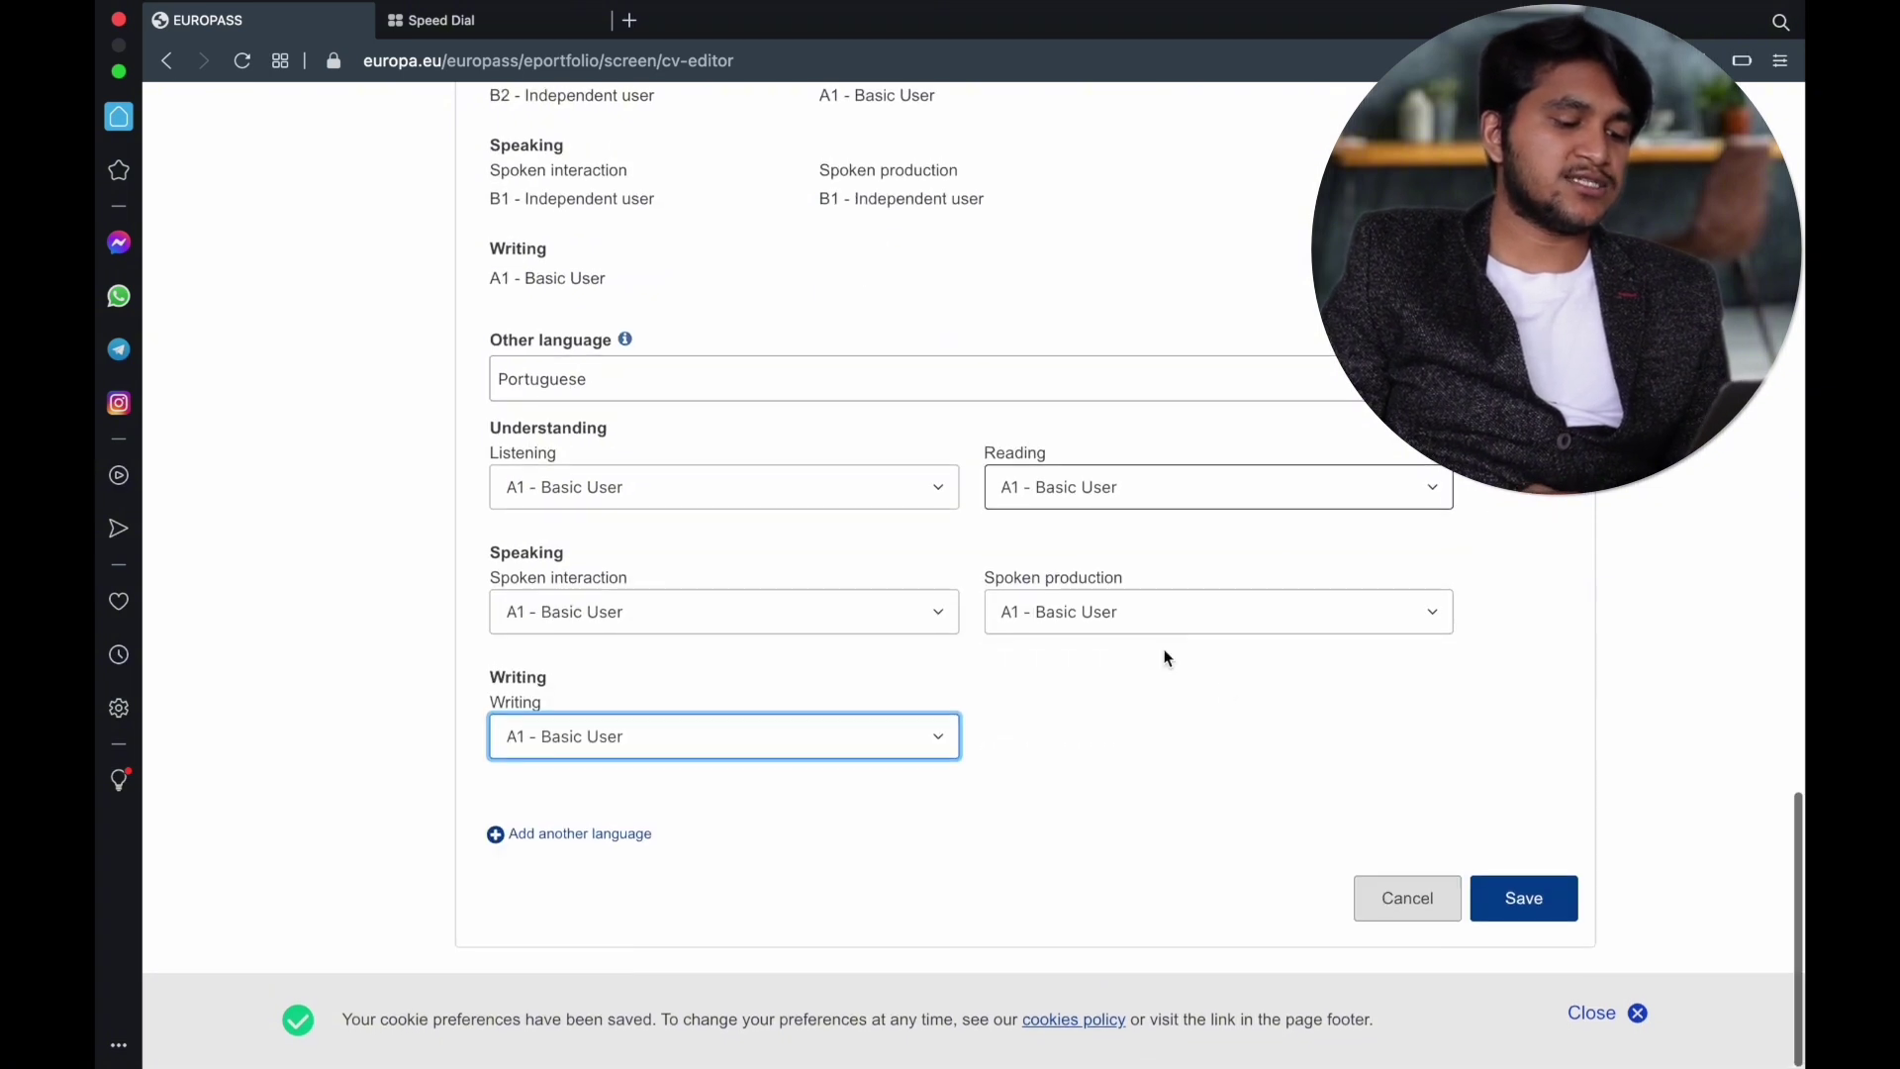
{"action": "left_click", "coordinate": [1517, 901]}
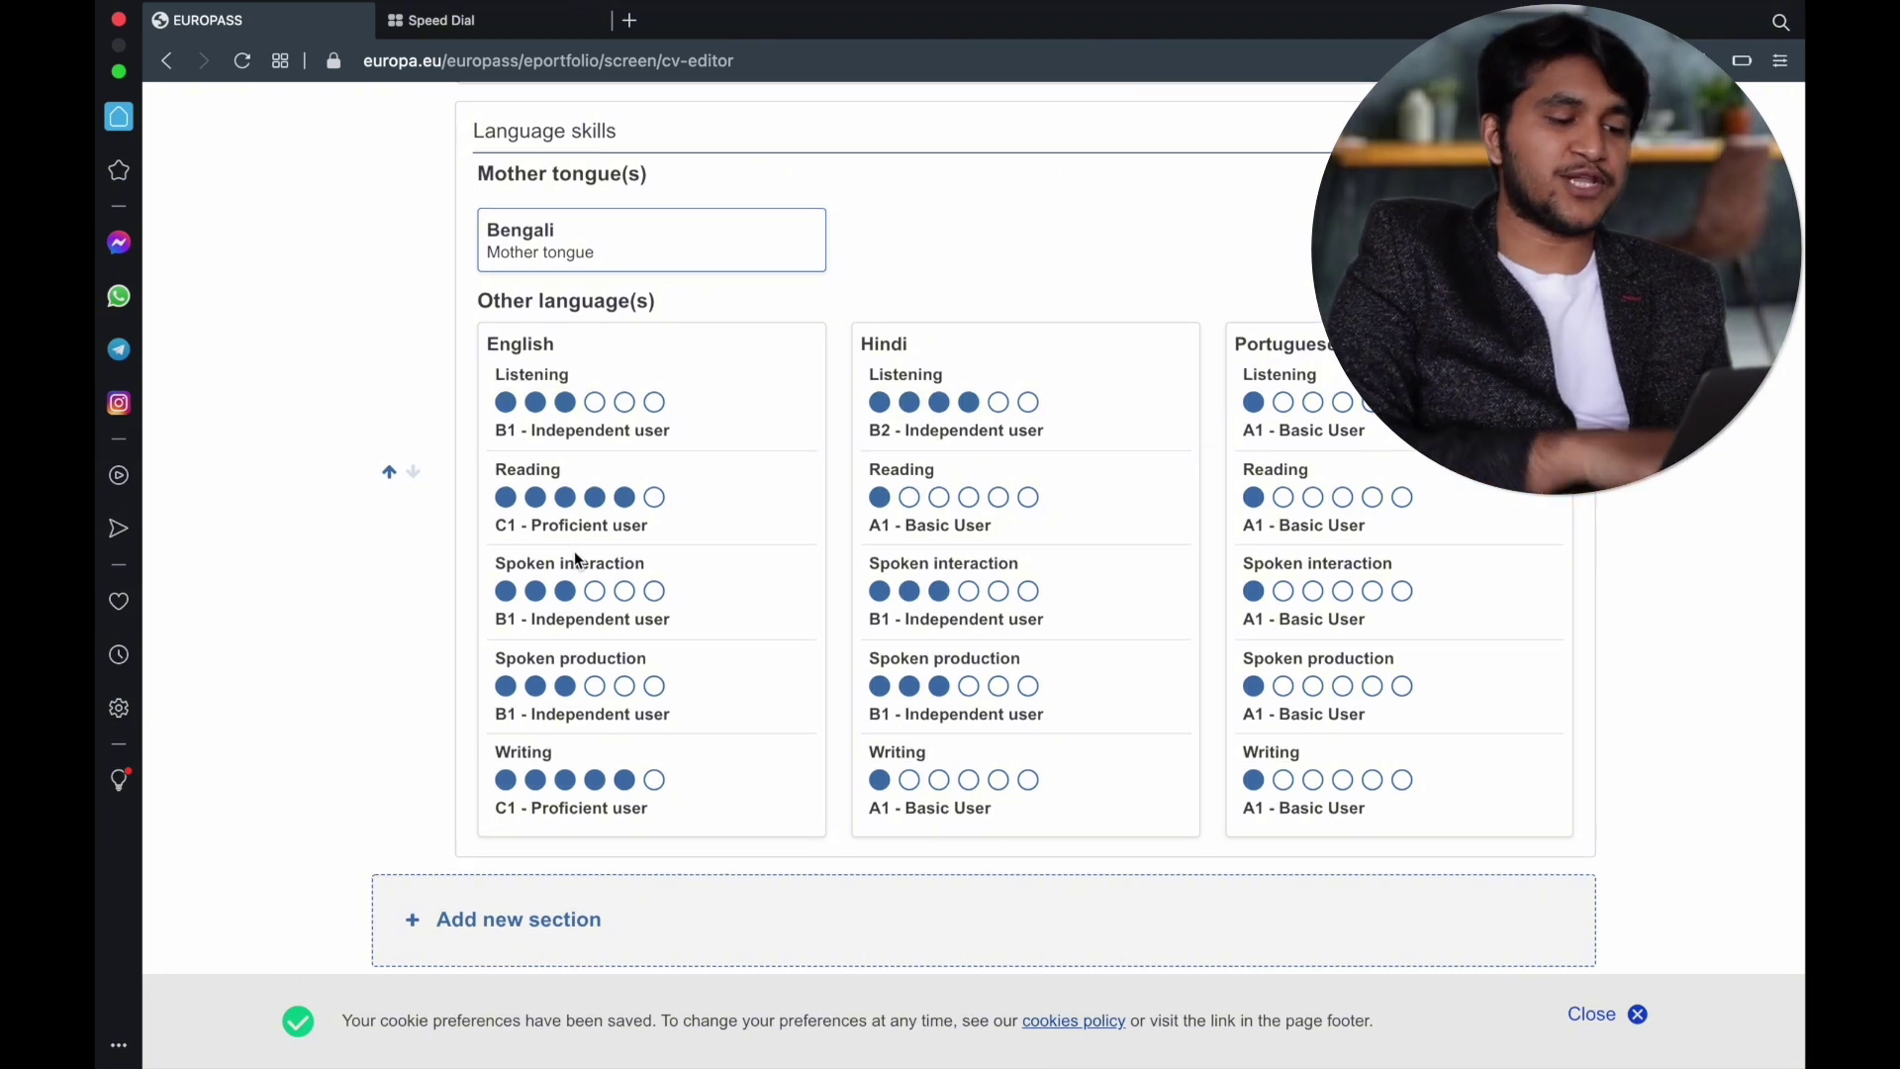
Review the section types available for a new CV section and close the dialog without adding one.
{"action": "scroll", "coordinate": [576, 557], "scroll_direction": "up", "scroll_amount": 3}
{"action": "scroll", "coordinate": [577, 559], "scroll_direction": "down", "scroll_amount": 3}
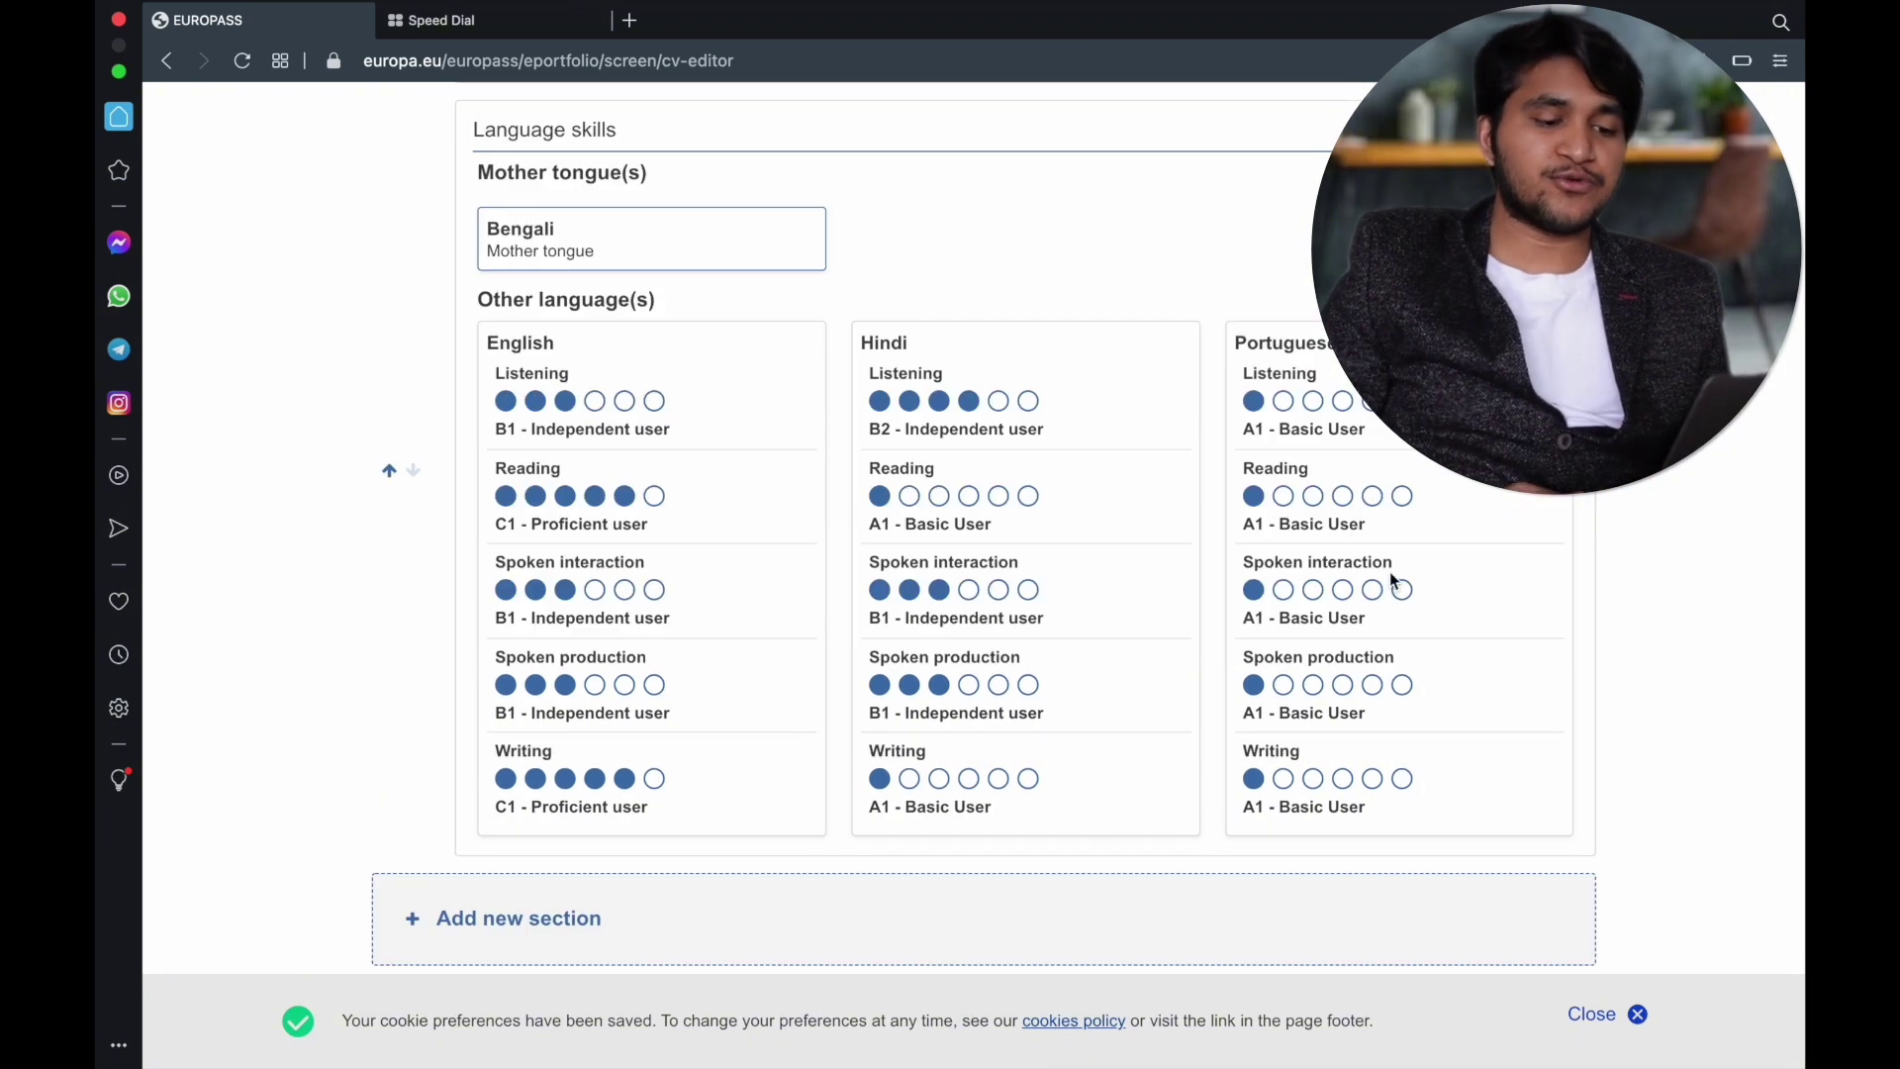
{"action": "scroll", "coordinate": [538, 792], "scroll_direction": "down", "scroll_amount": 1}
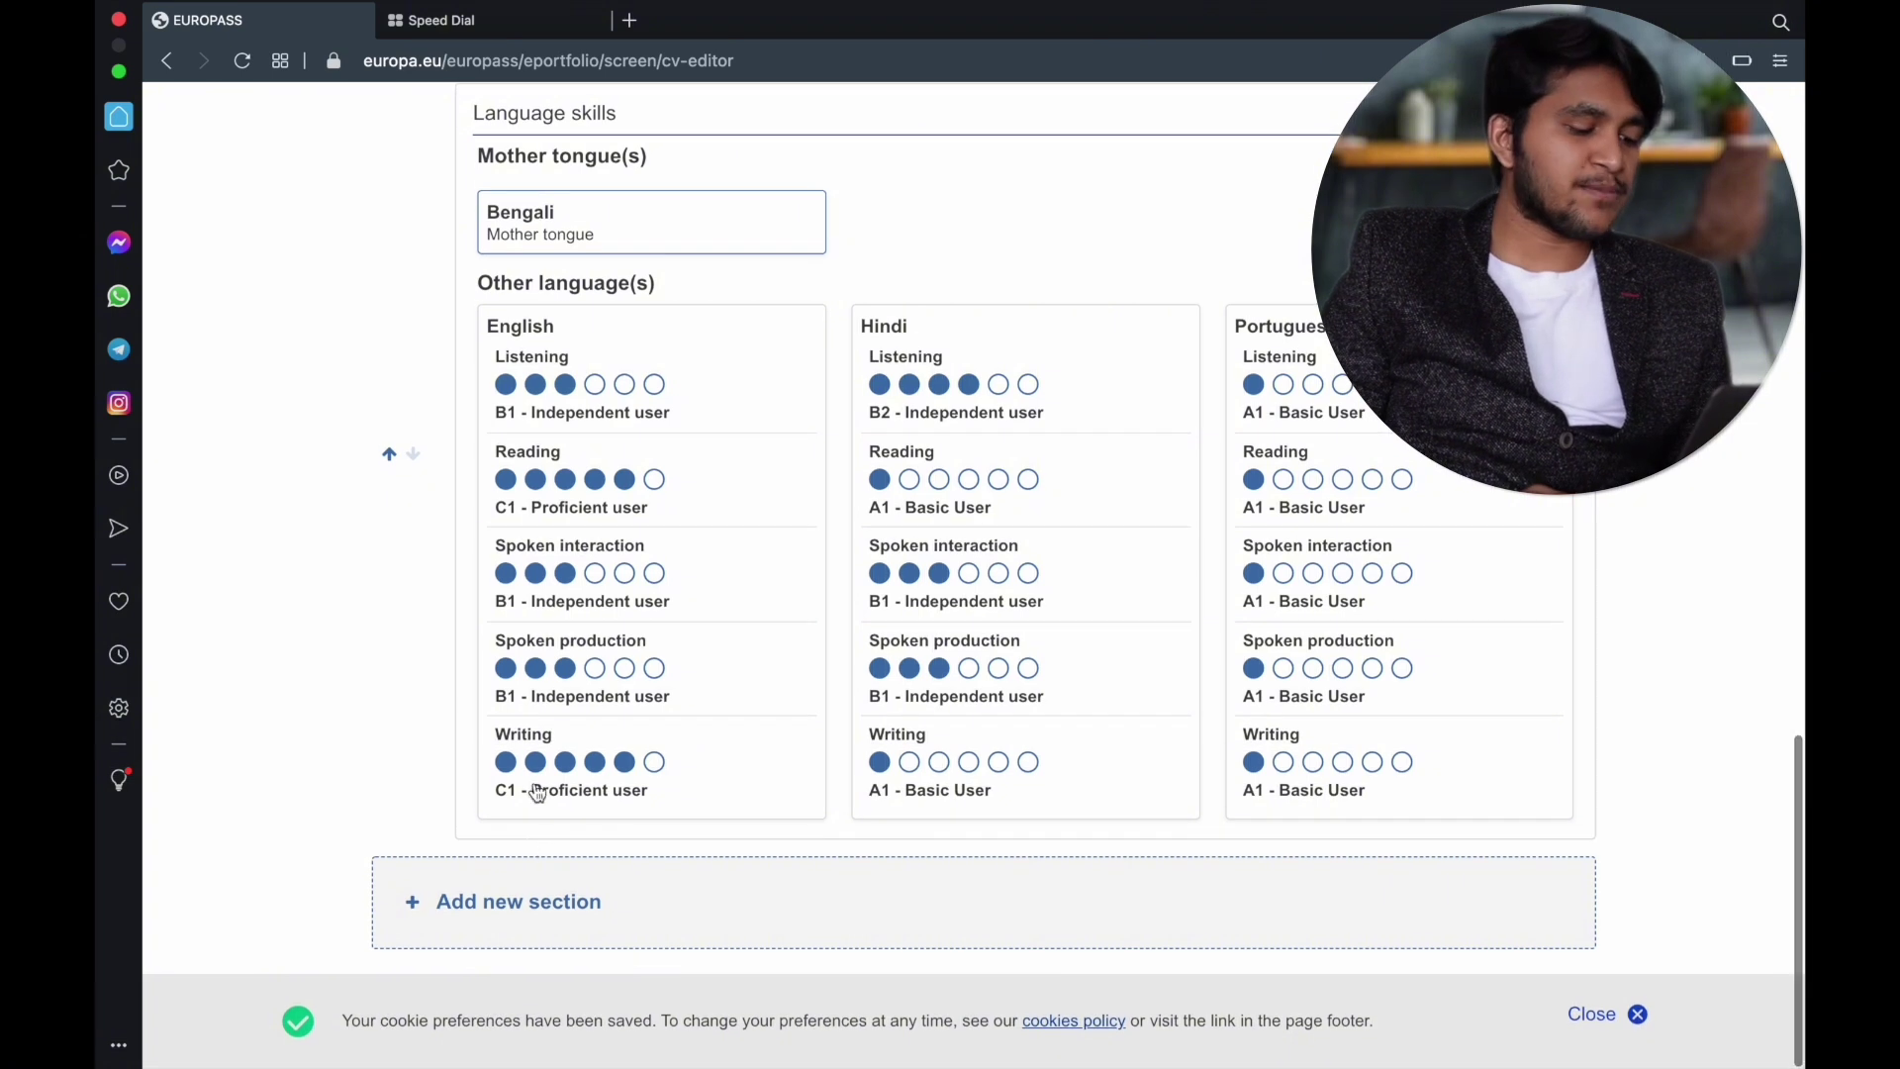
{"action": "left_click", "coordinate": [518, 900]}
{"action": "left_click", "coordinate": [737, 584]}
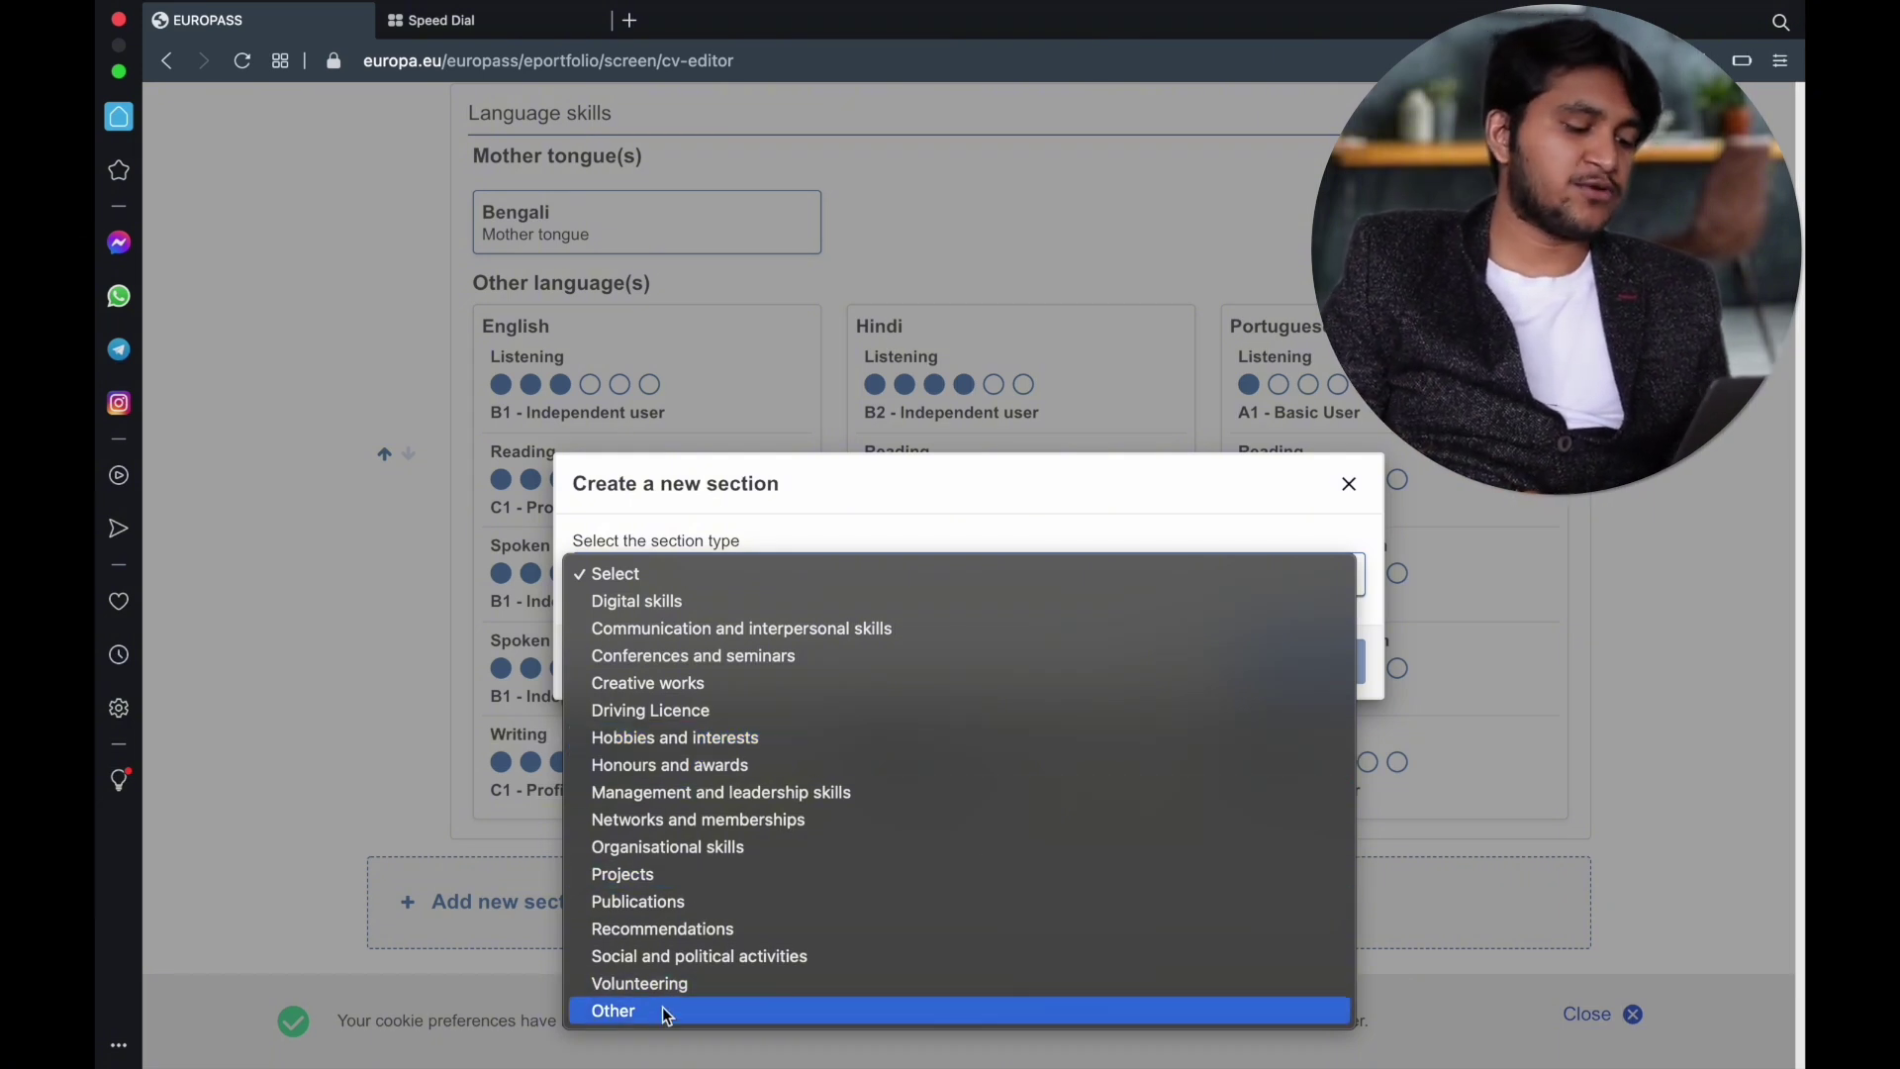
{"action": "left_click", "coordinate": [950, 516]}
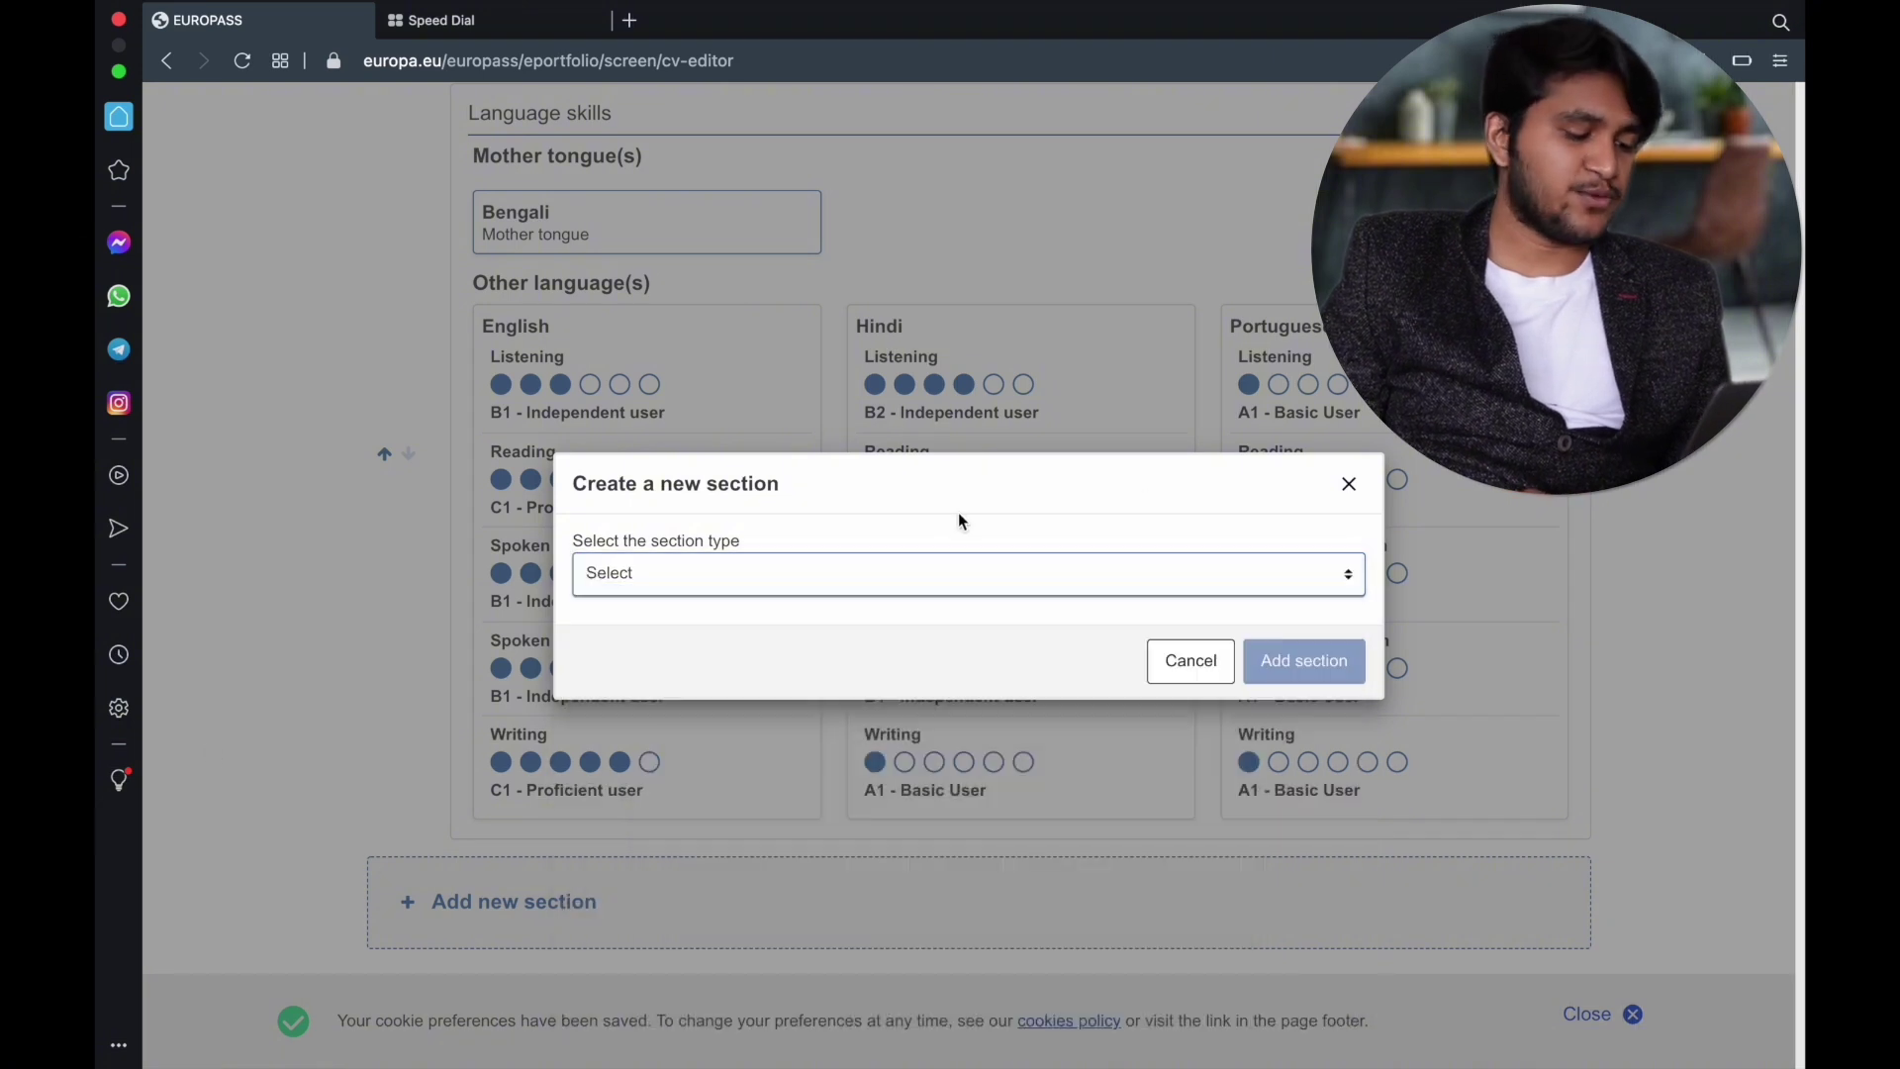
{"action": "left_click", "coordinate": [1347, 485]}
Dismiss the cookie preferences notice and continue from editing to template selection.
{"action": "scroll", "coordinate": [874, 583], "scroll_direction": "up", "scroll_amount": 20}
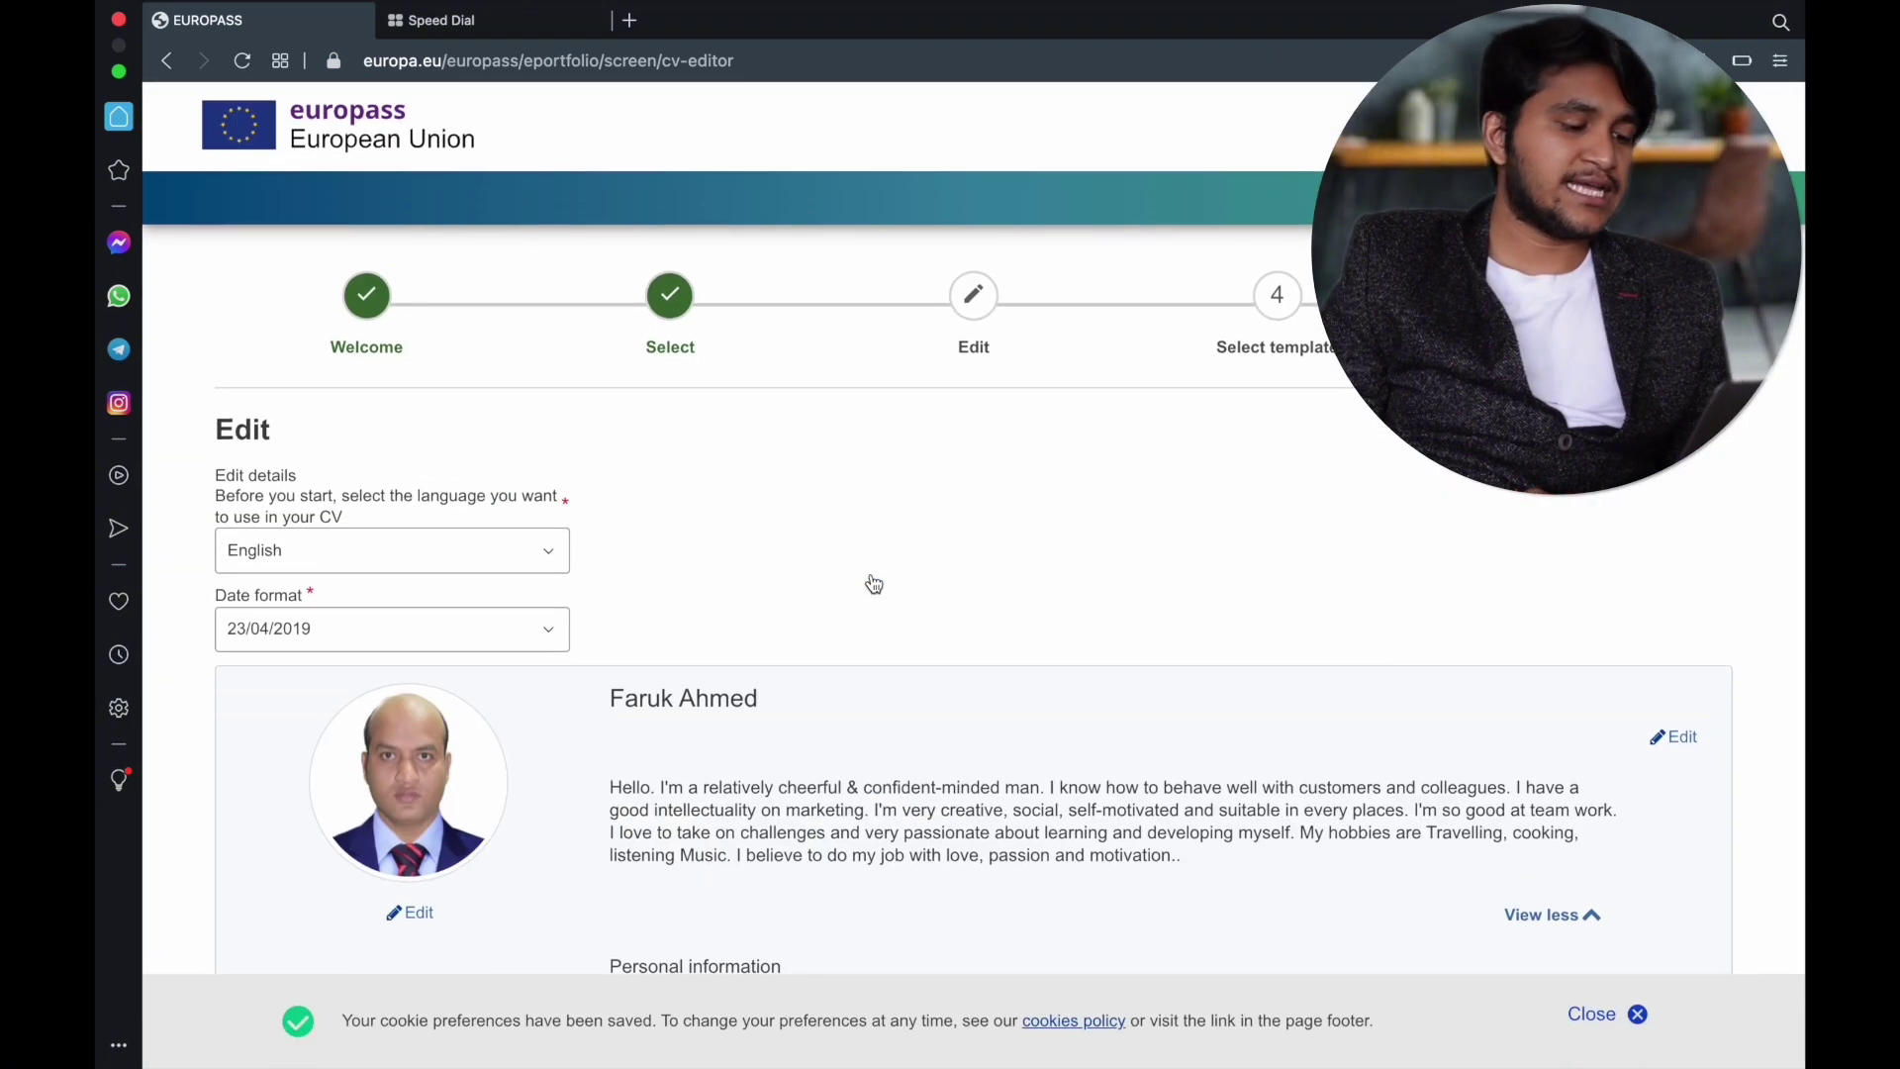
{"action": "scroll", "coordinate": [872, 581], "scroll_direction": "down", "scroll_amount": 20}
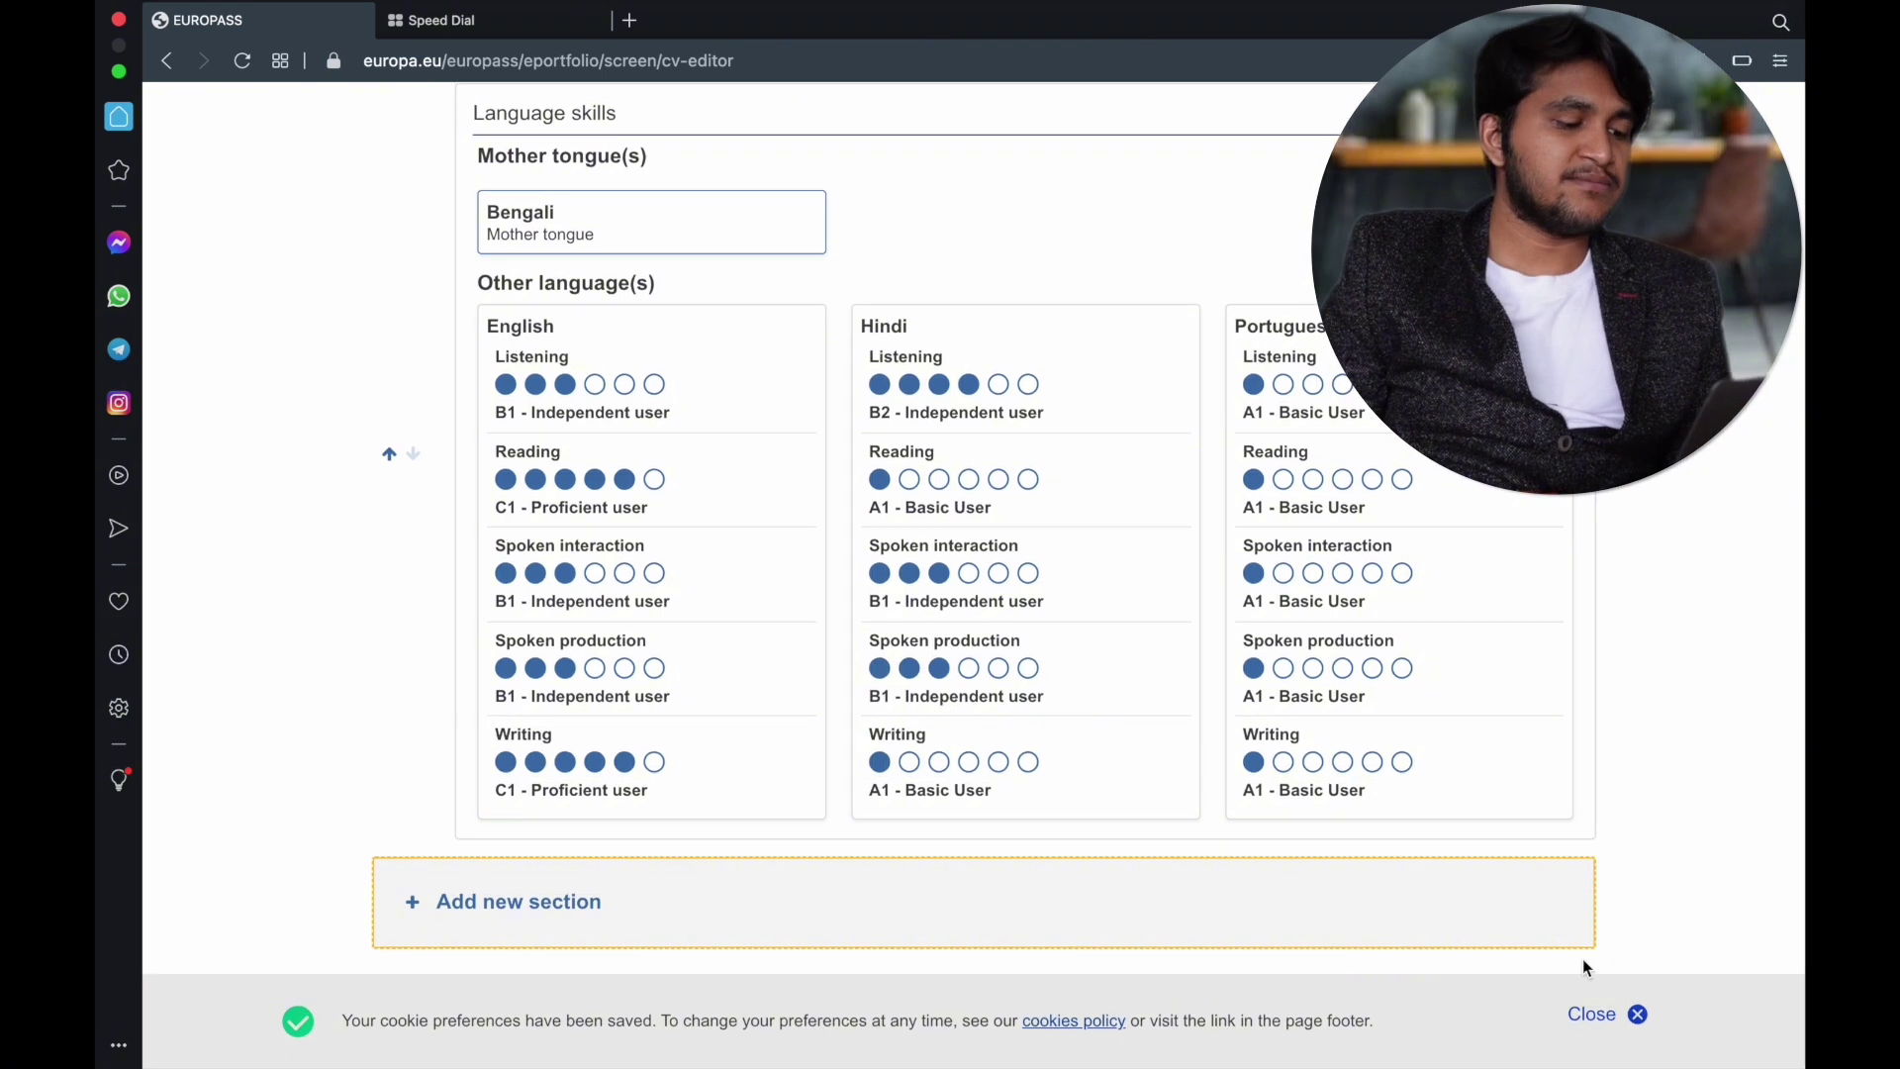
{"action": "left_click", "coordinate": [1634, 1016]}
{"action": "left_click", "coordinate": [1702, 1031]}
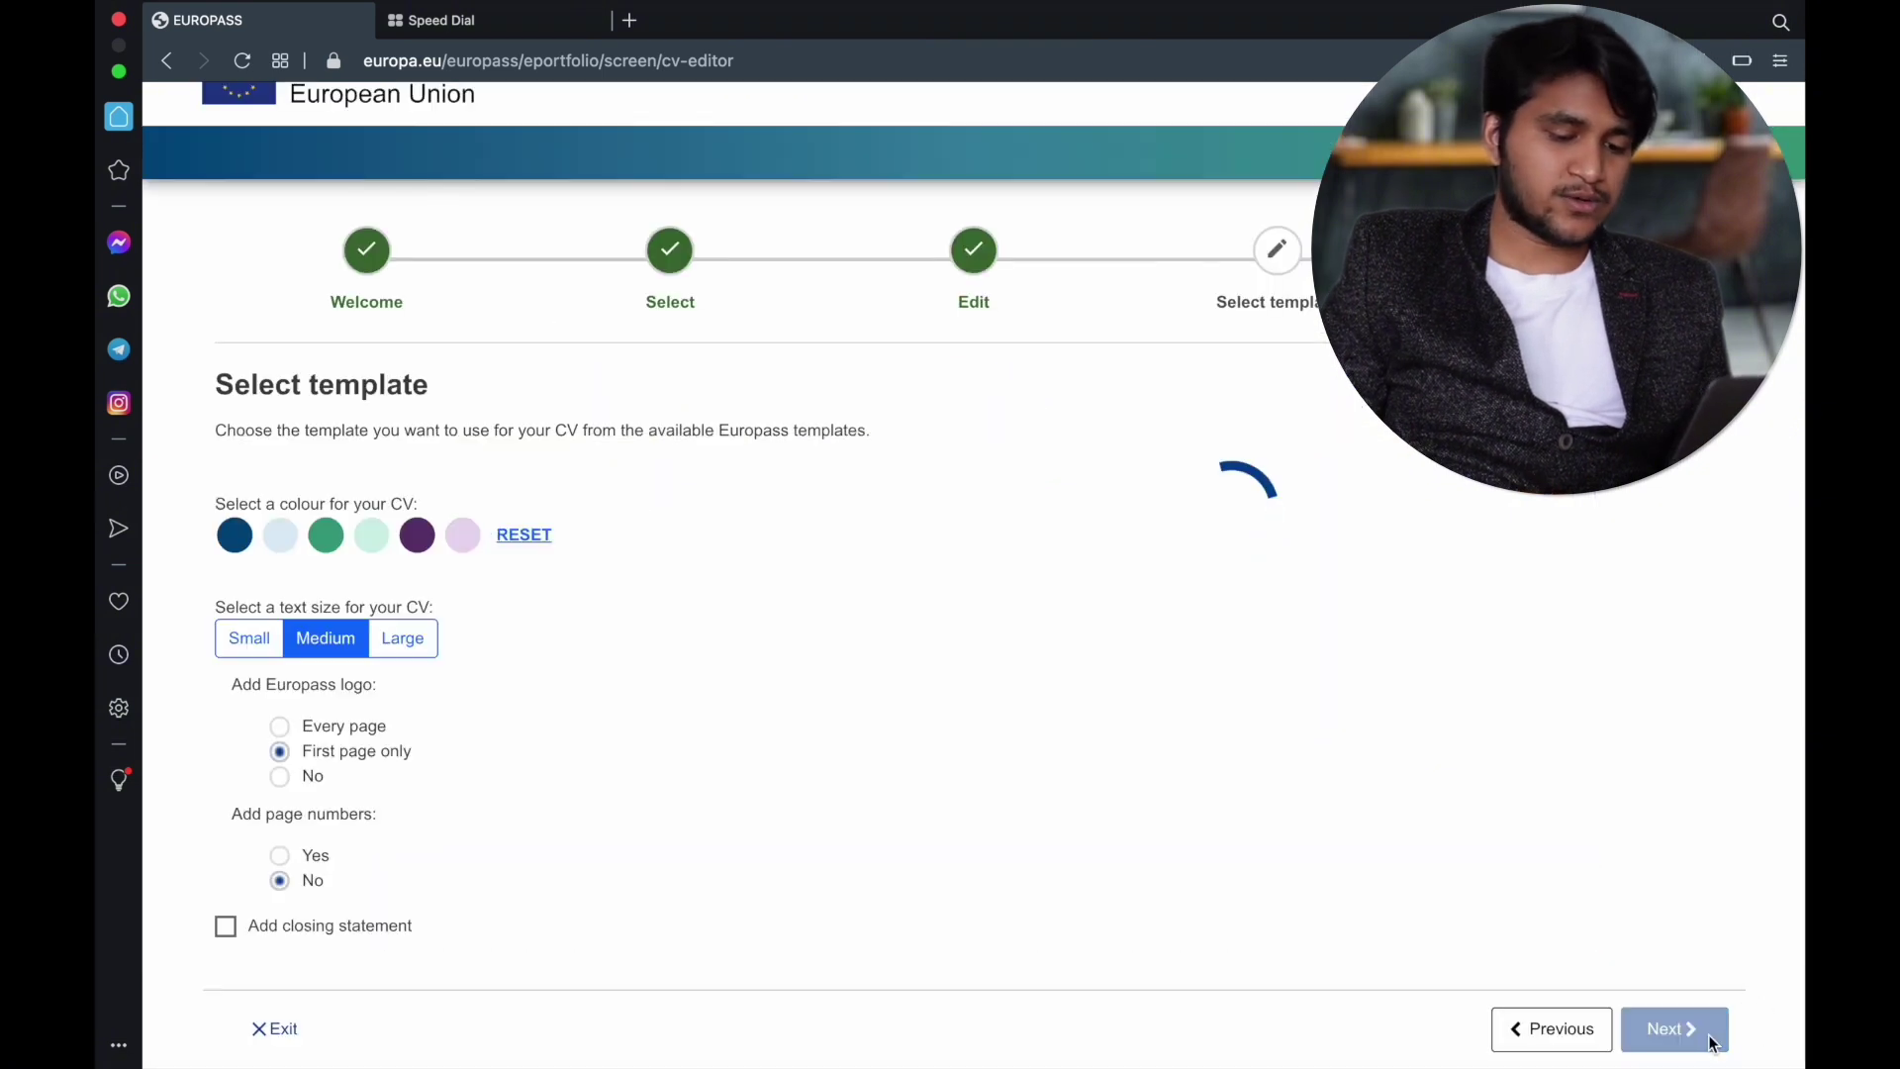
Examine the CV preview in the preselected template, from the personal details through to the language skills table.
{"action": "scroll", "coordinate": [917, 662], "scroll_direction": "down", "scroll_amount": 4}
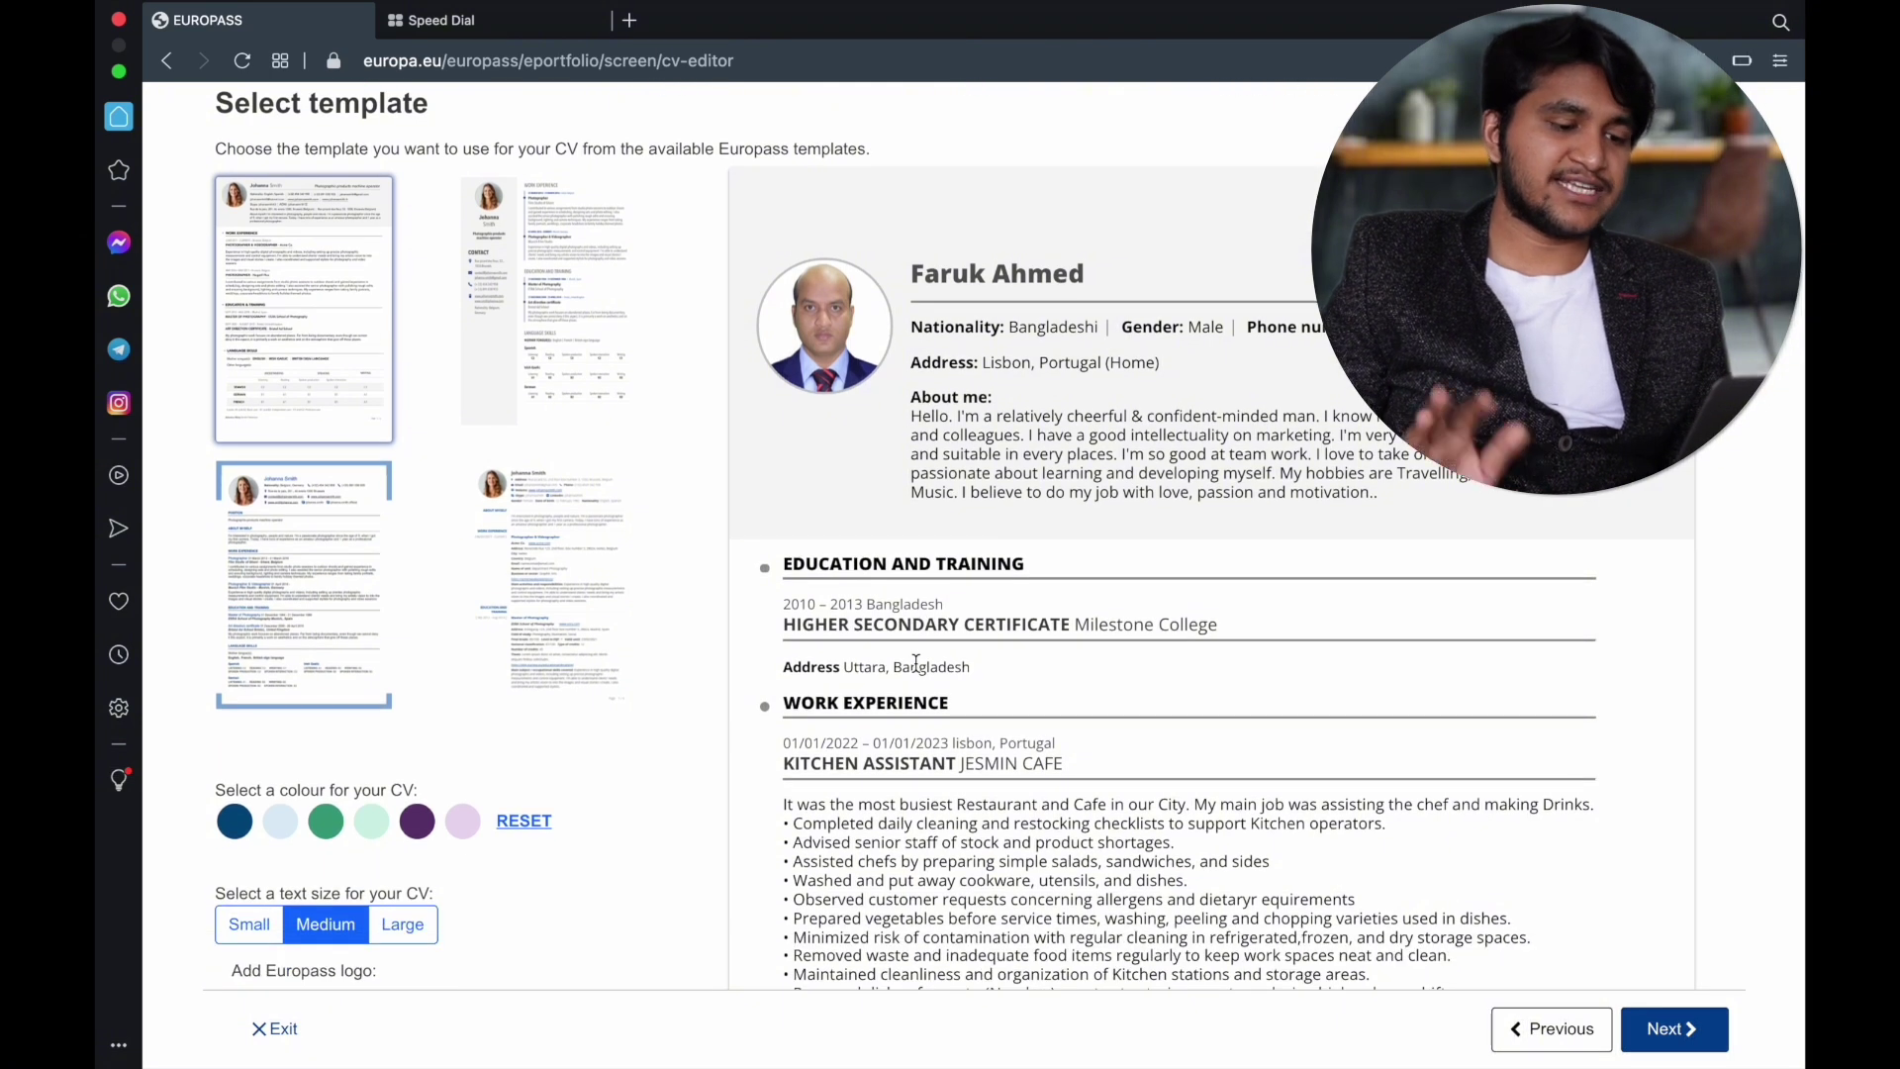
{"action": "scroll", "coordinate": [916, 662], "scroll_direction": "down", "scroll_amount": 3}
{"action": "scroll", "coordinate": [917, 662], "scroll_direction": "up", "scroll_amount": 6}
{"action": "scroll", "coordinate": [916, 662], "scroll_direction": "down", "scroll_amount": 3}
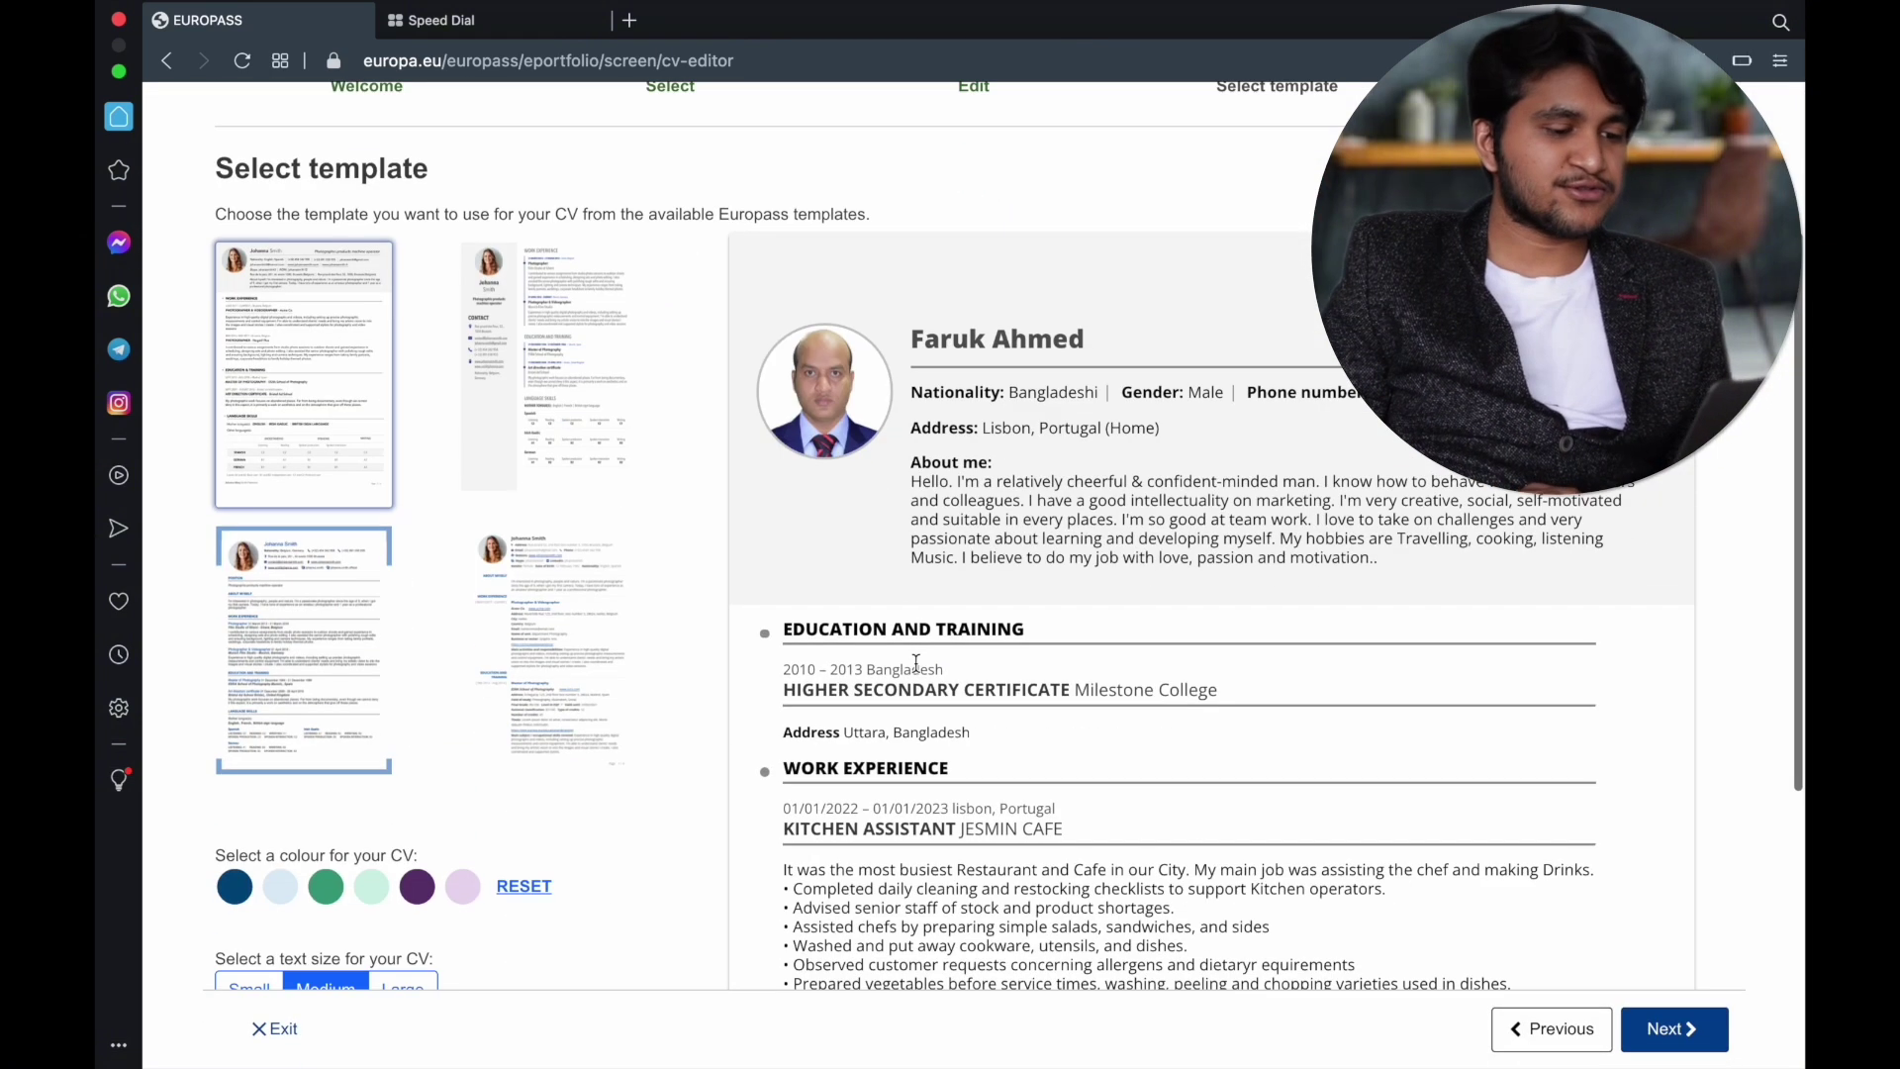
{"action": "scroll", "coordinate": [916, 662], "scroll_direction": "down", "scroll_amount": 1}
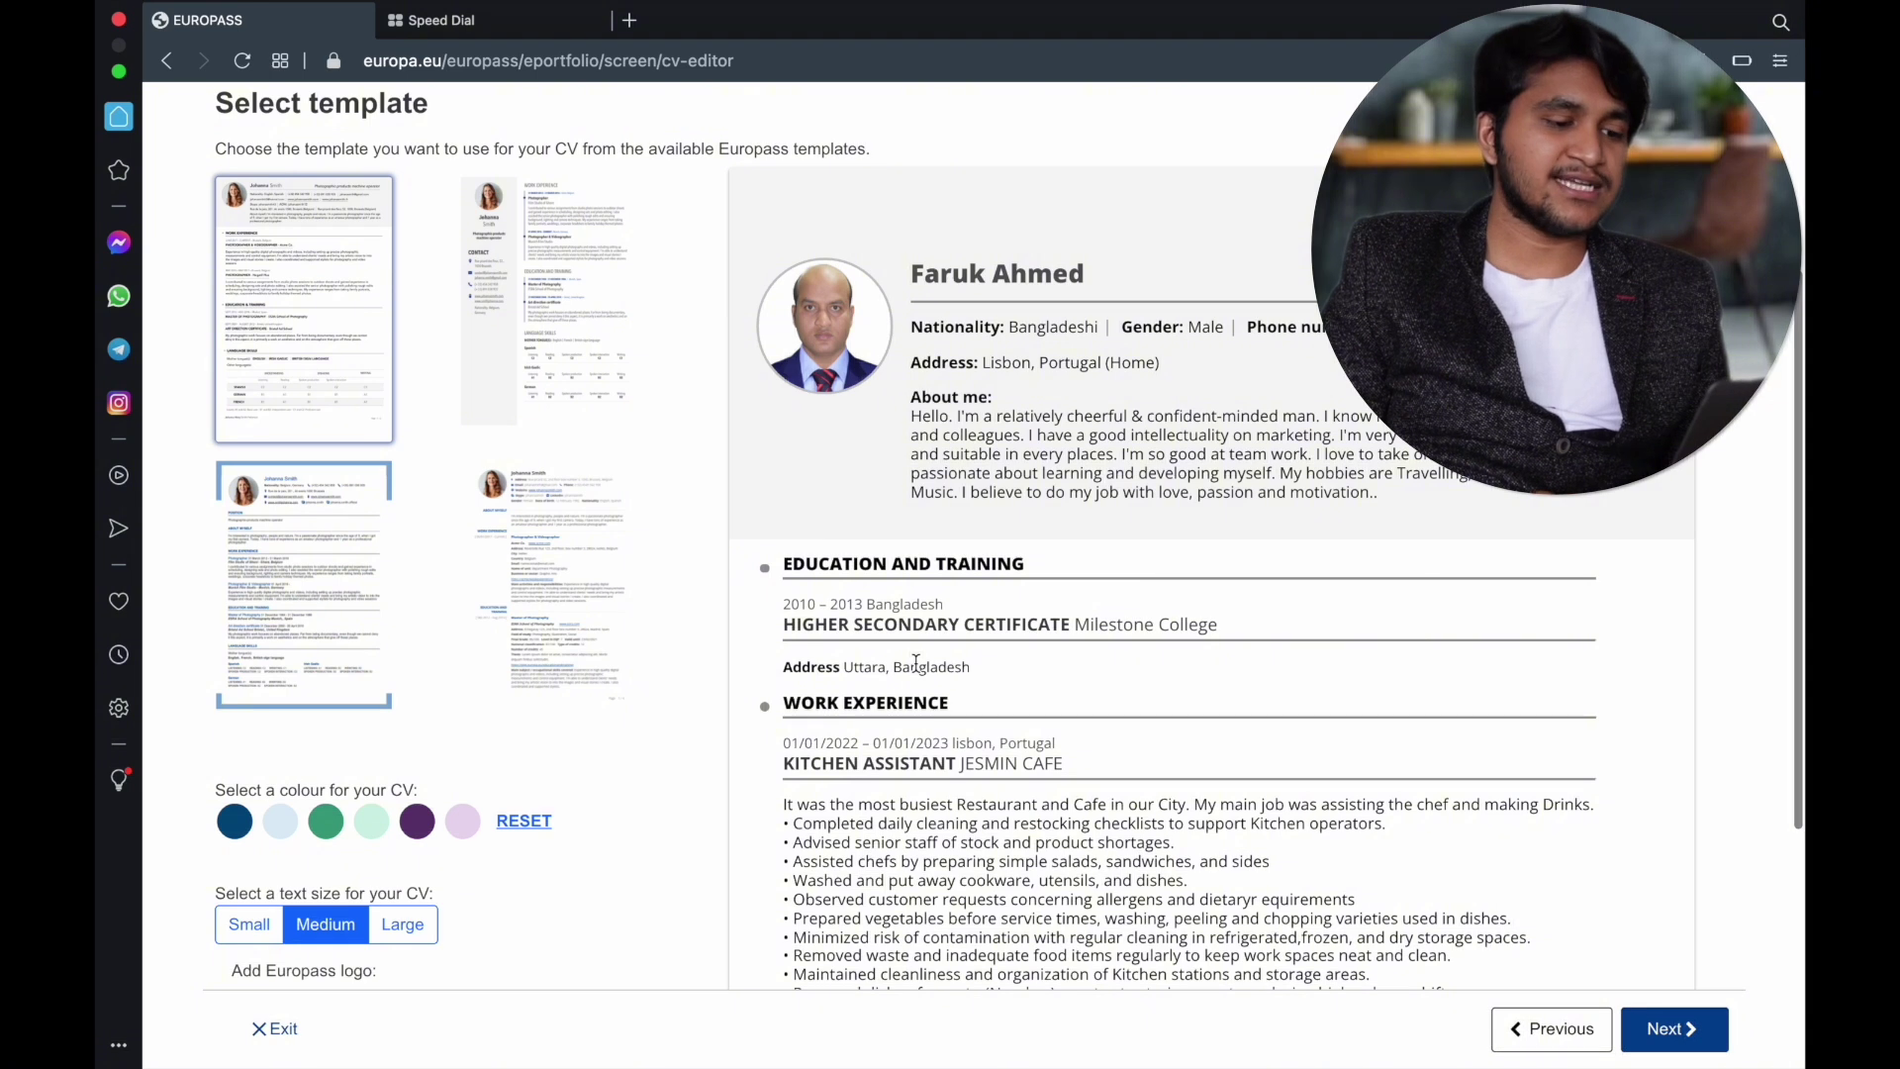
{"action": "scroll", "coordinate": [916, 662], "scroll_direction": "down", "scroll_amount": 1}
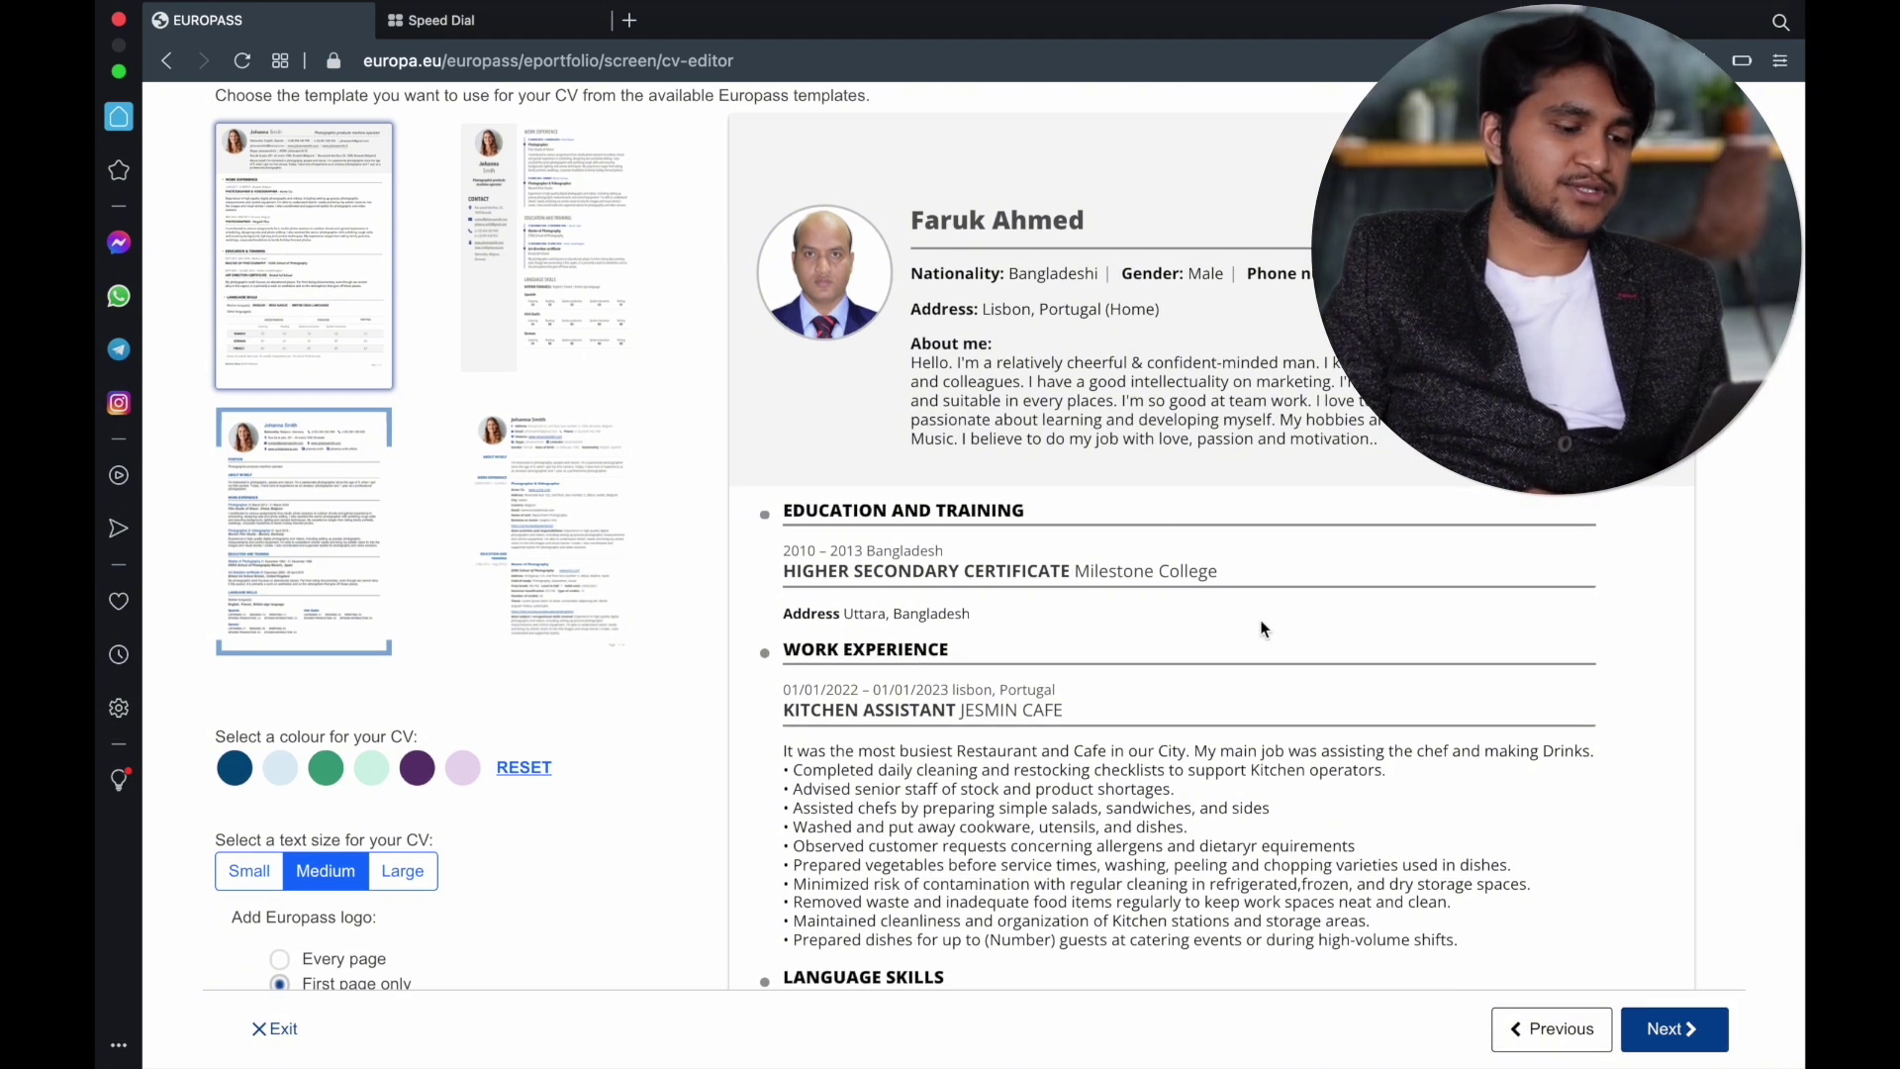
{"action": "scroll", "coordinate": [1209, 554], "scroll_direction": "down", "scroll_amount": 3}
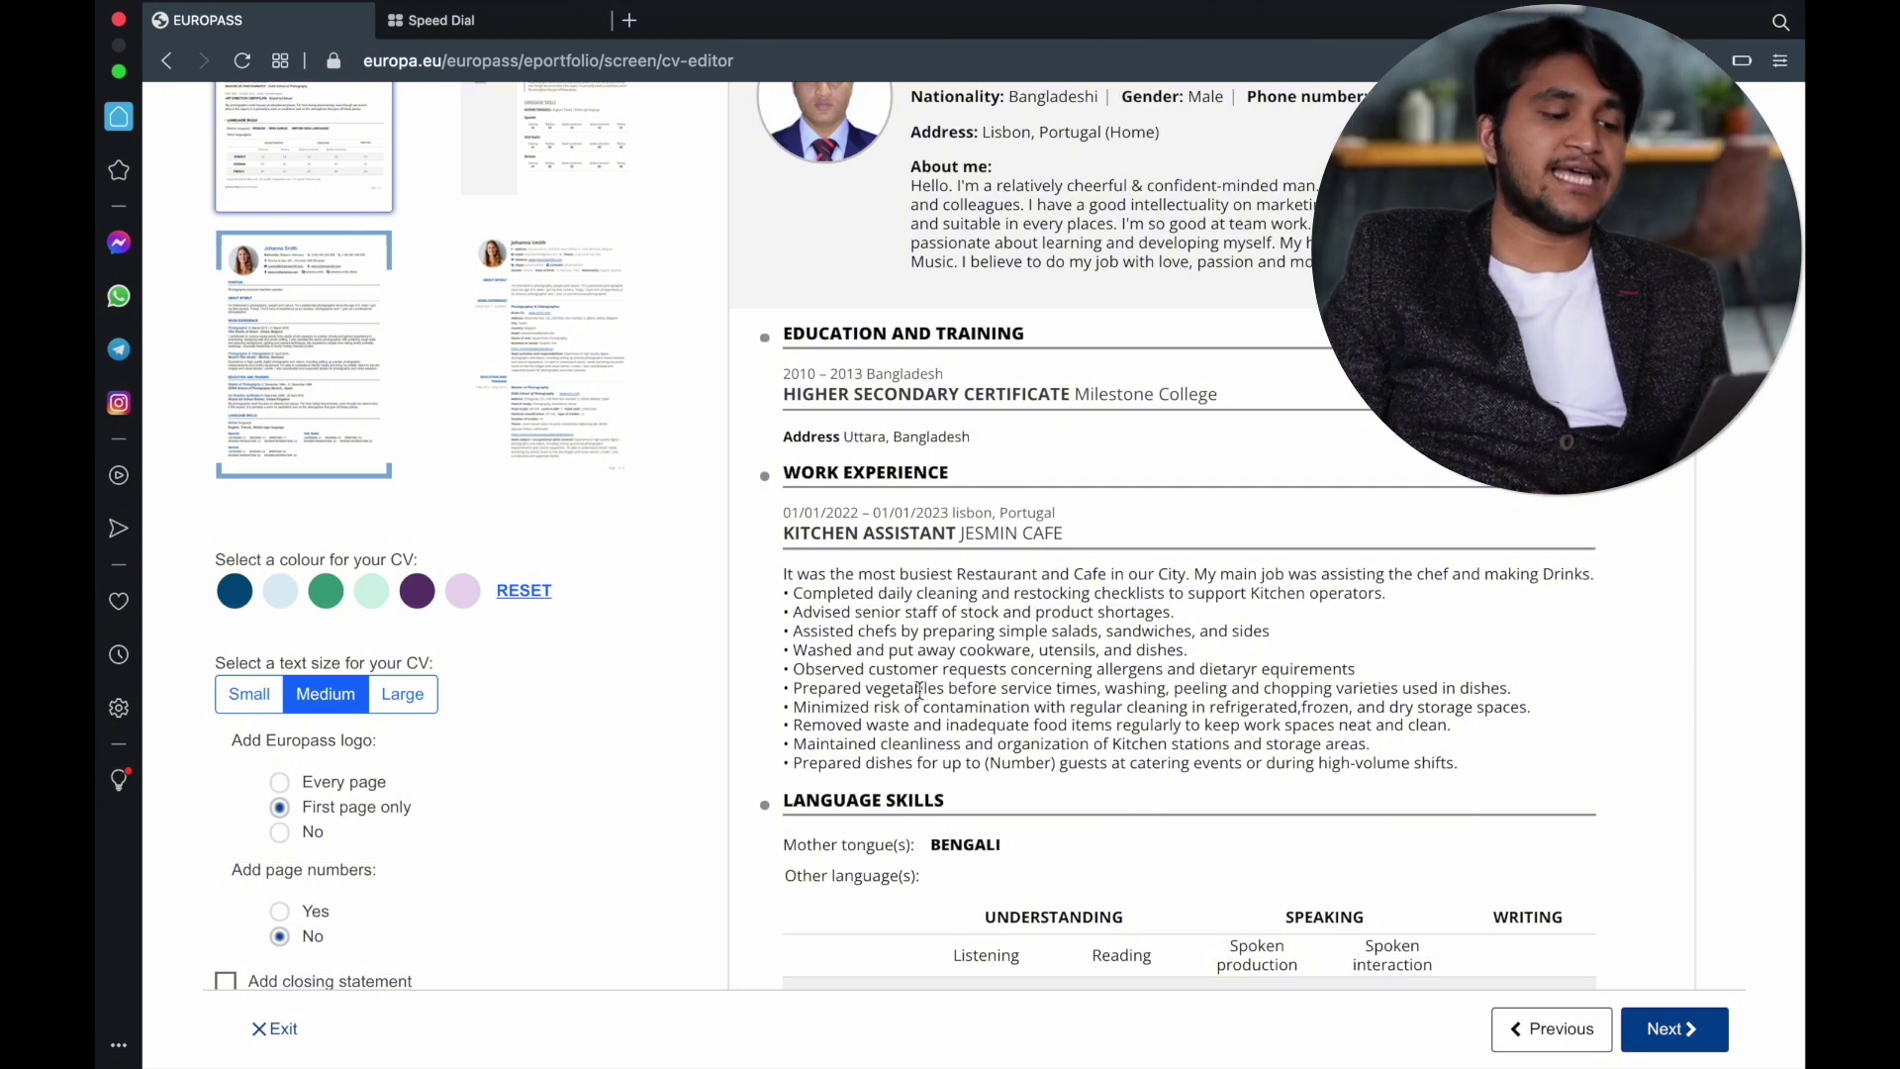
{"action": "scroll", "coordinate": [1050, 594], "scroll_direction": "down", "scroll_amount": 2}
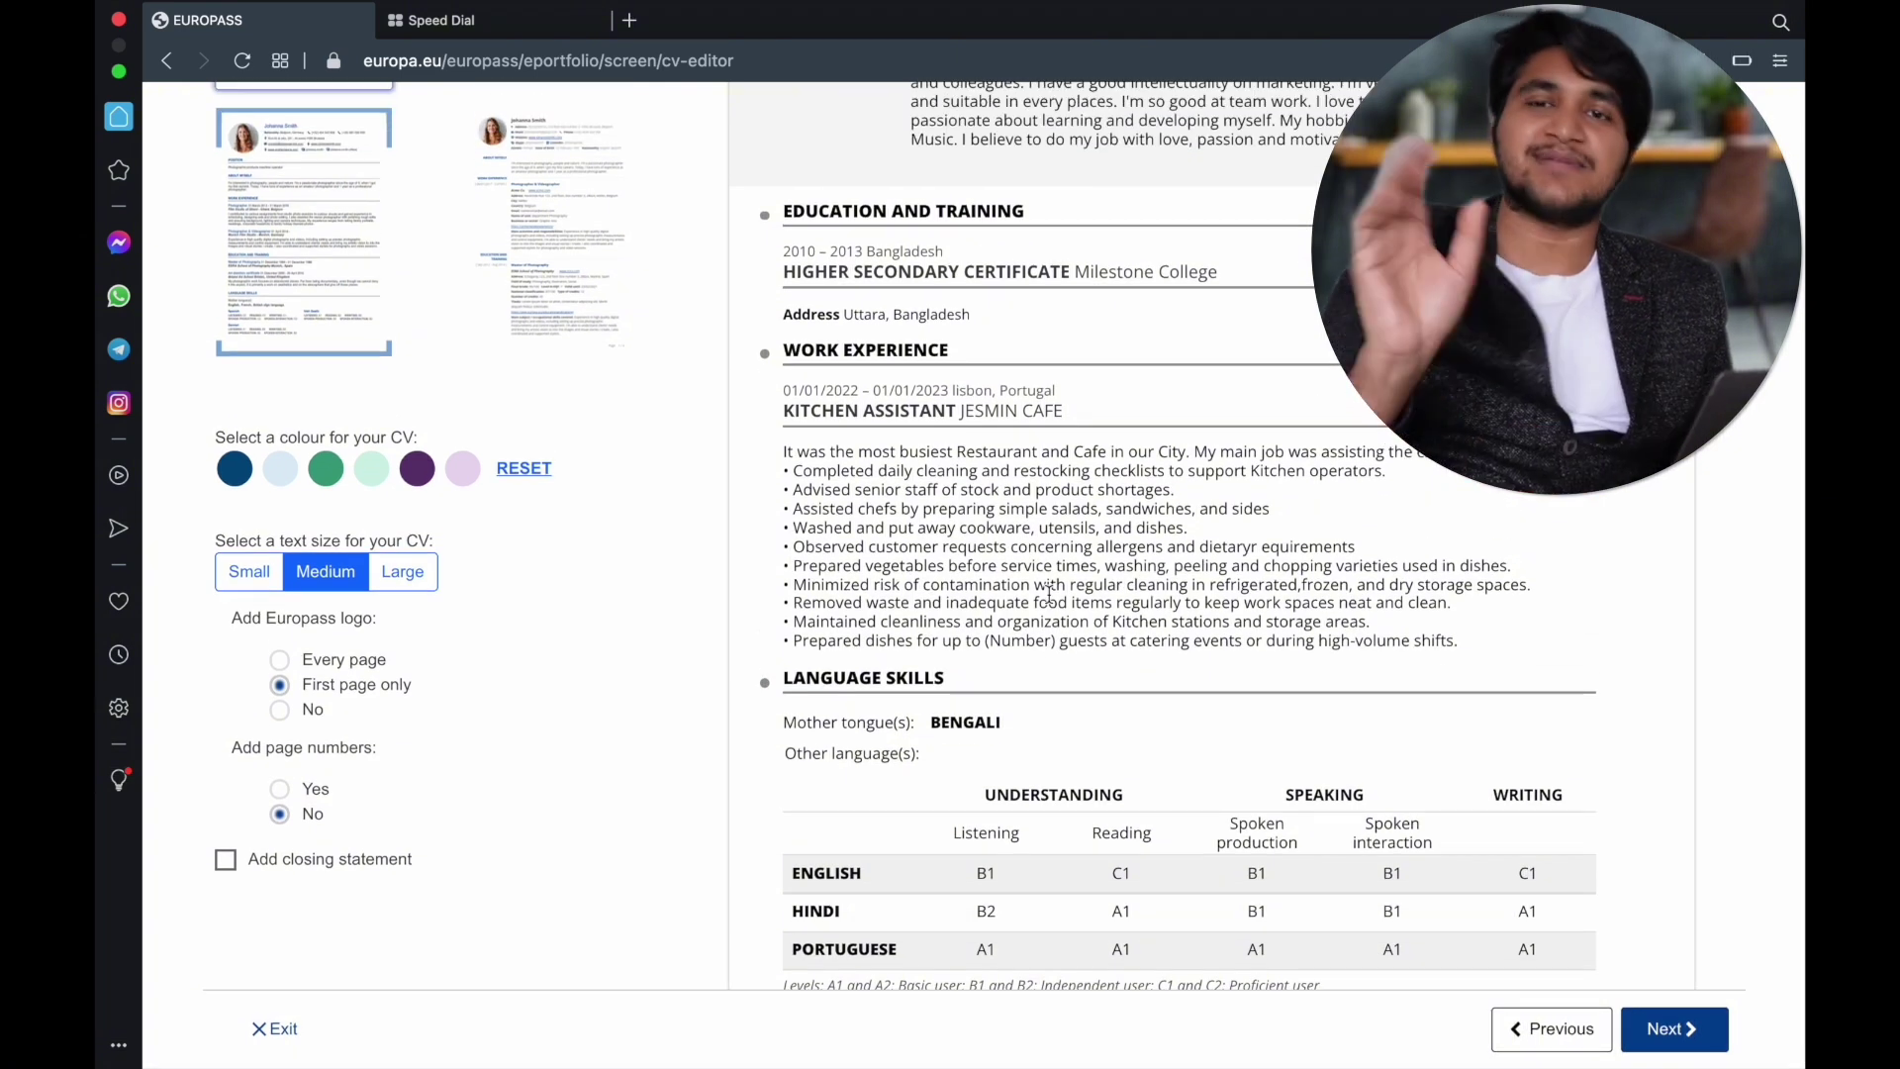
{"action": "scroll", "coordinate": [1049, 591], "scroll_direction": "down", "scroll_amount": 1}
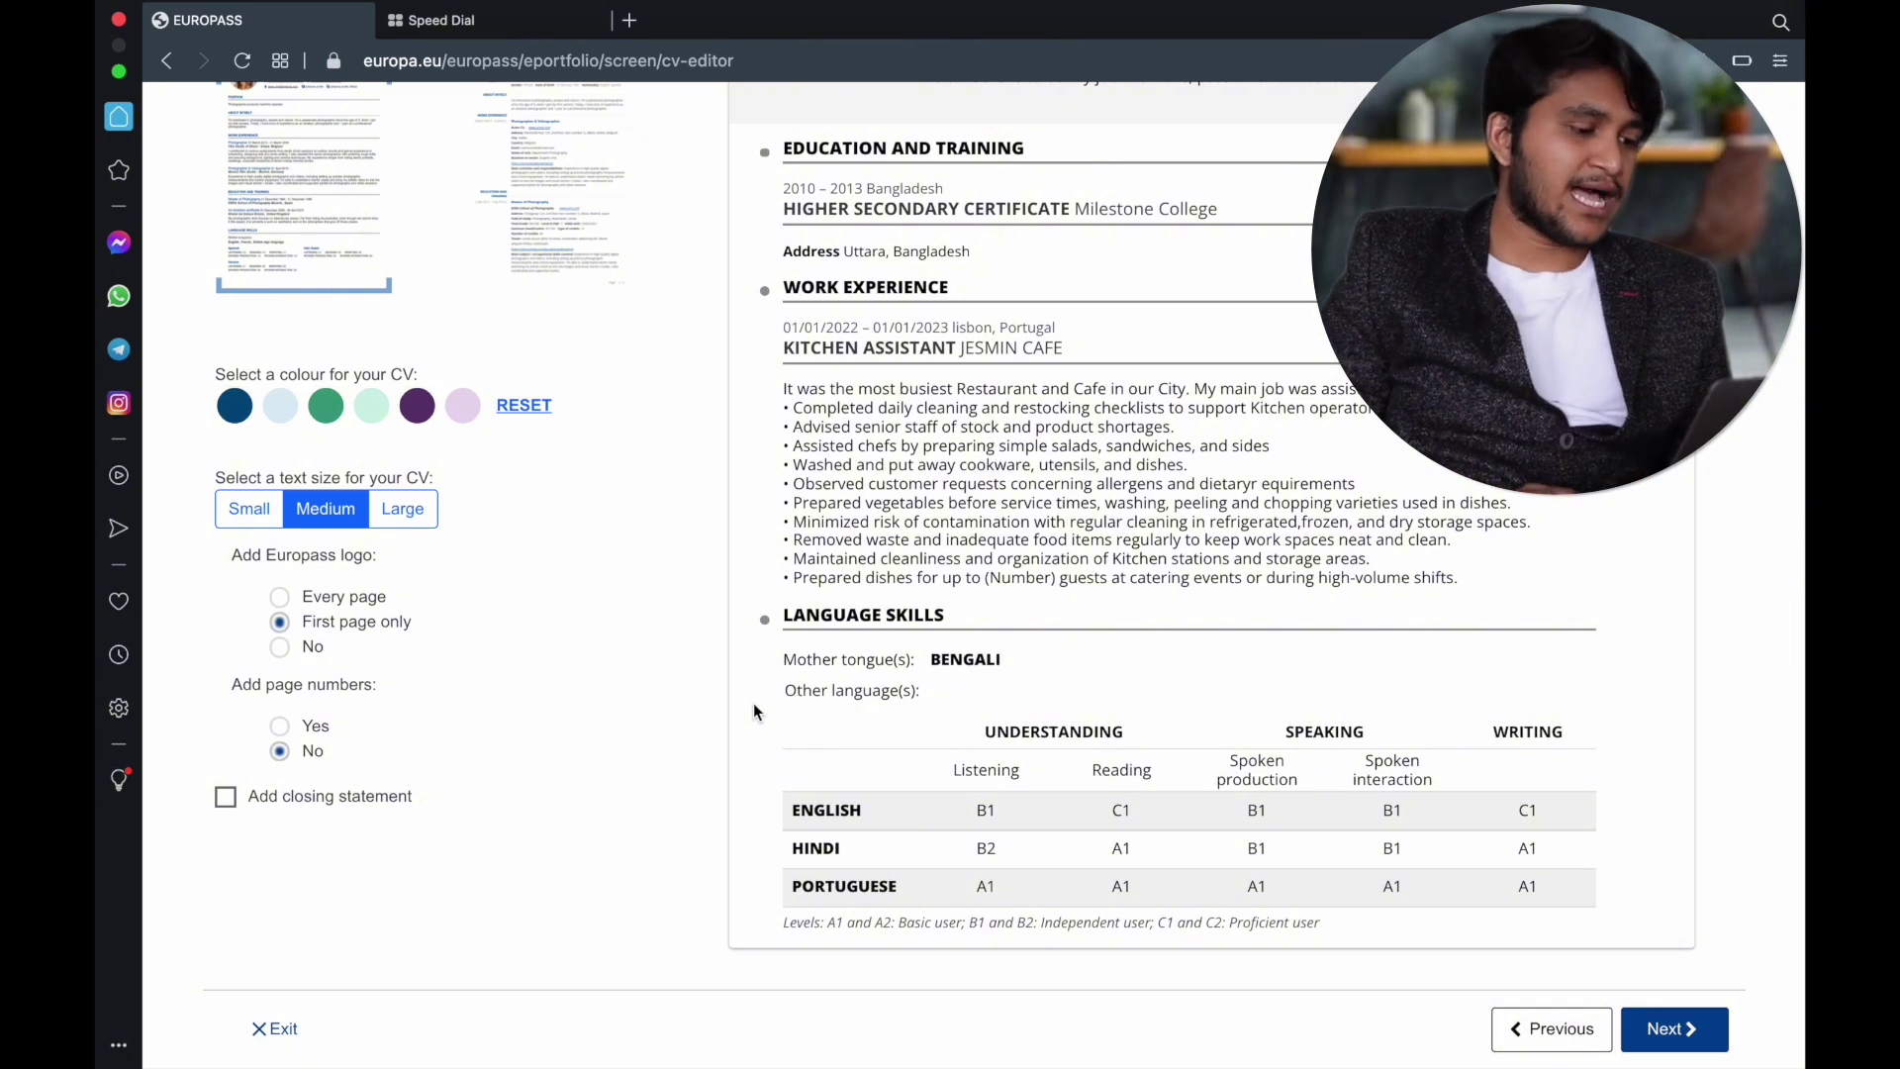
{"action": "scroll", "coordinate": [483, 255], "scroll_direction": "up", "scroll_amount": 10}
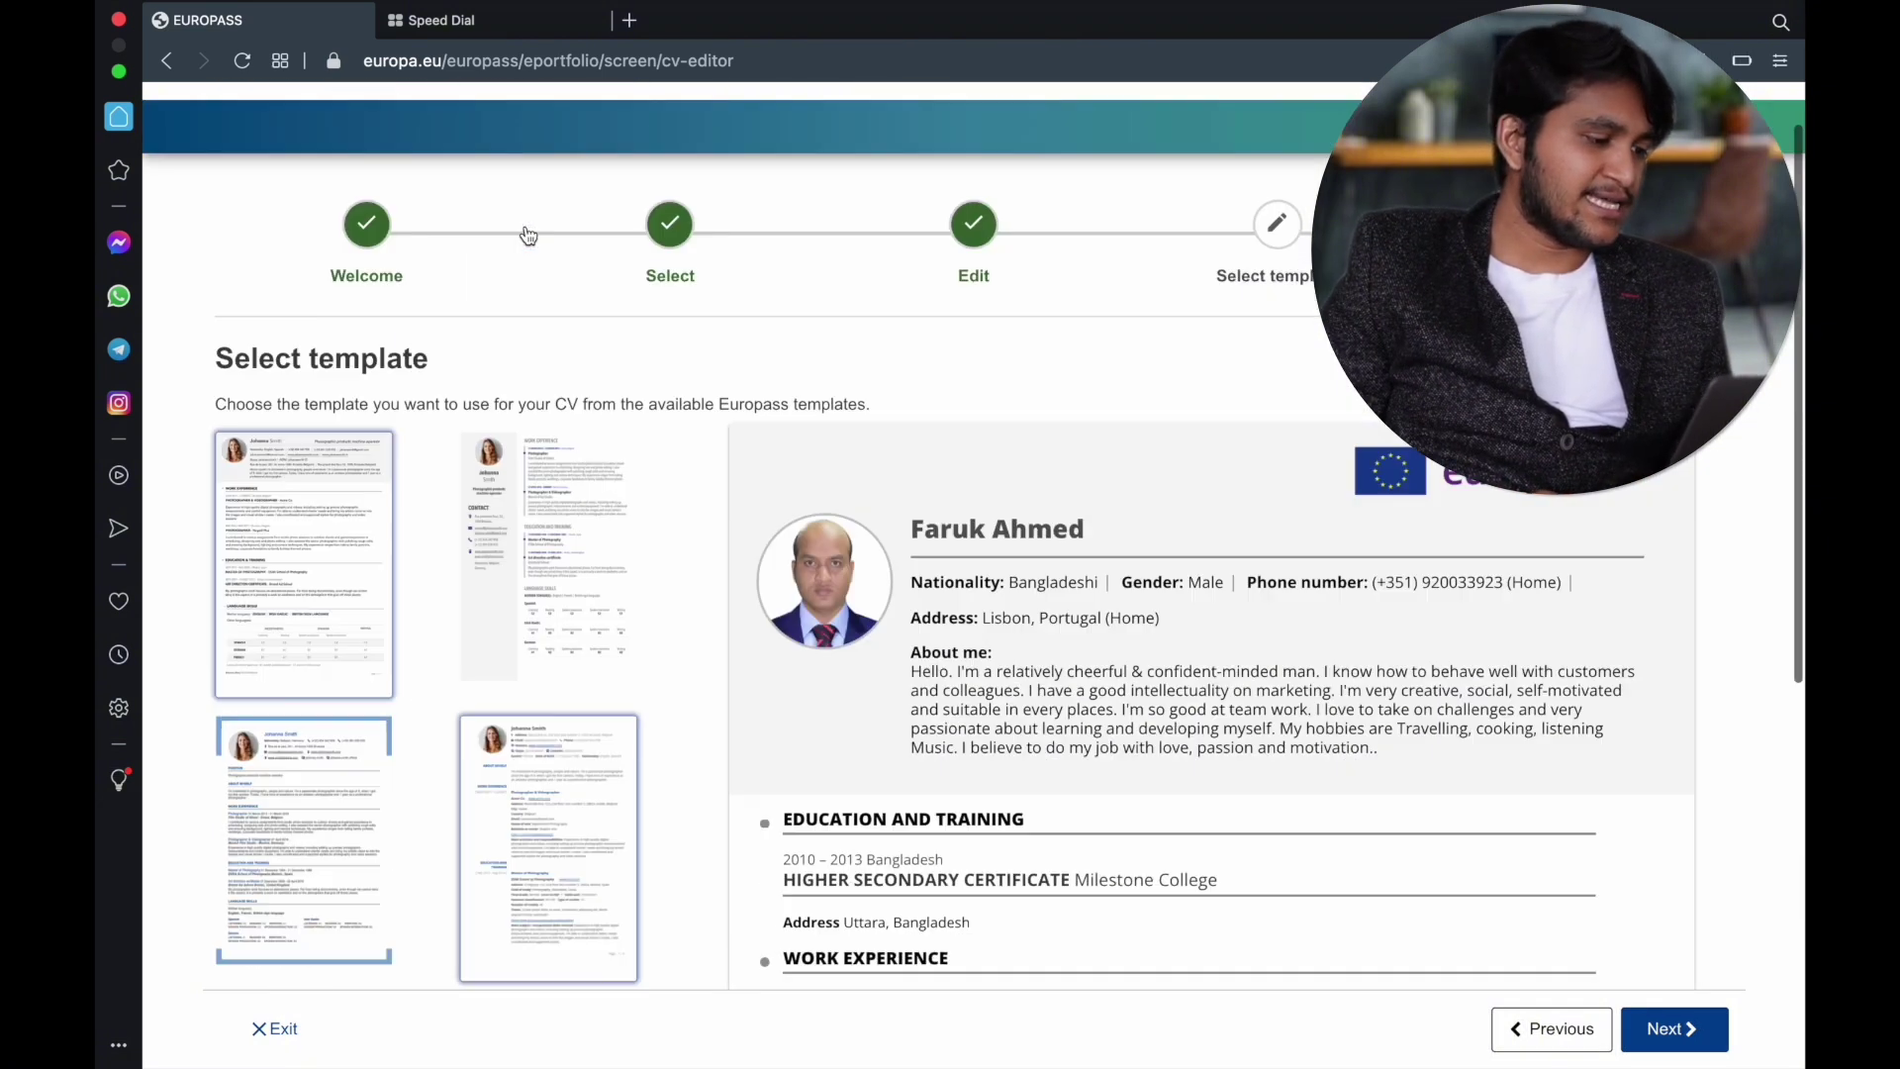
{"action": "scroll", "coordinate": [803, 562], "scroll_direction": "down", "scroll_amount": 2}
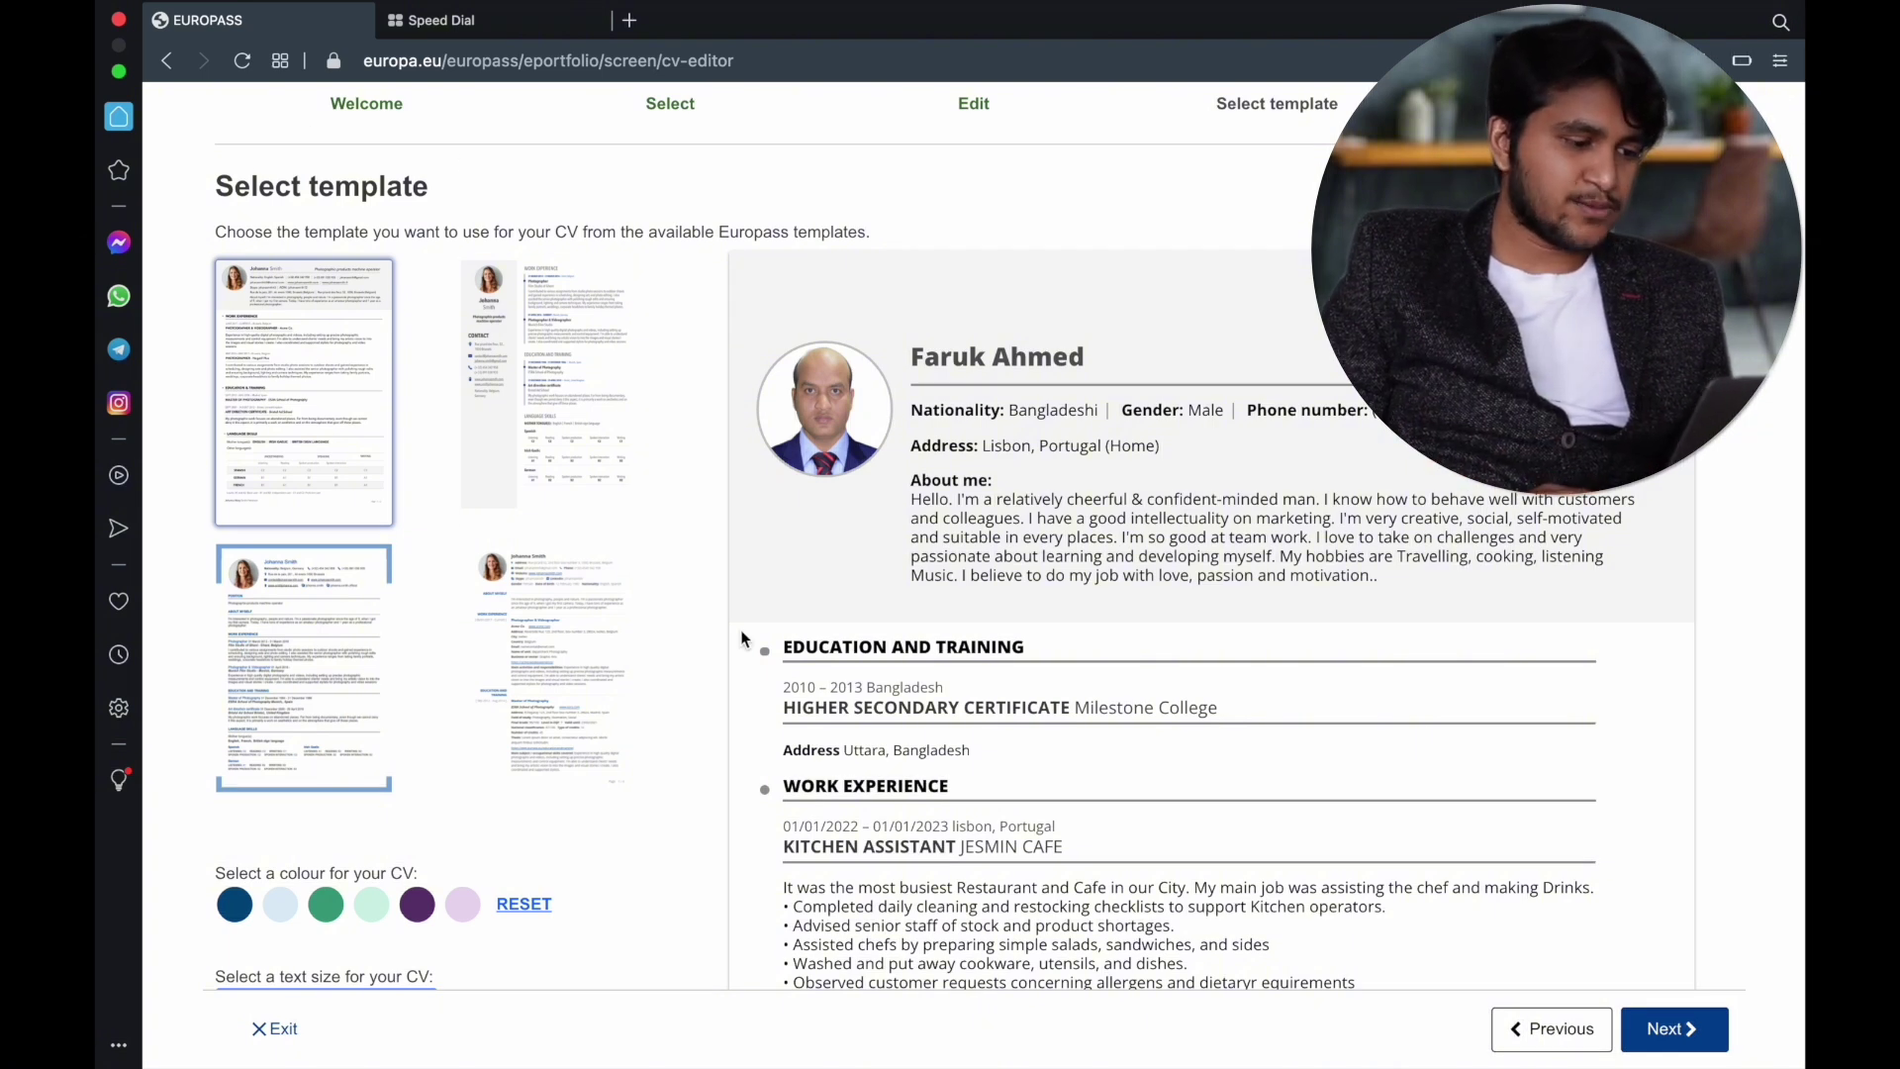
Try the two-column template with the grey sidebar on the CV and return to the first template.
{"action": "left_click", "coordinate": [506, 272]}
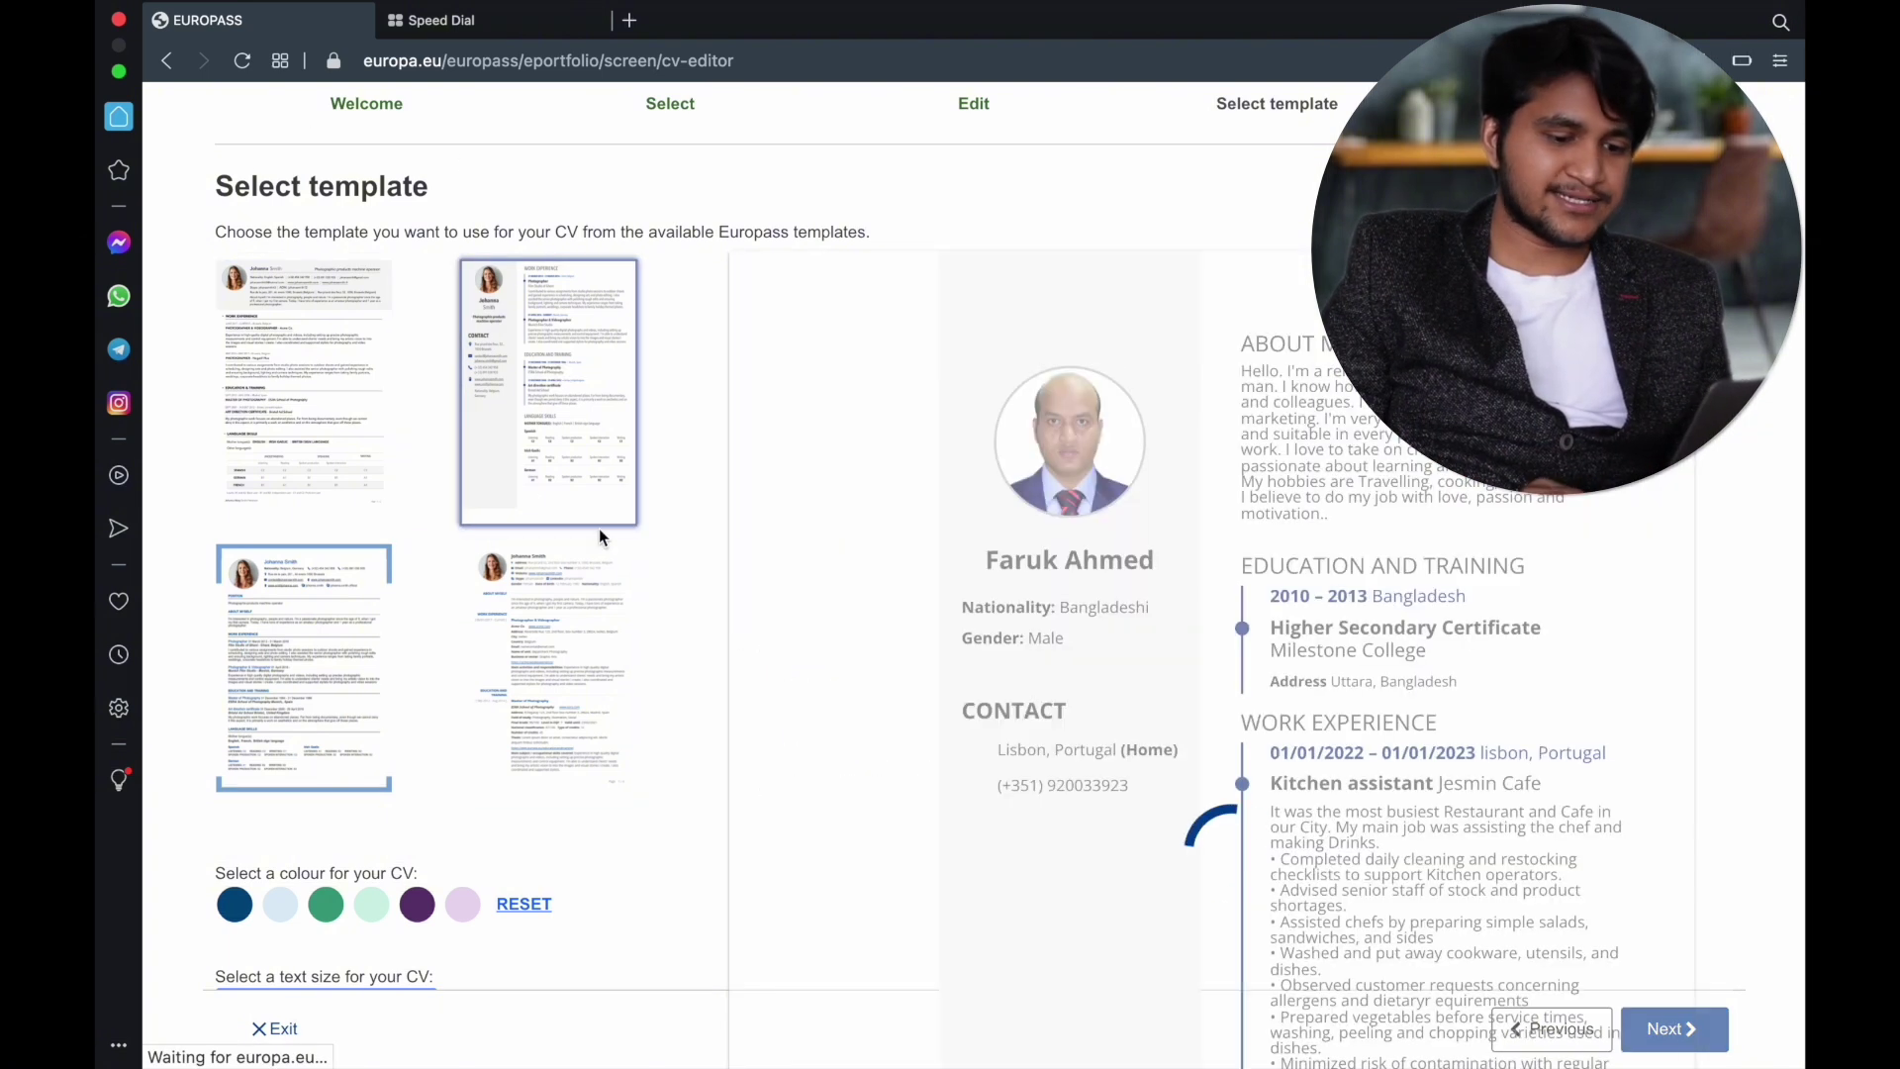
{"action": "scroll", "coordinate": [1066, 606], "scroll_direction": "down", "scroll_amount": 3}
{"action": "scroll", "coordinate": [1067, 609], "scroll_direction": "down", "scroll_amount": 5}
{"action": "scroll", "coordinate": [1062, 613], "scroll_direction": "up", "scroll_amount": 10}
{"action": "left_click", "coordinate": [331, 653]}
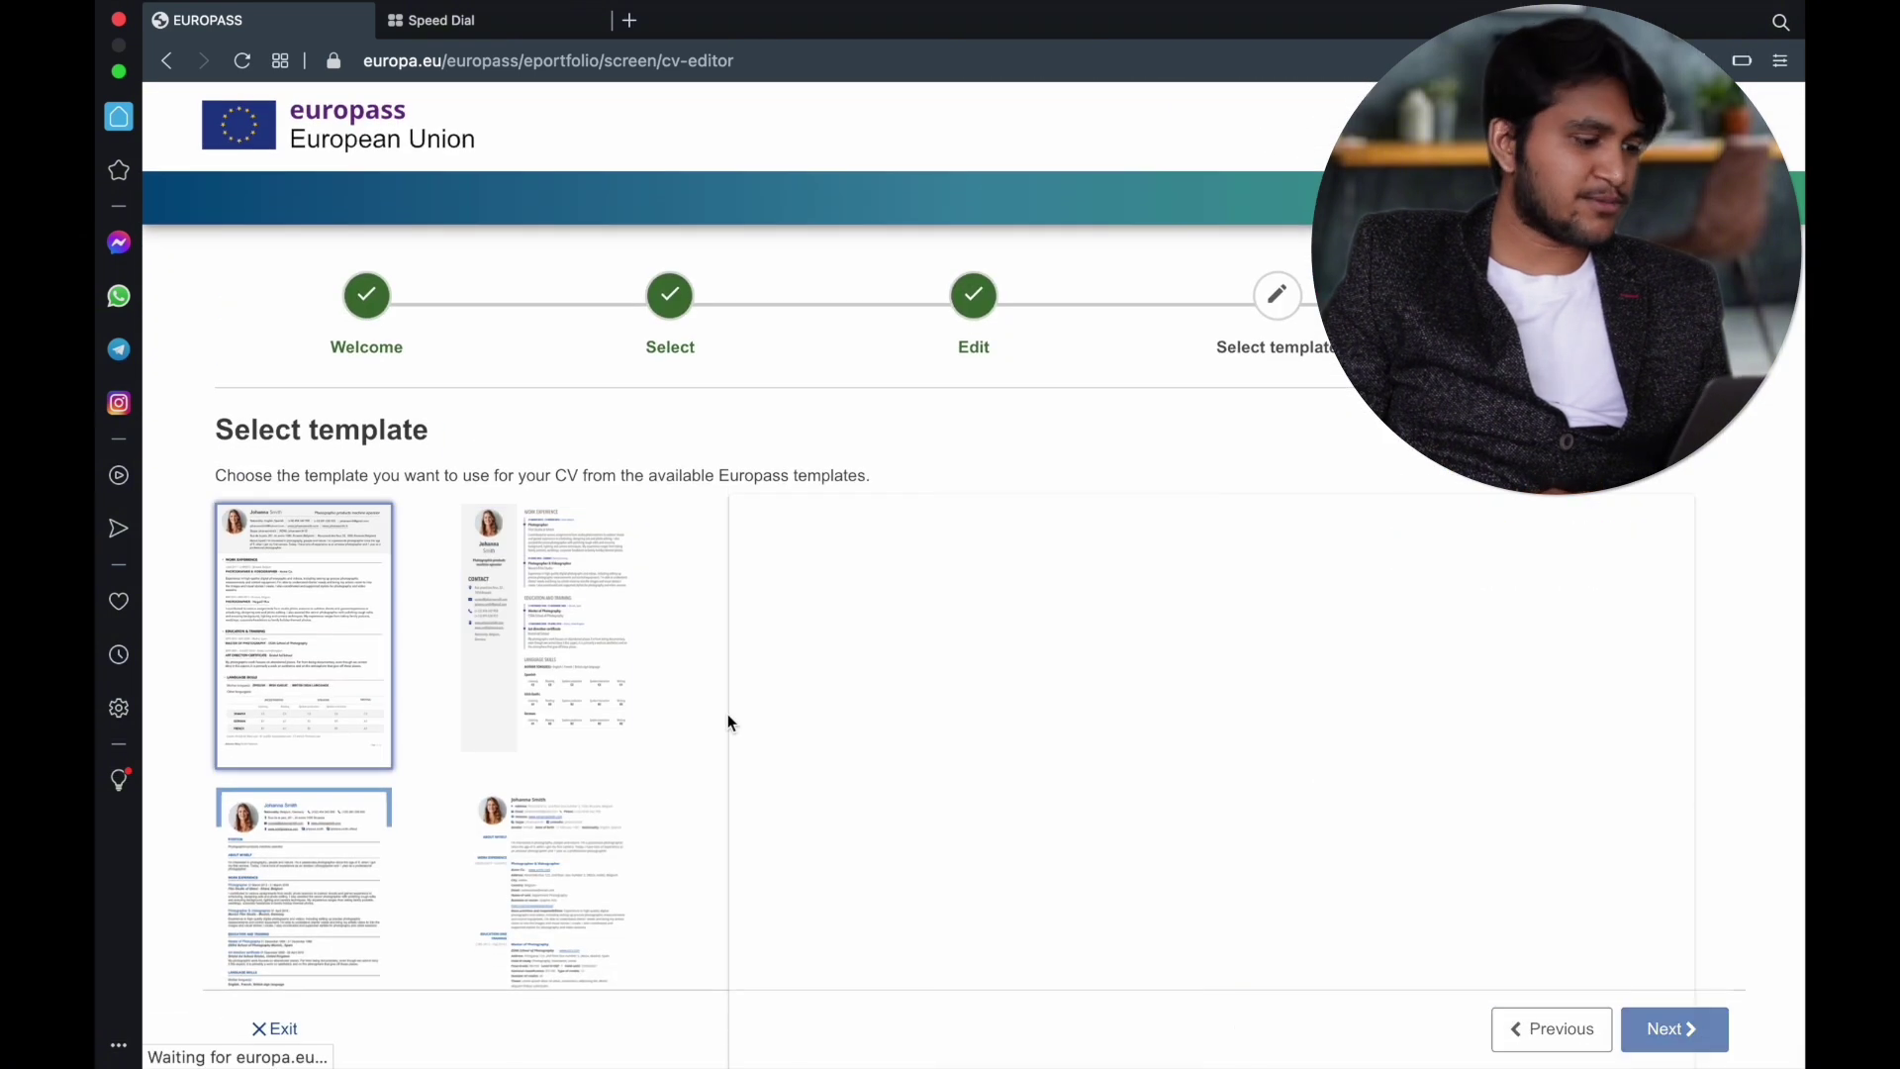
Try the blue-framed template on the CV and switch back to the first template.
{"action": "scroll", "coordinate": [728, 719], "scroll_direction": "down", "scroll_amount": 2}
{"action": "scroll", "coordinate": [727, 715], "scroll_direction": "down", "scroll_amount": 3}
{"action": "left_click", "coordinate": [306, 412]}
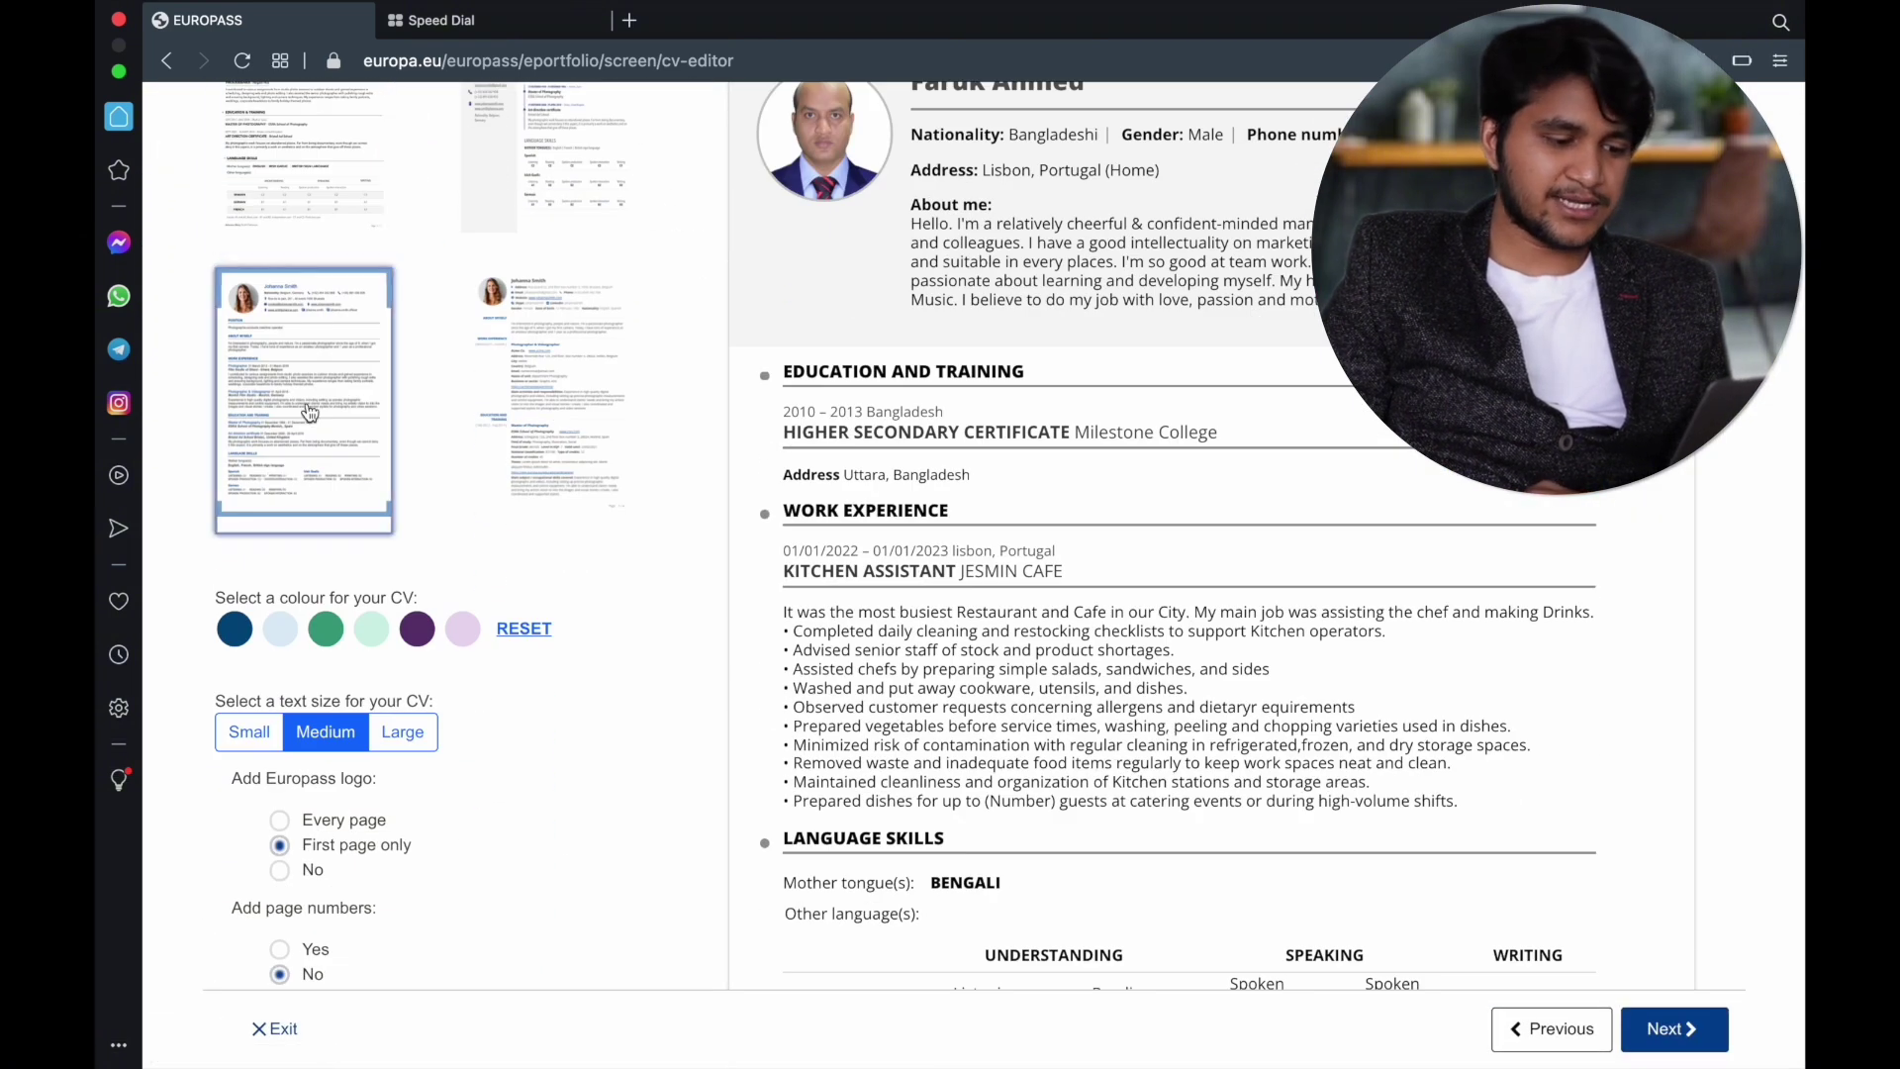
{"action": "scroll", "coordinate": [768, 591], "scroll_direction": "up", "scroll_amount": 1}
{"action": "scroll", "coordinate": [768, 590], "scroll_direction": "up", "scroll_amount": 2}
{"action": "scroll", "coordinate": [768, 591], "scroll_direction": "down", "scroll_amount": 5}
{"action": "scroll", "coordinate": [392, 251], "scroll_direction": "up", "scroll_amount": 3}
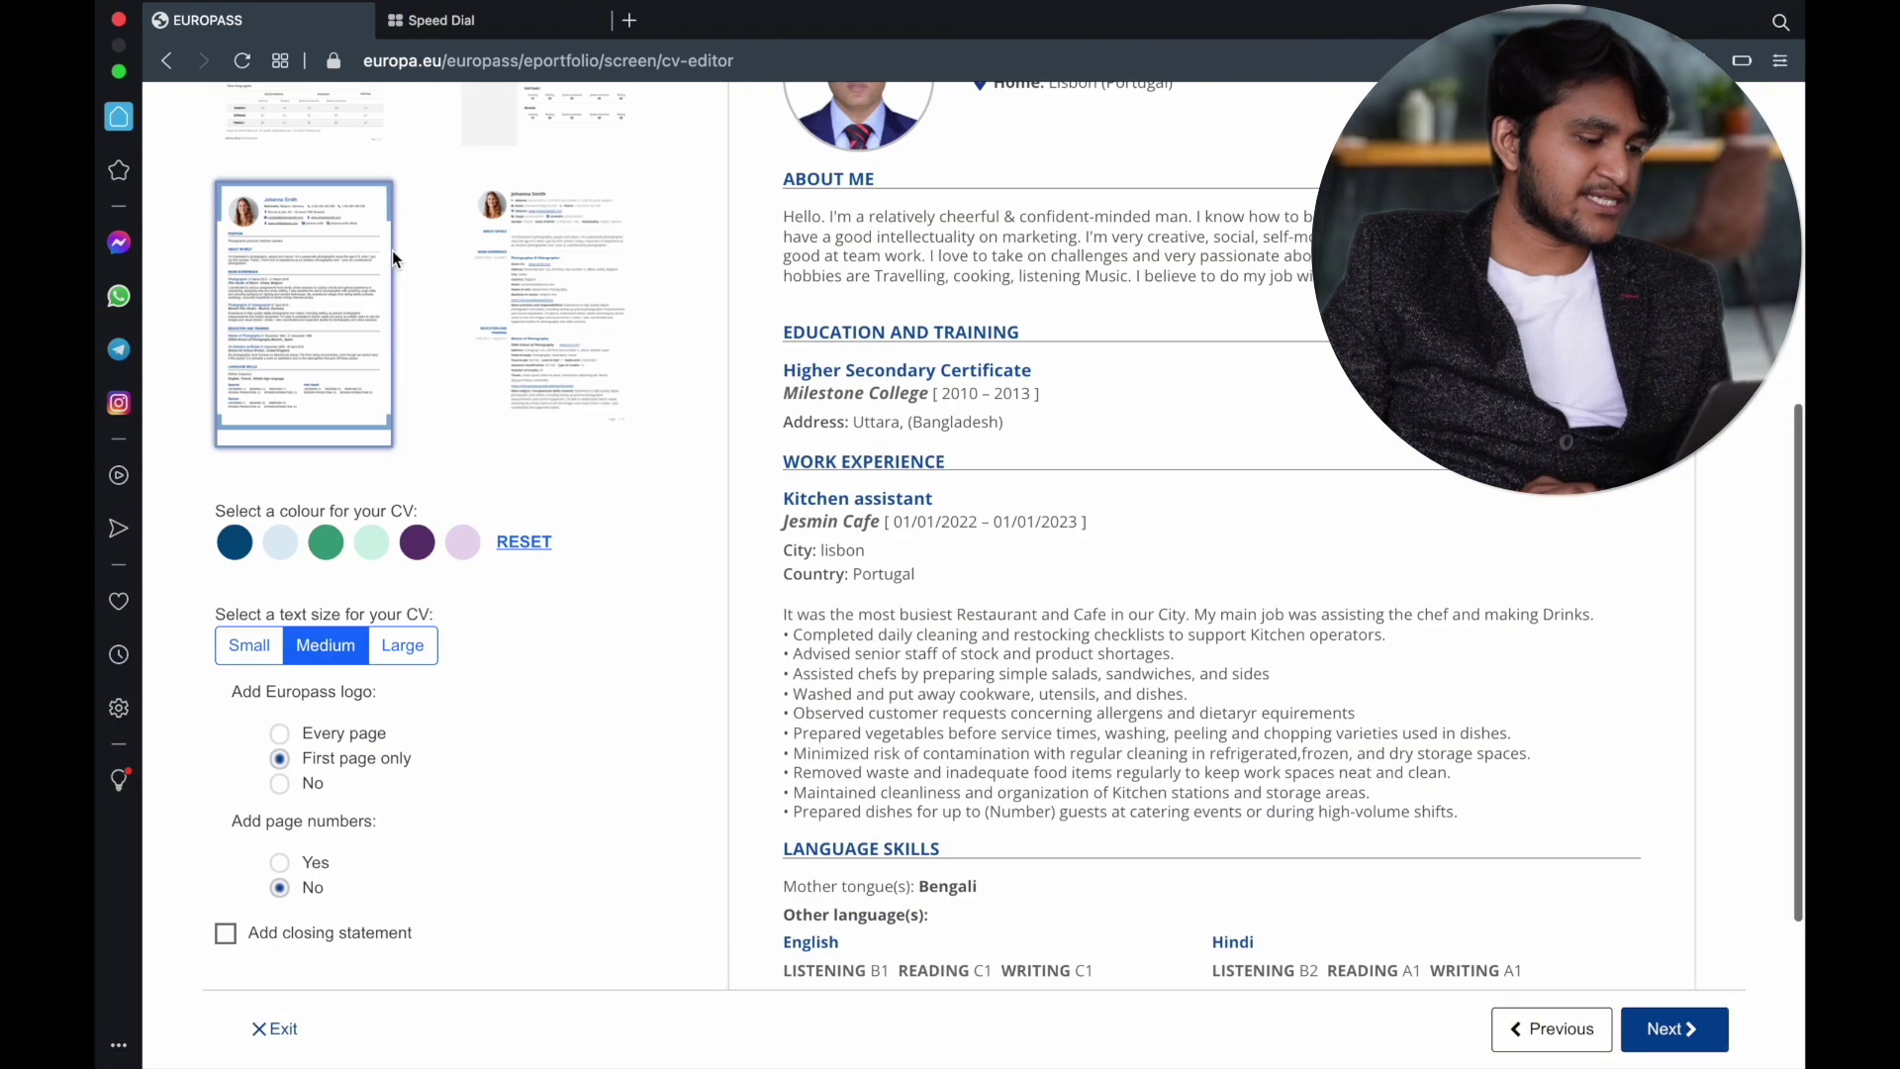
{"action": "scroll", "coordinate": [503, 329], "scroll_direction": "up", "scroll_amount": 6}
{"action": "left_click", "coordinate": [318, 547]}
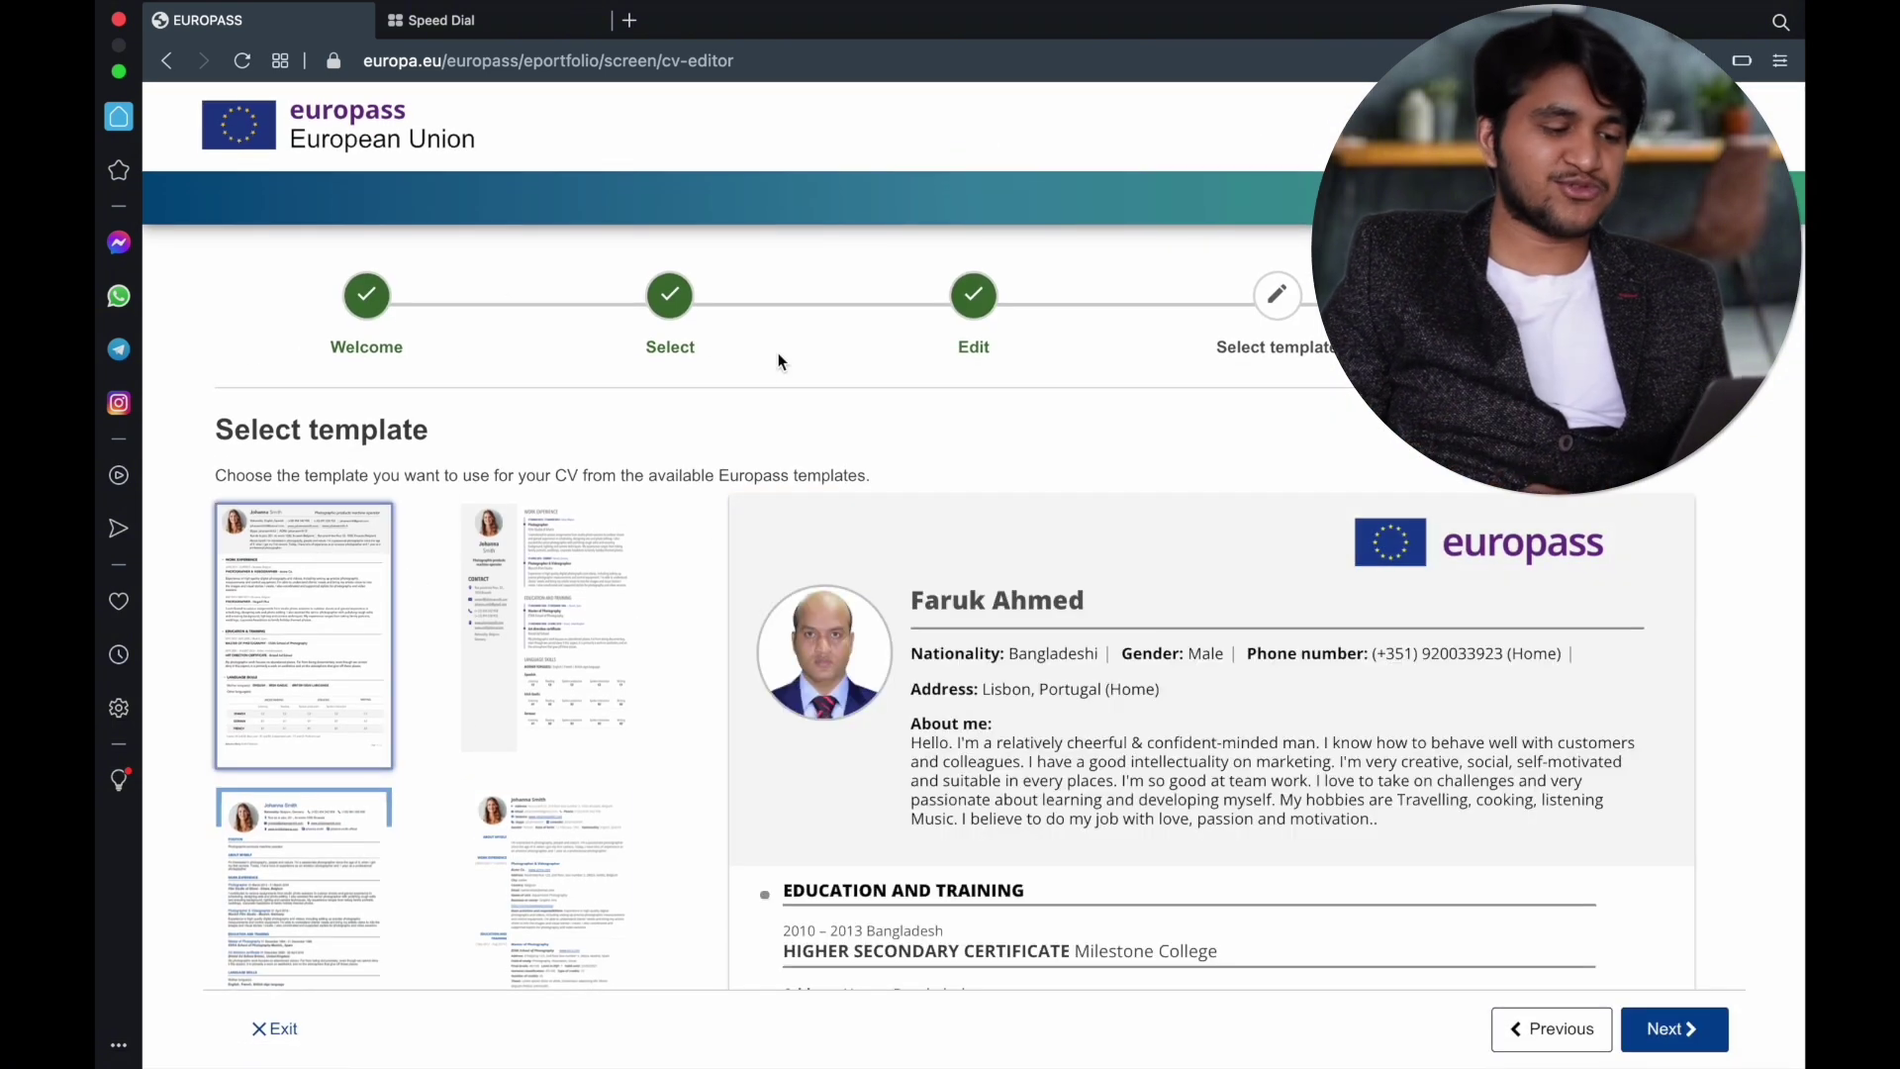
Check the CV in the first template and proceed with it to saving and sharing.
{"action": "scroll", "coordinate": [787, 392], "scroll_direction": "down", "scroll_amount": 5}
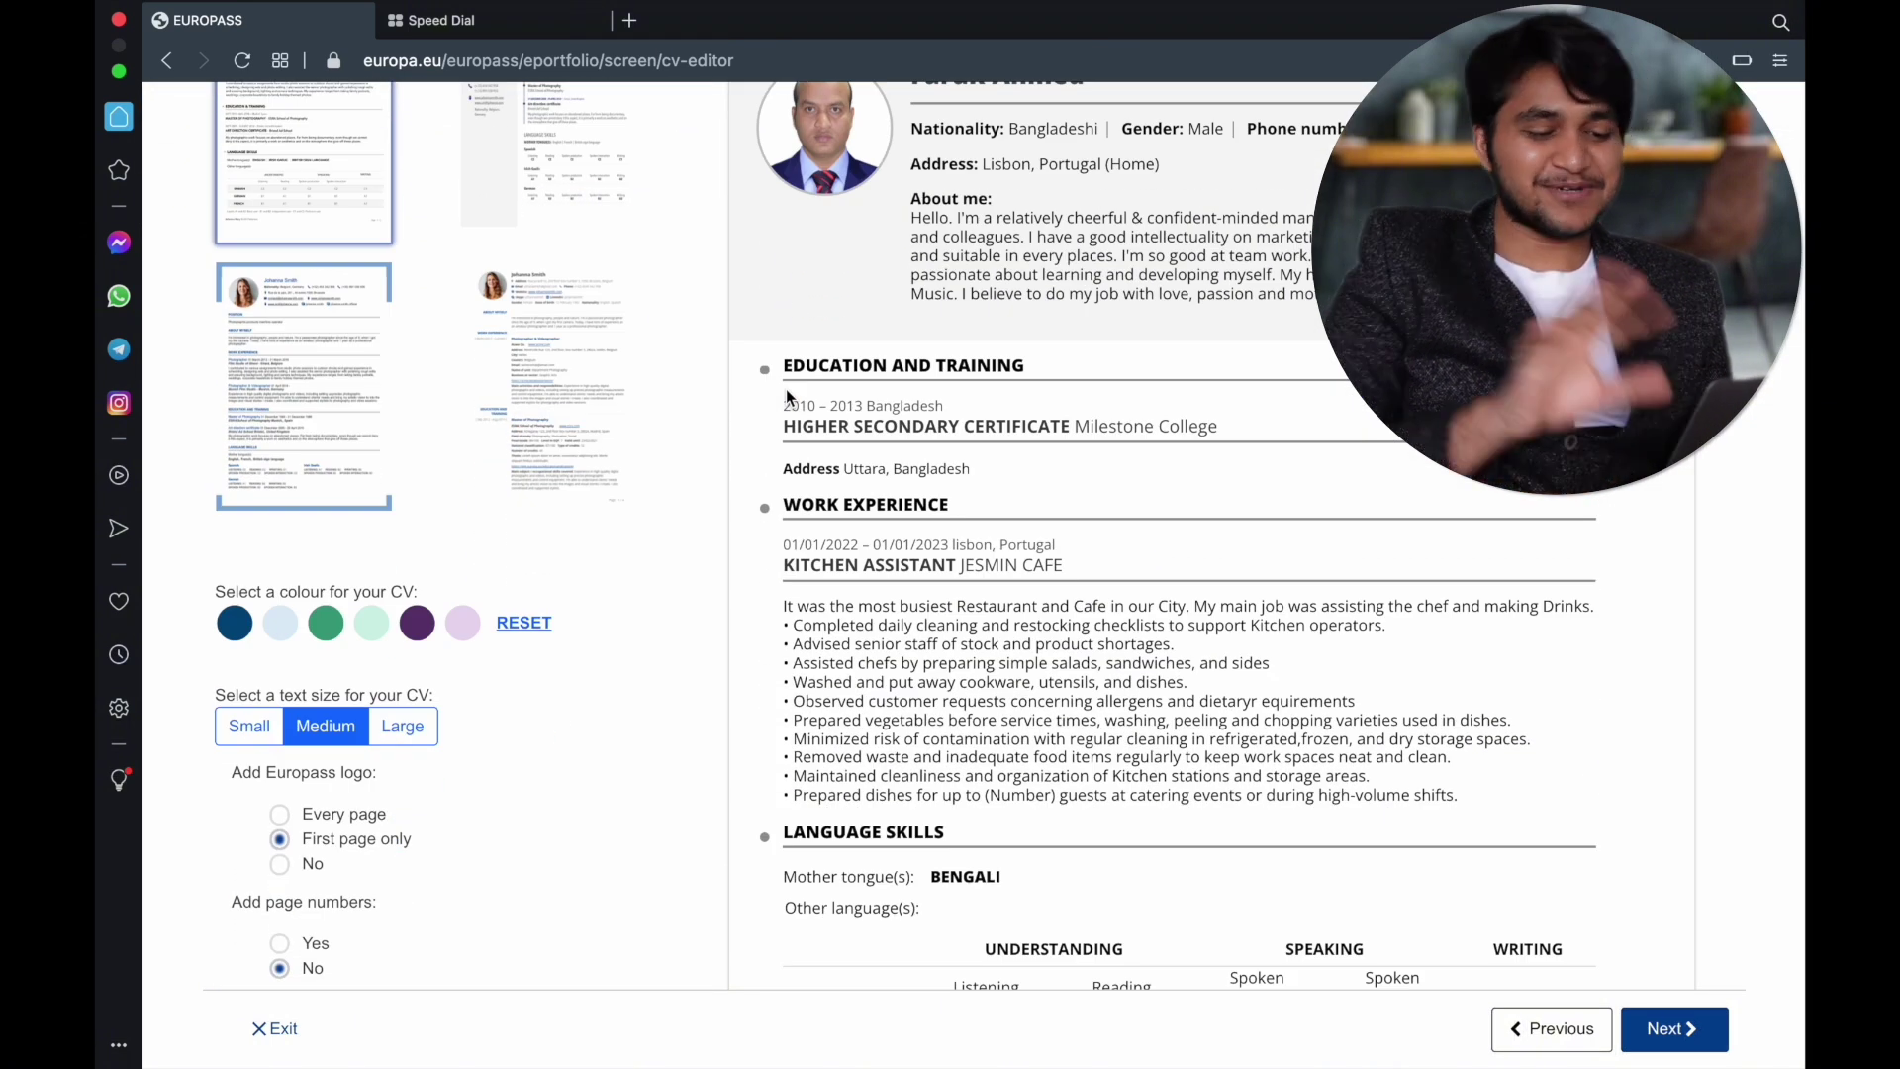
{"action": "scroll", "coordinate": [785, 389], "scroll_direction": "down", "scroll_amount": 2}
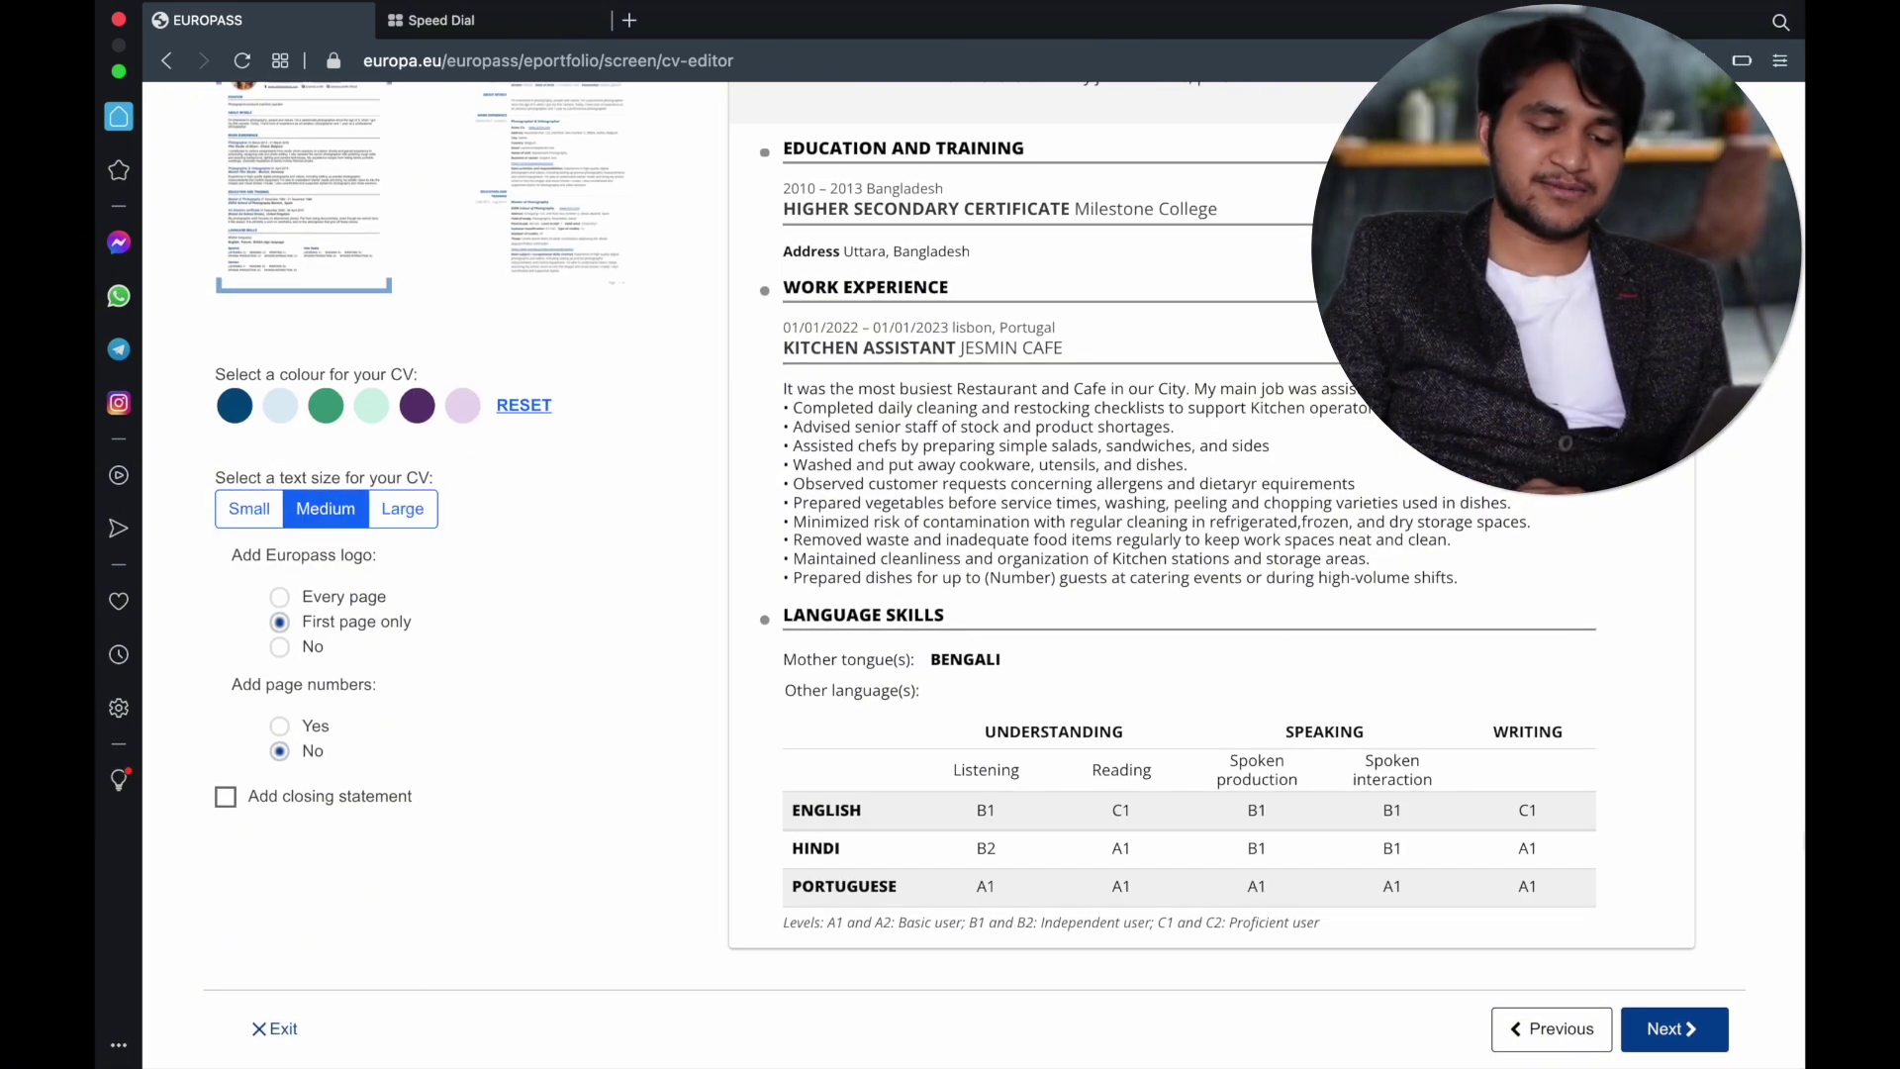
{"action": "left_click", "coordinate": [1674, 1030]}
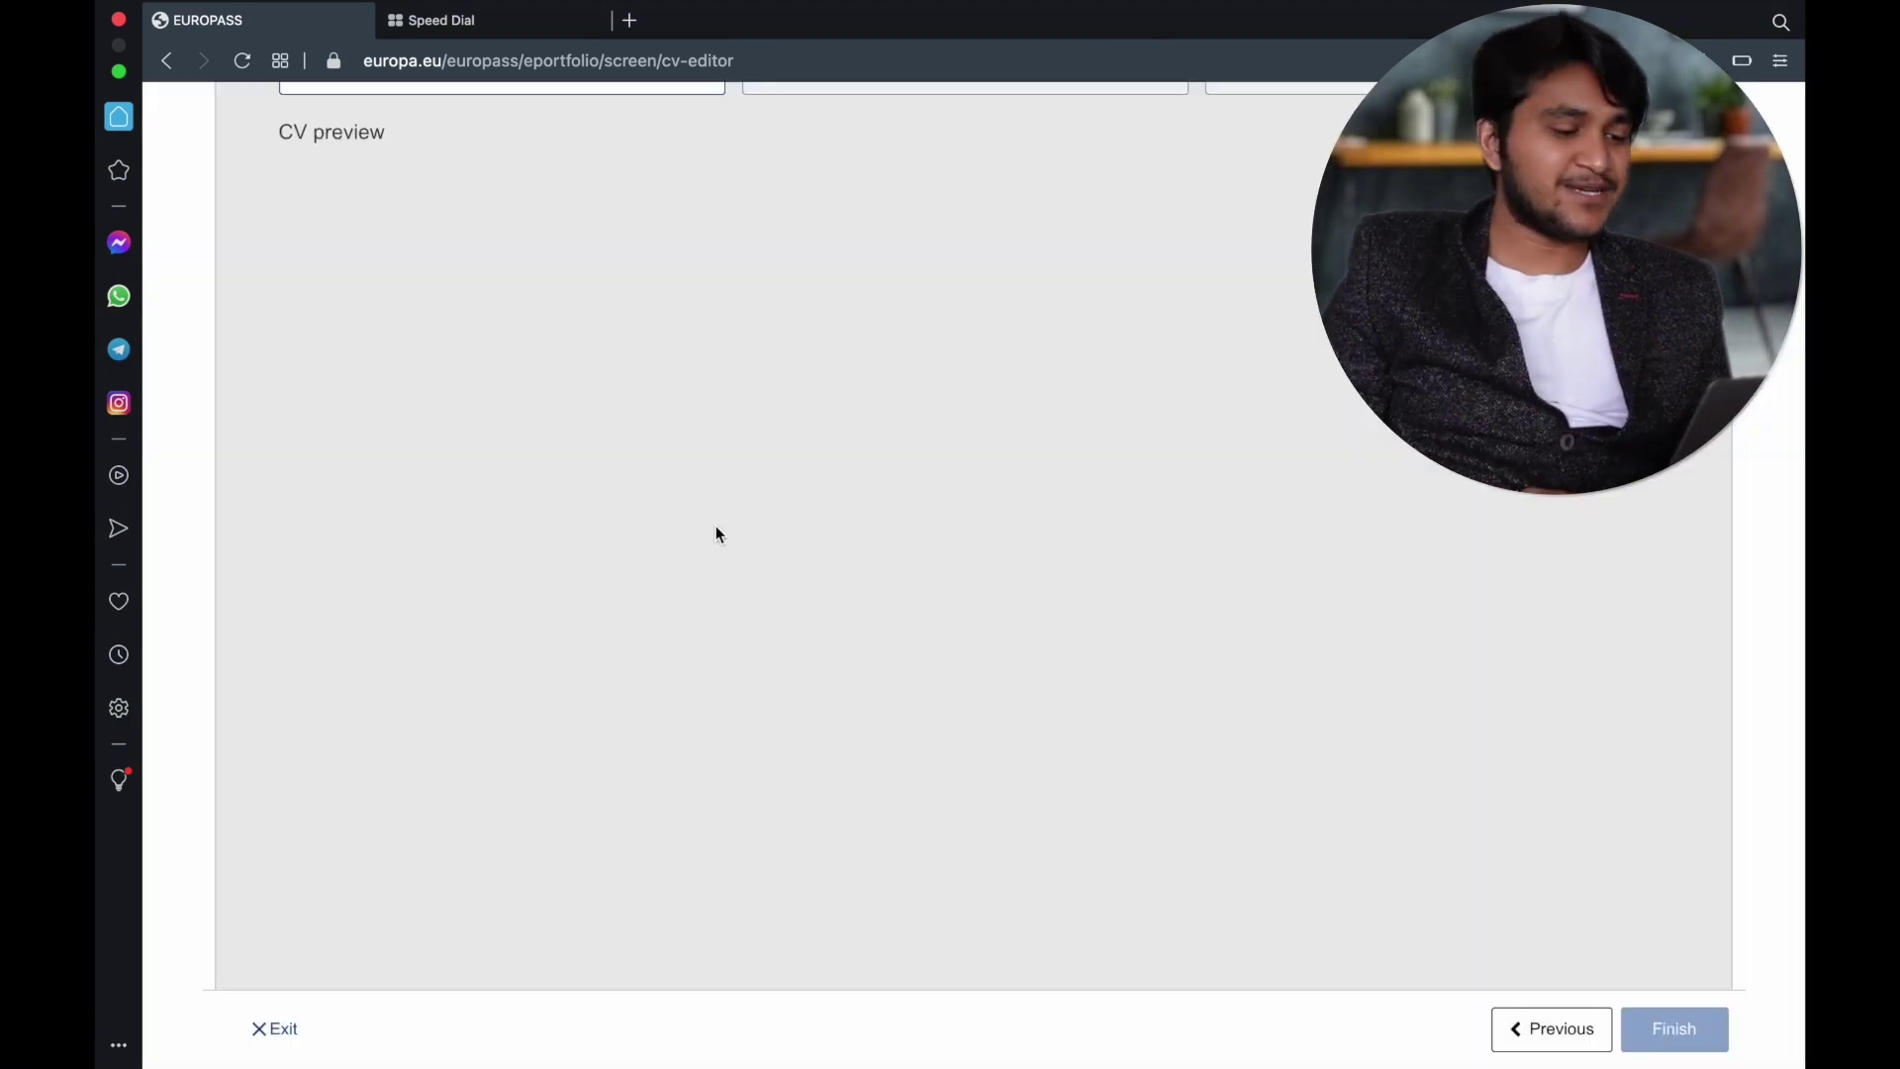
Check the final CV preview and download the CV in PDF format.
{"action": "scroll", "coordinate": [990, 635], "scroll_direction": "down", "scroll_amount": 5}
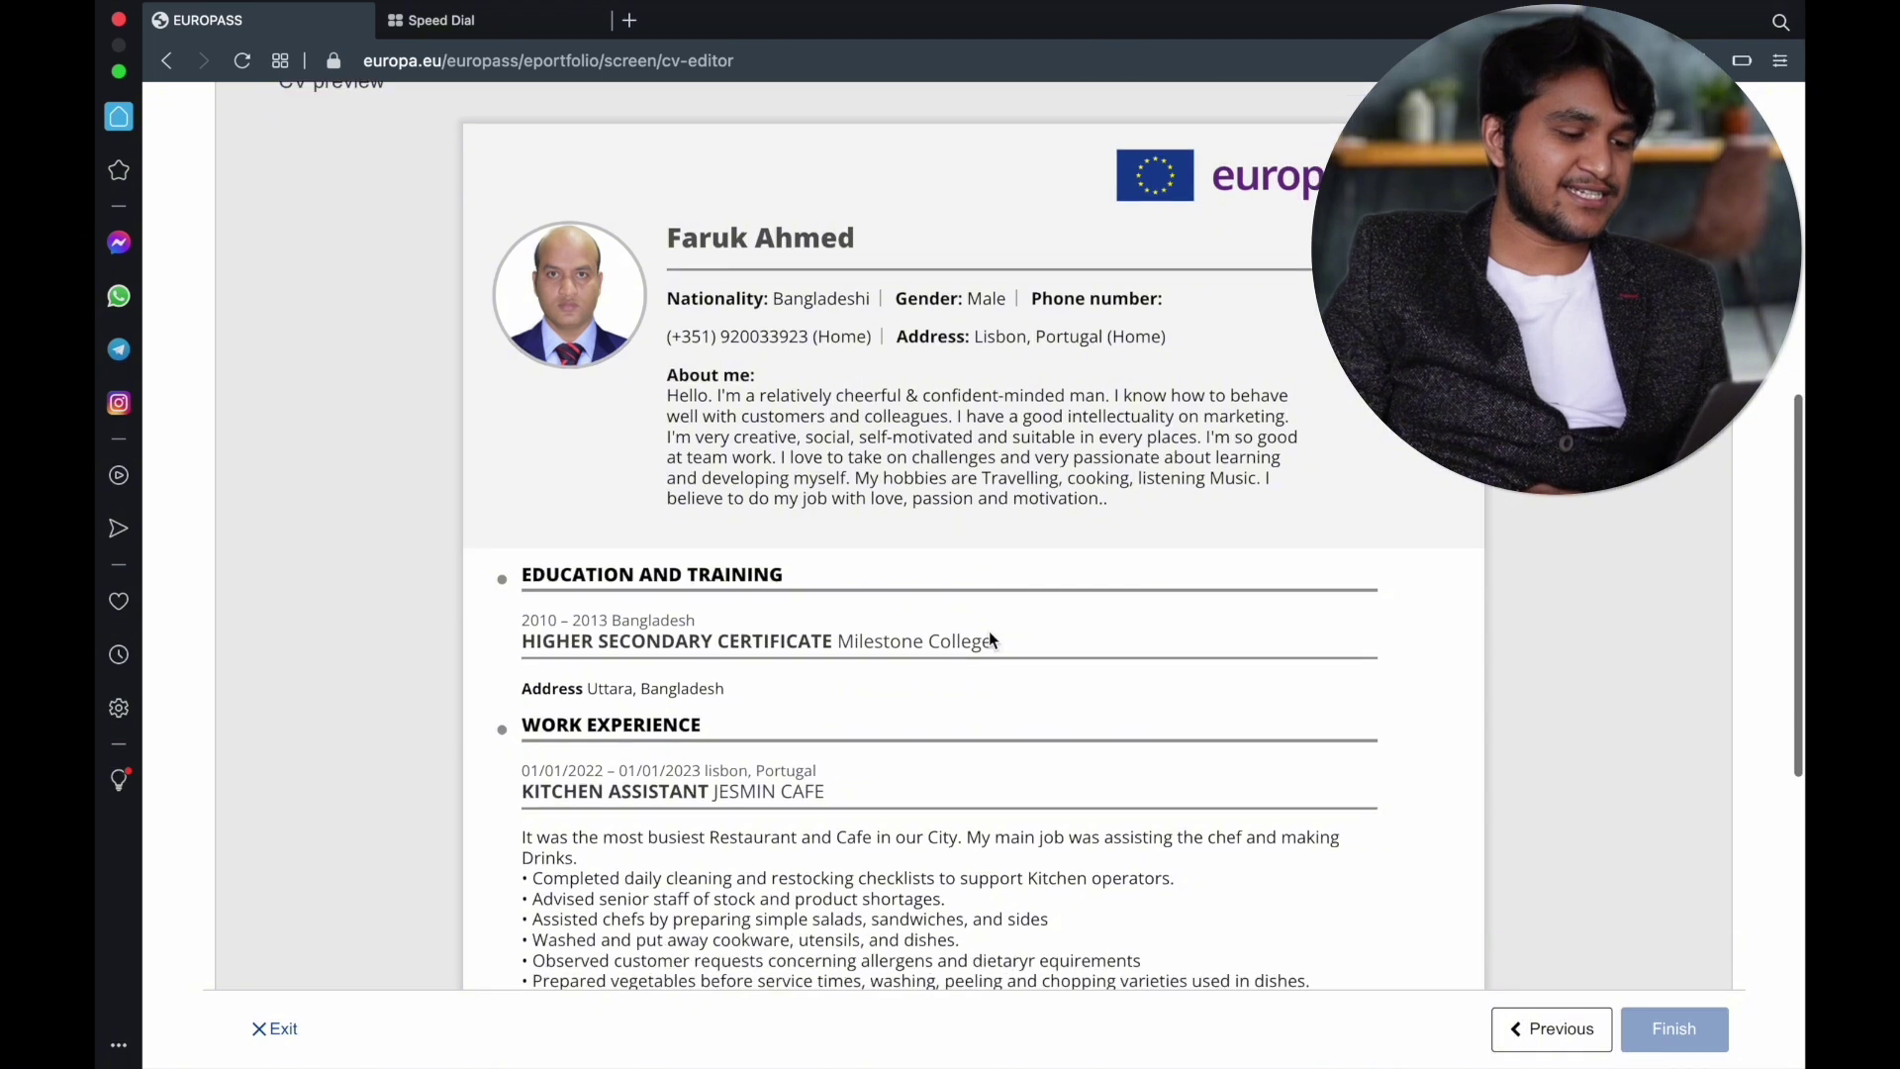
{"action": "scroll", "coordinate": [990, 635], "scroll_direction": "up", "scroll_amount": 12}
{"action": "scroll", "coordinate": [993, 639], "scroll_direction": "down", "scroll_amount": 4}
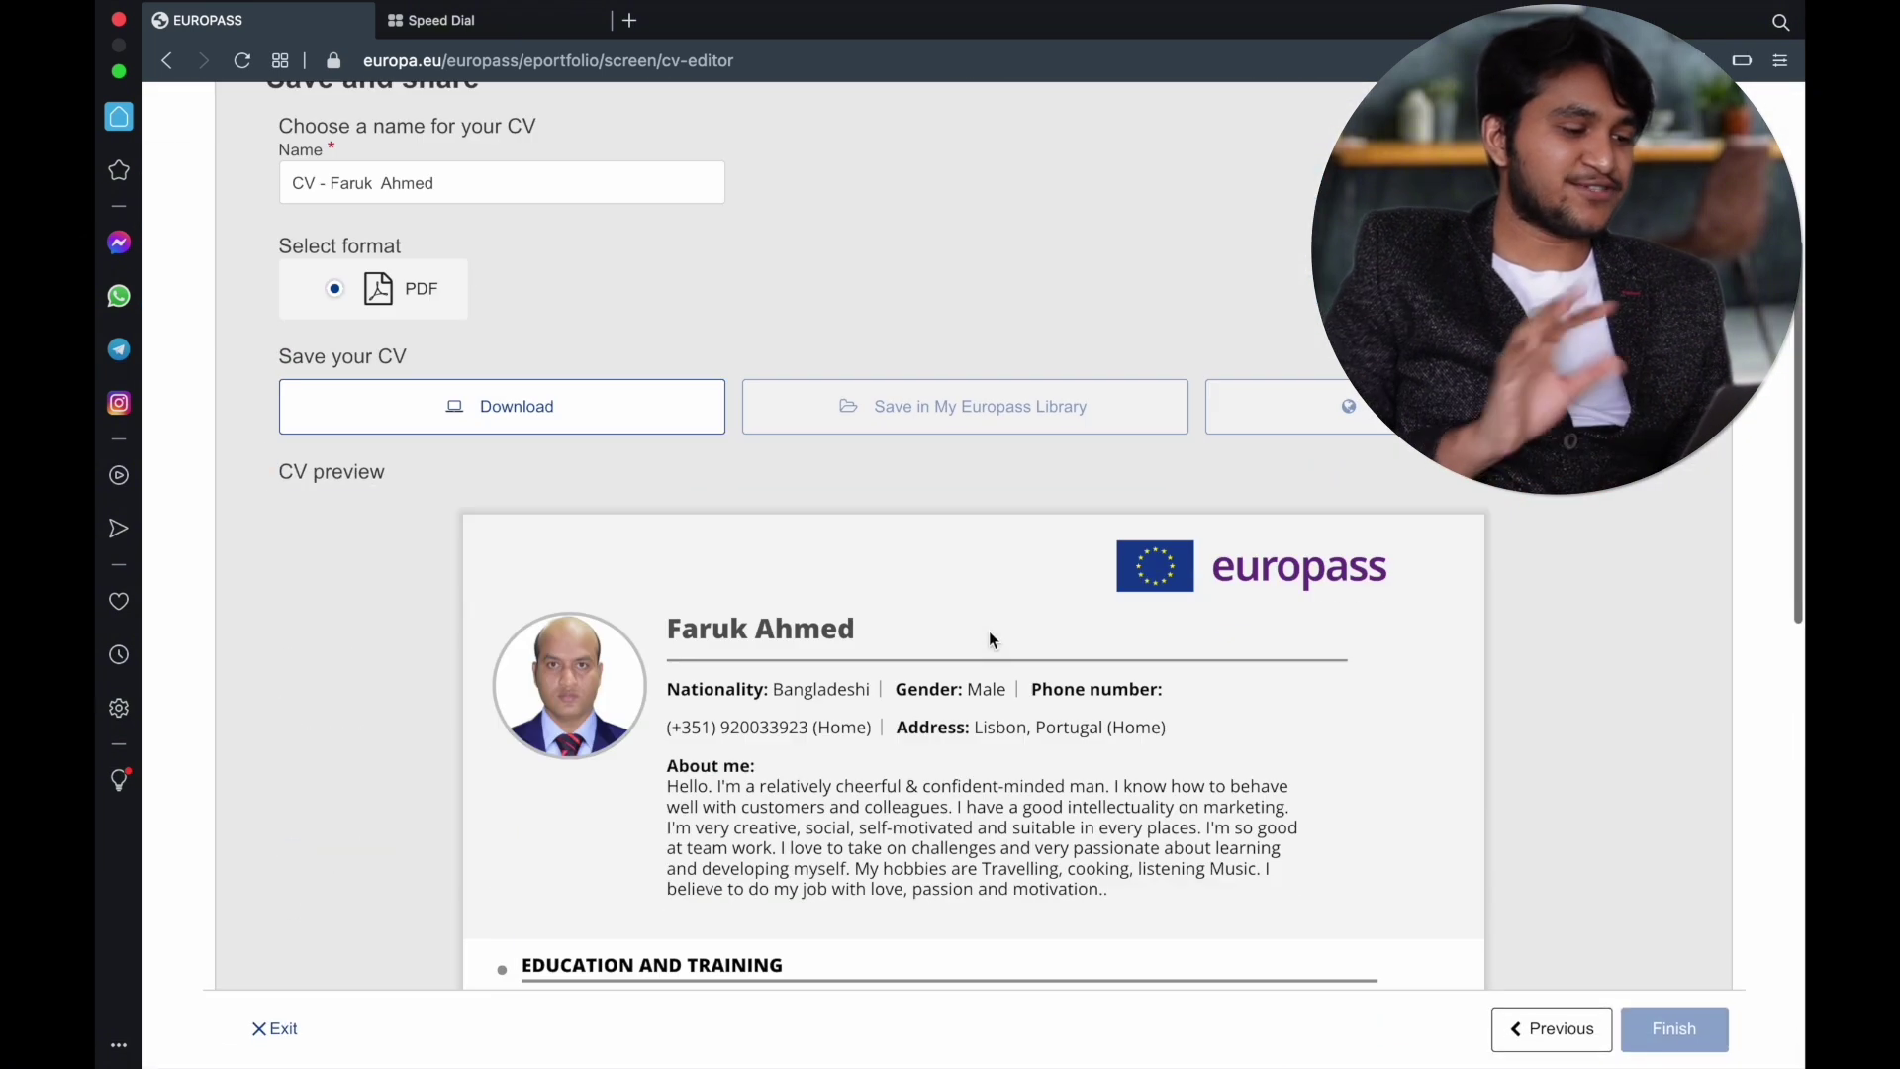
{"action": "scroll", "coordinate": [990, 638], "scroll_direction": "up", "scroll_amount": 5}
{"action": "scroll", "coordinate": [990, 638], "scroll_direction": "down", "scroll_amount": 3}
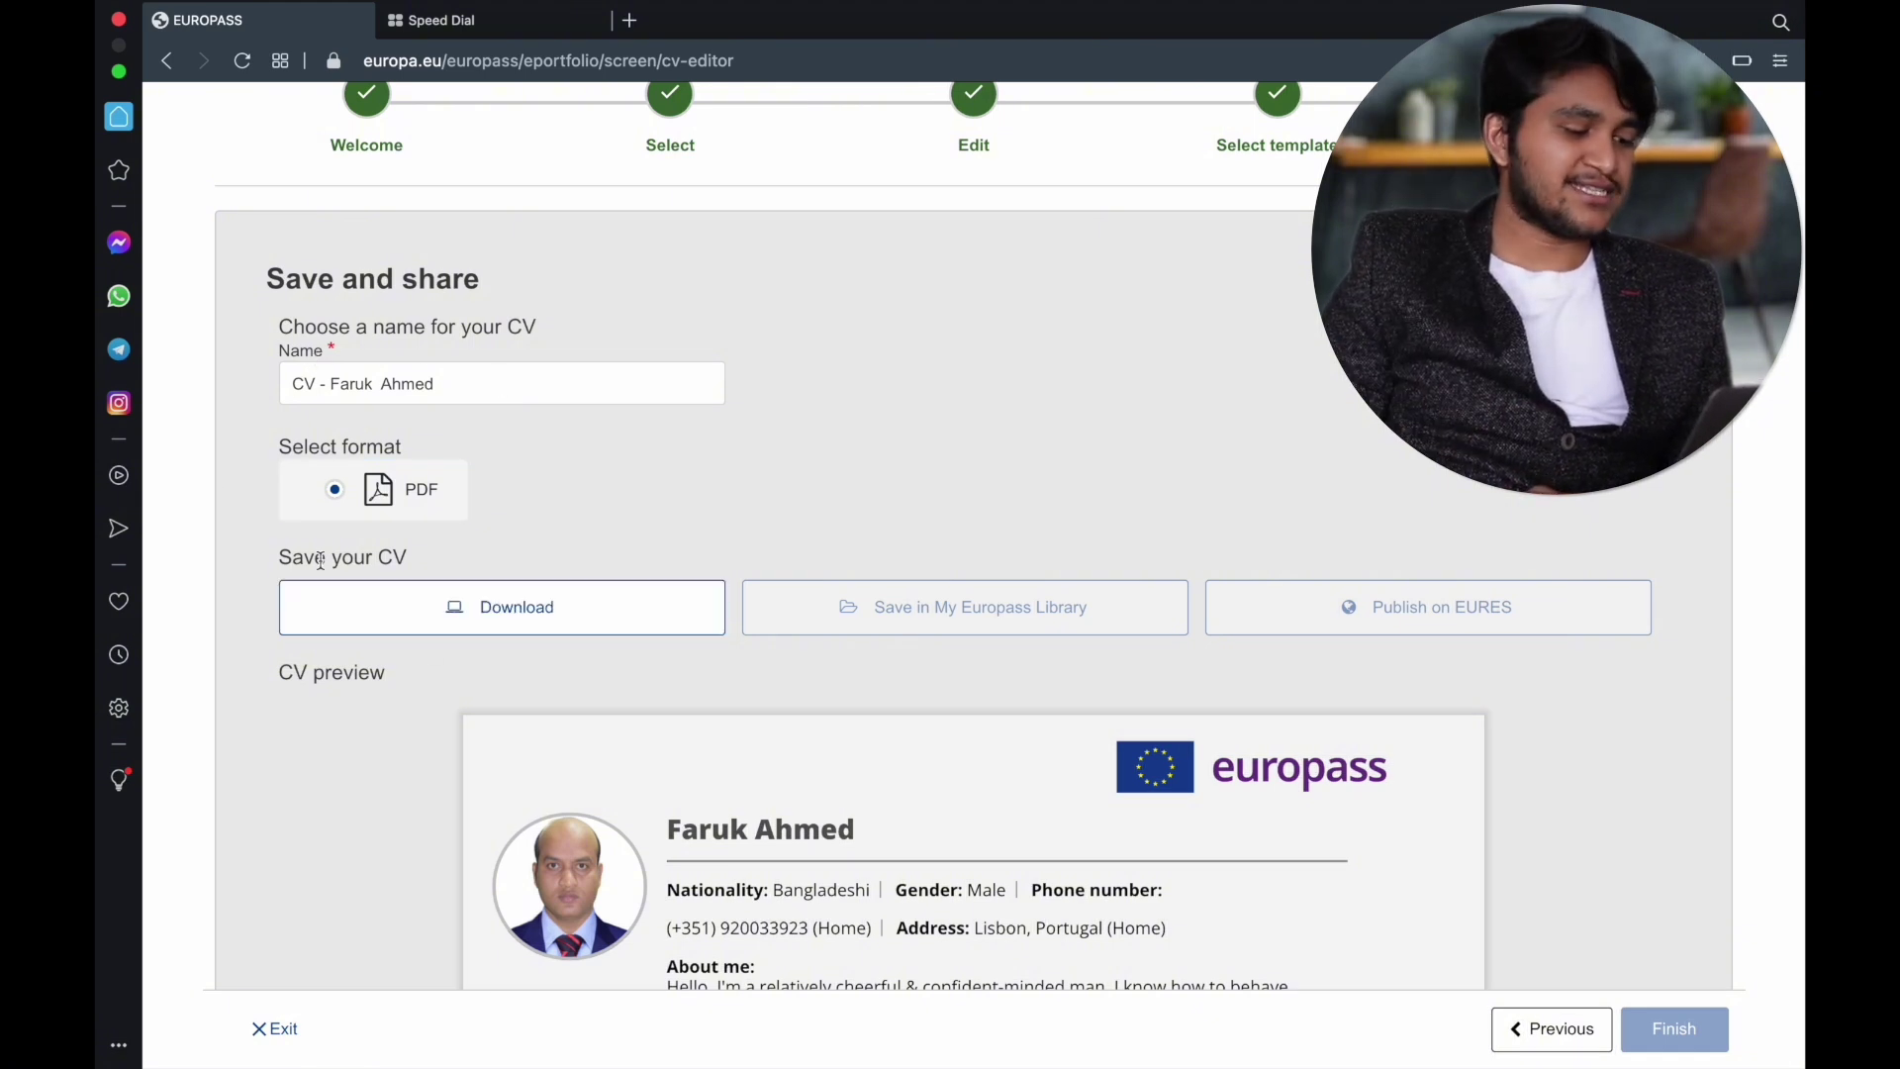
{"action": "left_click", "coordinate": [503, 607]}
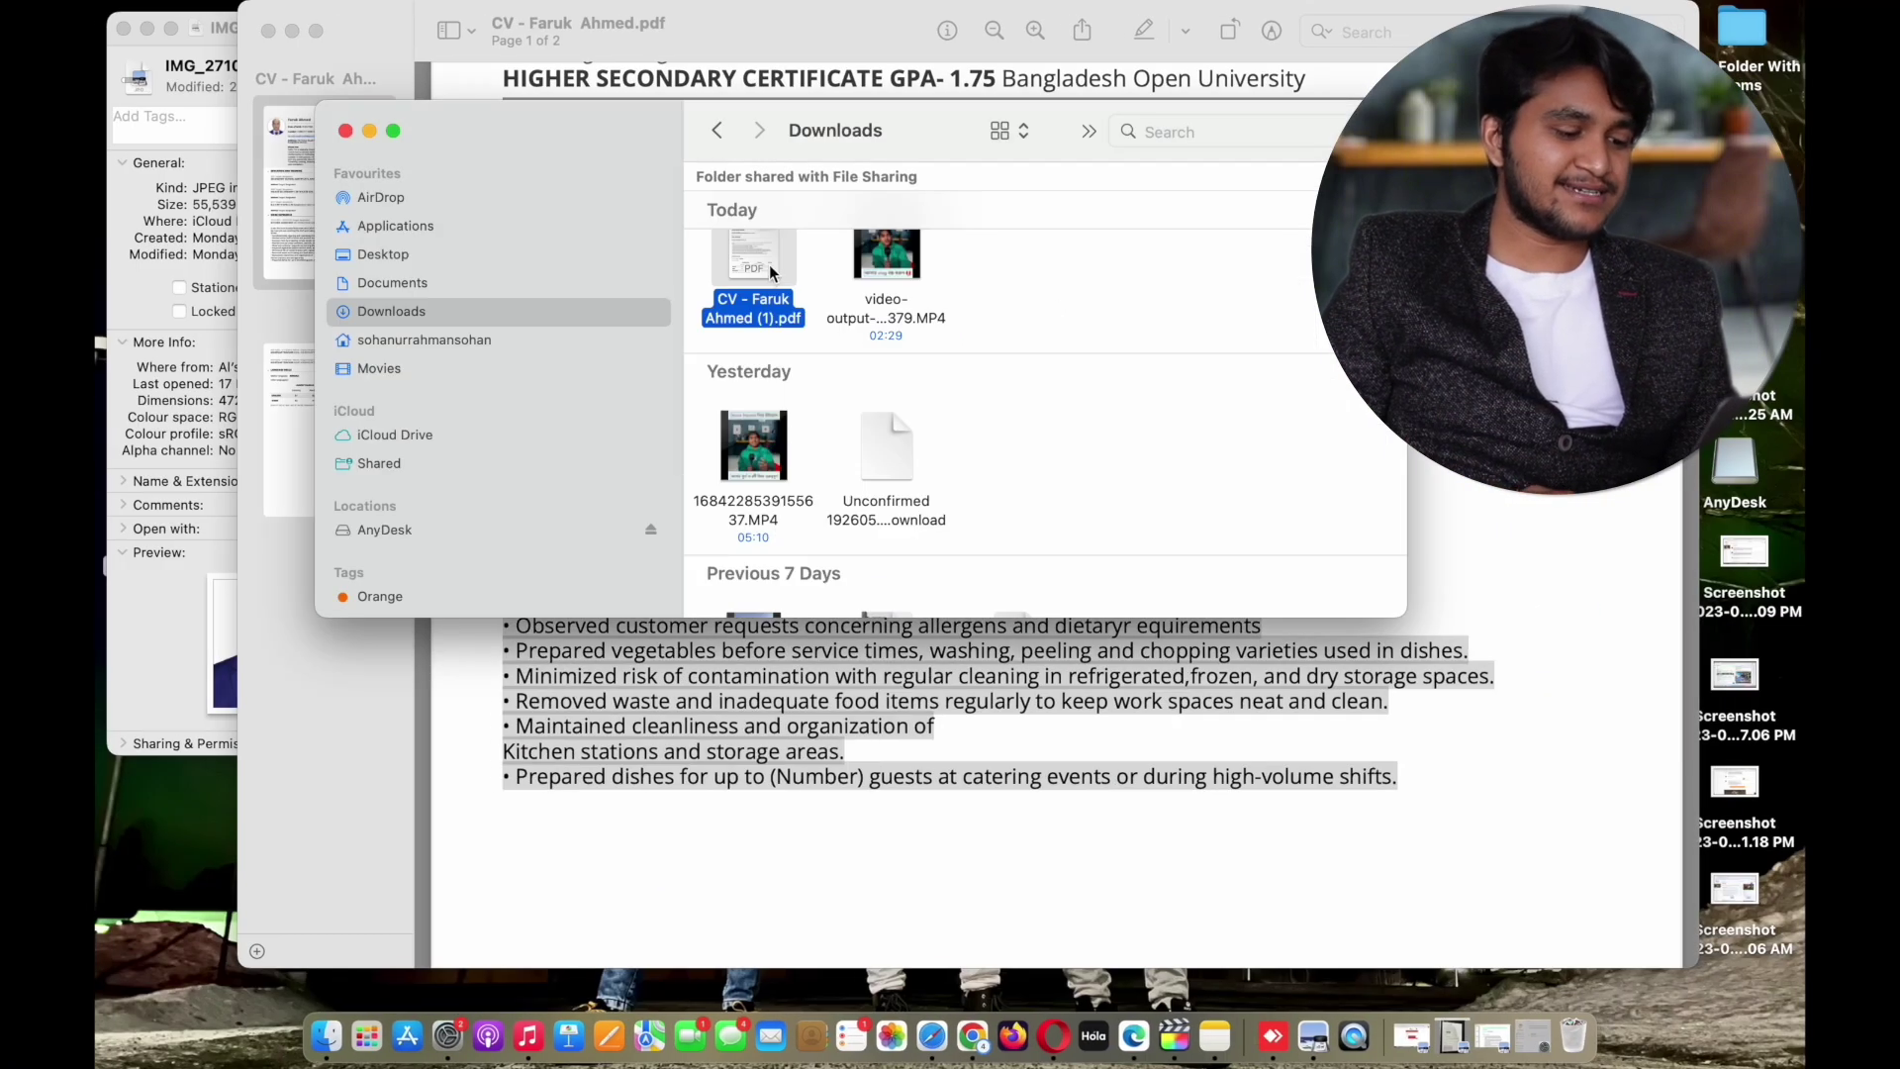
Open the newly downloaded CV PDF from the Downloads folder and view it down to the language skills.
{"action": "double_click", "coordinate": [769, 264]}
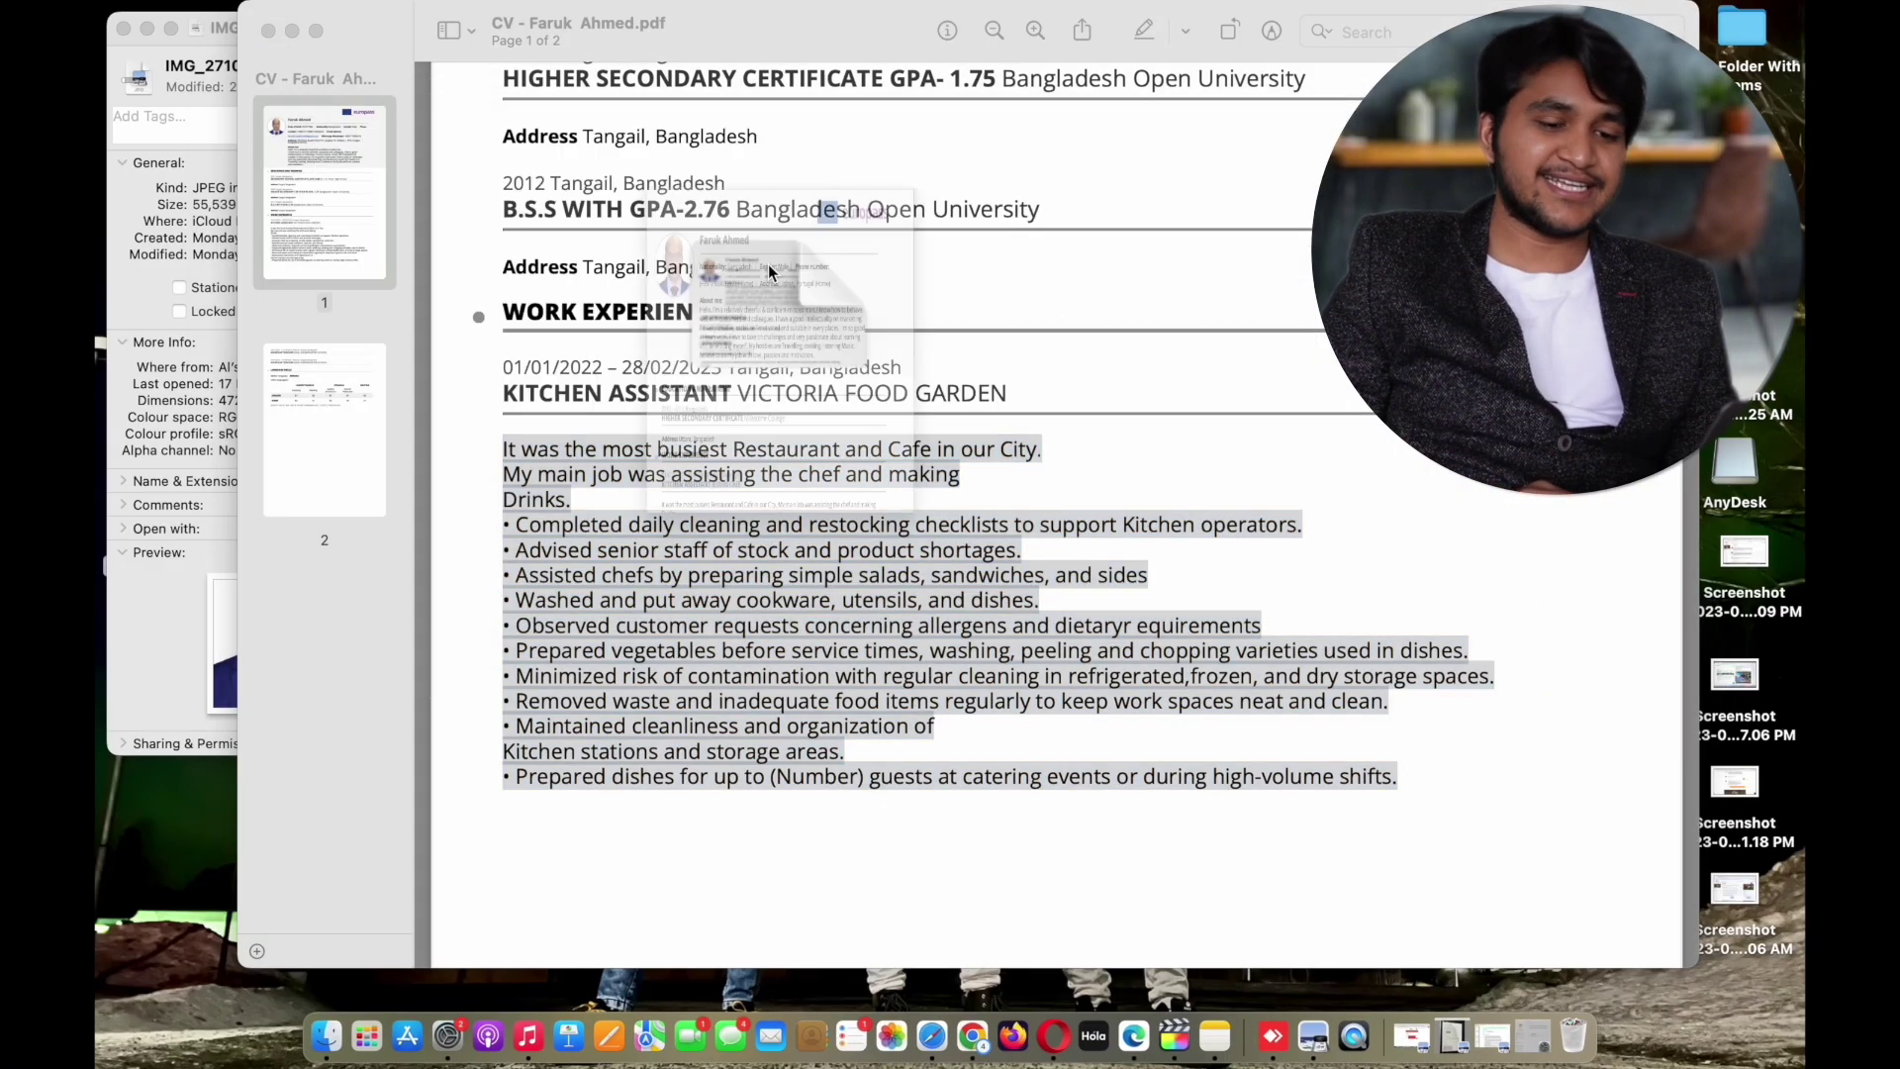
{"action": "scroll", "coordinate": [867, 540], "scroll_direction": "down", "scroll_amount": 8}
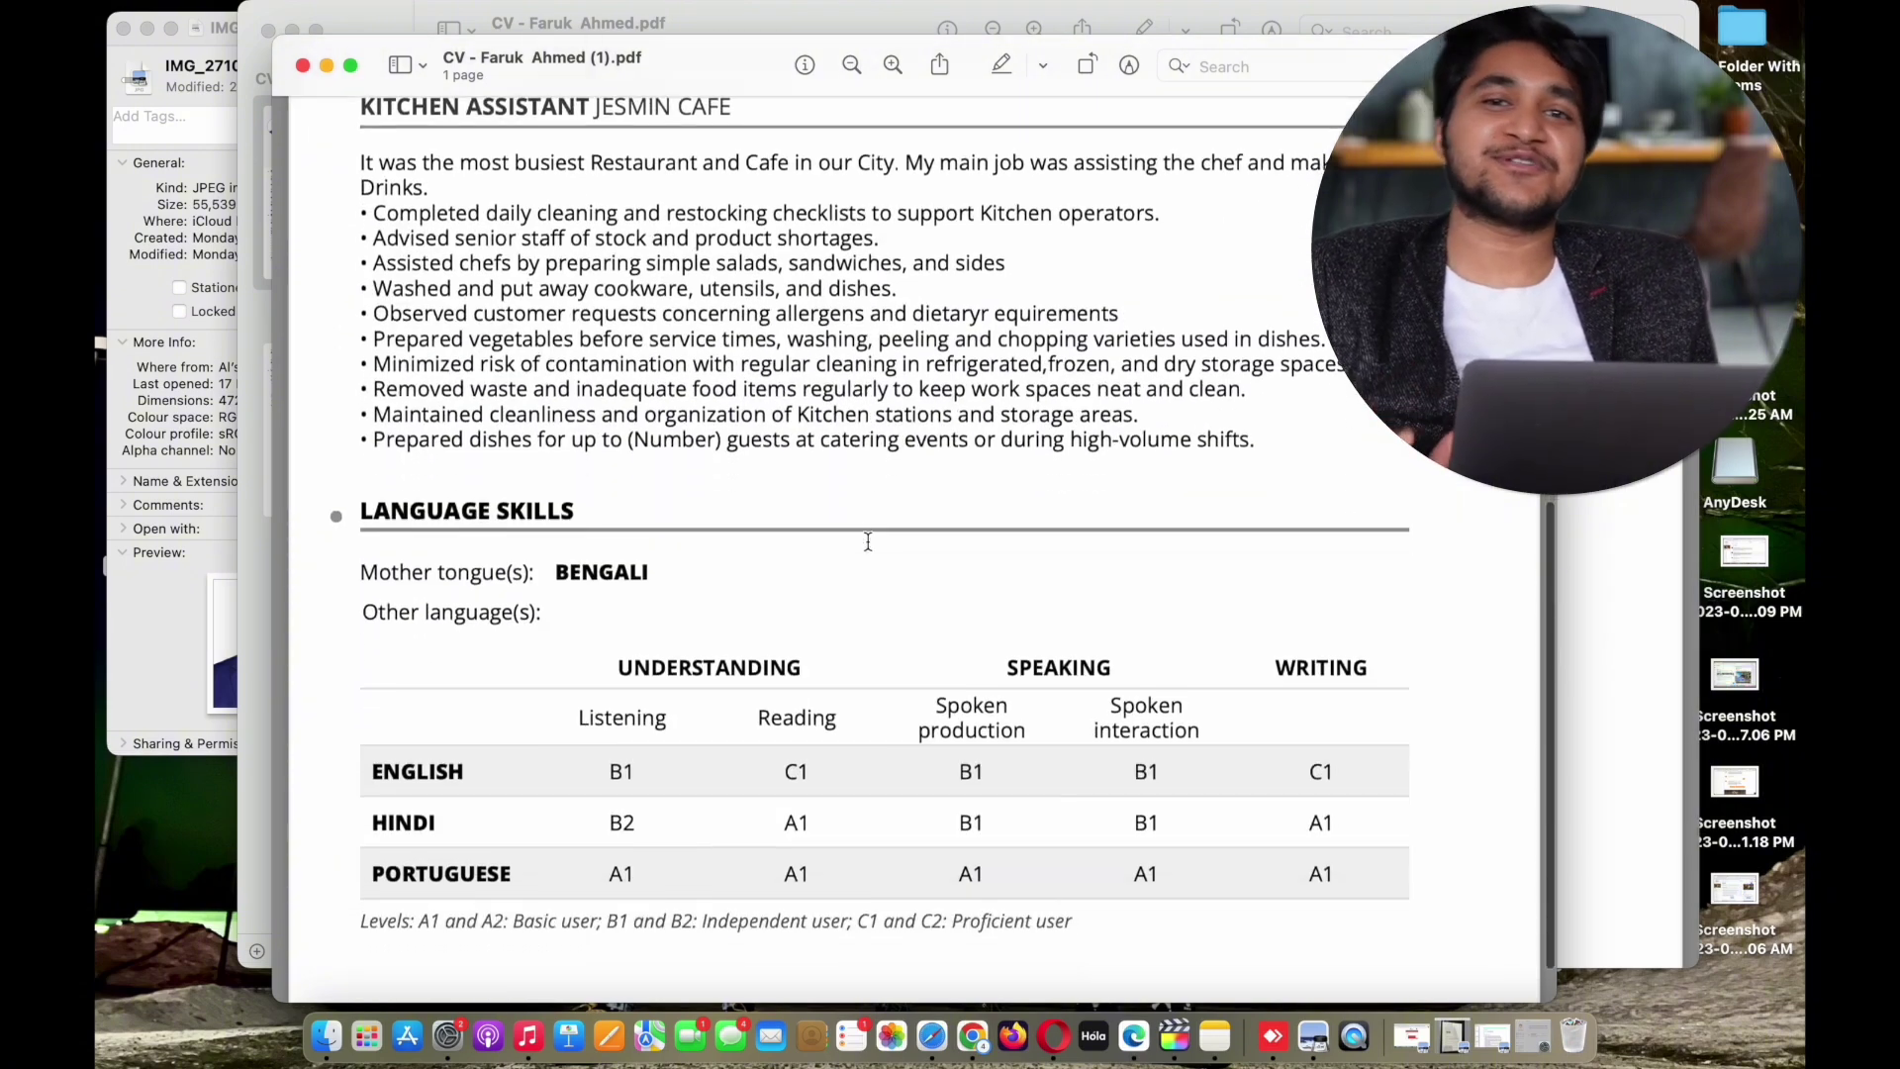